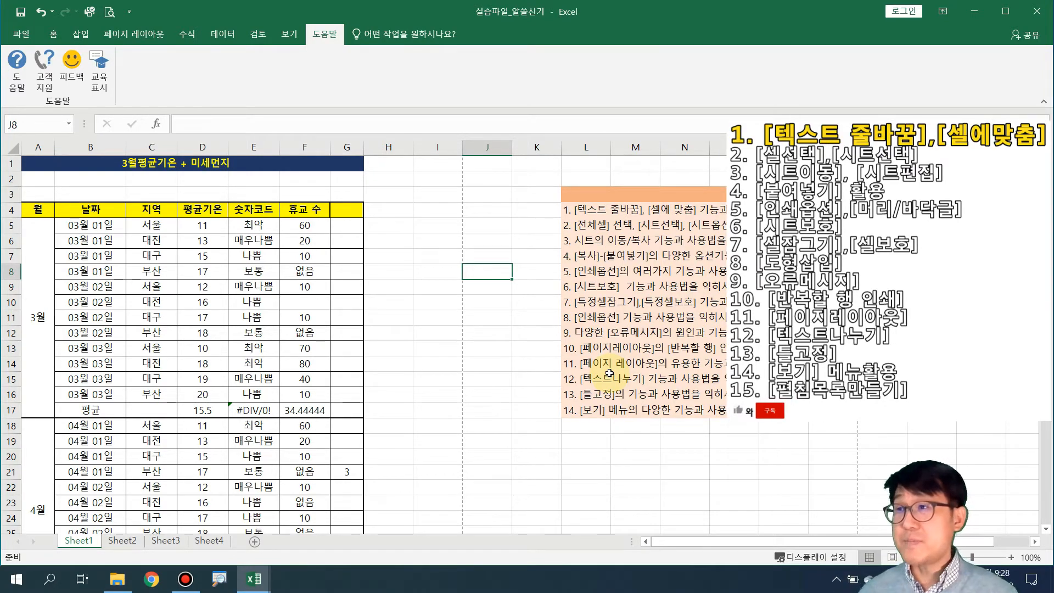
Enter the new header 휴교수 대비 평균 in cell G4
left_click_drag(107, 166, 132, 394)
left_click(198, 379)
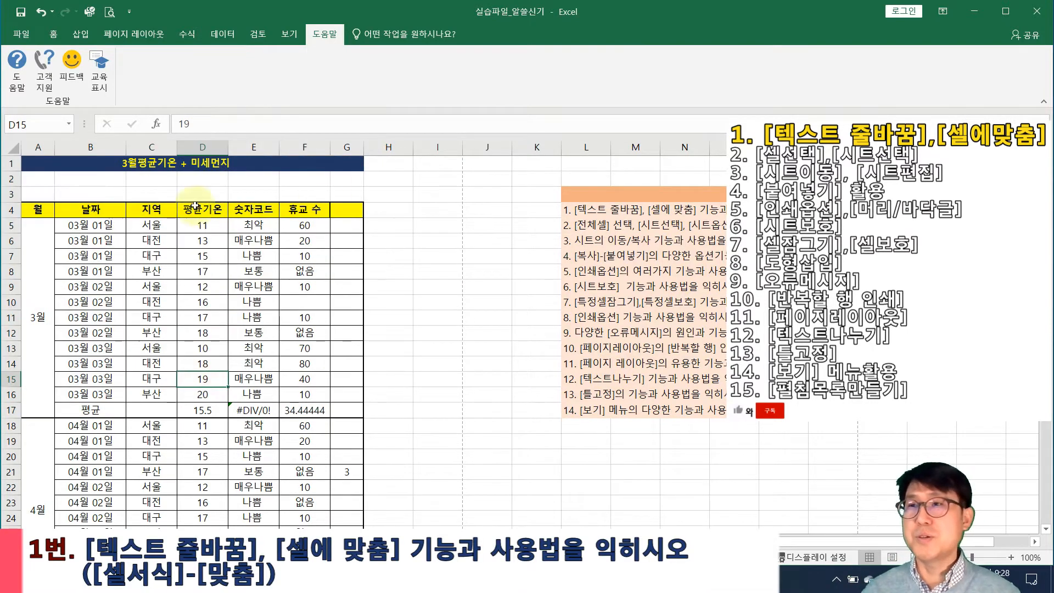
left_click_drag(91, 209, 305, 210)
left_click(351, 209)
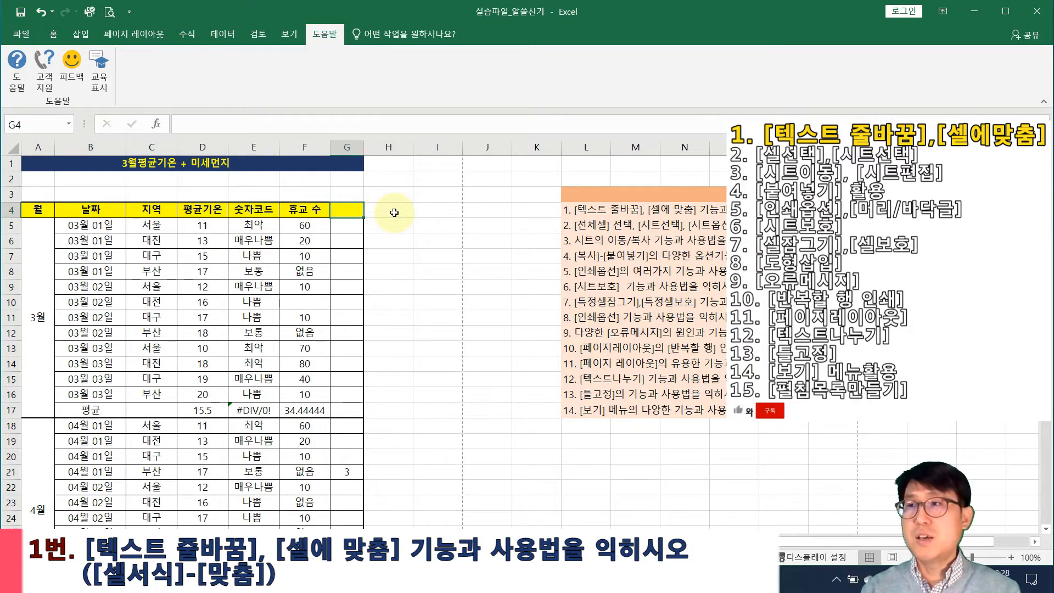
type("휴교수 대비 평균")
key("Return")
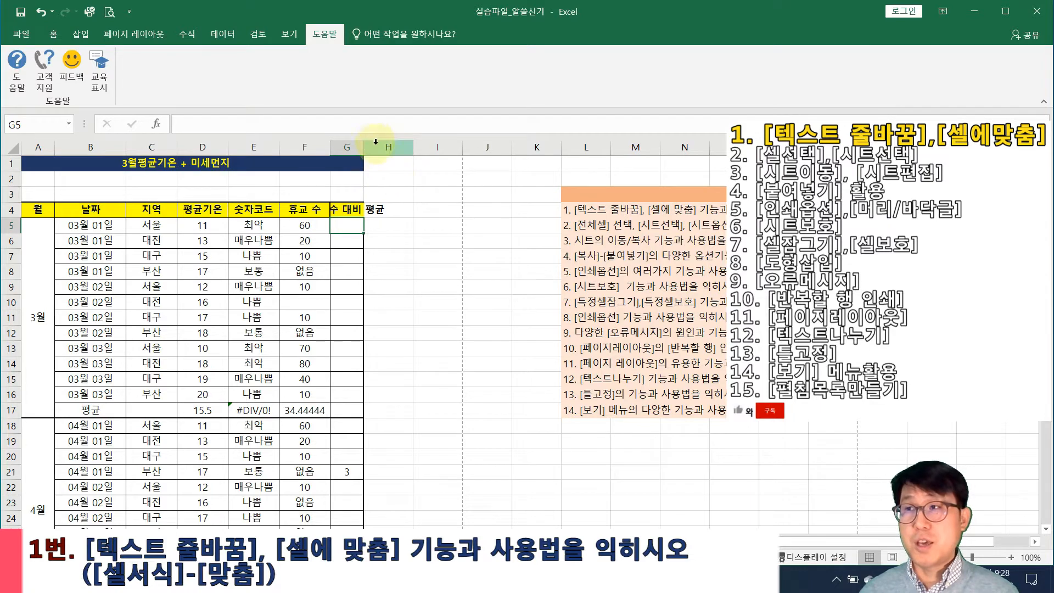
Autofit column G, then narrow it back so the G4 header spills over
double_click(363, 146)
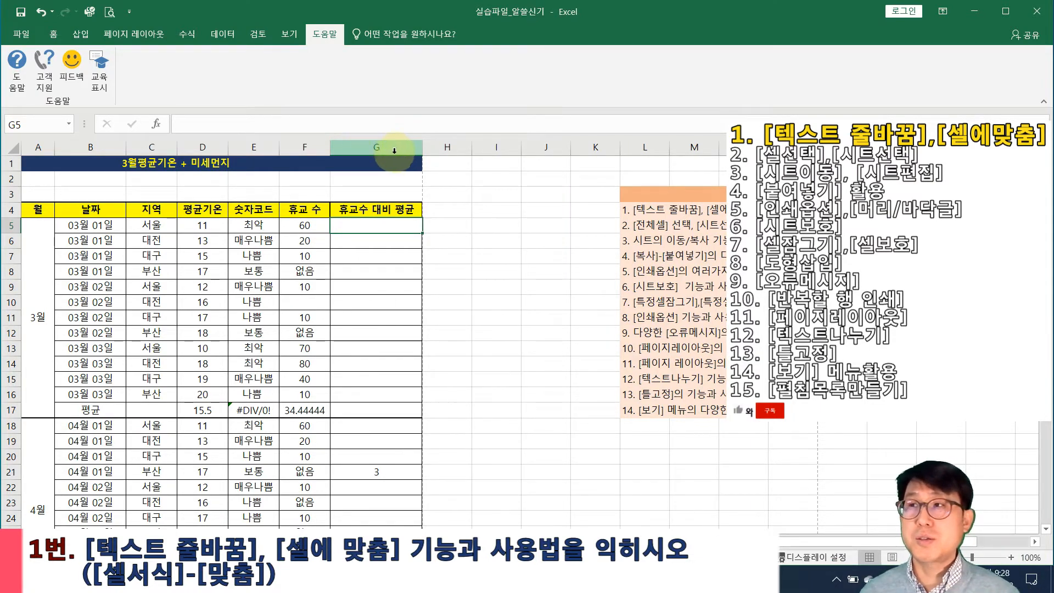
left_click_drag(426, 143, 363, 142)
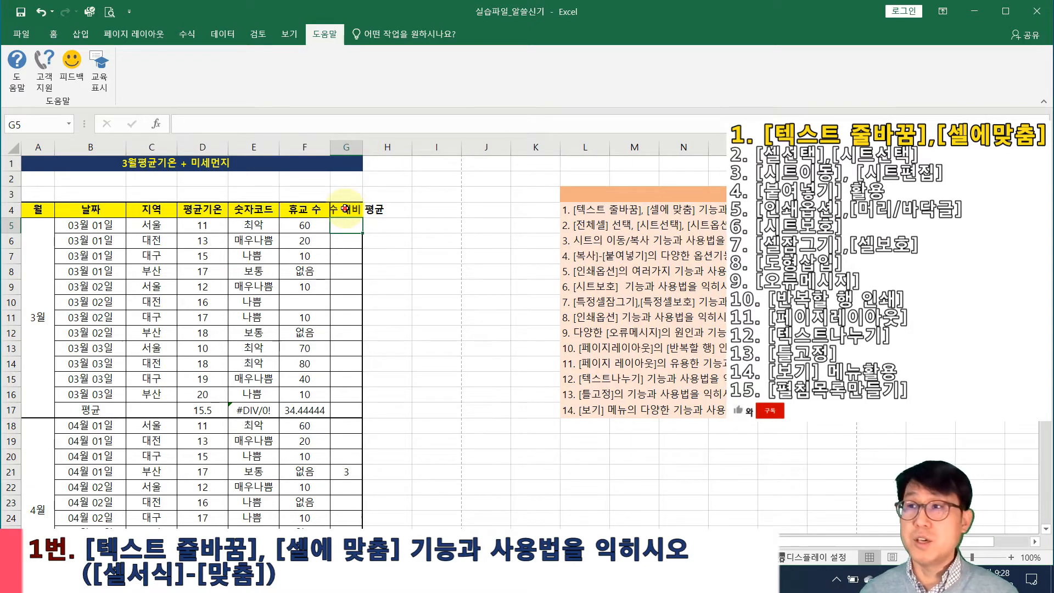
left_click(345, 209)
right_click(346, 208)
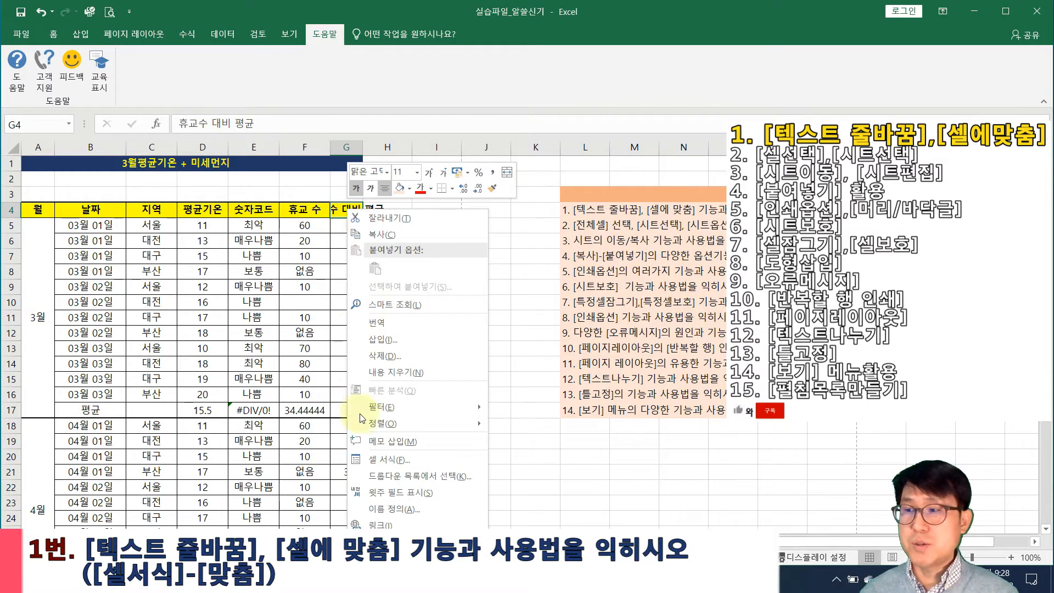
left_click(387, 459)
left_click_drag(422, 205, 523, 111)
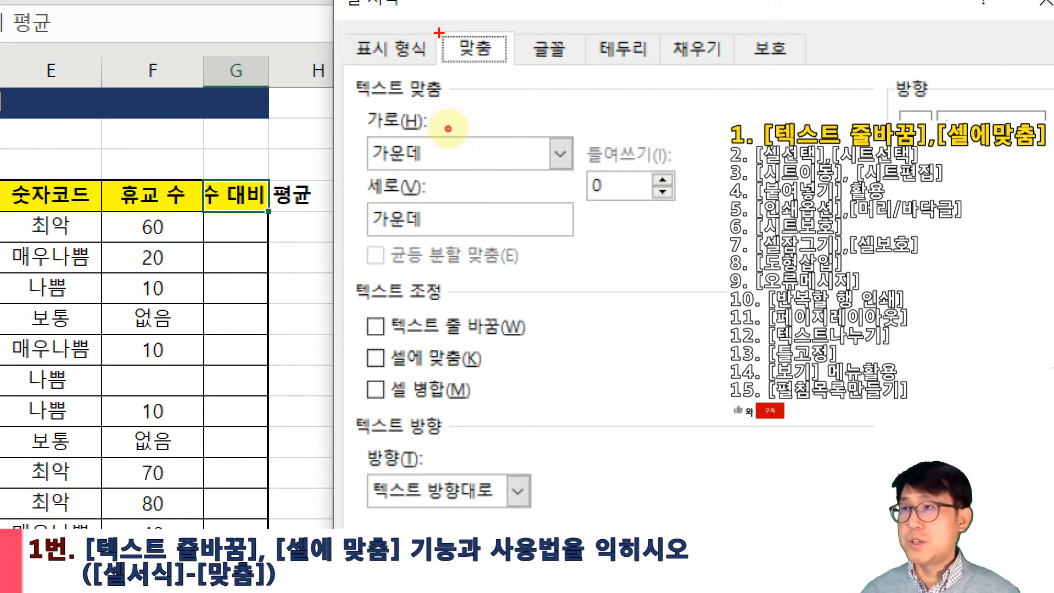
left_click_drag(439, 33, 515, 61)
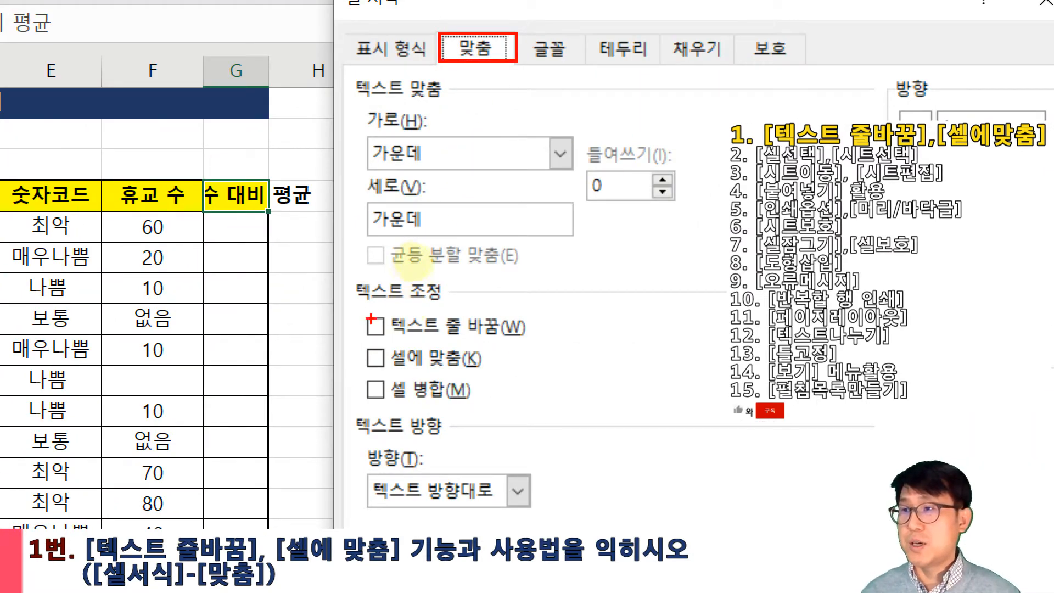
left_click_drag(357, 302, 537, 371)
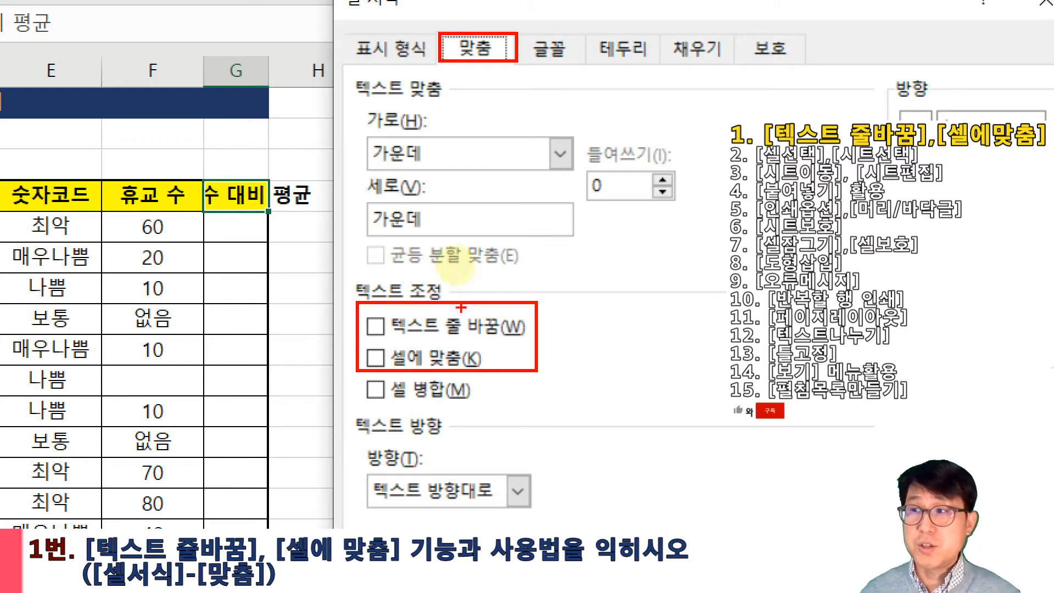
left_click_drag(466, 360, 497, 332)
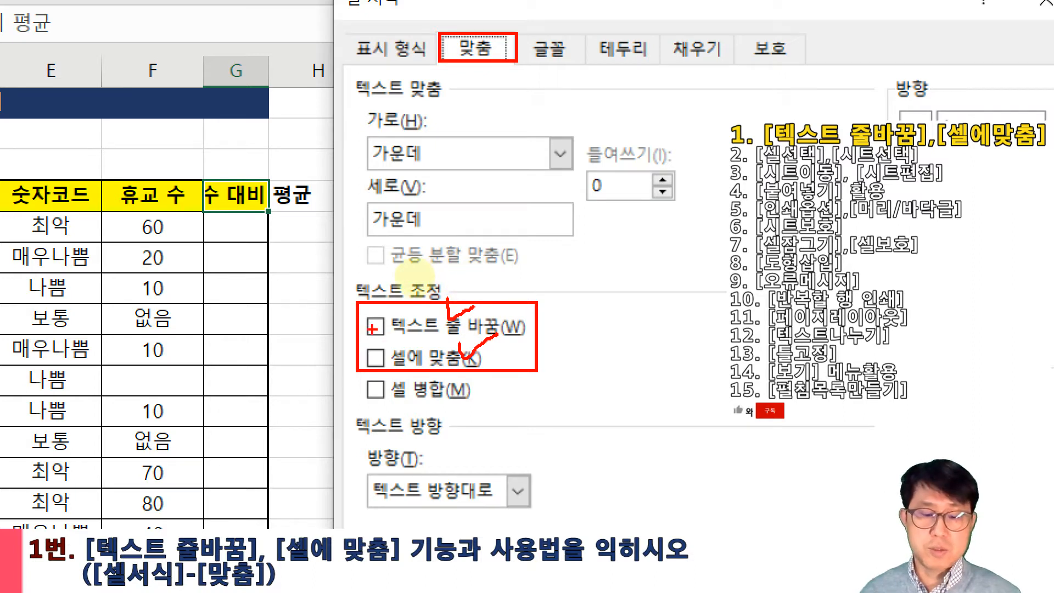
mouse_move(344, 313)
left_mouse_down()
mouse_move(439, 336)
mouse_move(541, 337)
left_mouse_up()
left_click_drag(374, 352, 537, 367)
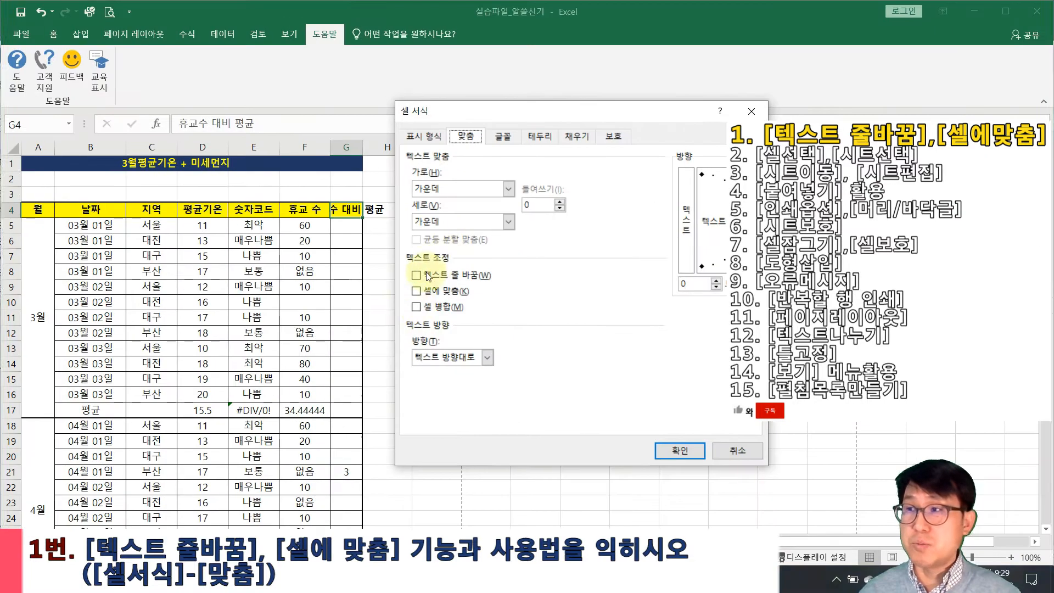
left_click(731, 455)
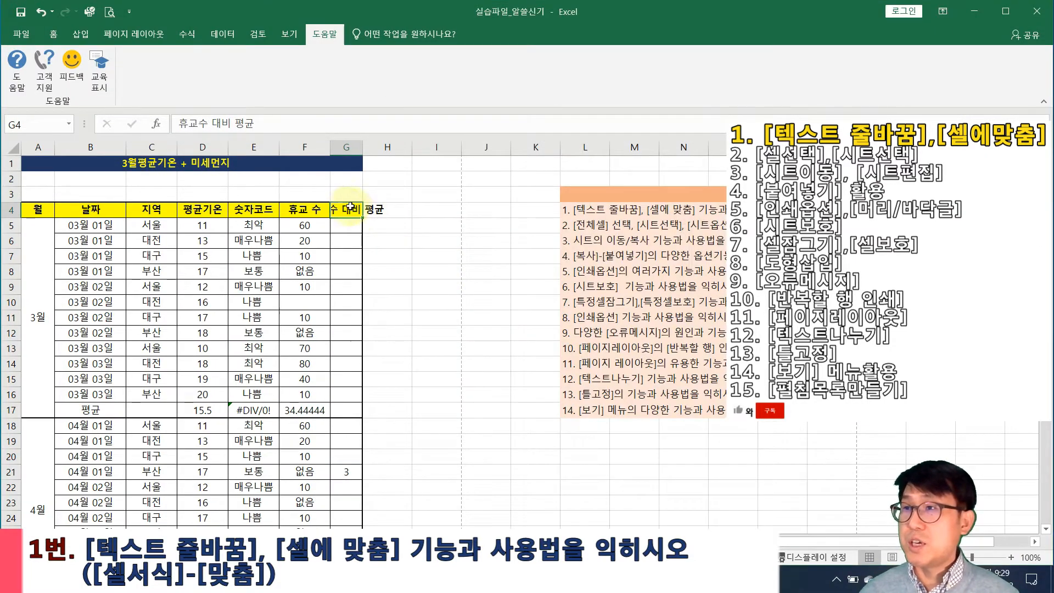
Turn on Wrap text for G4 in Format Cells and widen column G
right_click(346, 209)
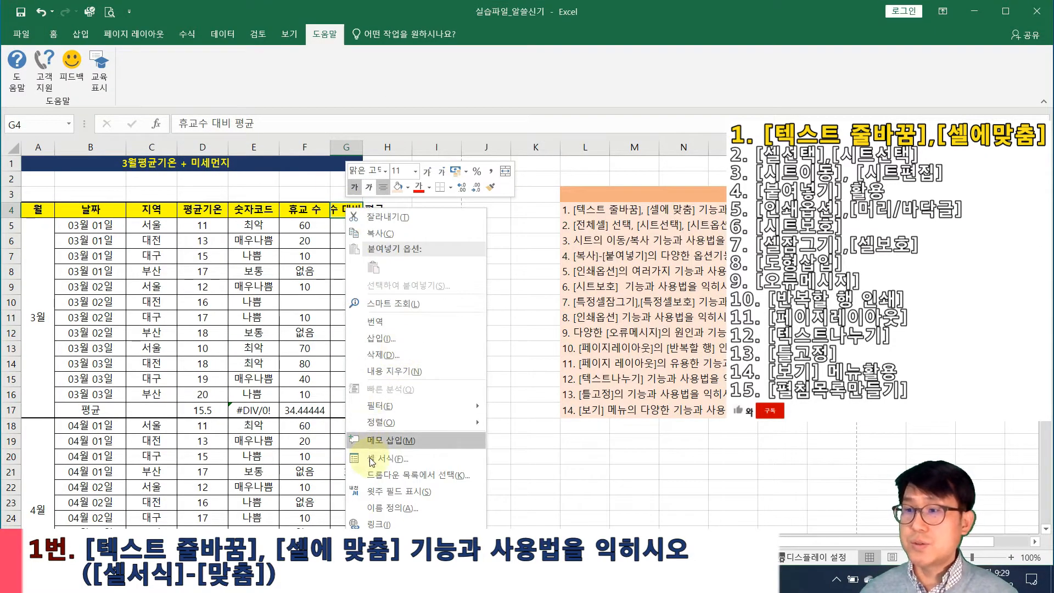
left_click(387, 458)
left_click_drag(420, 207, 539, 76)
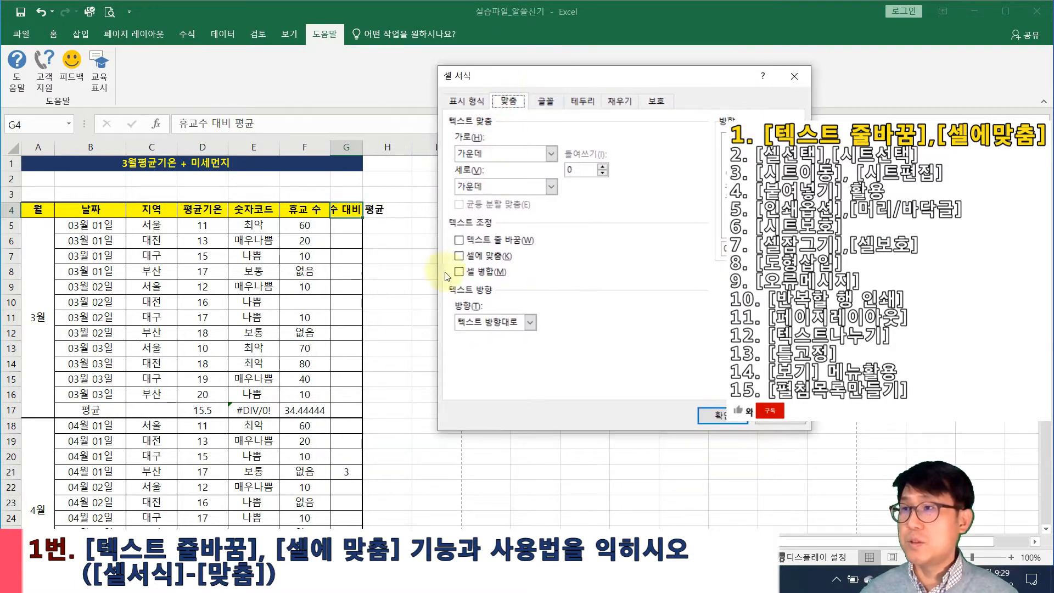
left_click(459, 241)
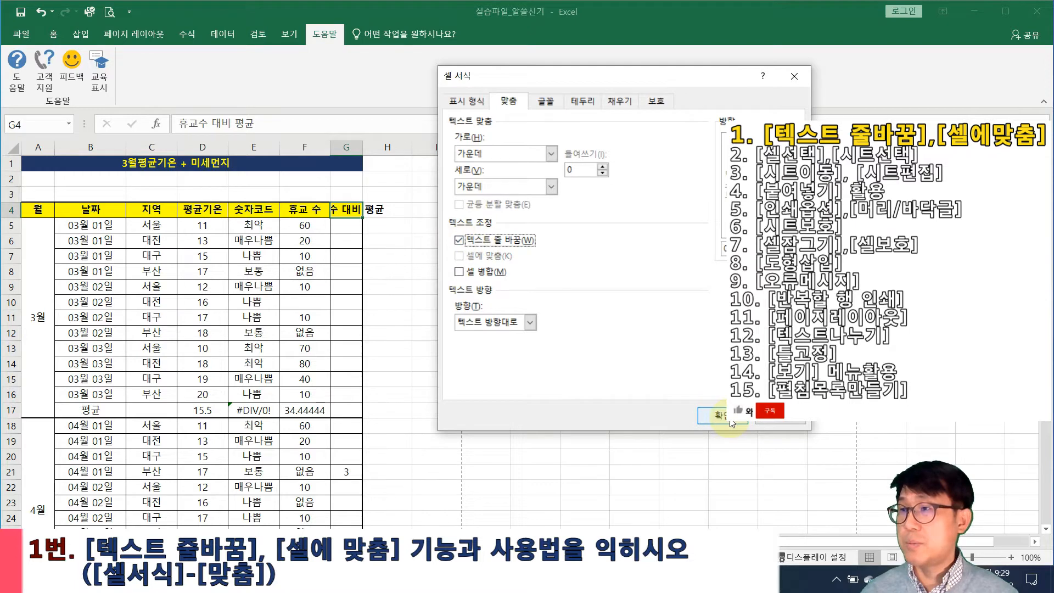
left_click(718, 414)
left_click_drag(362, 146, 385, 145)
left_click(404, 299)
Turn Wrap text off again for the G4 header
right_click(344, 233)
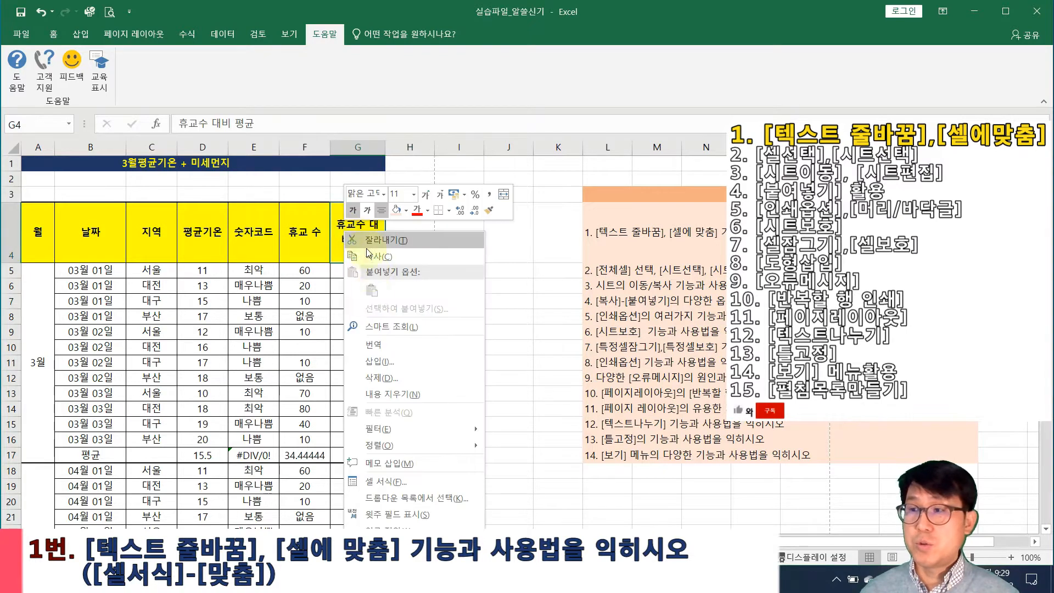
left_click(379, 482)
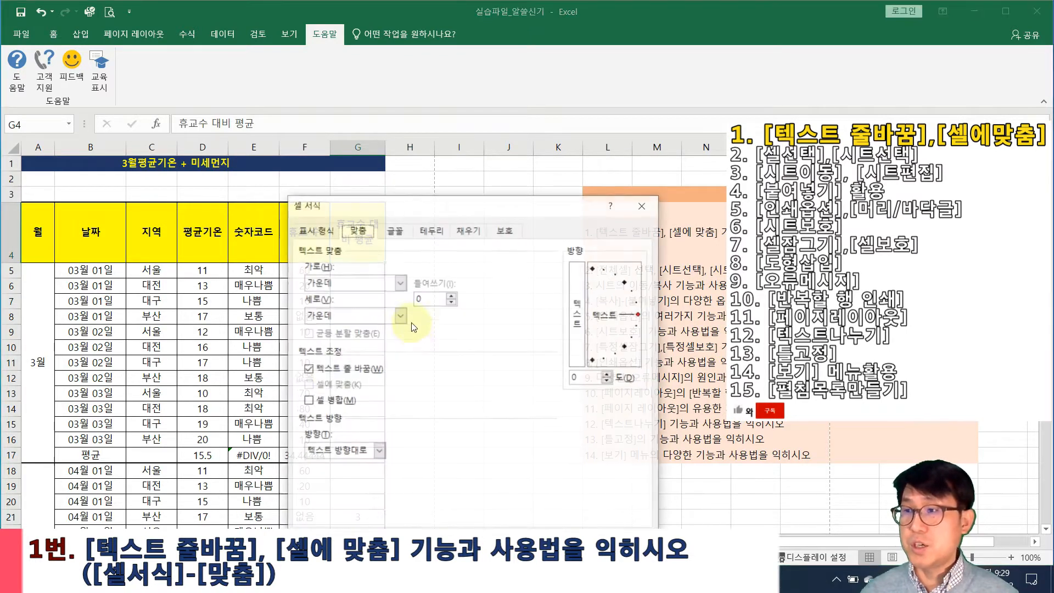
left_click(306, 371)
key("Return")
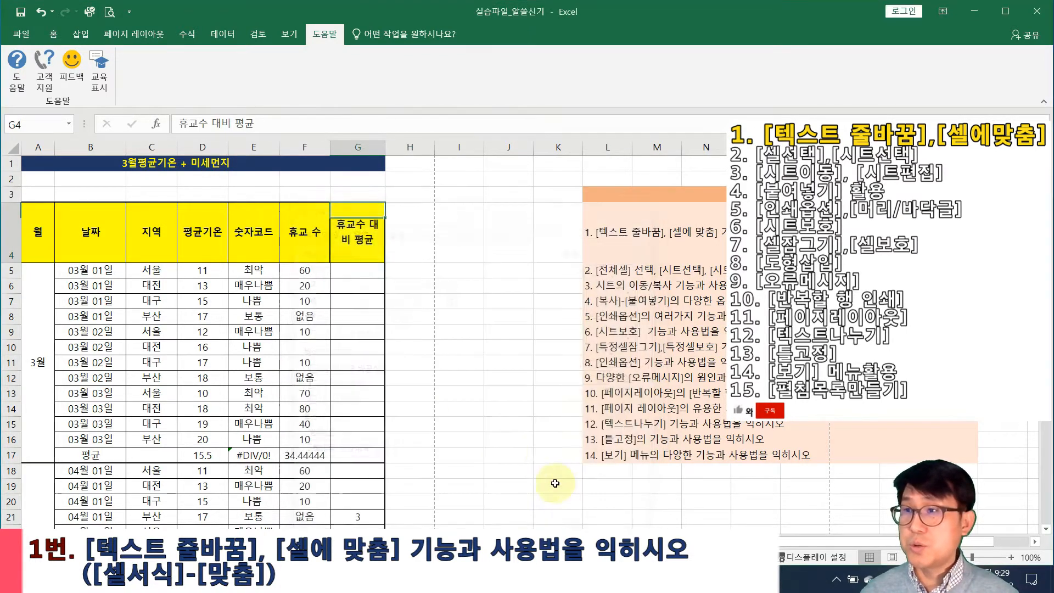
Apply Shrink to fit to the G4 header through Format Cells
left_click(390, 254)
right_click(357, 196)
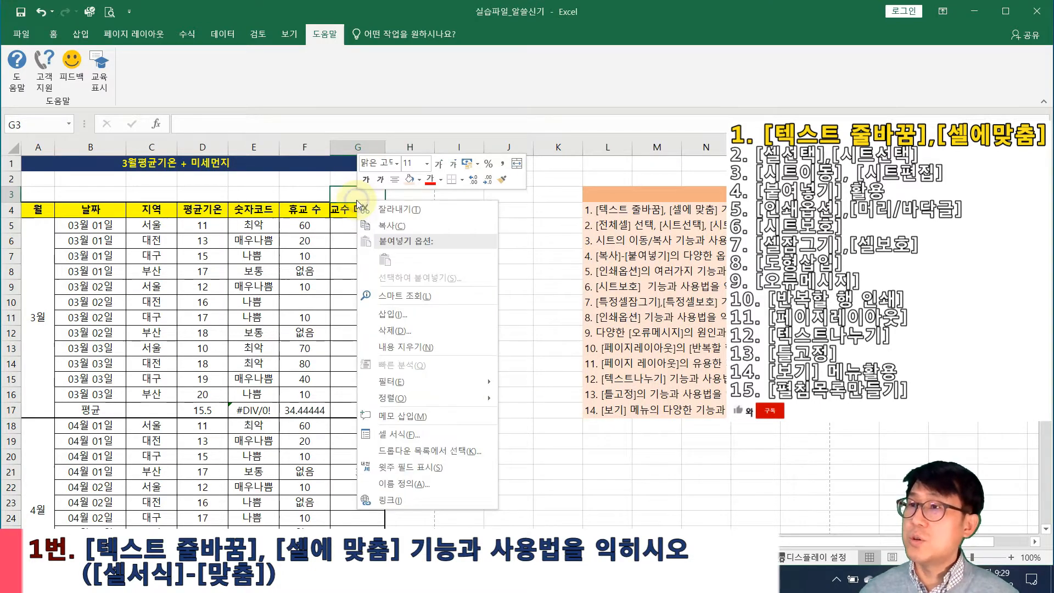
right_click(350, 213)
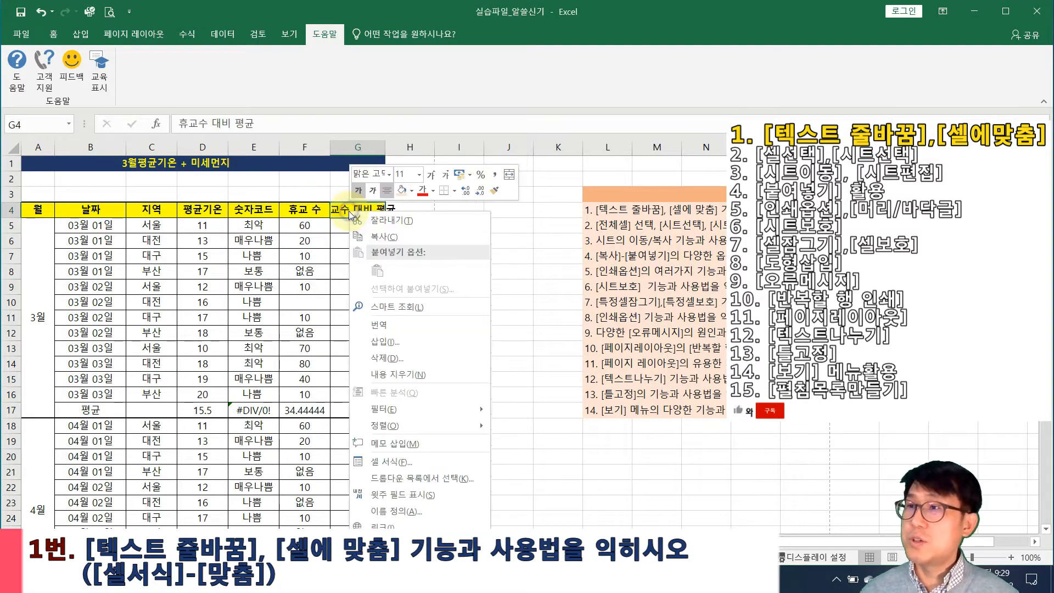
left_click(398, 450)
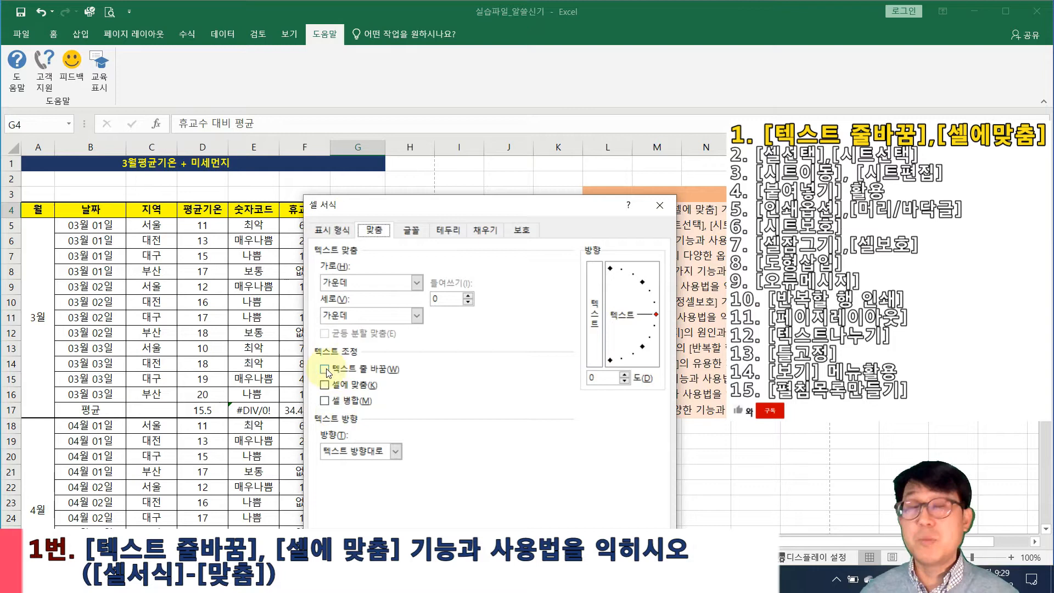
left_click(324, 385)
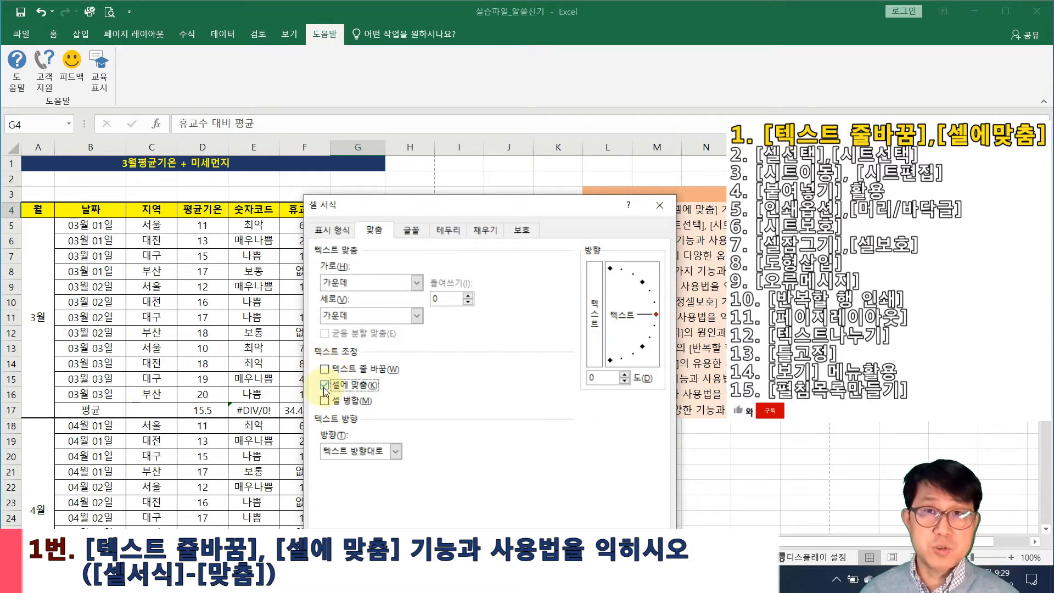
left_click(586, 524)
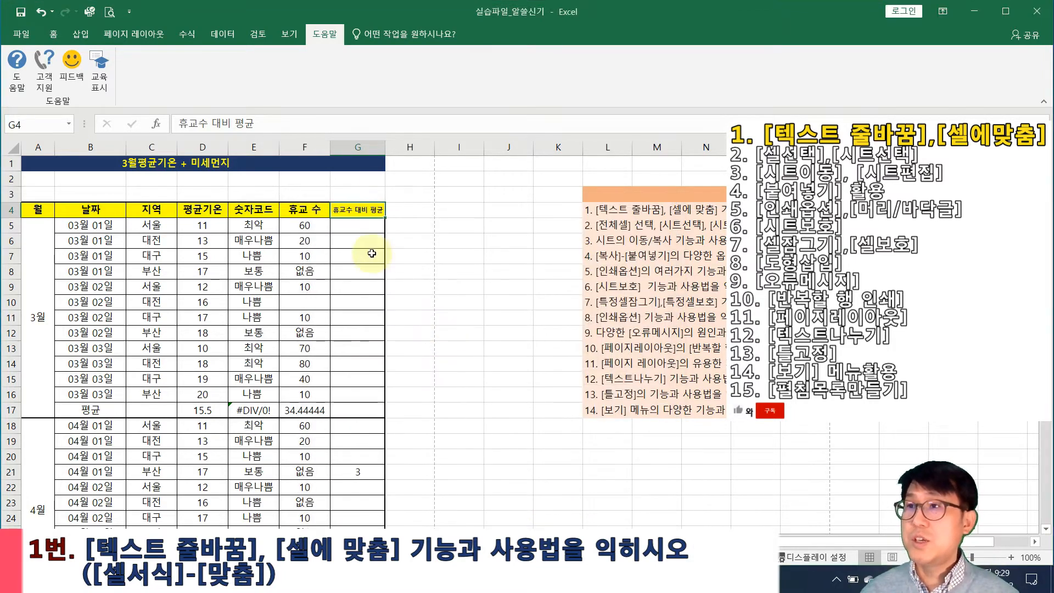
Autofit and narrow column G, then clear Shrink to fit from G4
mouse_move(385, 145)
left_mouse_down()
mouse_move(371, 148)
mouse_move(436, 150)
mouse_move(372, 148)
mouse_move(381, 151)
left_mouse_up()
double_click(383, 148)
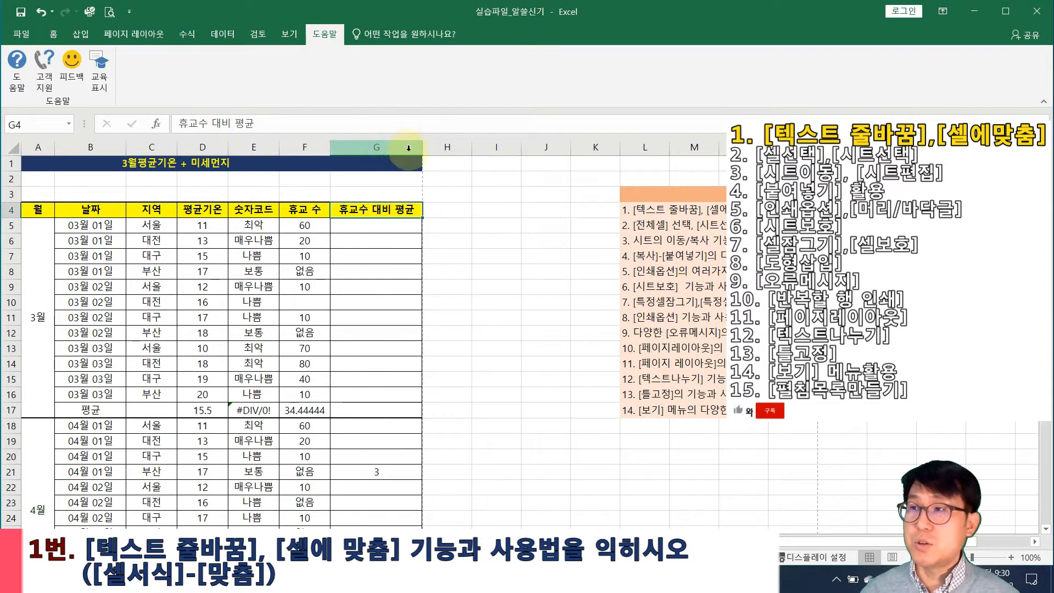
left_click_drag(421, 145, 383, 148)
right_click(351, 219)
left_click(351, 218)
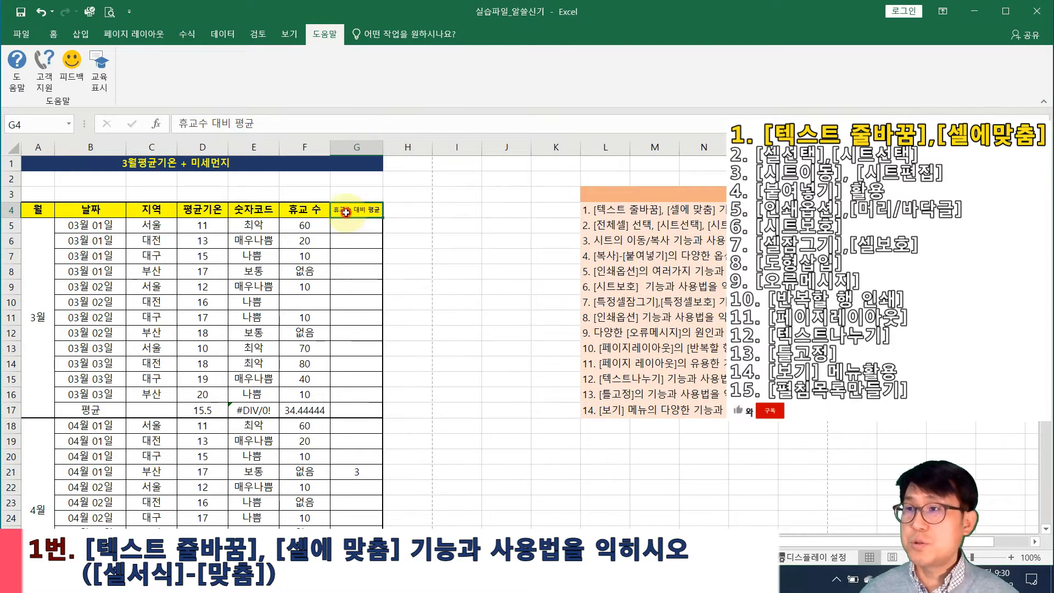
right_click(352, 218)
left_click(376, 462)
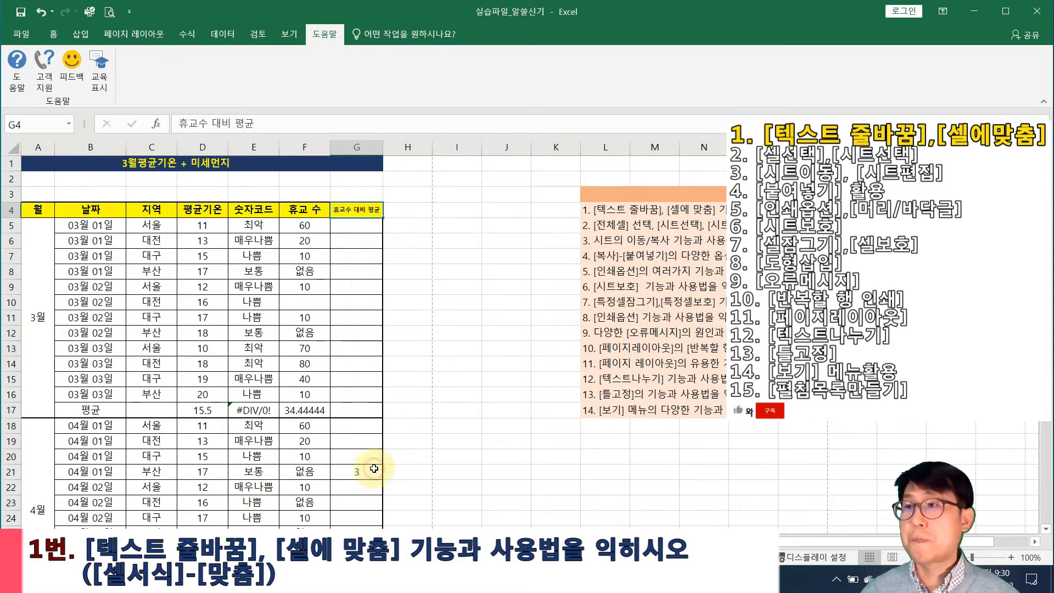
left_click(303, 385)
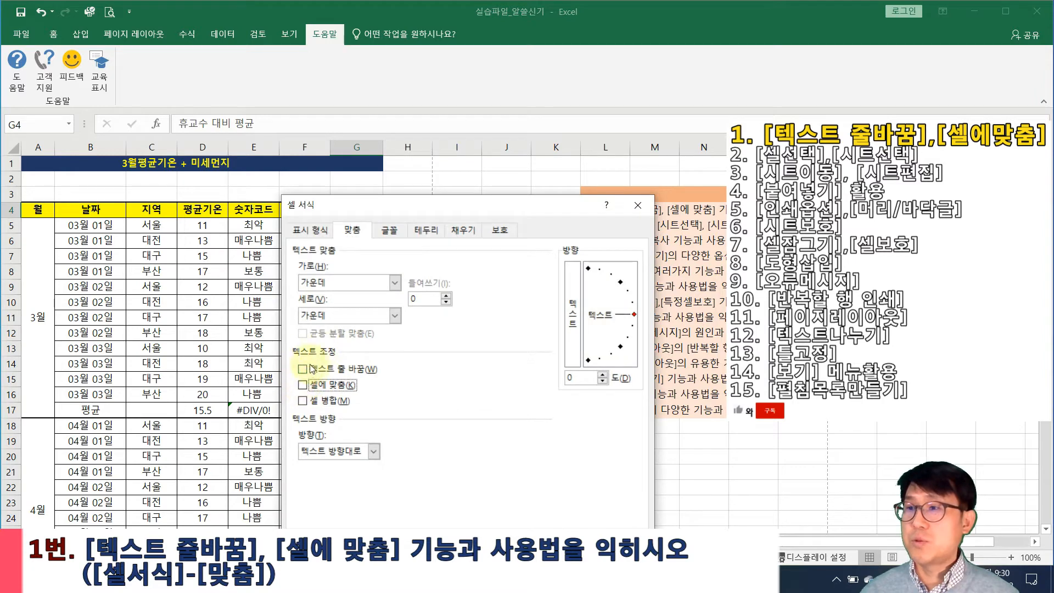
left_click(563, 551)
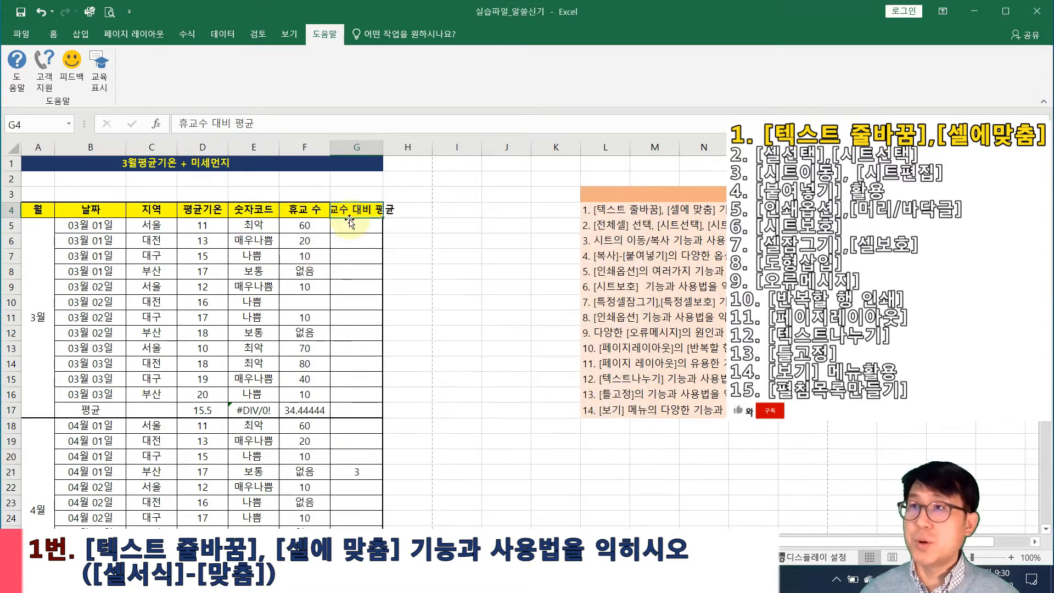
left_click(53, 34)
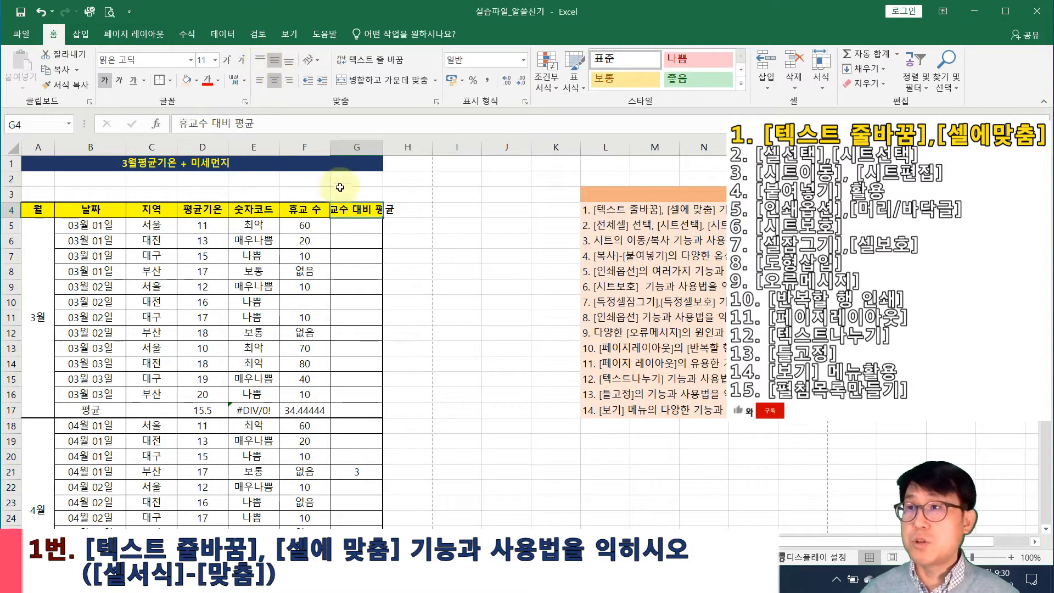
Switch the G4 heading between left and right alignment while narrowing column G
left_click(259, 81)
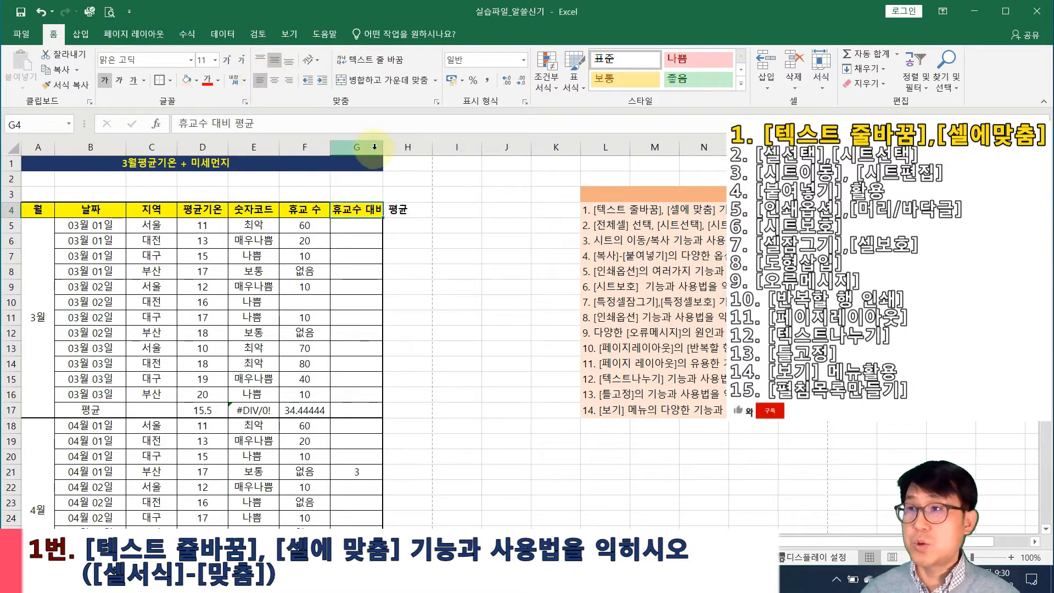
left_click_drag(384, 141, 369, 141)
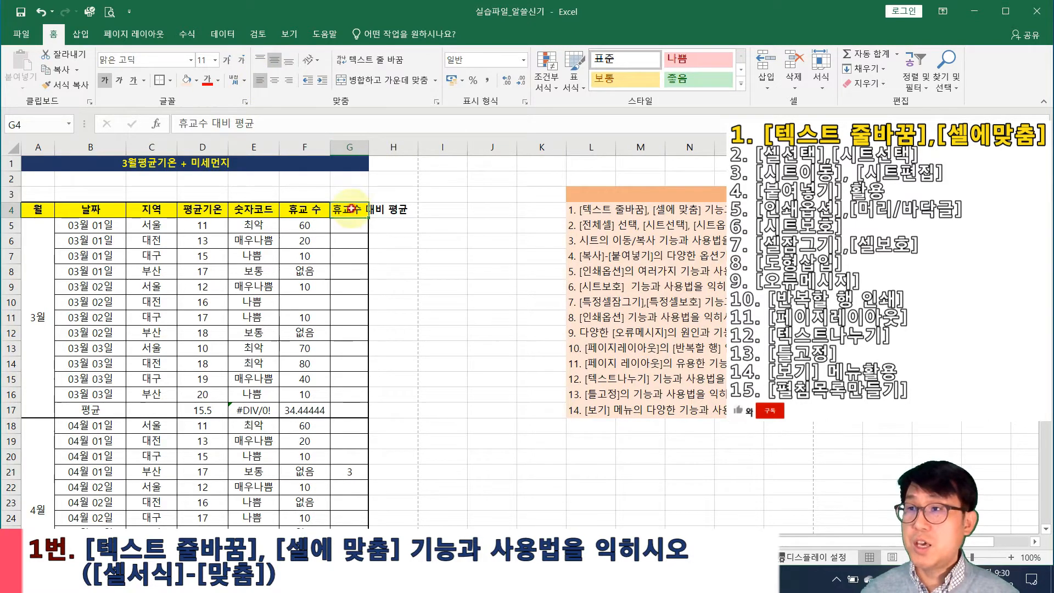
left_click(288, 80)
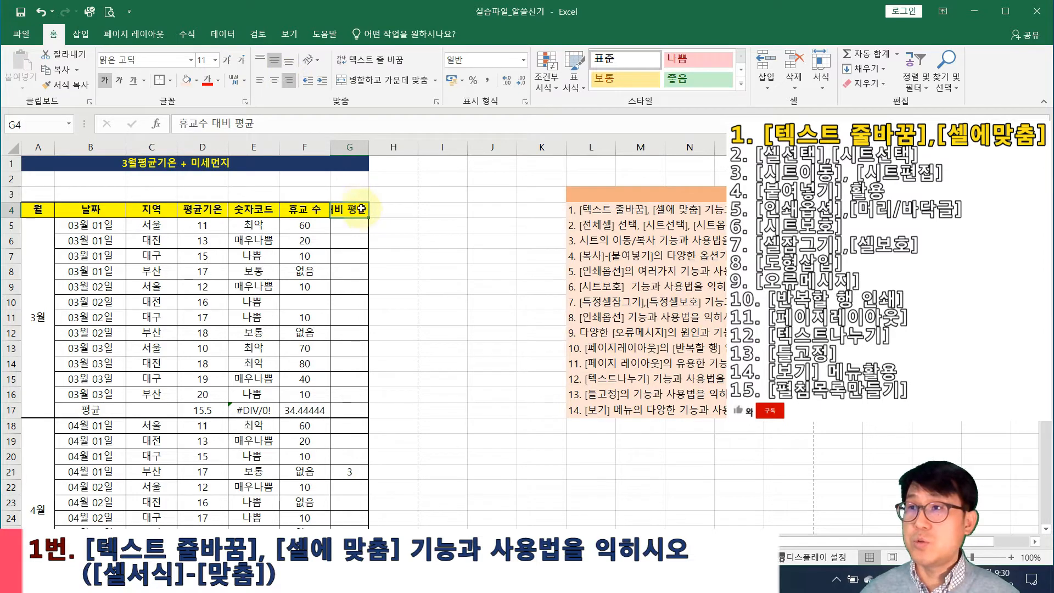
left_click(259, 79)
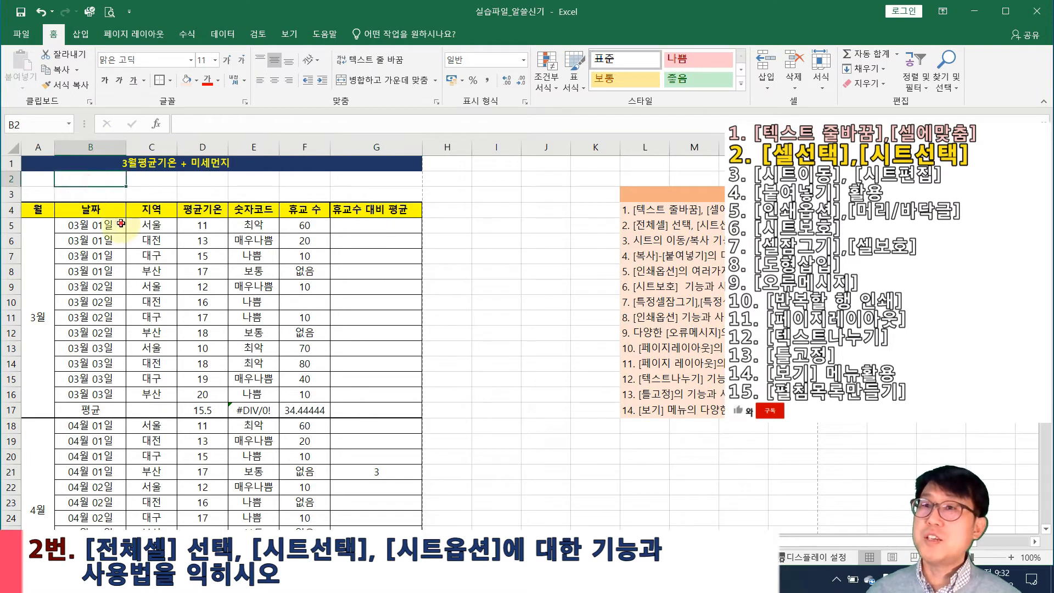
Fill a scattered selection of cells, including C9, G7 and I13:I15, with gold
left_click(175, 287)
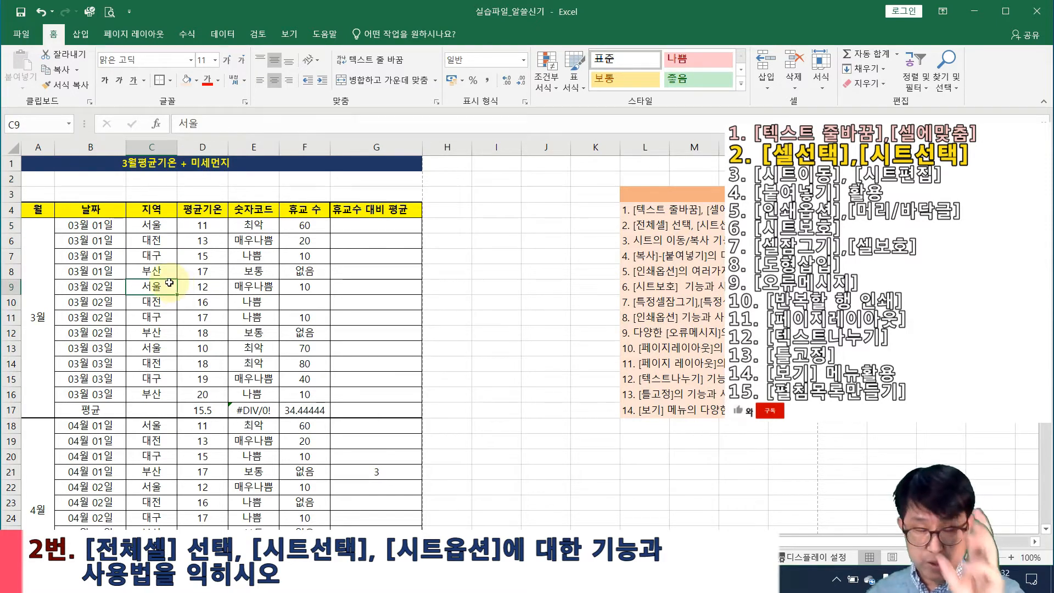
left_click(253, 255, "ctrl")
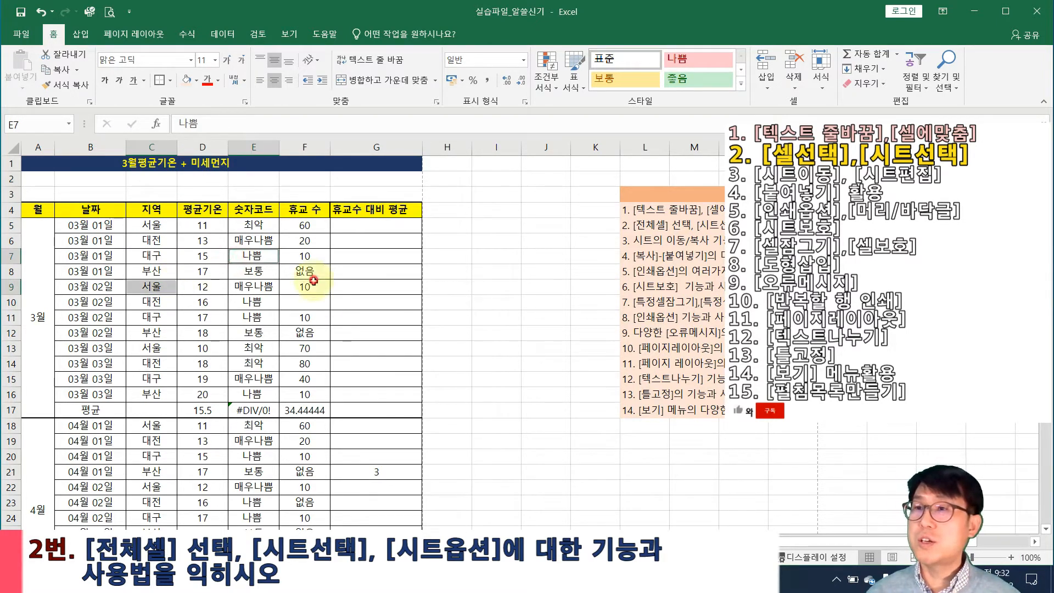
left_click(305, 286, "ctrl")
left_click(363, 348, "ctrl")
left_click_drag(494, 349, 494, 378)
left_click(487, 302, "ctrl")
left_click(447, 255, "ctrl")
left_click(392, 255, "ctrl")
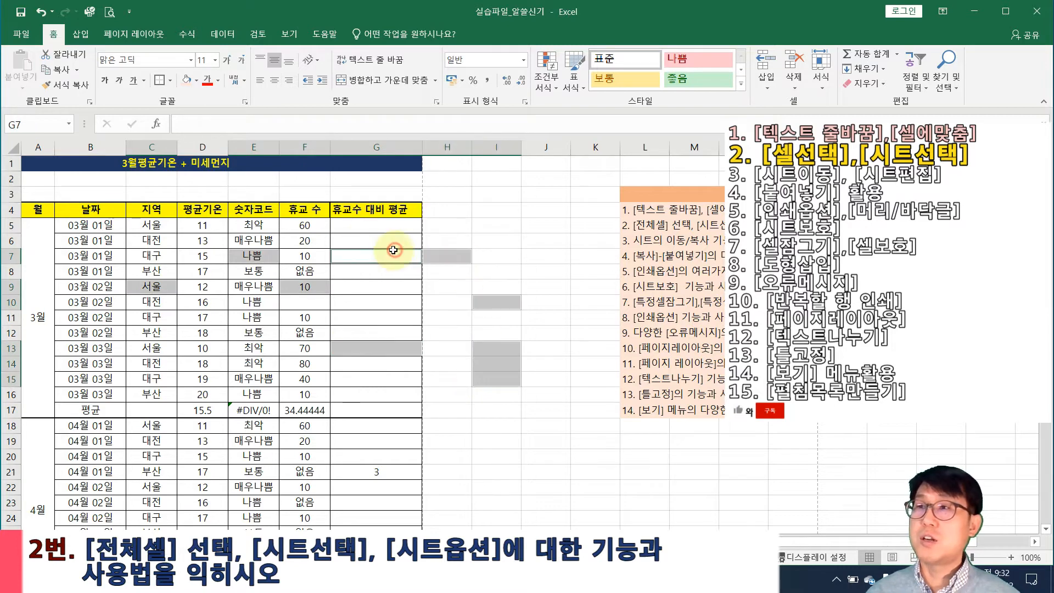
left_click(197, 82)
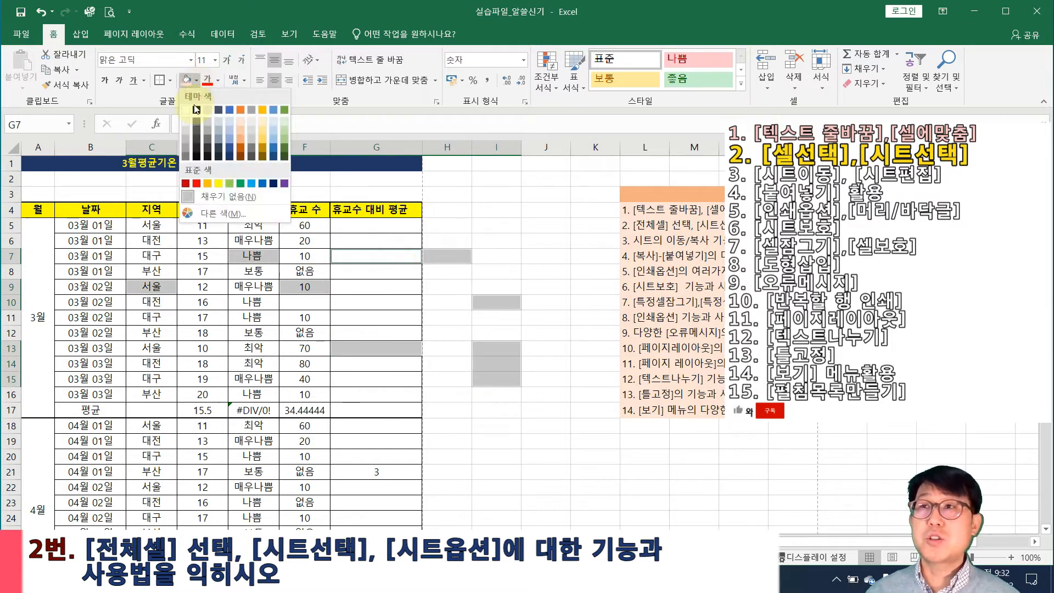
left_click(261, 132)
Select ranges E8:H12 and E8:G15, then undo the gold fills
left_click(465, 332)
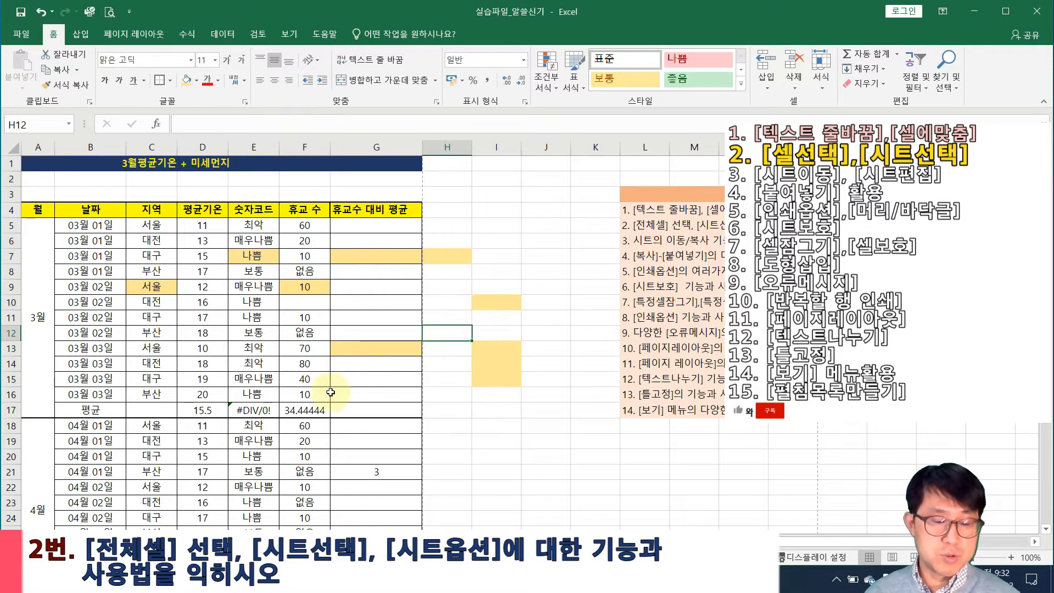
left_click_drag(447, 333, 264, 259)
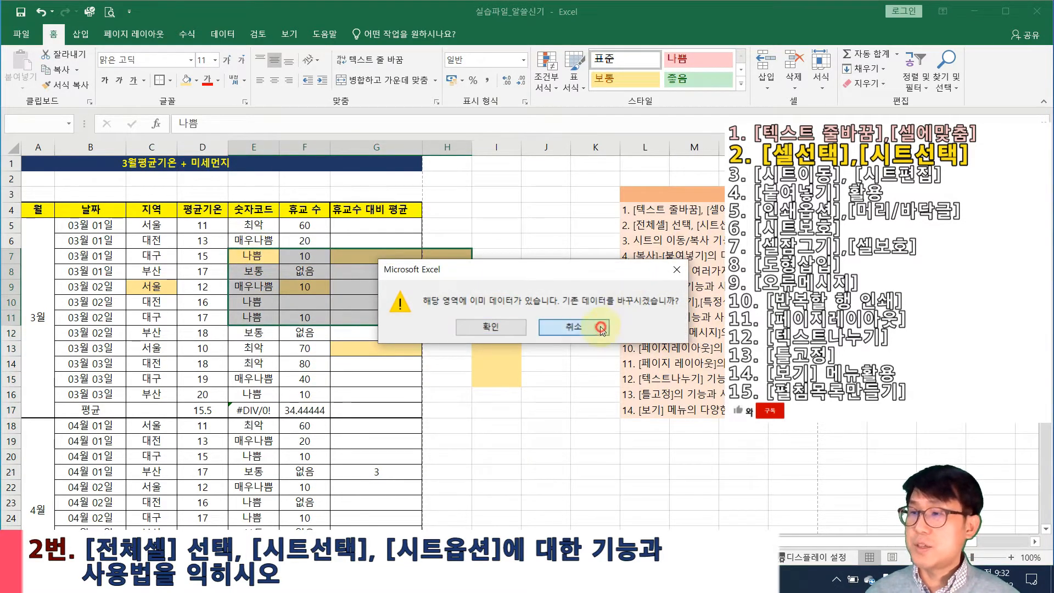
left_click(601, 327)
left_click(248, 272)
left_click_drag(216, 268, 368, 479)
left_click(354, 413)
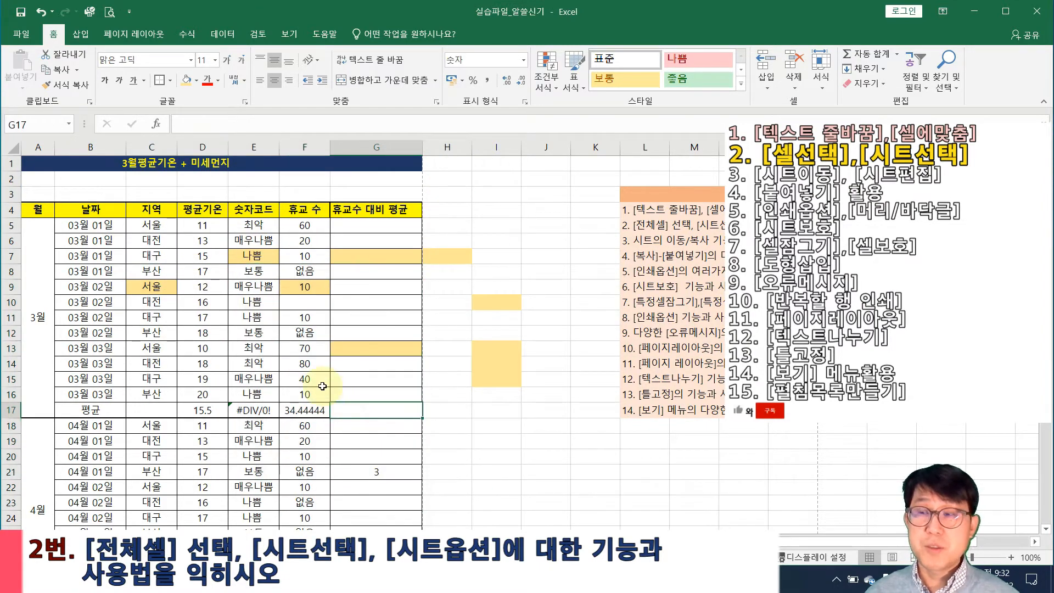
key("ctrl+z")
key("ctrl+z")
key("ctrl+z")
Autofit column G to its heading, then select columns C, E, G and row 10
left_click(431, 332)
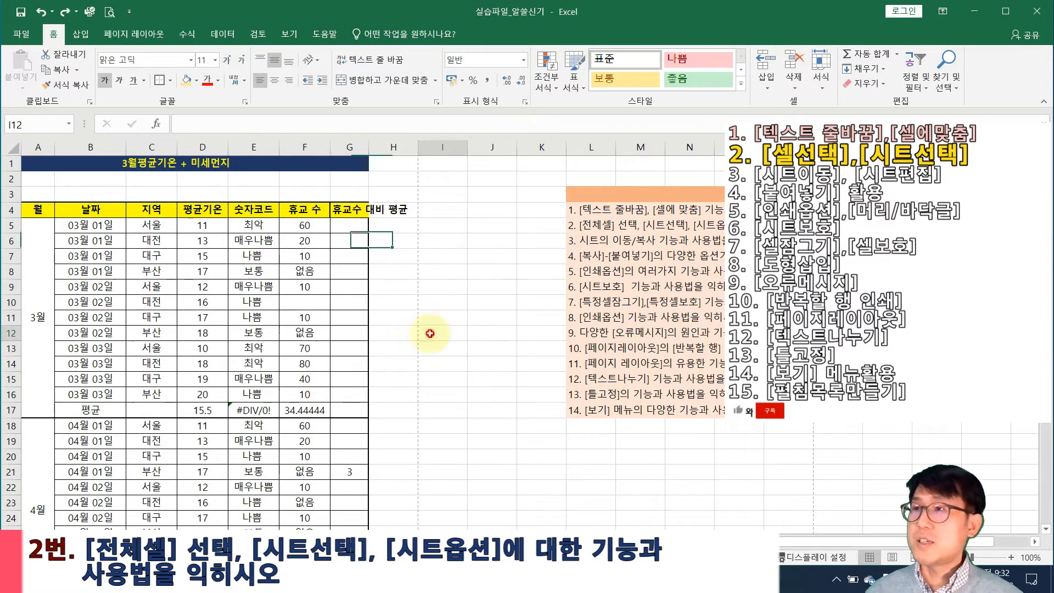
double_click(368, 149)
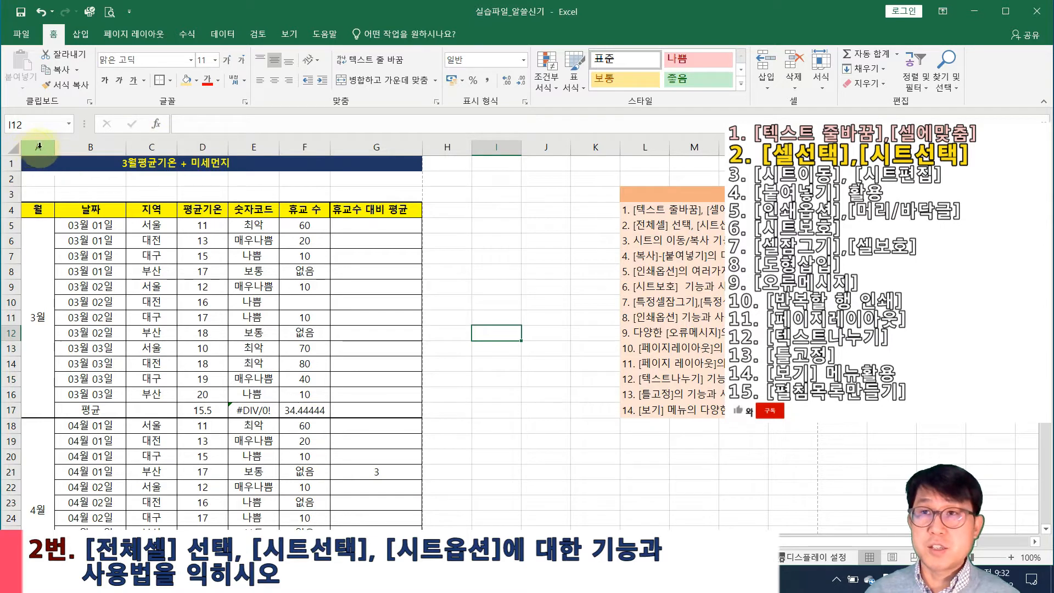
left_click(154, 147)
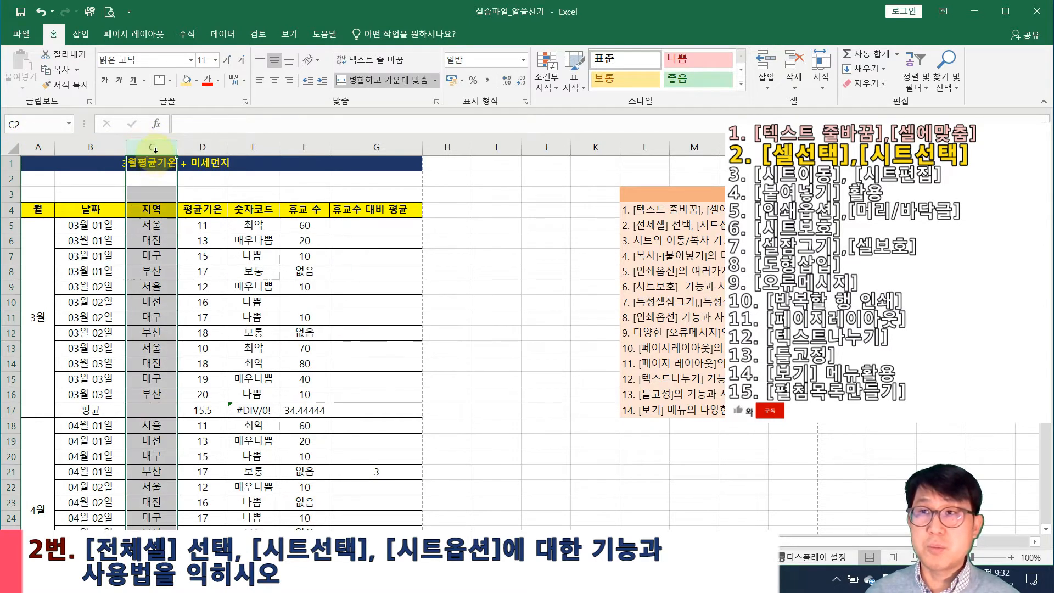
left_click(253, 147)
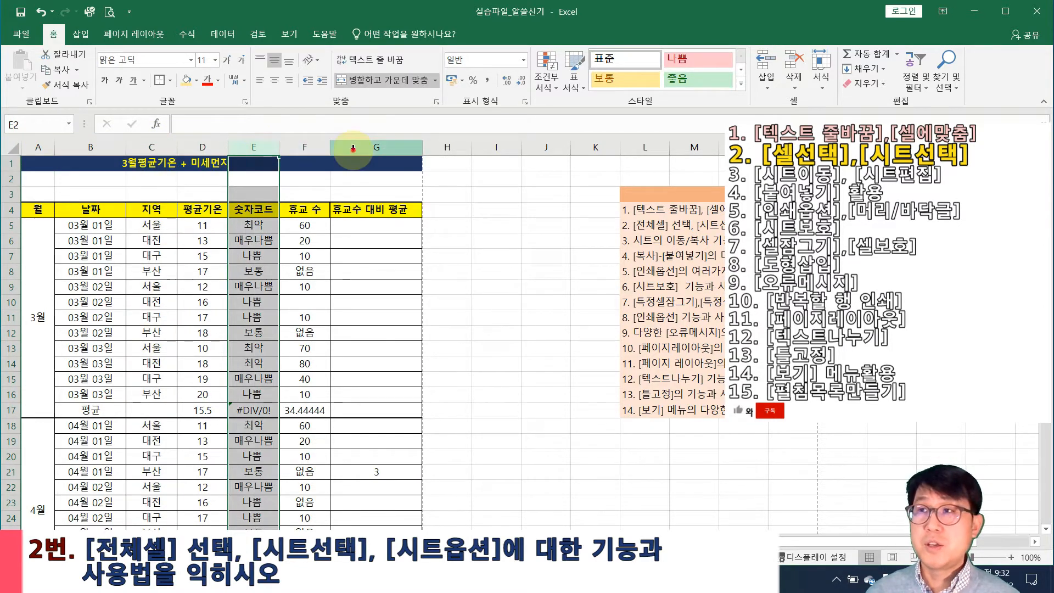
left_click(353, 148)
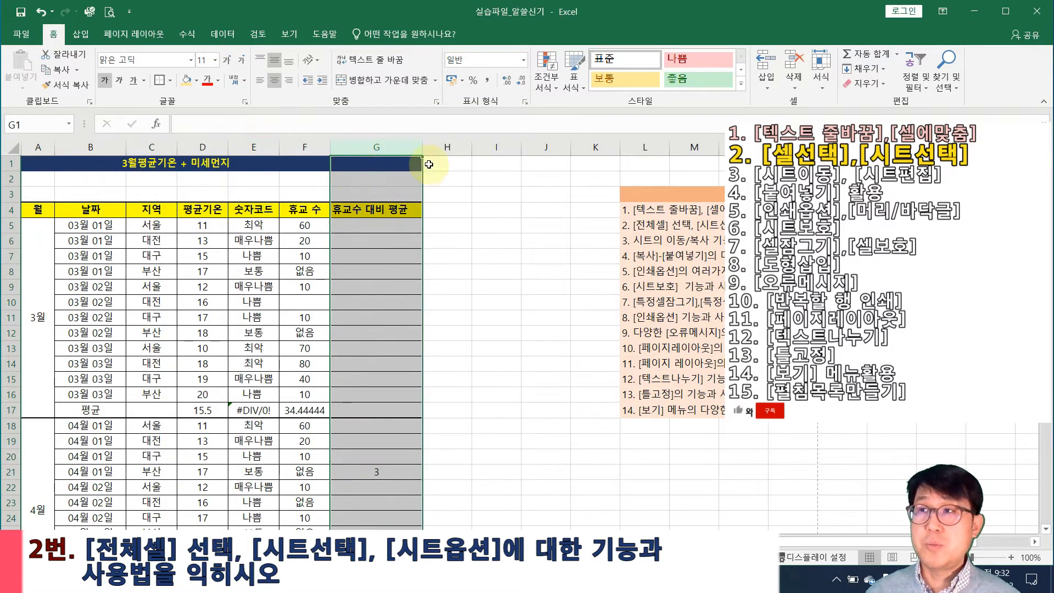
left_click(2, 302)
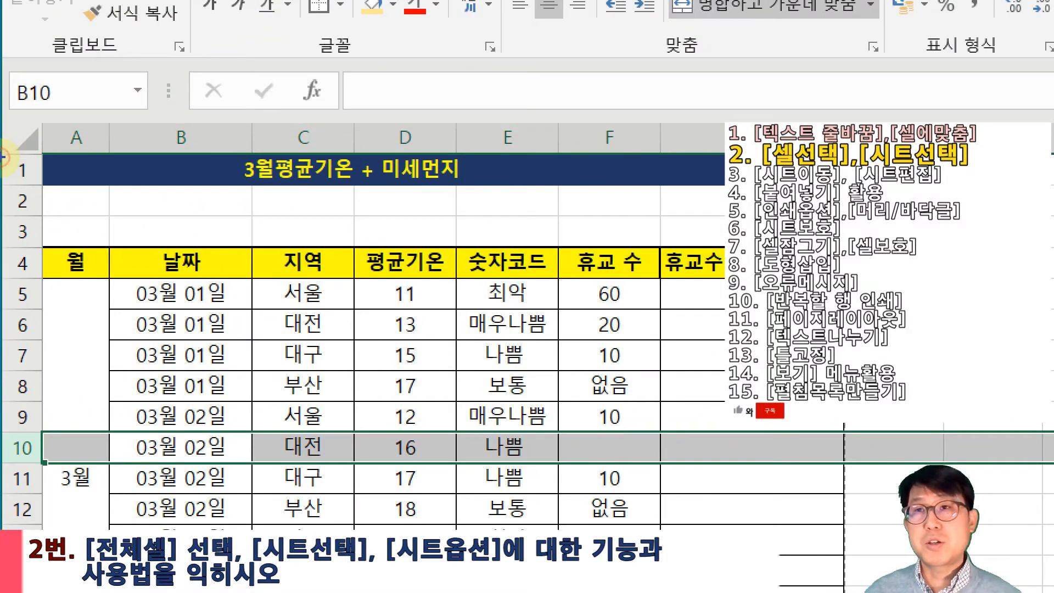
Select the whole worksheet with the Select All corner box
mouse_move(55, 135)
left_mouse_down()
mouse_move(347, 163)
mouse_move(420, 135)
left_mouse_up()
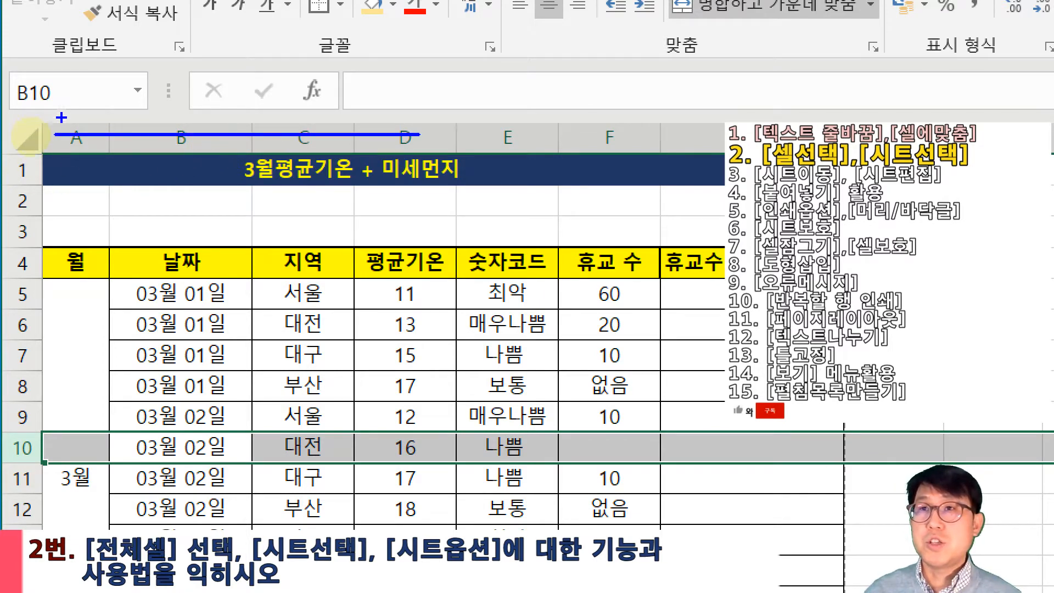
left_click_drag(59, 146, 22, 423)
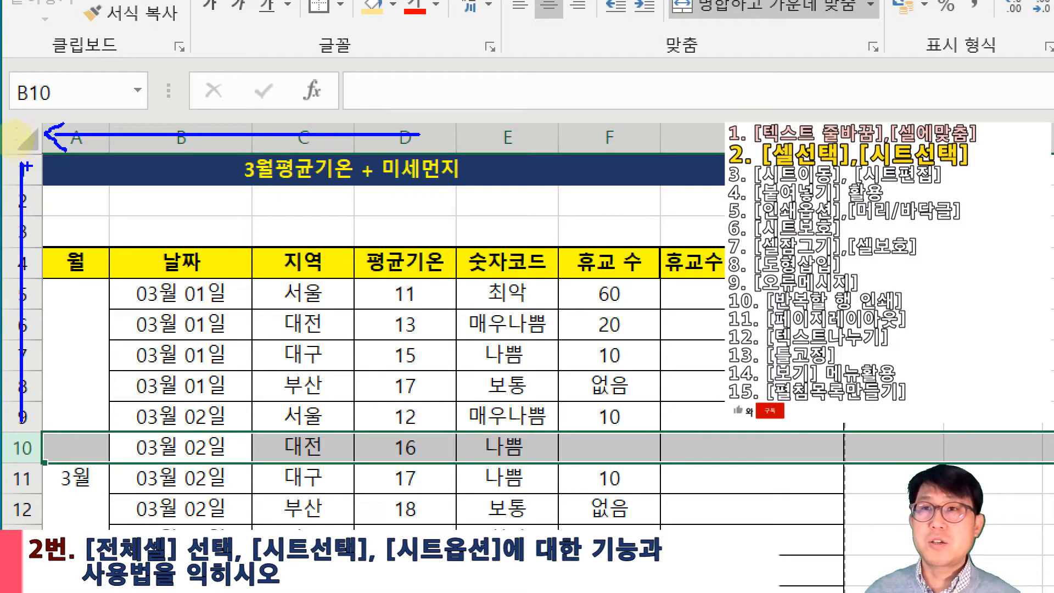
mouse_move(20, 153)
left_mouse_down()
mouse_move(5, 195)
mouse_move(31, 179)
mouse_move(39, 189)
left_mouse_up()
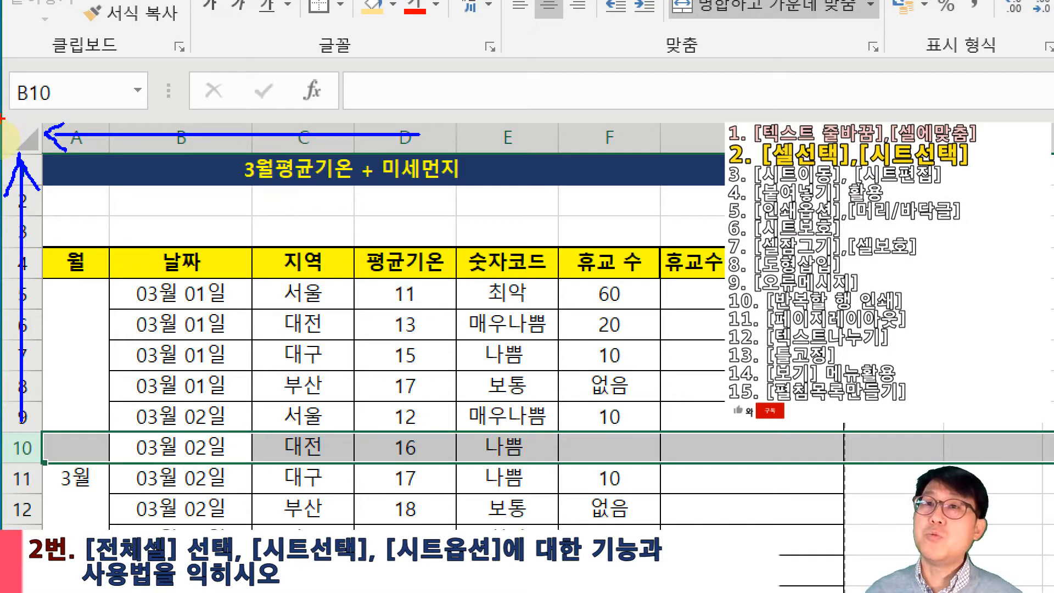
left_click_drag(47, 156, 1, 122)
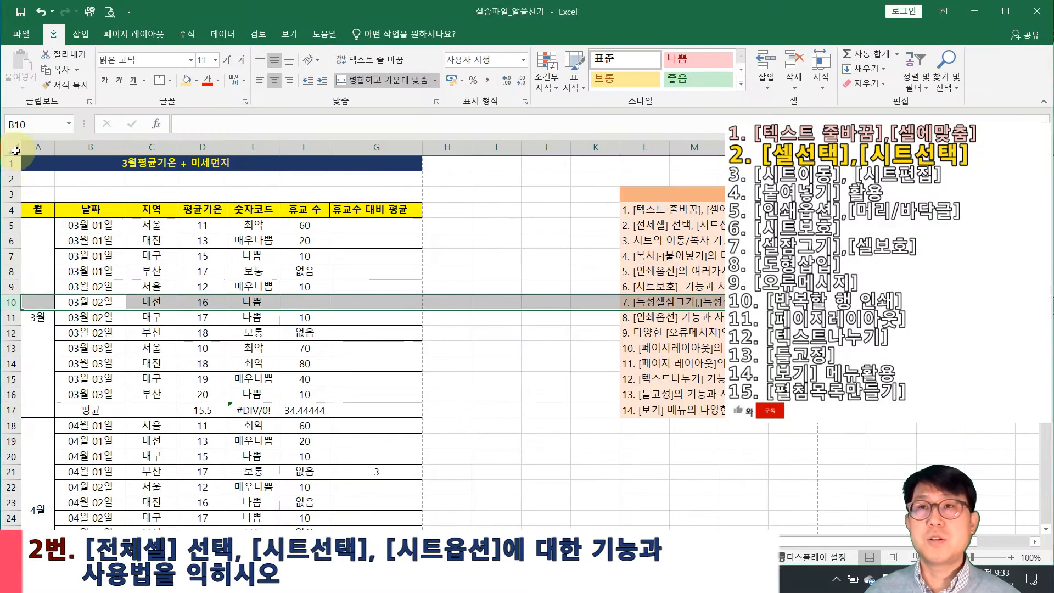
left_click(22, 143)
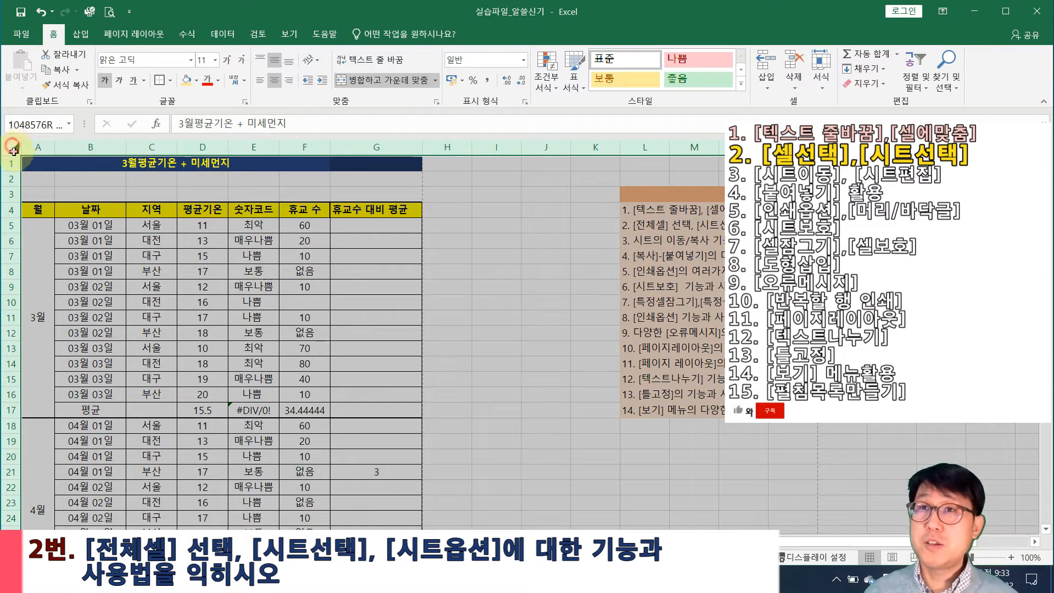
Copy the entire Sheet1 worksheet
left_click(79, 195)
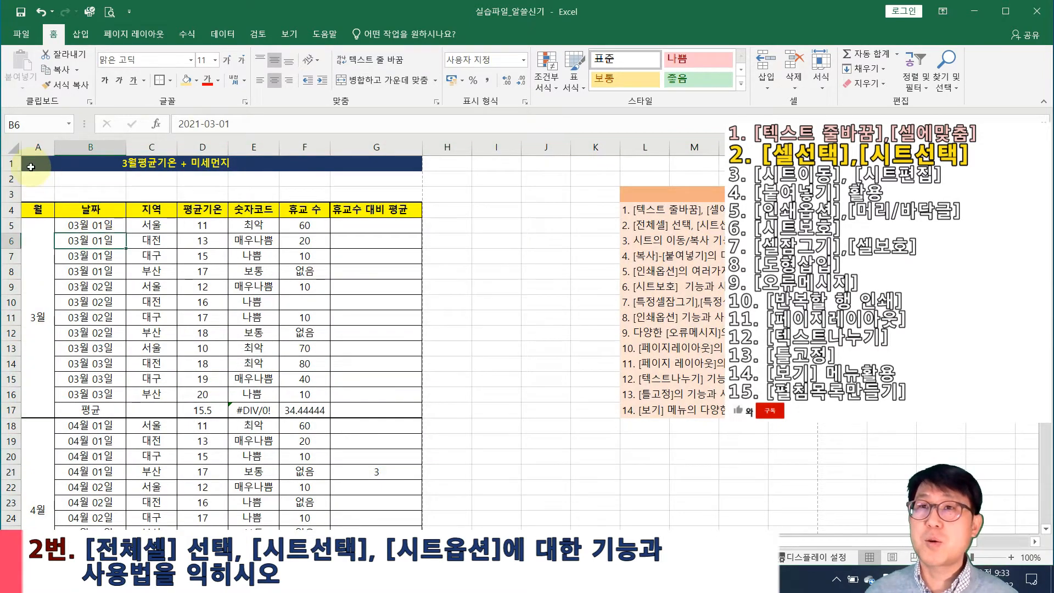
left_click(11, 149)
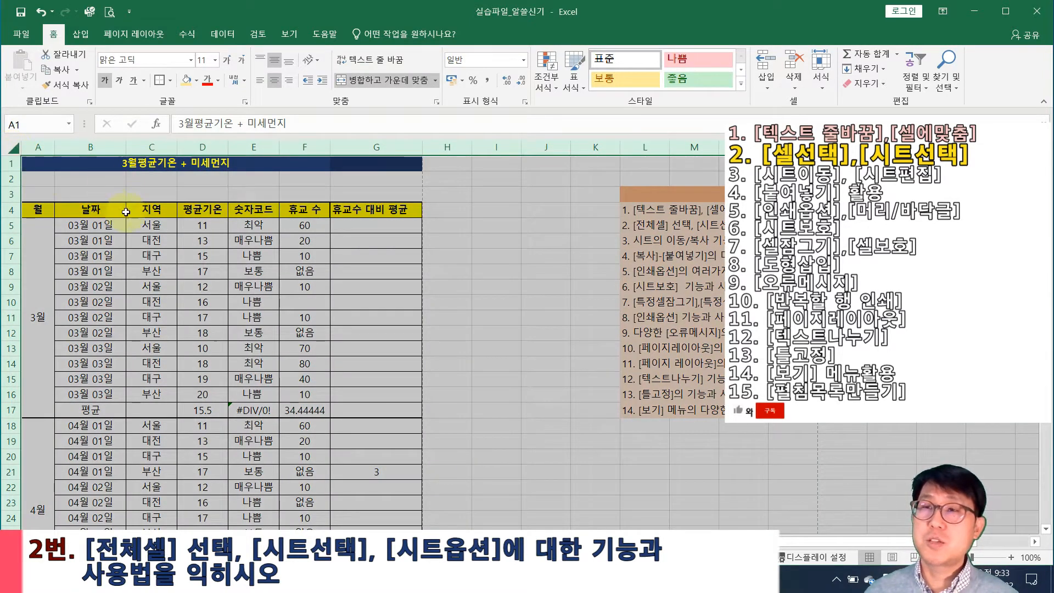
right_click(11, 144)
left_click(41, 171)
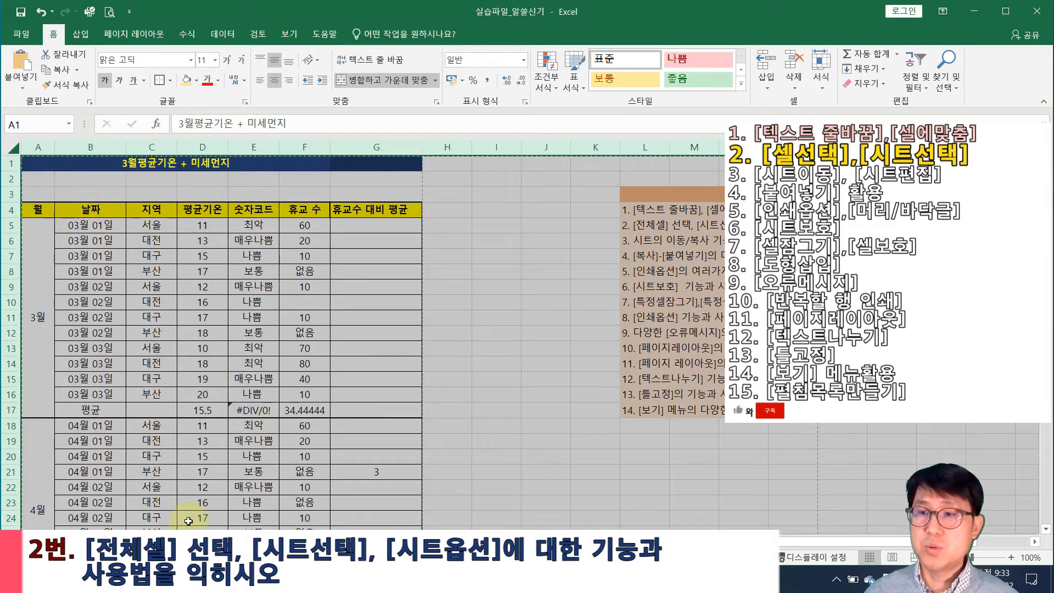
Paste the copied table at A1 of an empty sheet, then undo and redo the paste
left_click(257, 541)
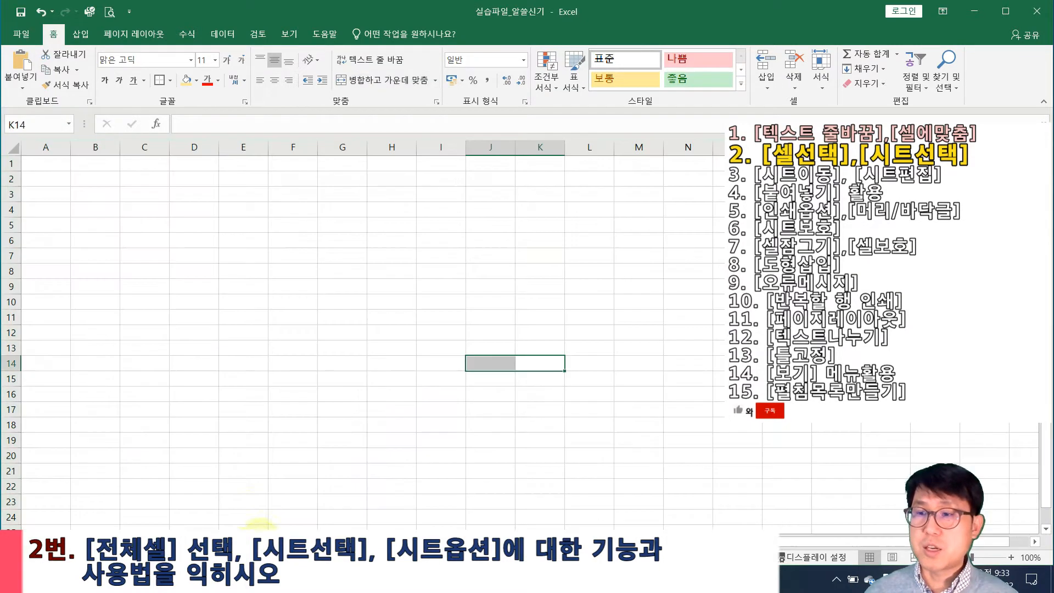
left_click(34, 164)
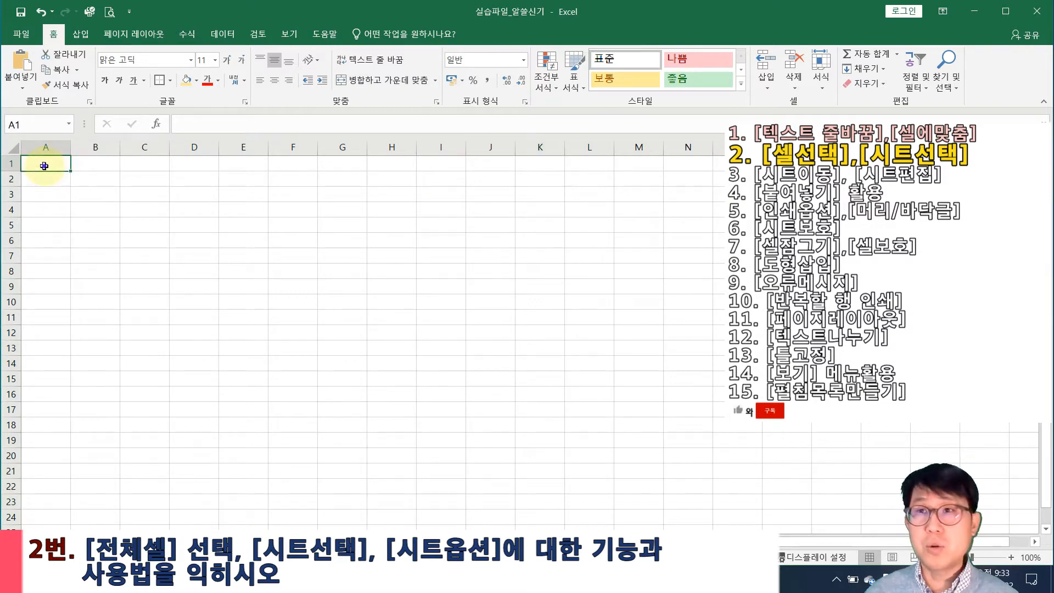
right_click(44, 166)
left_click(72, 226)
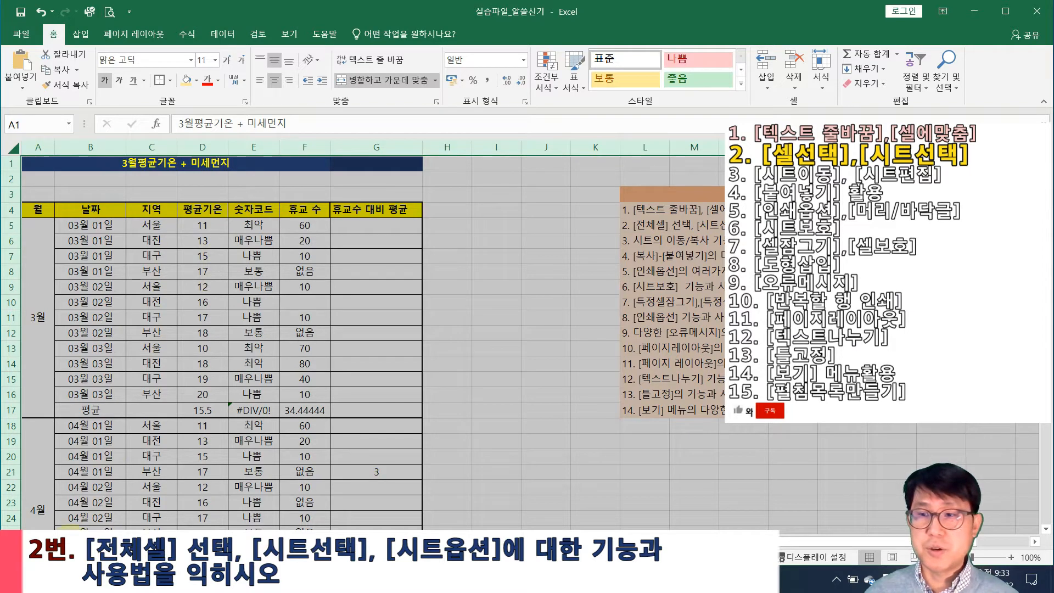
key("ctrl+z")
left_click(211, 460)
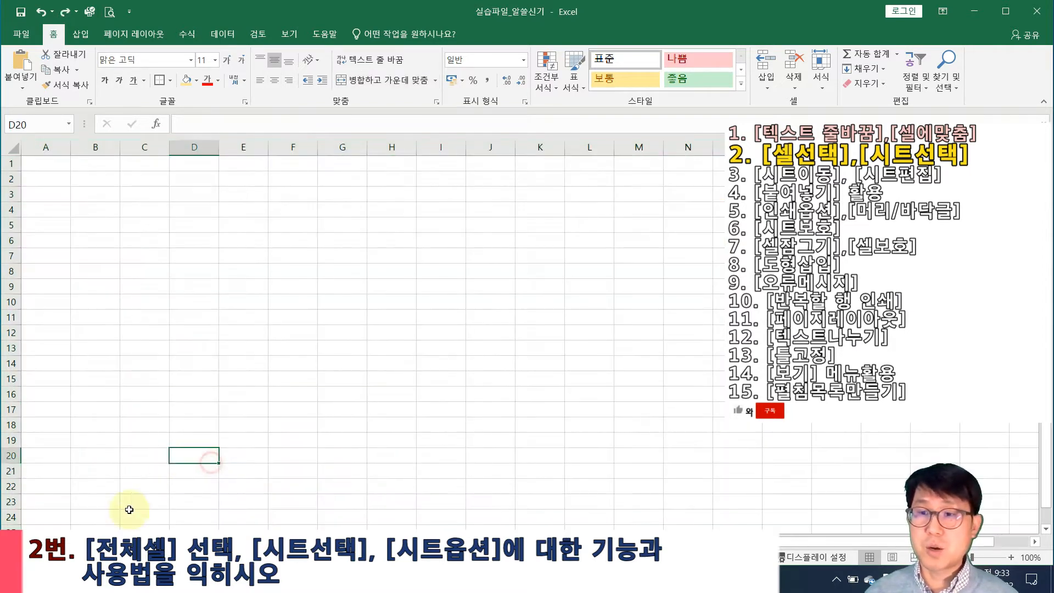
key("ctrl+y")
left_click(180, 377)
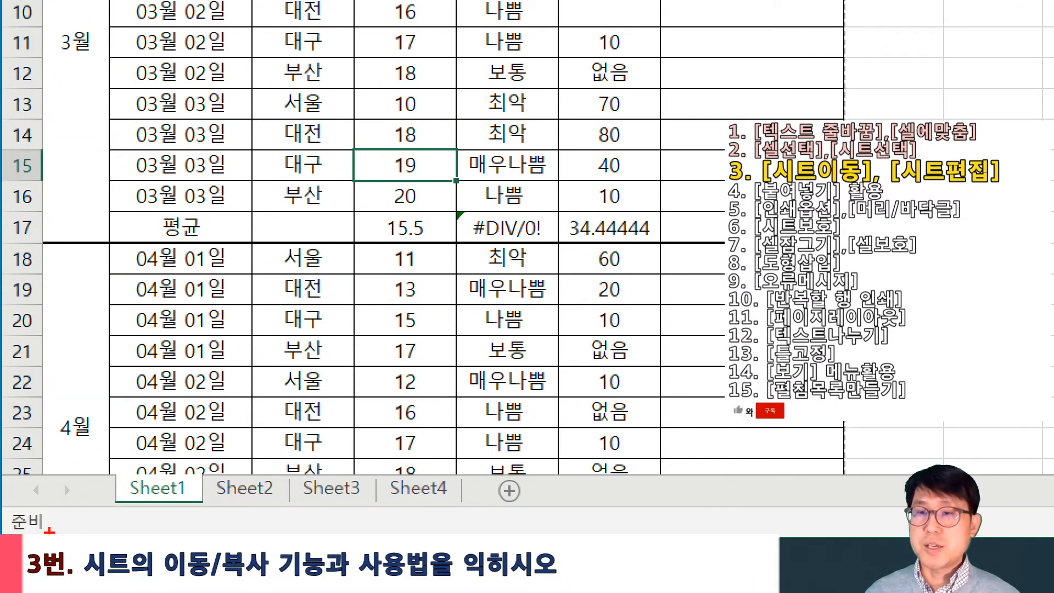
Open the shortcut menu on the Sheet1 tab
mouse_move(114, 476)
left_mouse_down()
mouse_move(271, 509)
mouse_move(374, 505)
left_mouse_up()
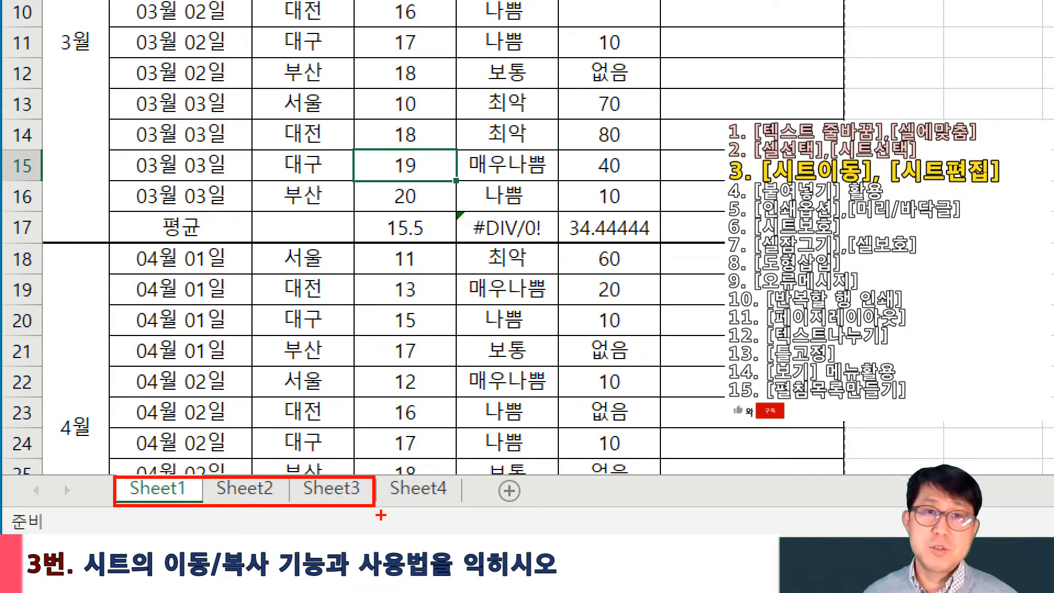
left_click_drag(103, 456, 206, 513)
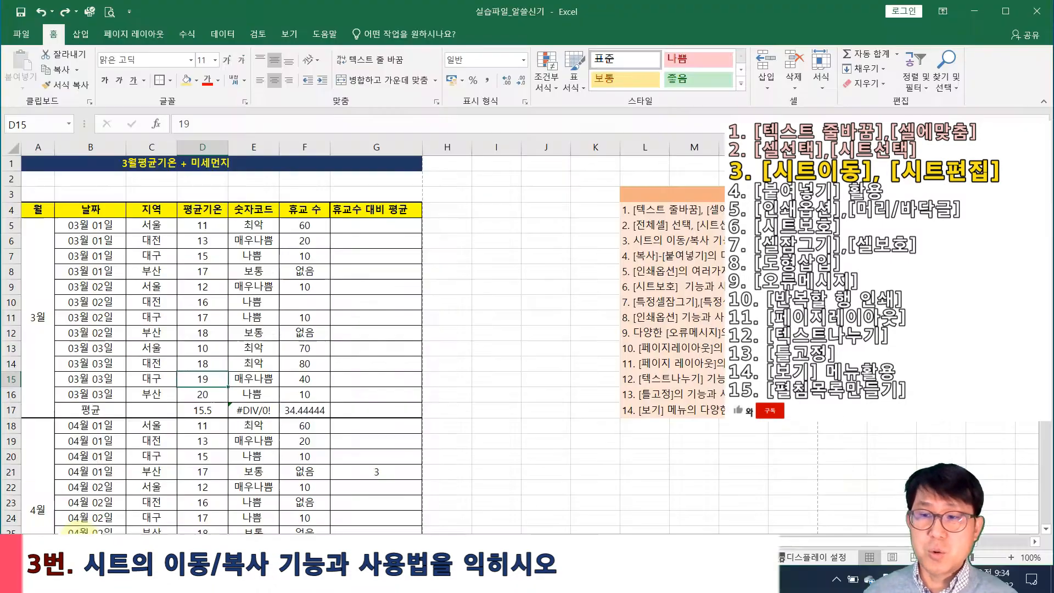
right_click(159, 488)
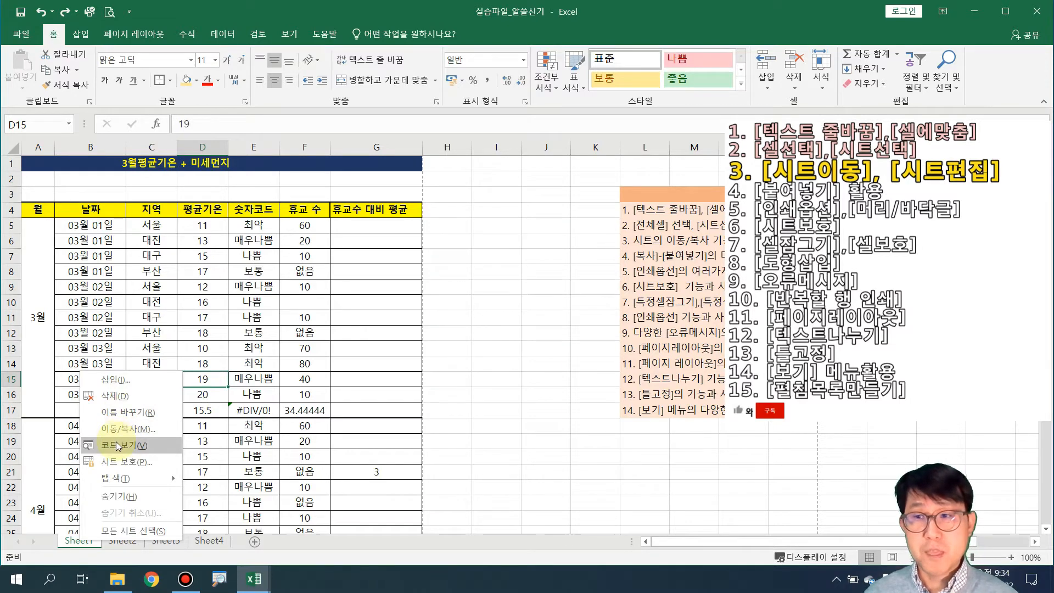
Insert blank worksheet Sheet5, move it after Sheet4, and switch to Sheet3
left_click(114, 379)
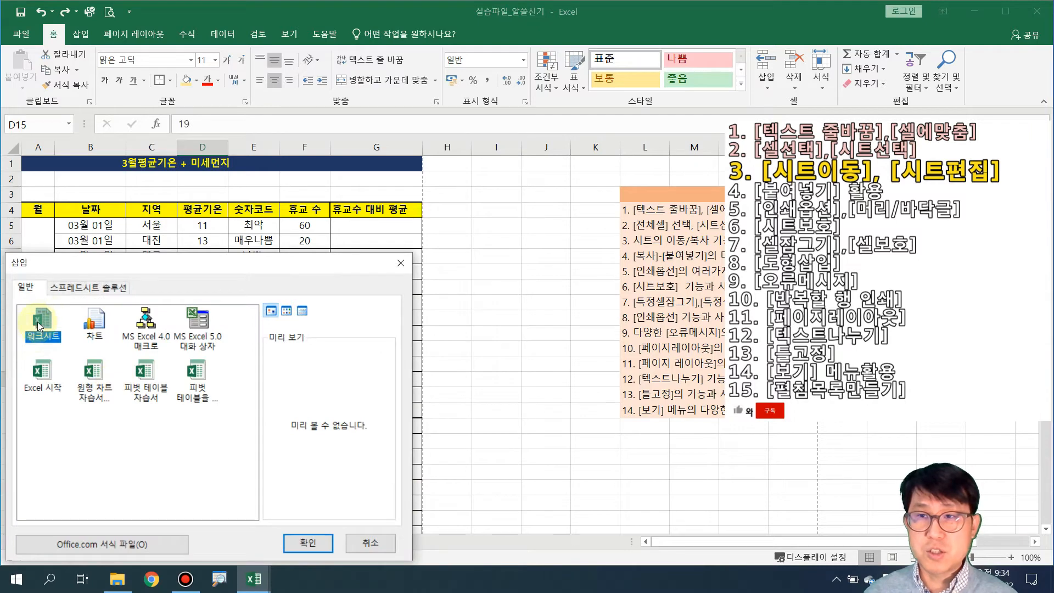
left_click(297, 542)
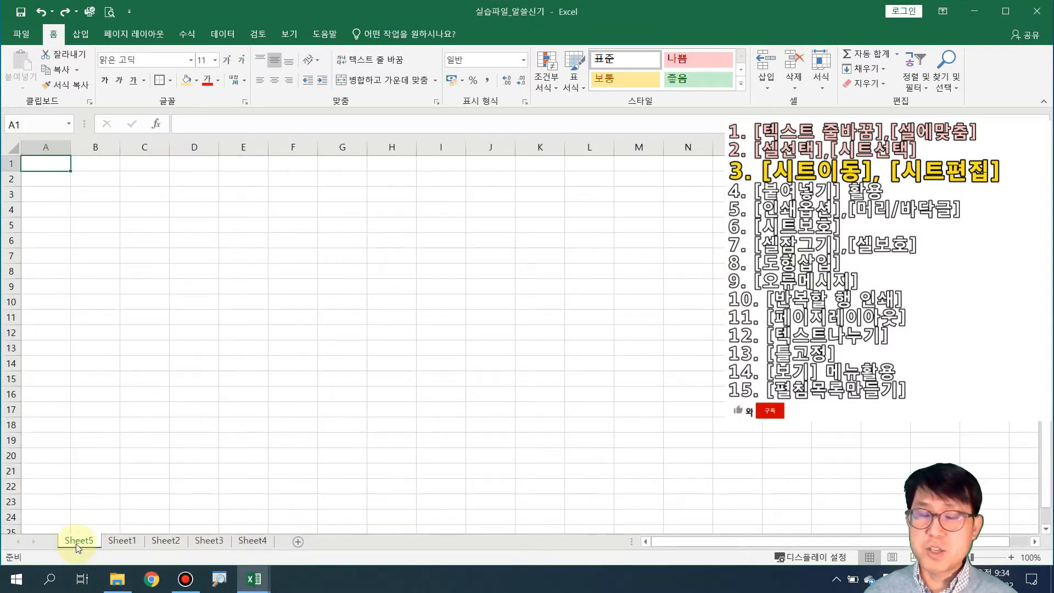
left_click_drag(85, 548, 278, 541)
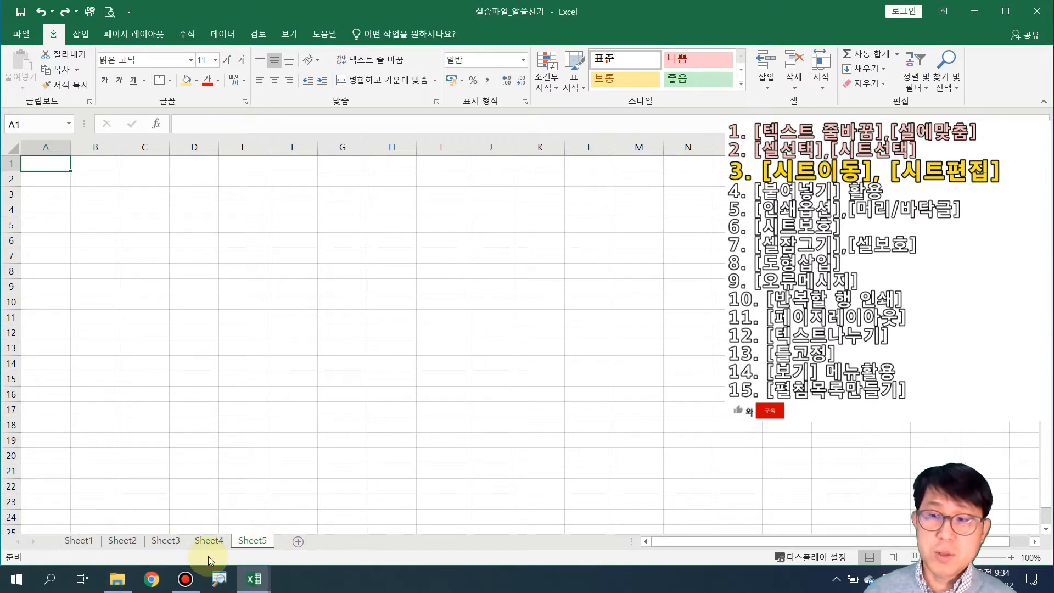
left_click(172, 542)
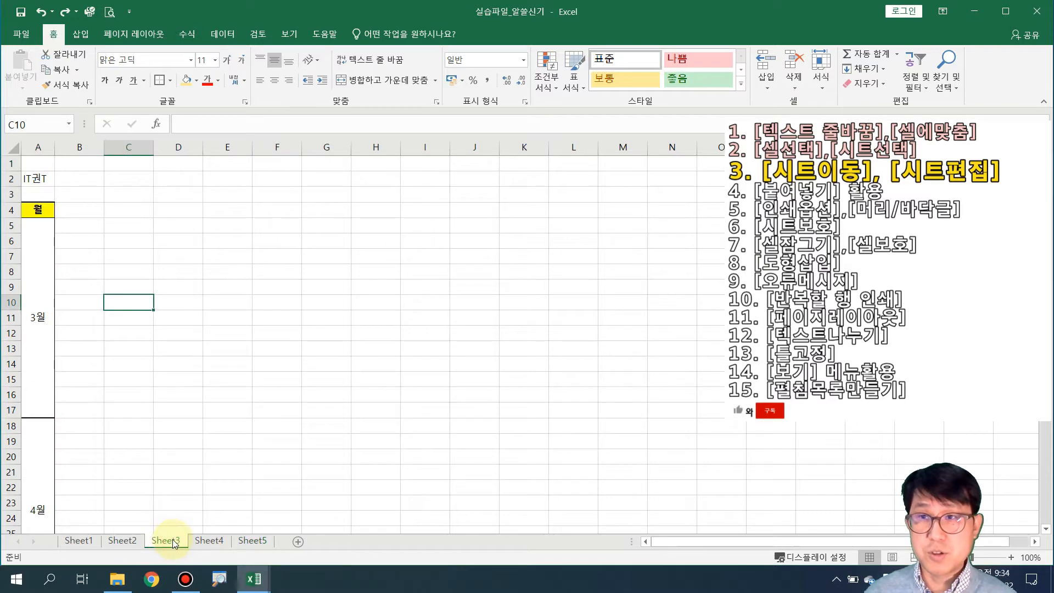
From the Sheet3 tab menu, insert a blank worksheet, Sheet6, ahead of Sheet3
right_click(174, 545)
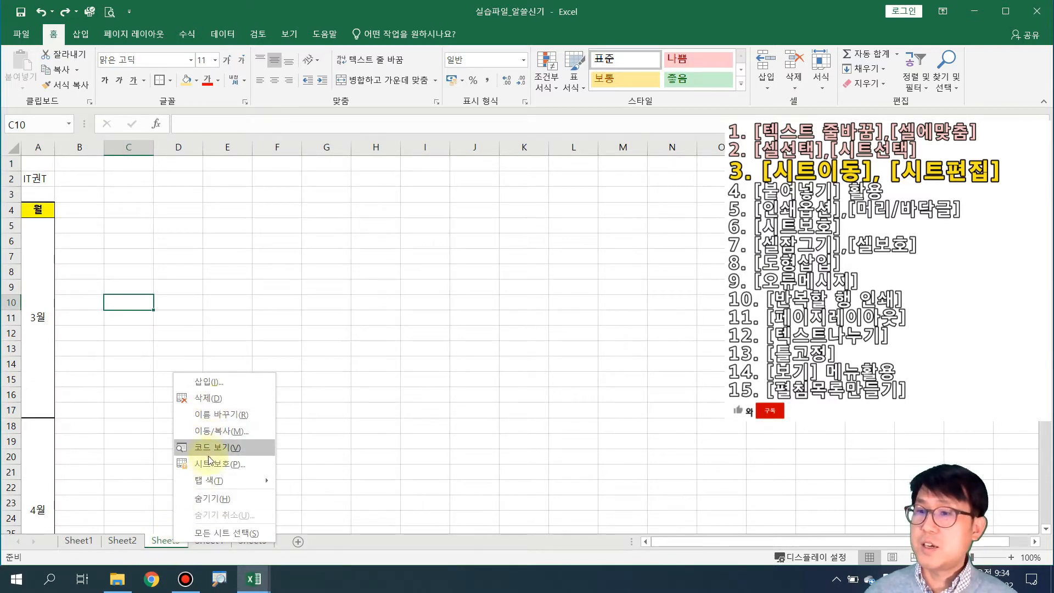
left_click(219, 382)
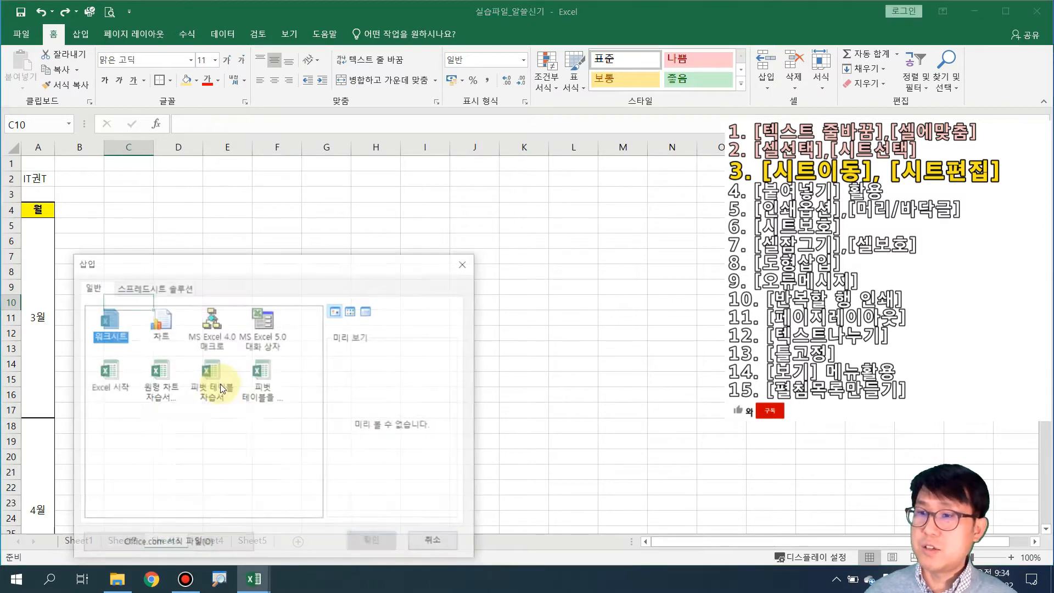
left_click_drag(239, 262, 232, 204)
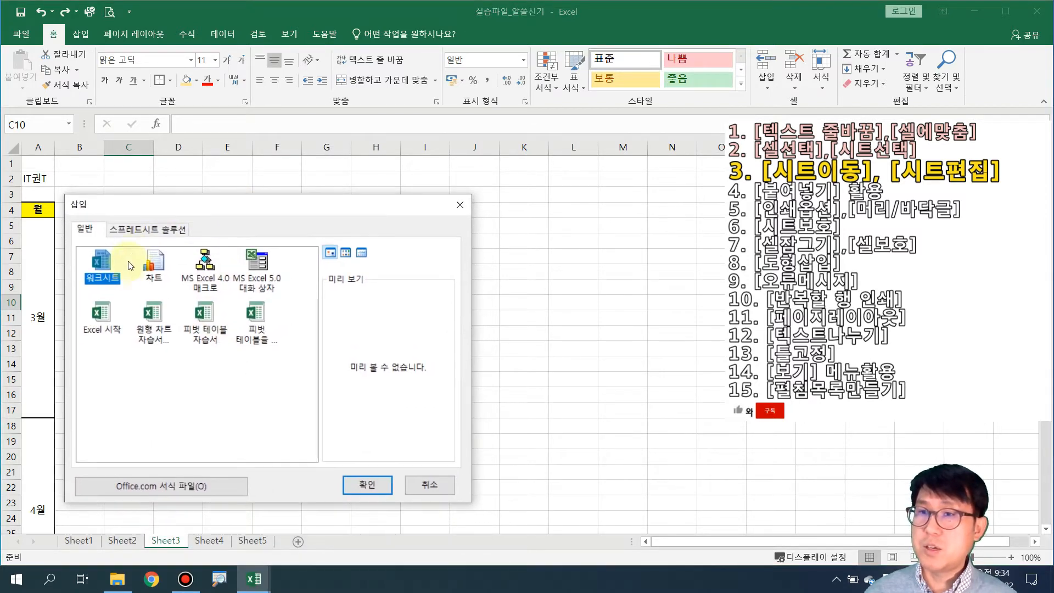
left_click(360, 487)
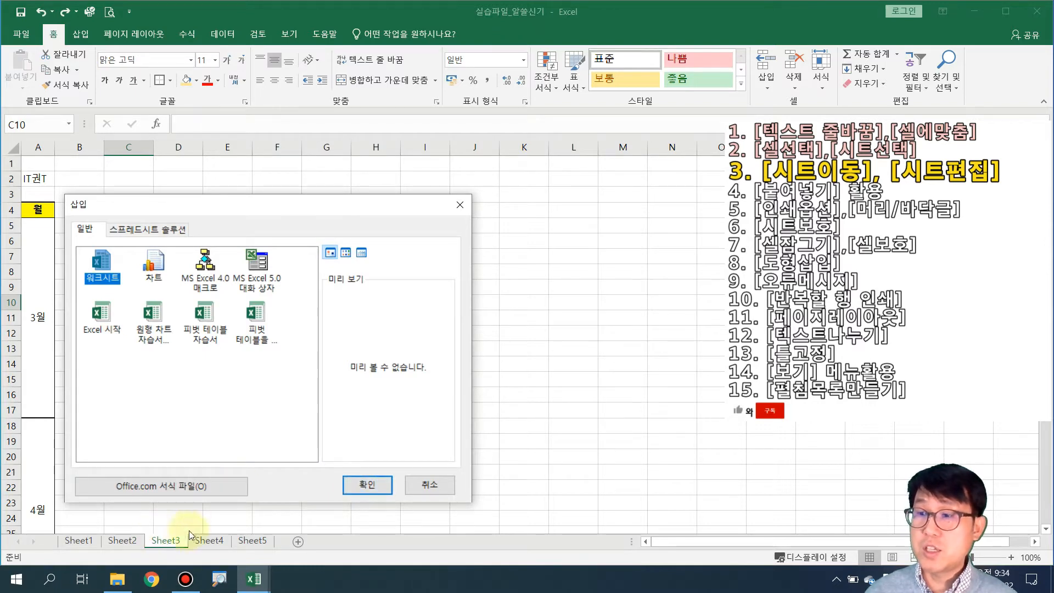
left_click(365, 485)
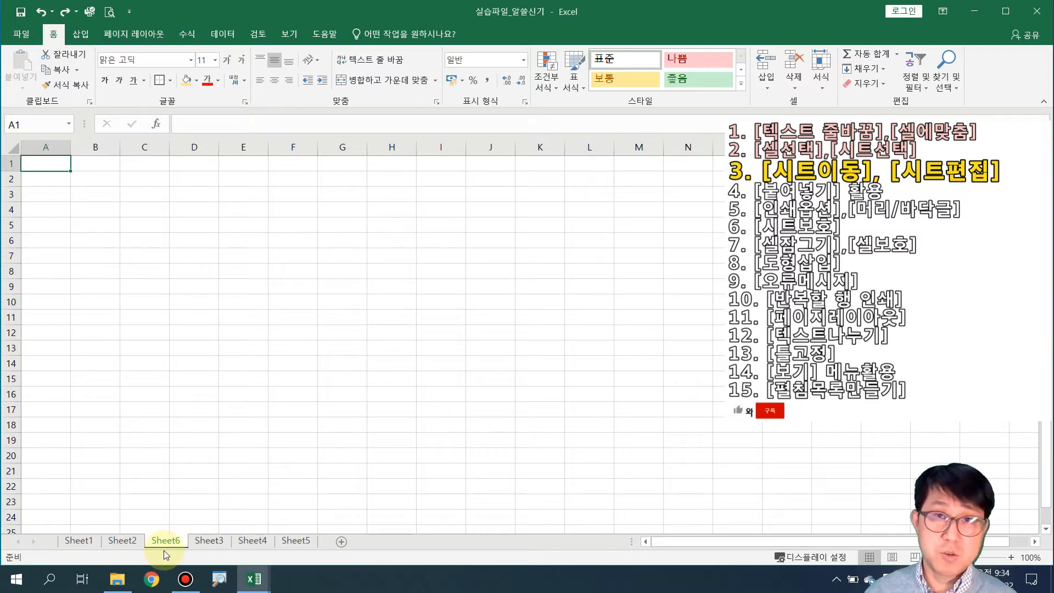
Group Sheet1 with Sheet6 and Sheet4, then enter 아이티권티 in A2 on all three
left_click(85, 544)
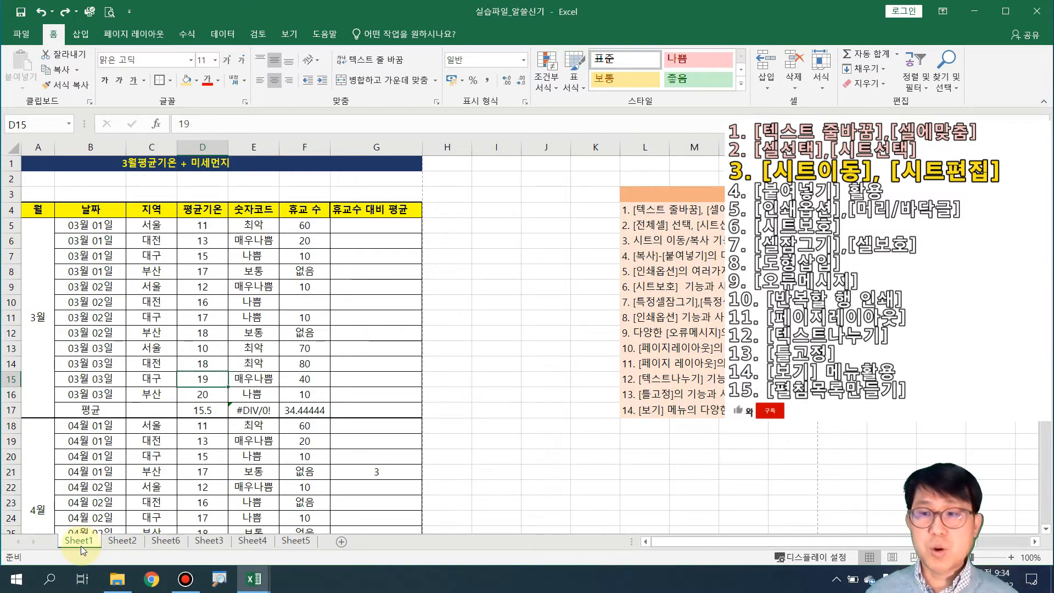
left_click(169, 541, "ctrl")
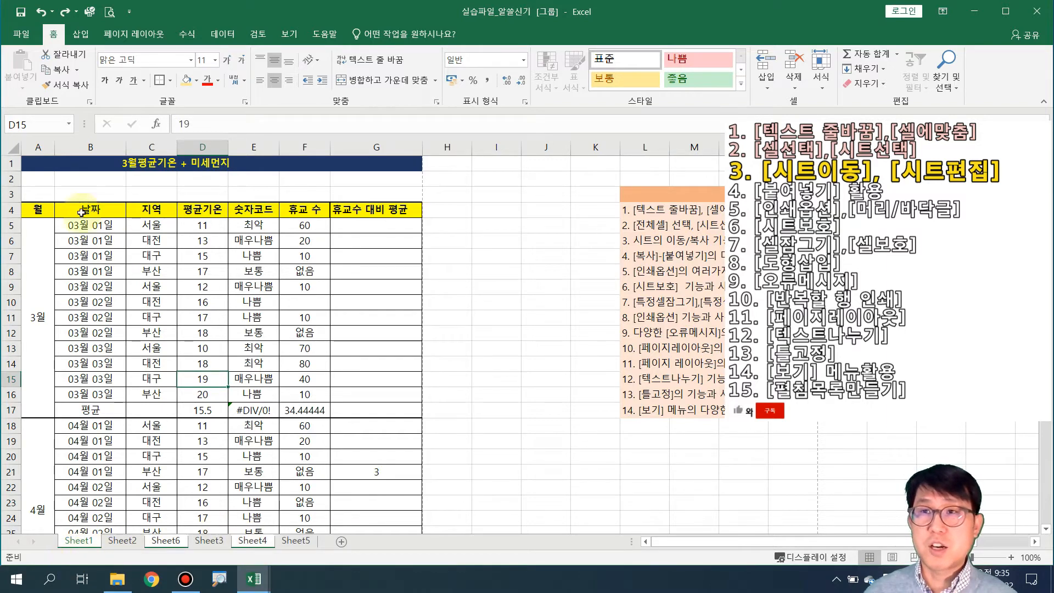
left_click(36, 180)
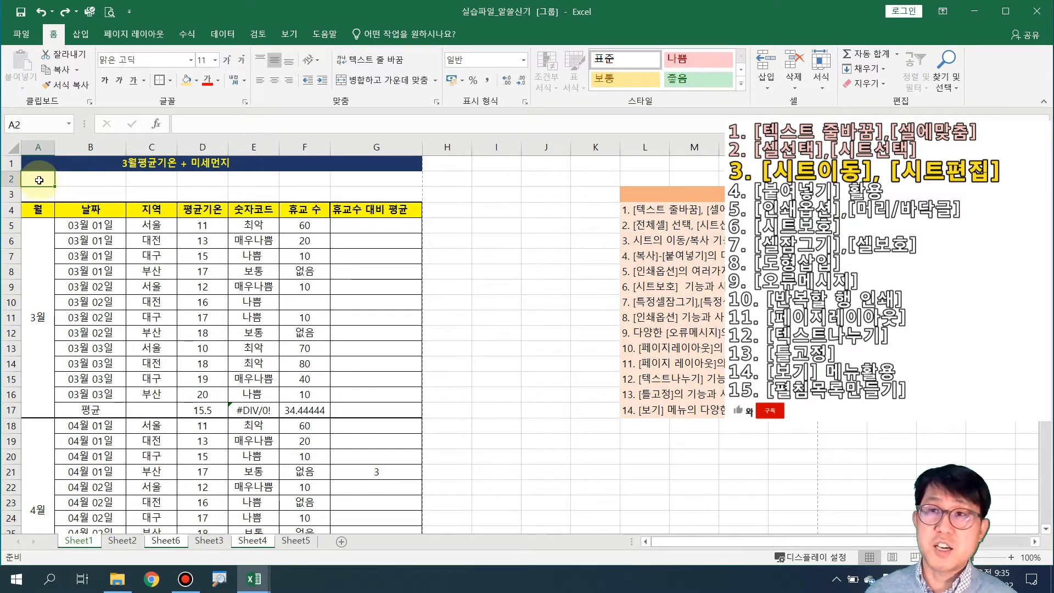
type("아이티권티")
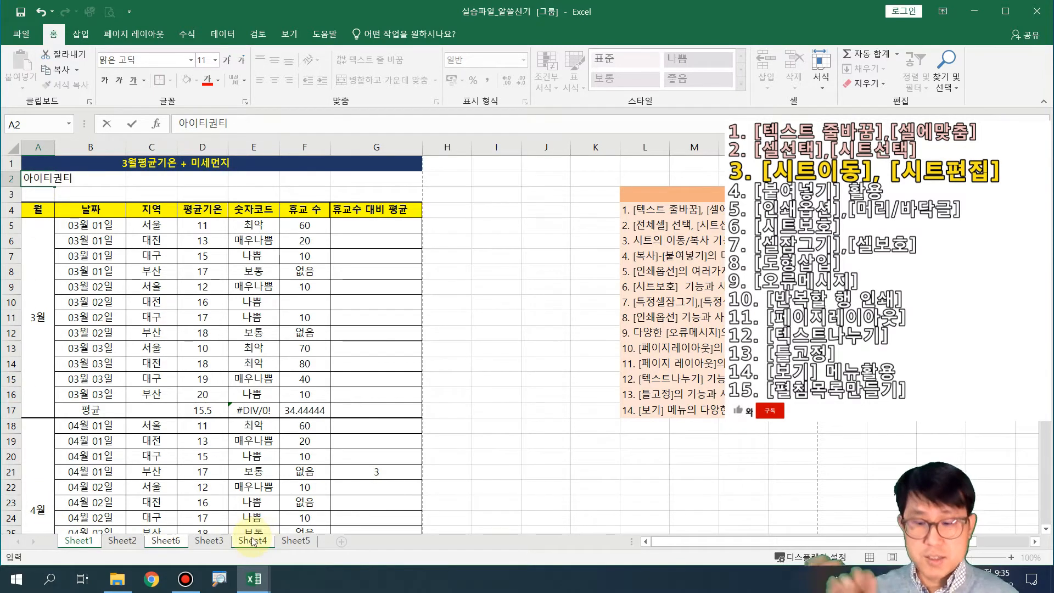
key("Return")
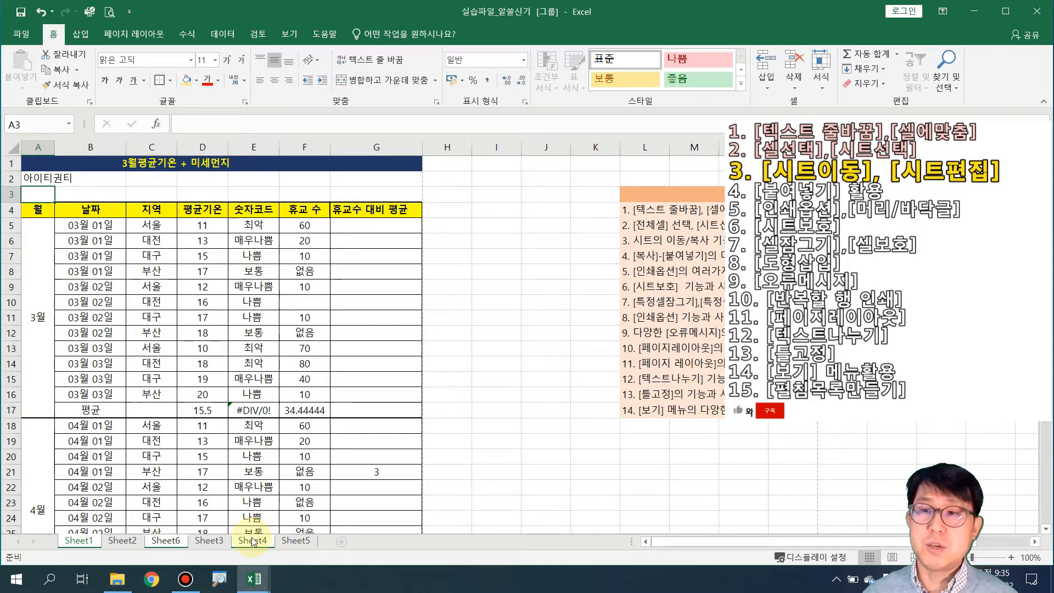
Ungroup the sheets and check A2 on Sheet2, Sheet3, Sheet4, Sheet1 and Sheet6
left_click(115, 541)
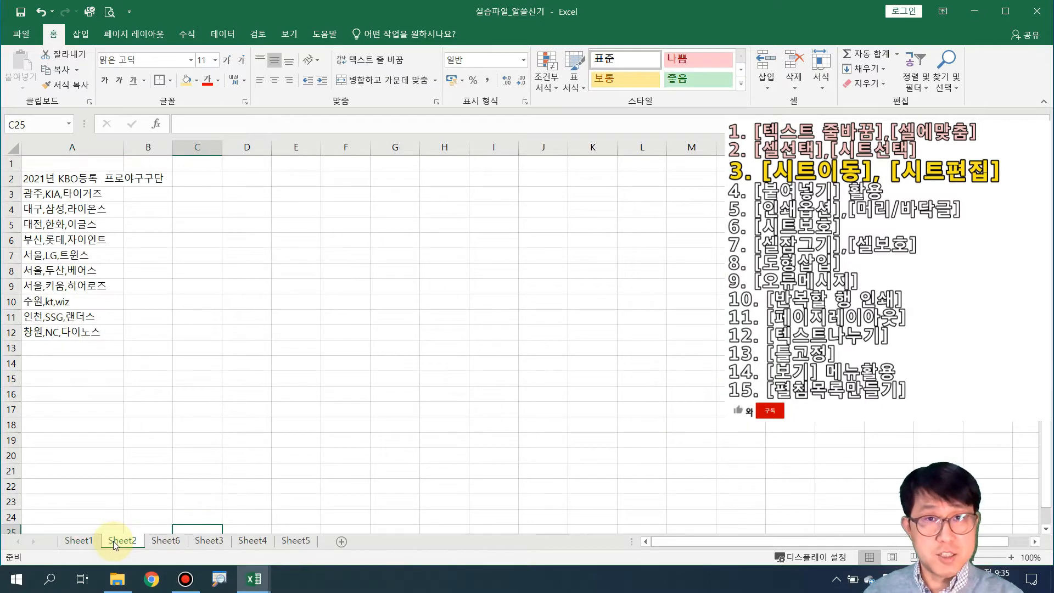
left_click(207, 541)
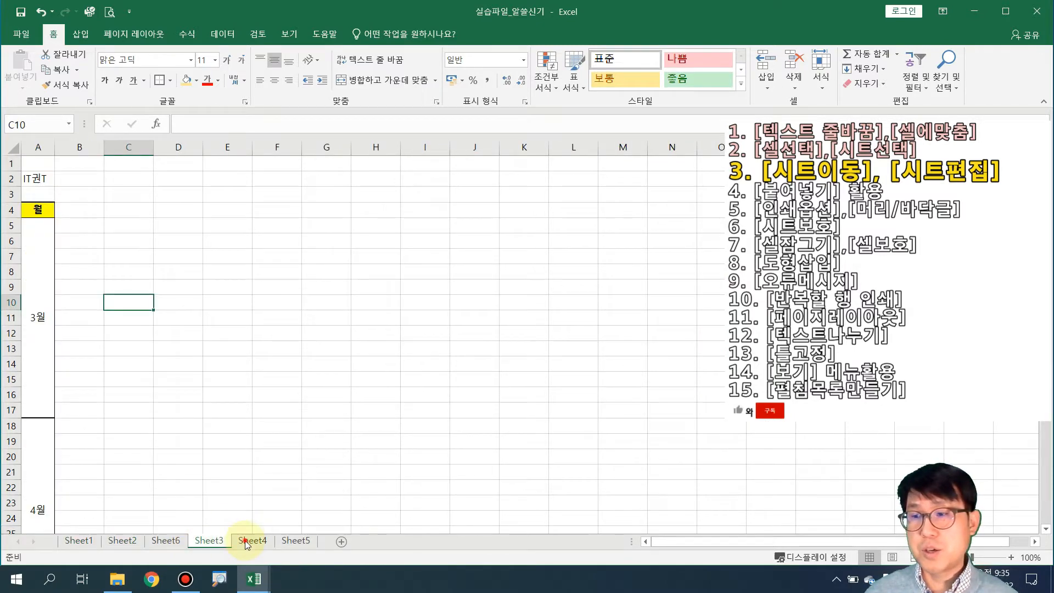
left_click(247, 541)
left_click(80, 541)
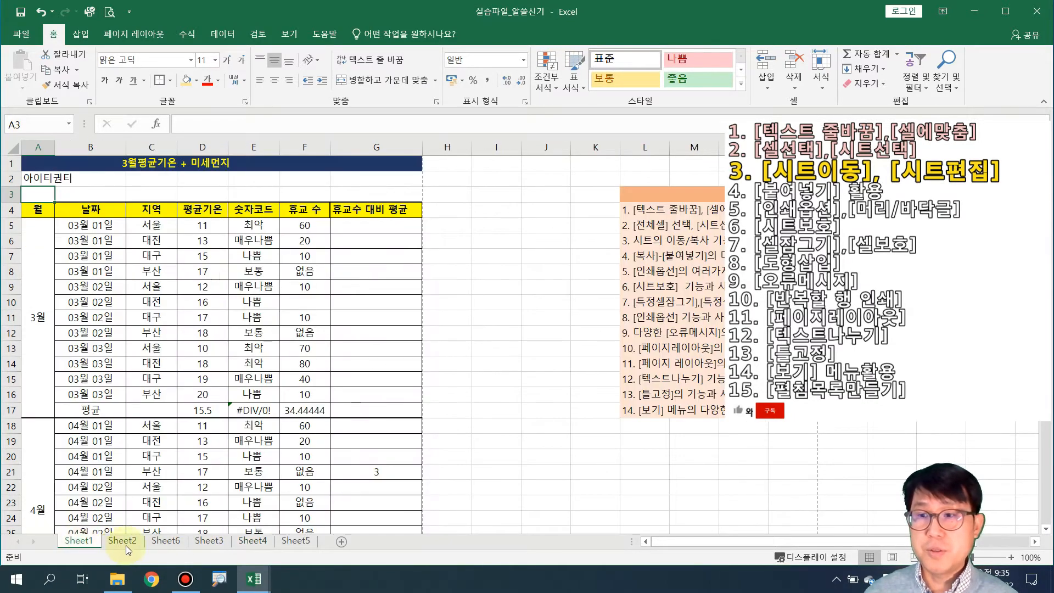
left_click(163, 542)
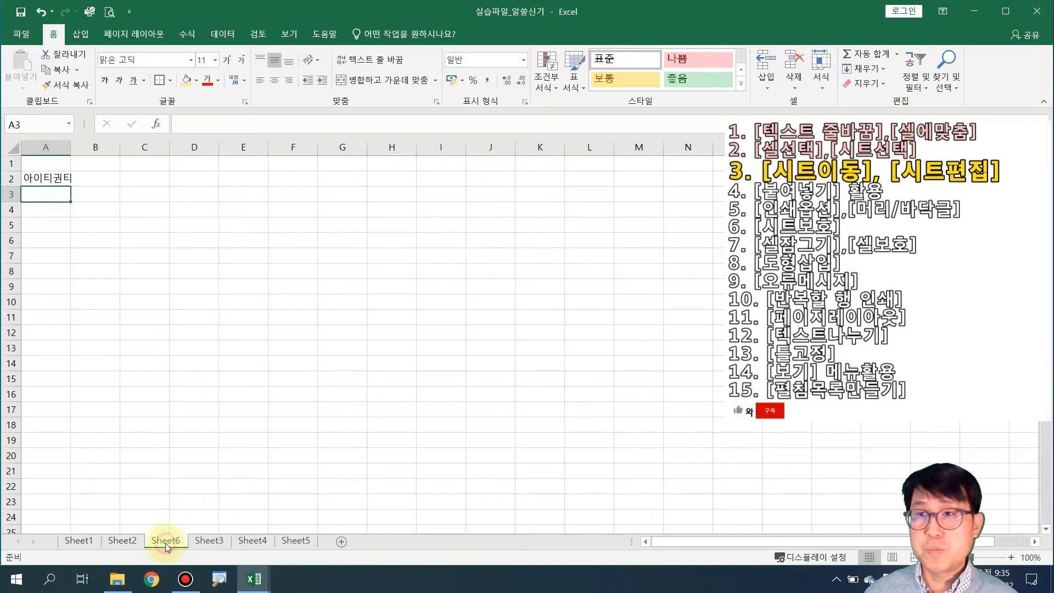
left_click(245, 542)
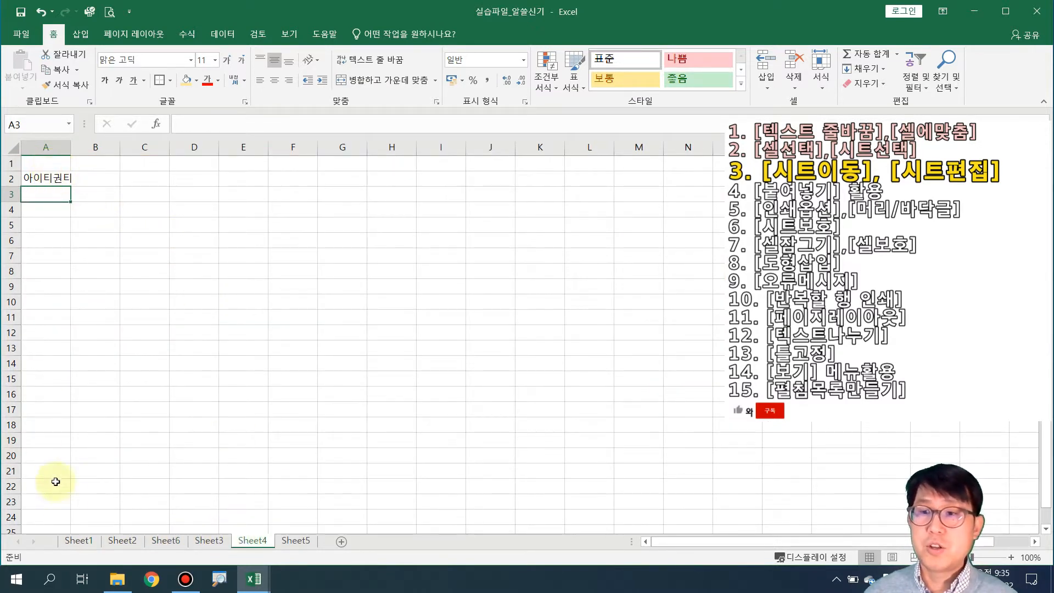
left_click(122, 541)
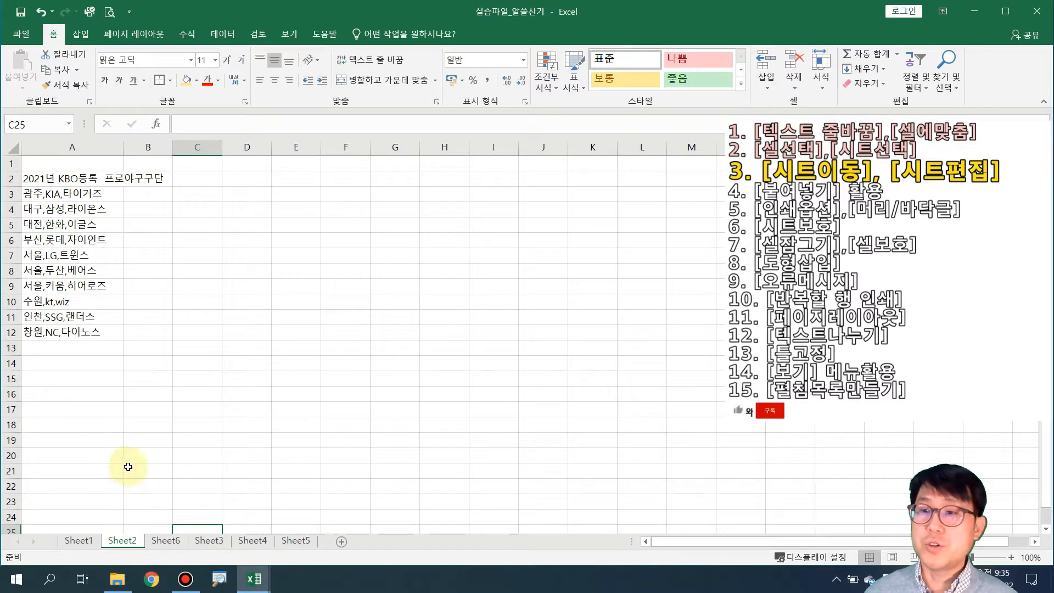
Confirm Sheet5's A2 is empty, then group the sheets from Sheet1 through Sheet3
left_click(162, 541)
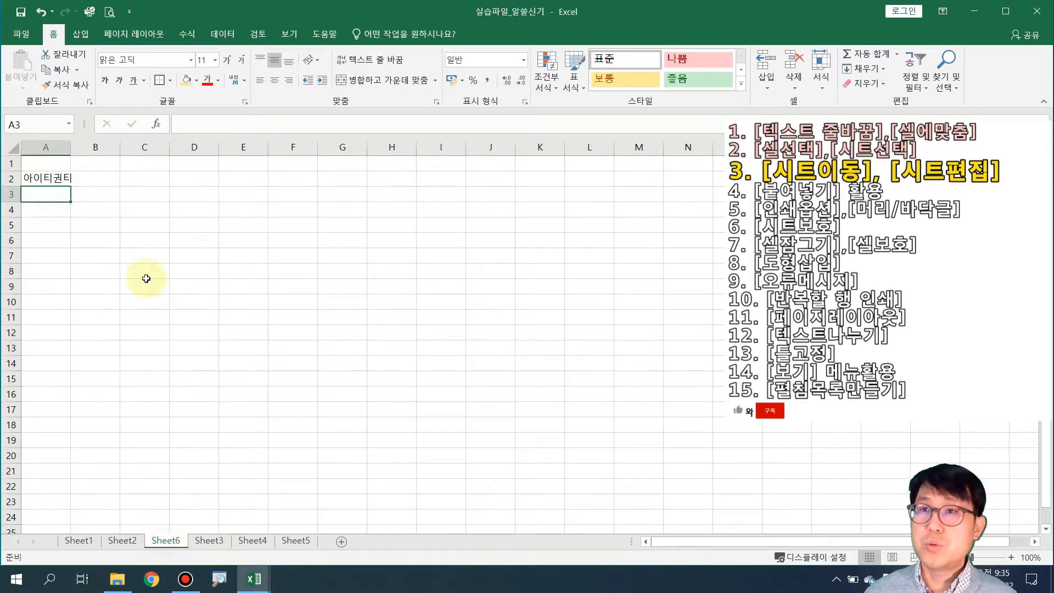
left_click(209, 542)
left_click(251, 542)
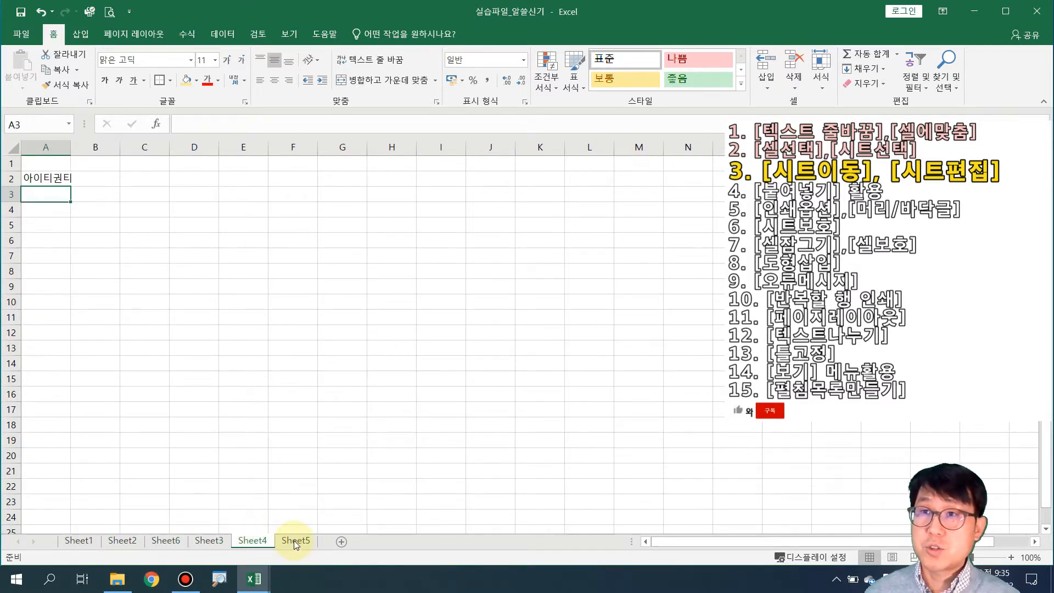
left_click(290, 543)
left_click(51, 180)
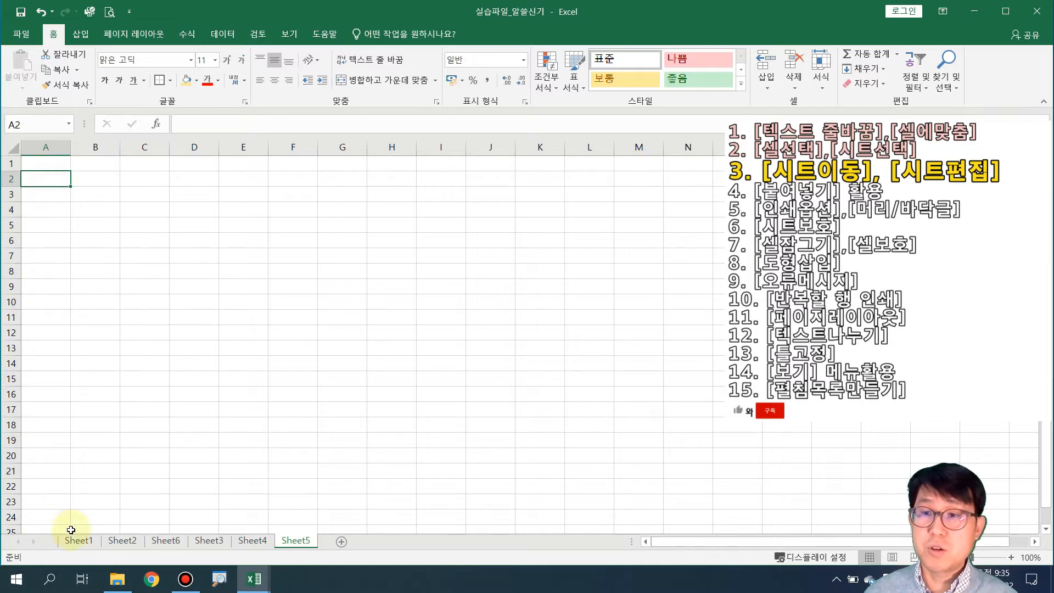
left_click(79, 540)
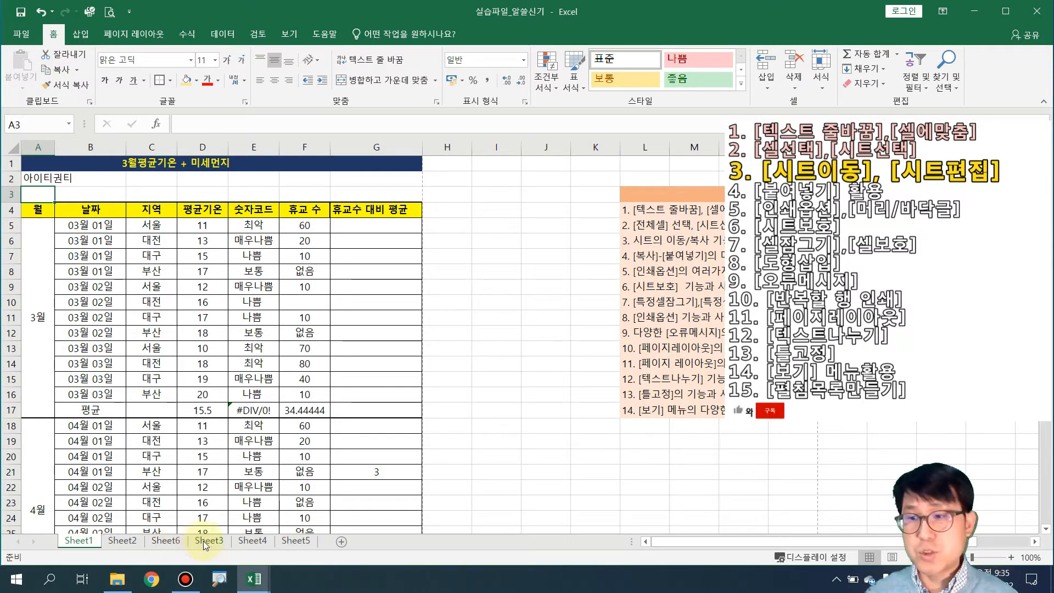
left_click(122, 541, "ctrl")
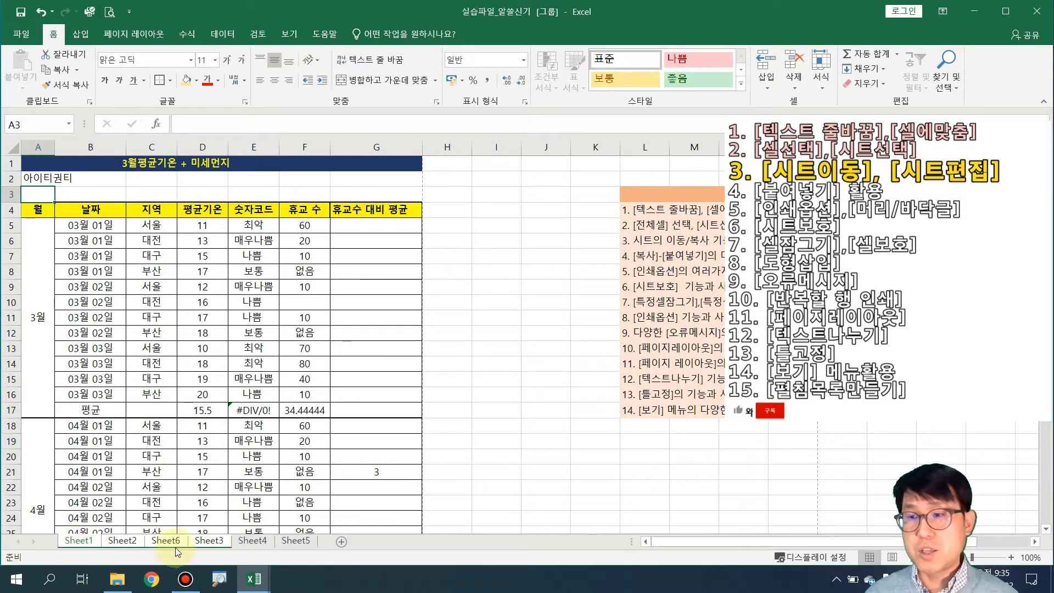
Enter IT권T in cell A2 across the grouped sheets
left_click(36, 179)
type("T")
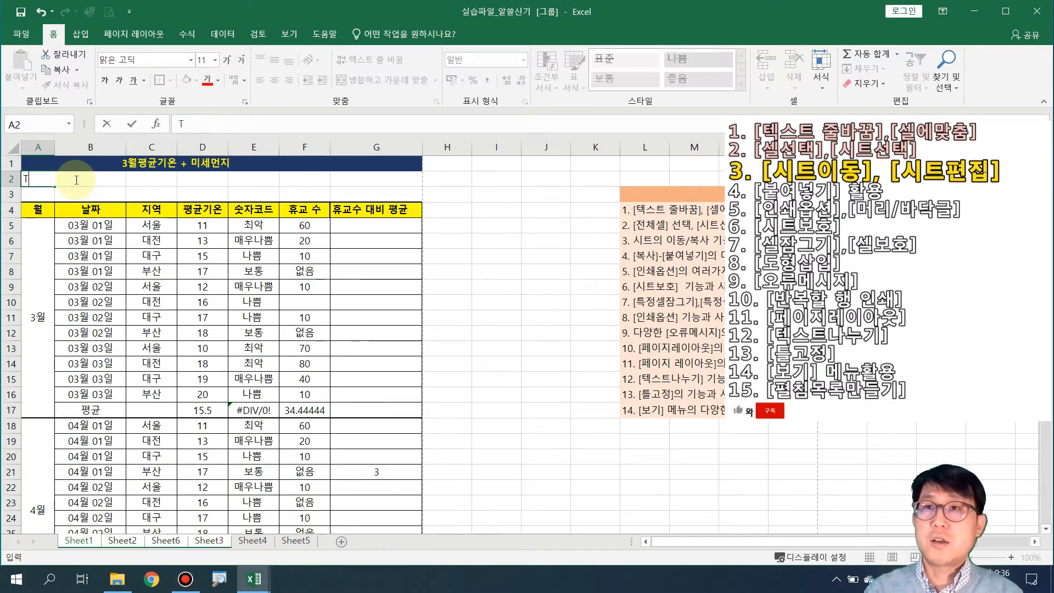
key("BackSpace")
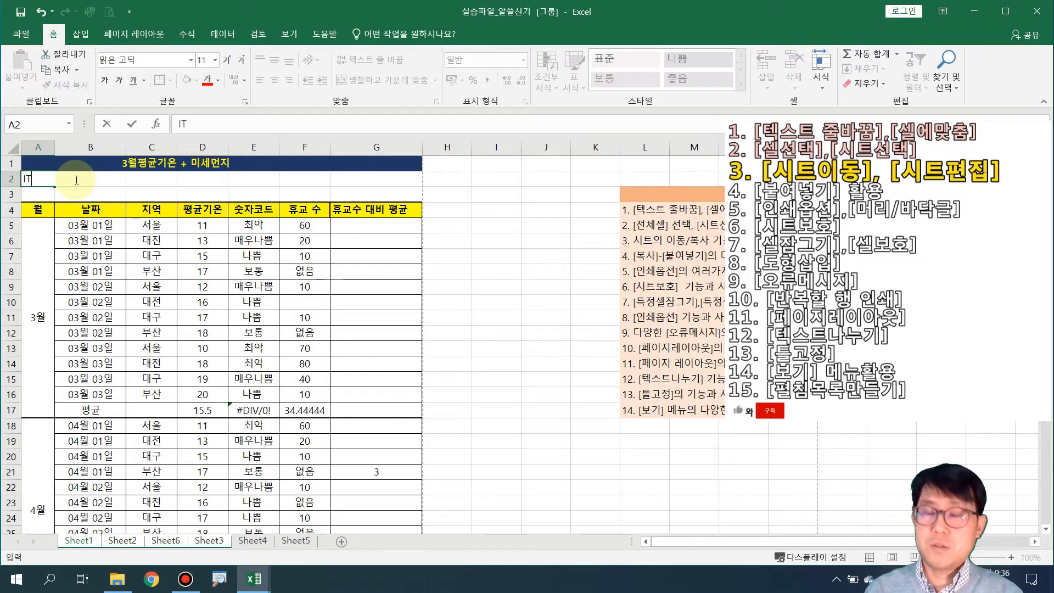
type("IT권T")
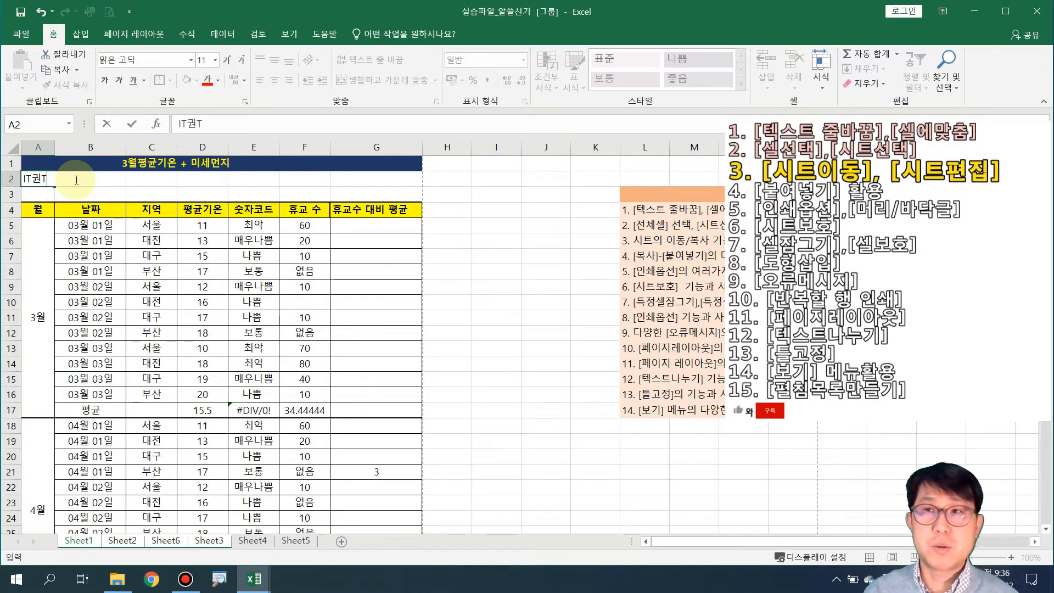
key("Return")
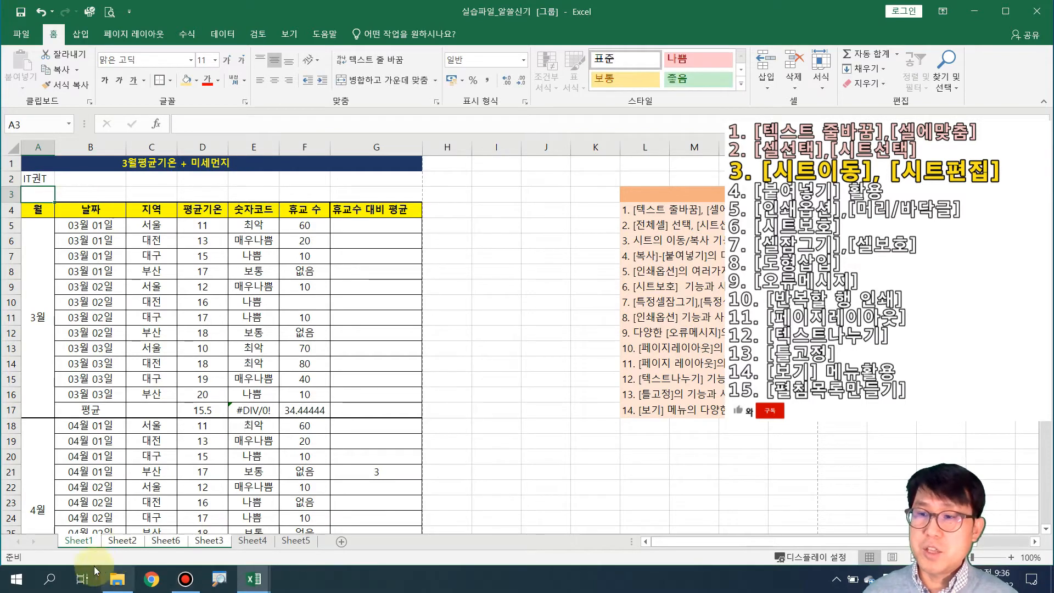
Check A2 on Sheet4, Sheet1, Sheet2, Sheet6 and Sheet3, then undo the IT권T entry
left_click(252, 541)
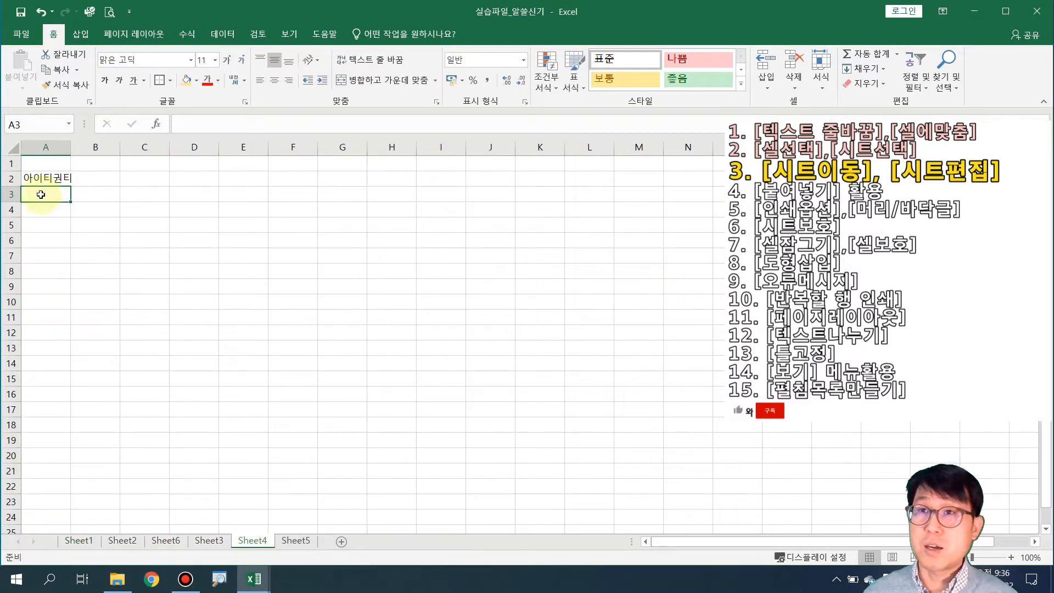
left_click(79, 540)
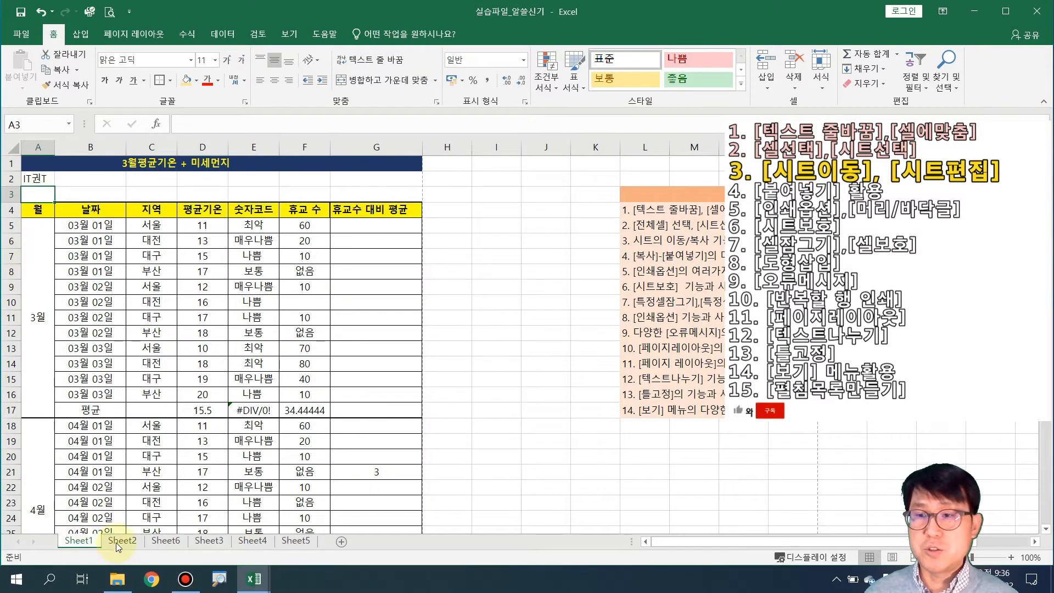
left_click(122, 540)
left_click(165, 541)
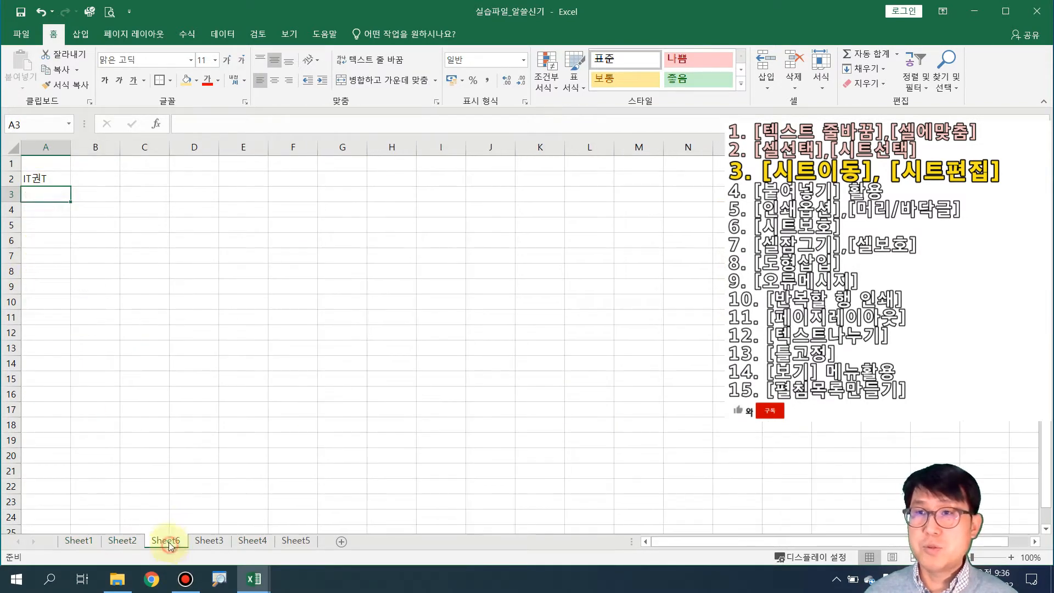
left_click(209, 540)
key("ctrl+z")
key("ctrl+z")
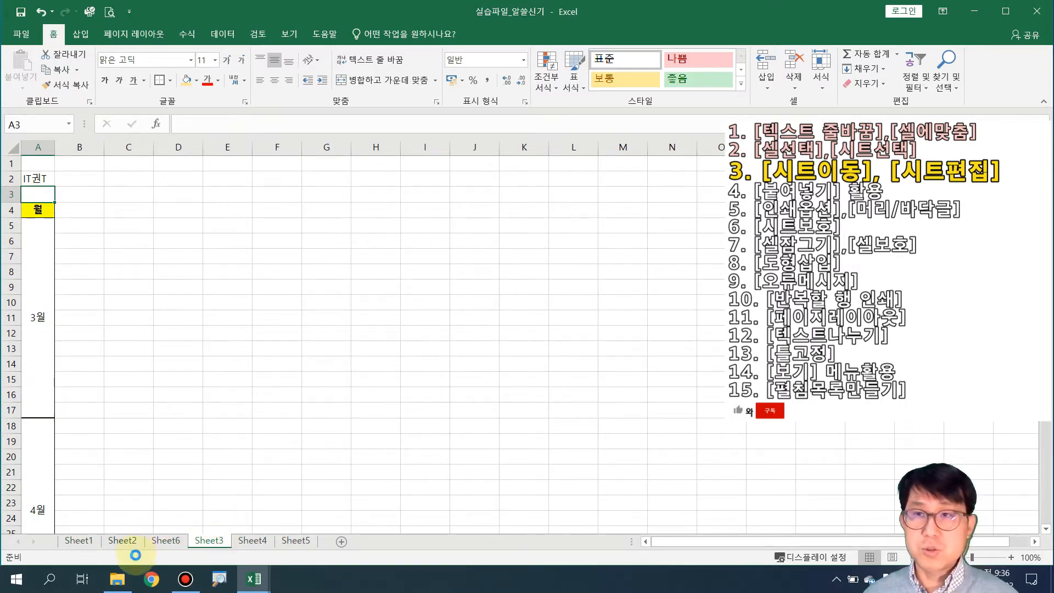
left_click(152, 430)
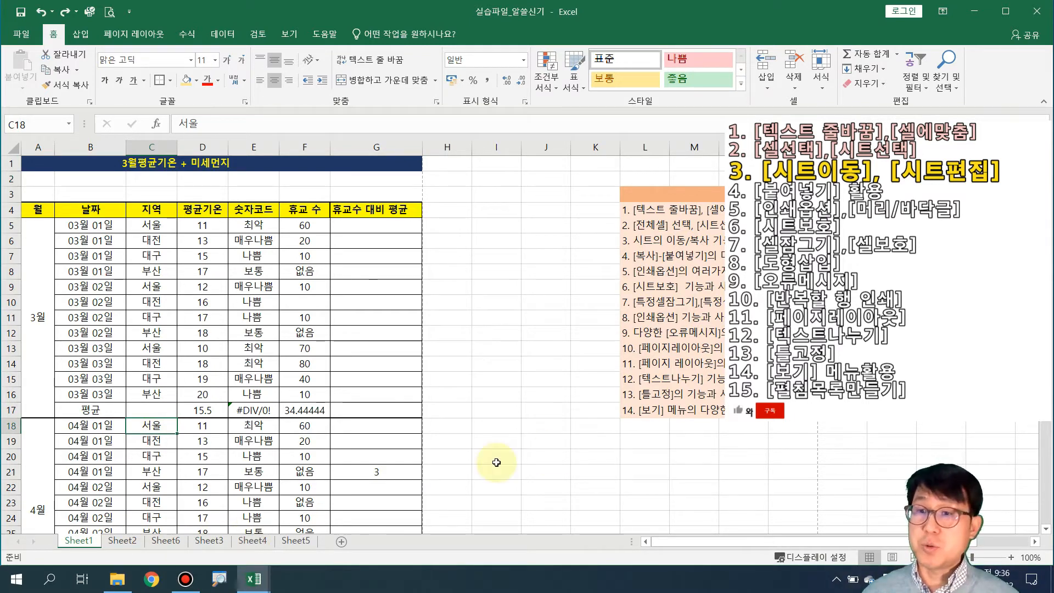
Rename the Sheet1 tab to 원본1, switching the keyboard to Korean input
double_click(80, 542)
type("dn")
key("BackSpace")
key("BackSpace")
key("Hangul")
type("ㅇ")
type("원본1")
key("Return")
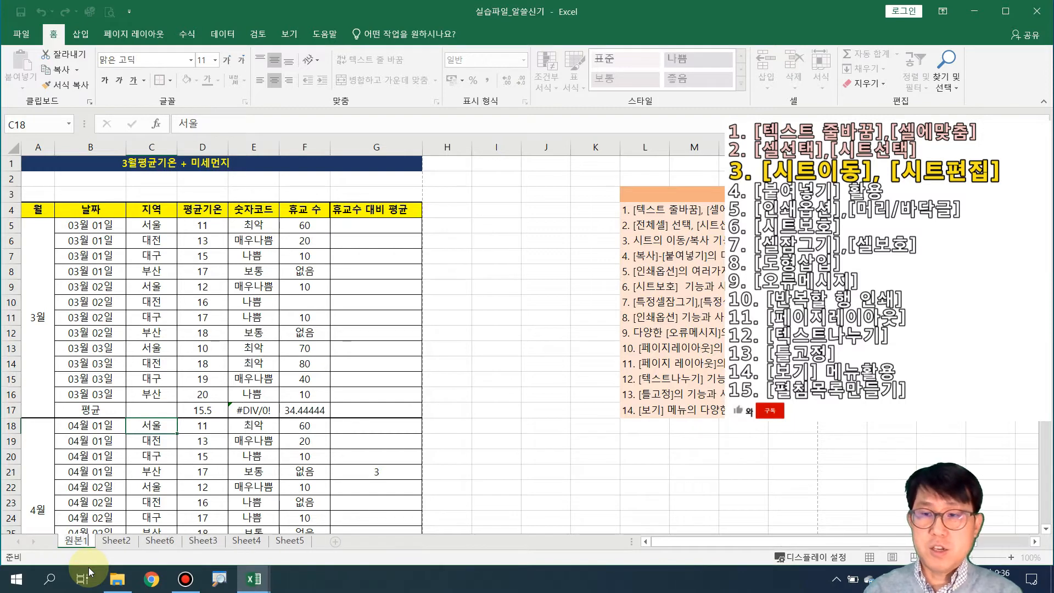
type("1")
key("Return")
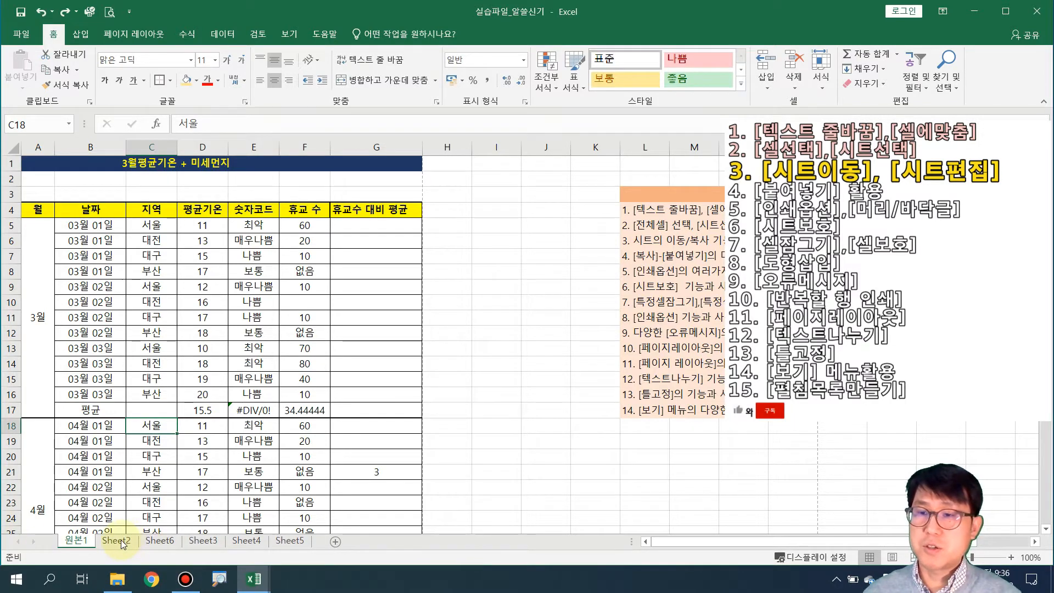
Rename the Sheet2 tab to 원본2 and return to the 원본1 sheet
double_click(117, 540)
type("원본2")
key("Return")
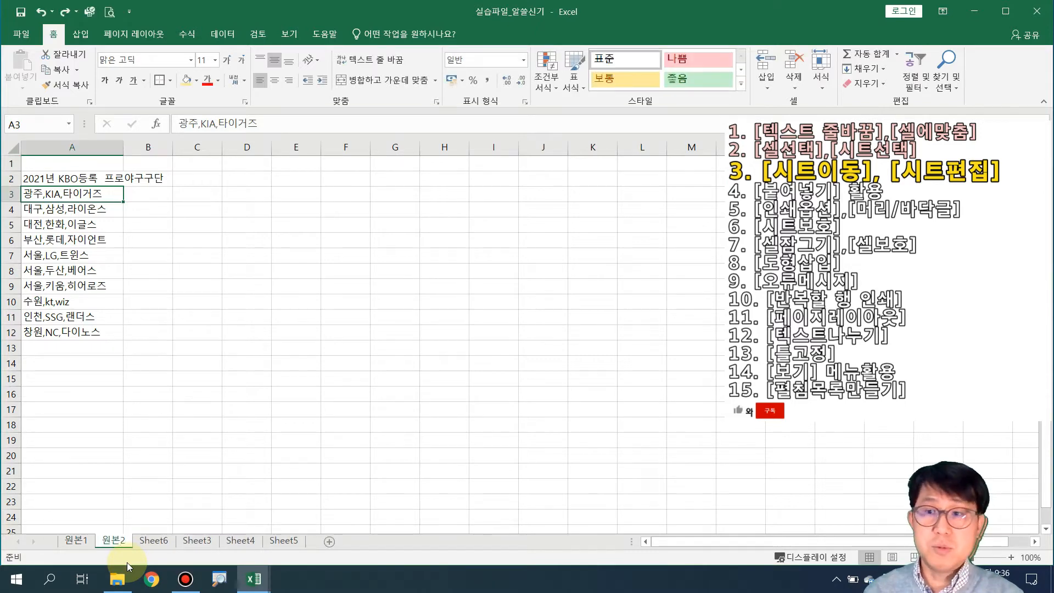
left_click(77, 544)
Colour the 원본1 tab red and the 원본2 tab dark blue
right_click(78, 544)
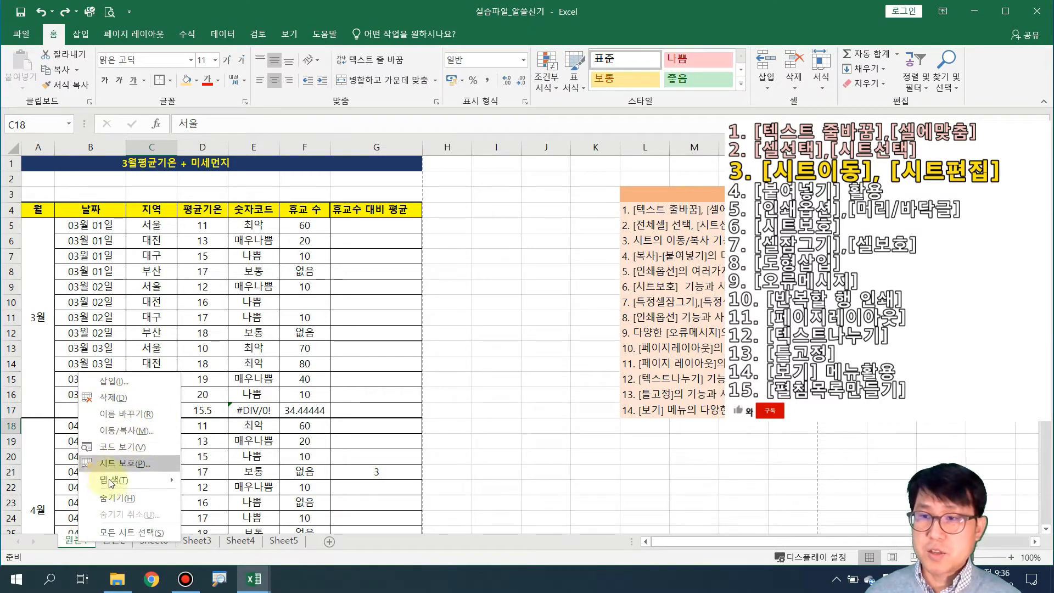
mouse_move(117, 480)
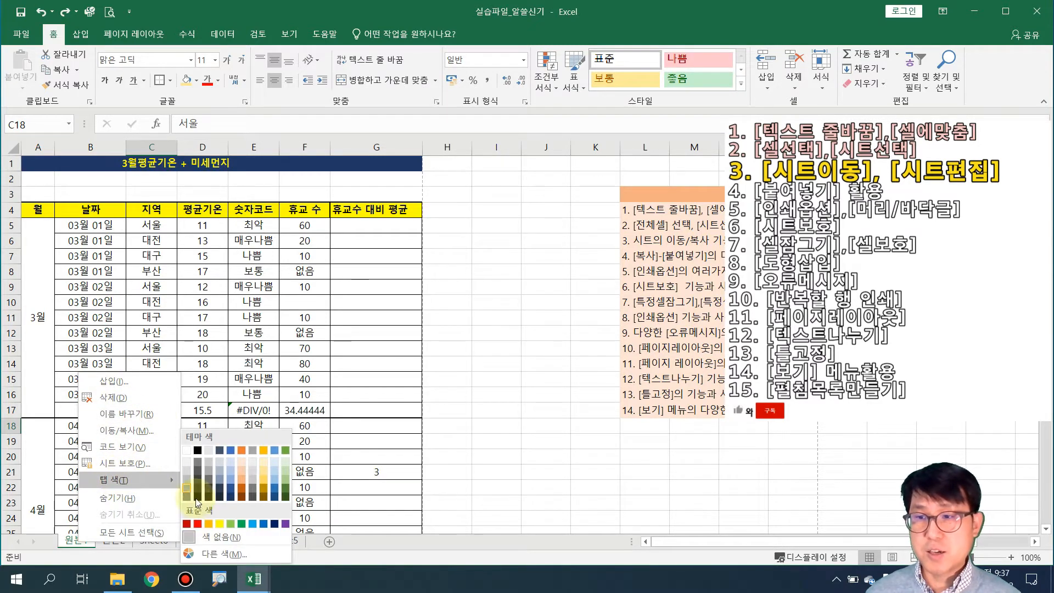
left_click(199, 522)
left_click(121, 545)
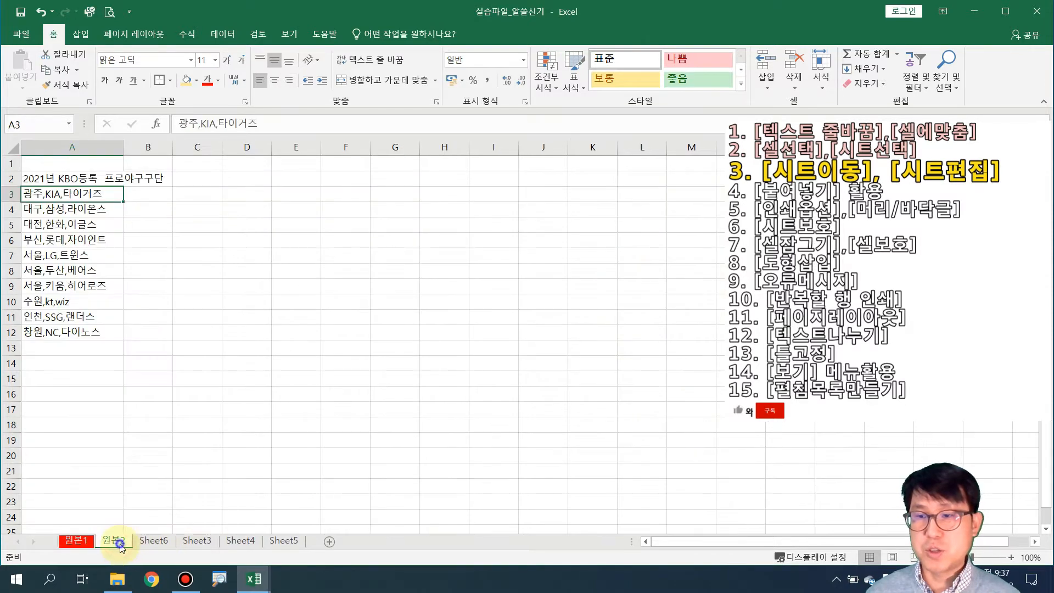
right_click(118, 544)
mouse_move(187, 483)
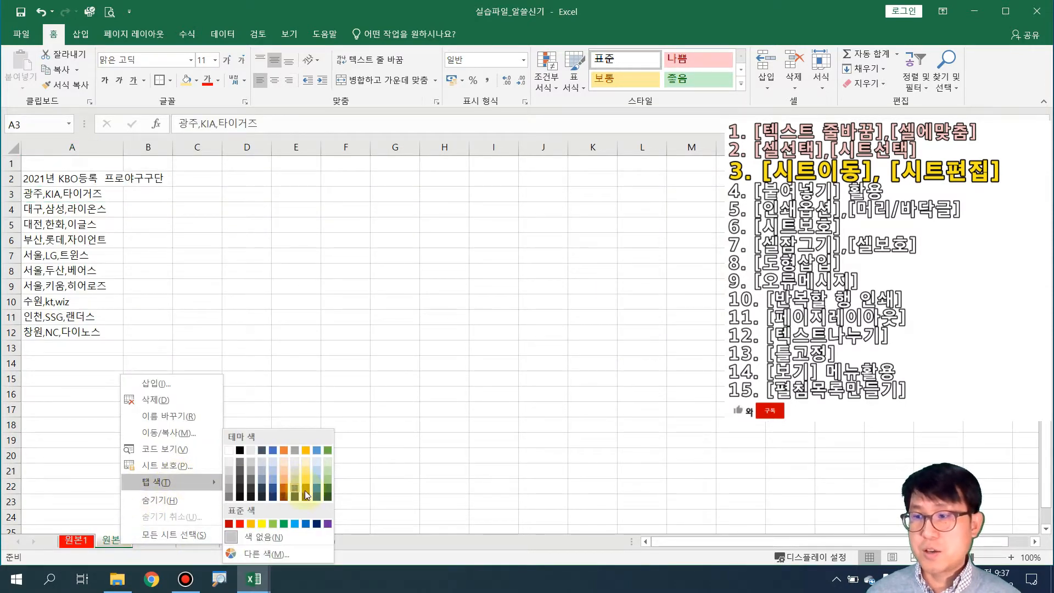
left_click(320, 495)
Colour the Sheet6 tab green and go back to the 원본1 sheet
right_click(154, 548)
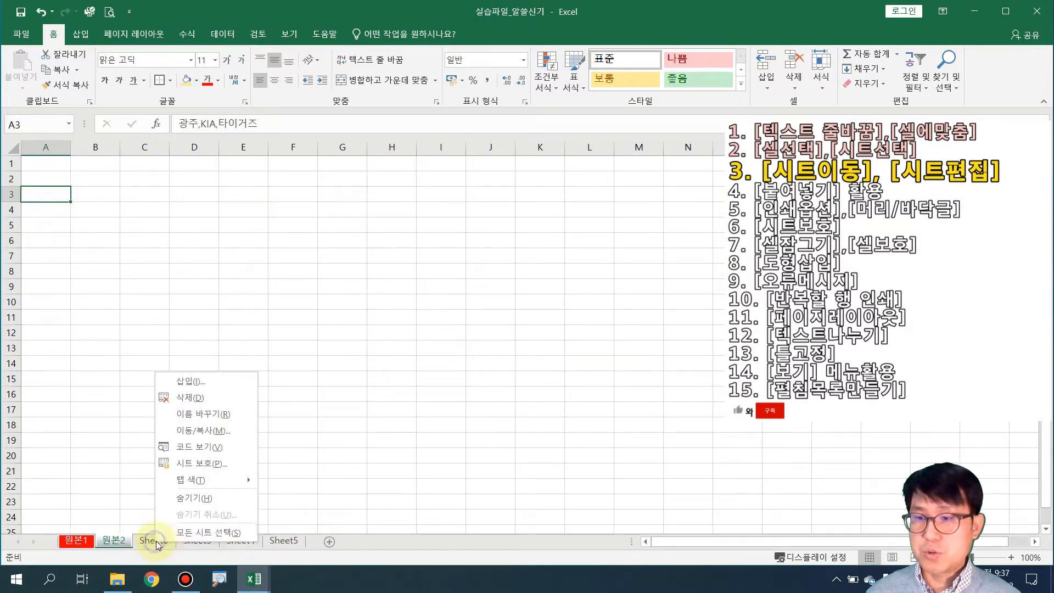
mouse_move(211, 478)
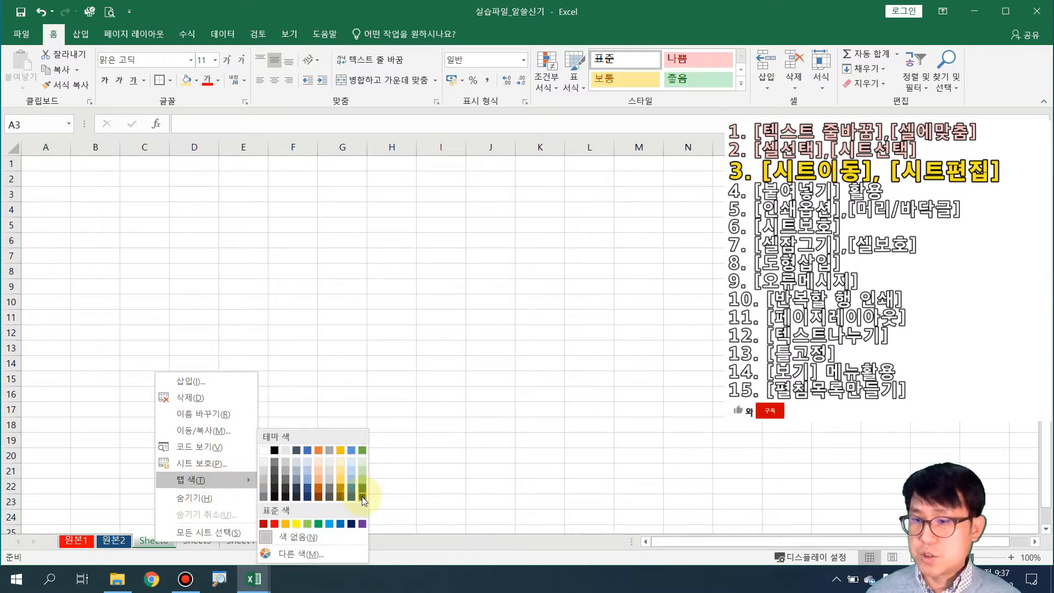
left_click(362, 487)
left_click(258, 439)
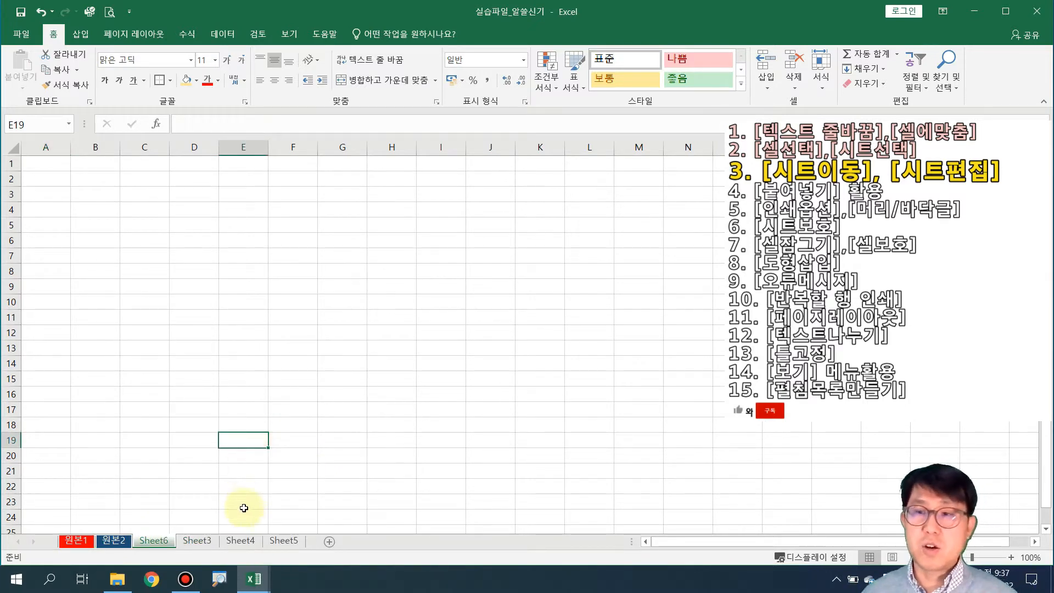
left_click(127, 487)
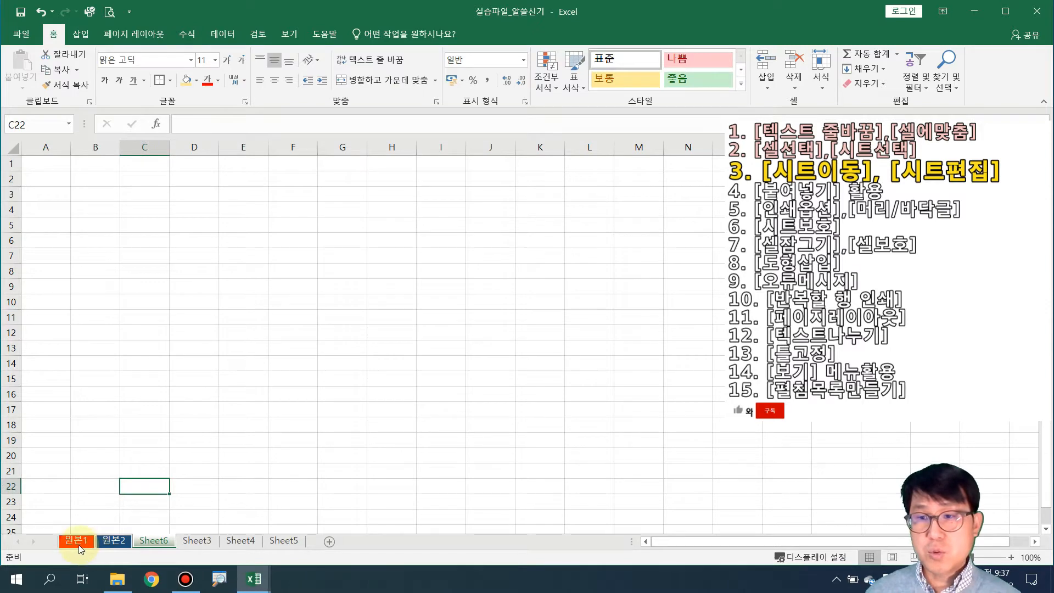
left_click(81, 541)
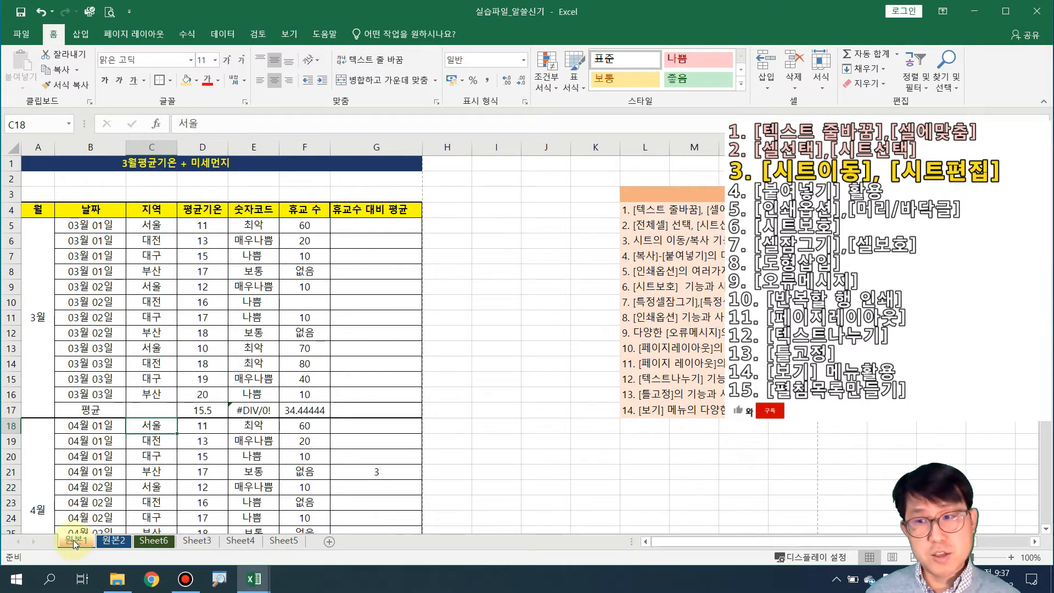
right_click(75, 542)
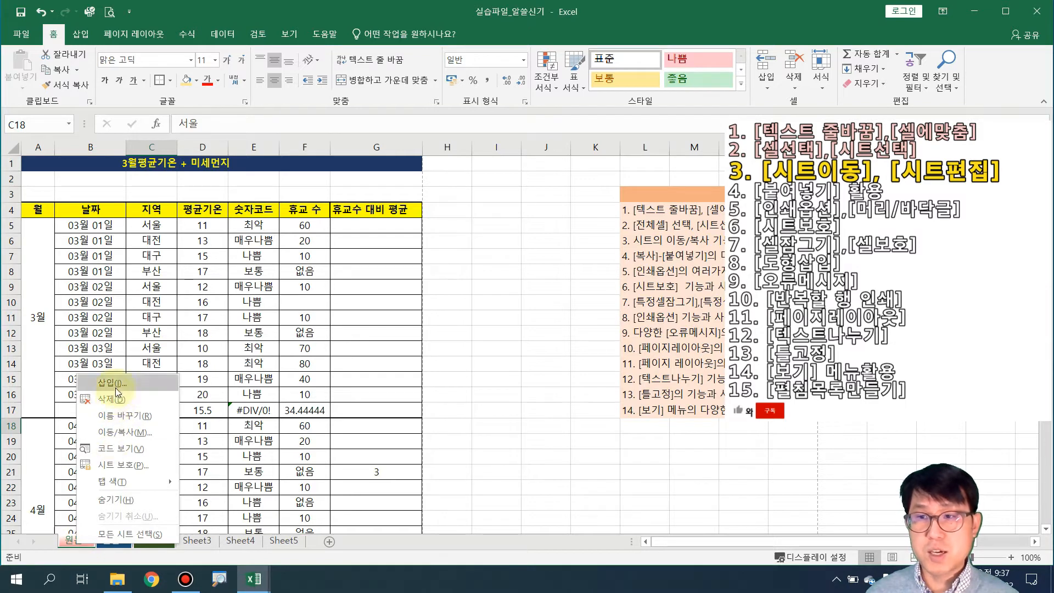
left_click(123, 432)
left_click_drag(160, 356, 196, 254)
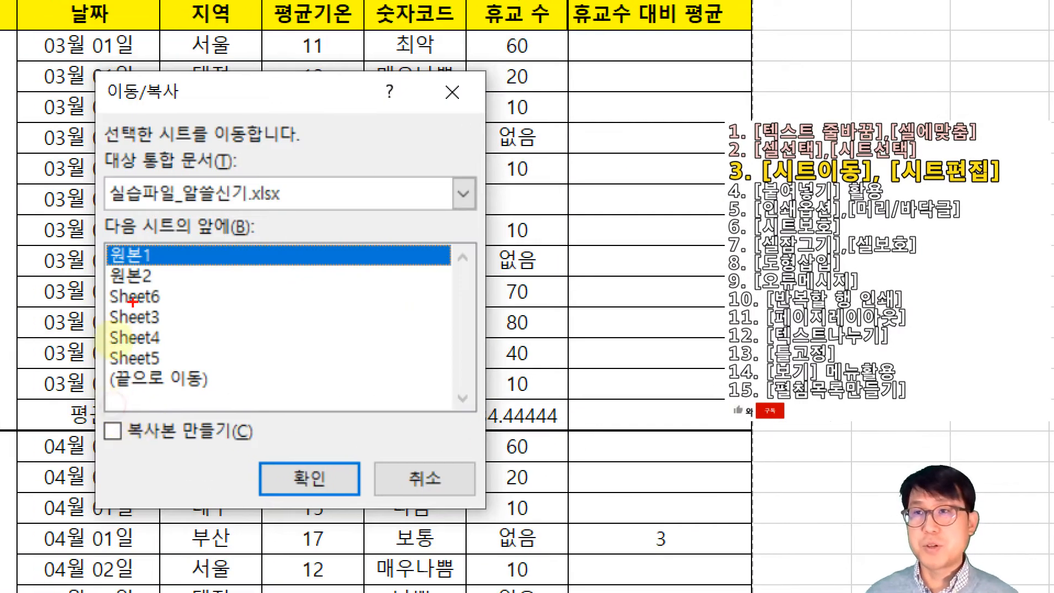
left_click_drag(95, 76, 182, 107)
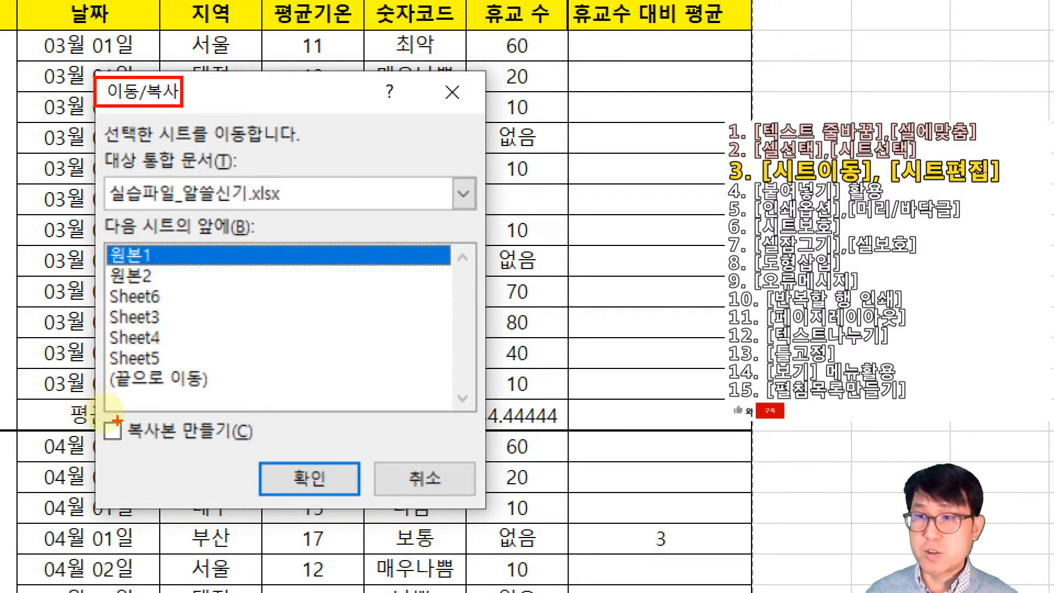
left_click_drag(96, 415, 261, 450)
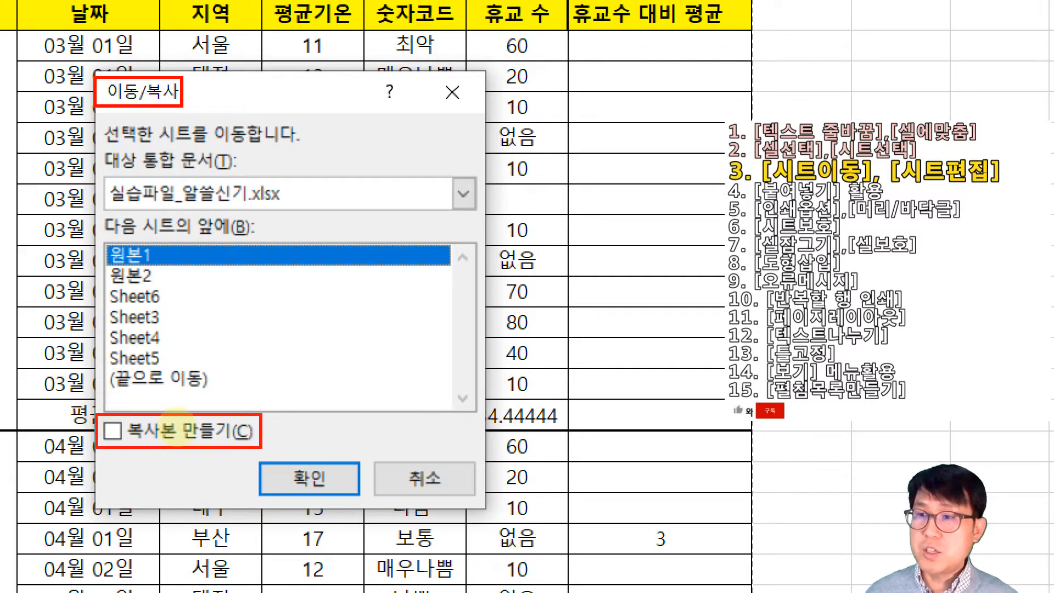
left_click_drag(114, 421, 149, 418)
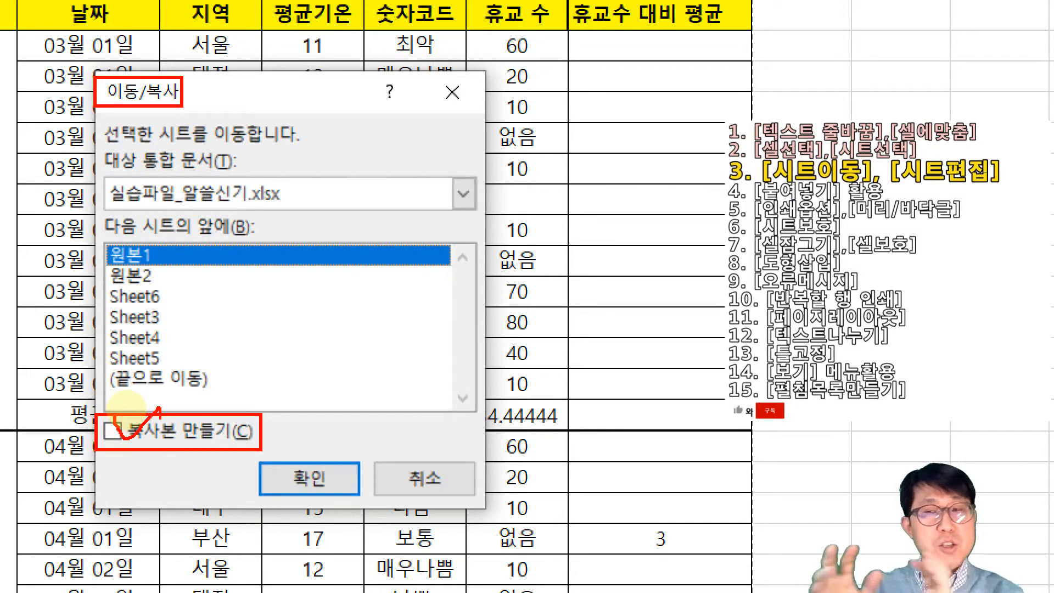
mouse_move(126, 407)
left_mouse_down()
mouse_move(112, 420)
mouse_move(144, 400)
mouse_move(143, 442)
mouse_move(91, 412)
mouse_move(140, 462)
left_mouse_up()
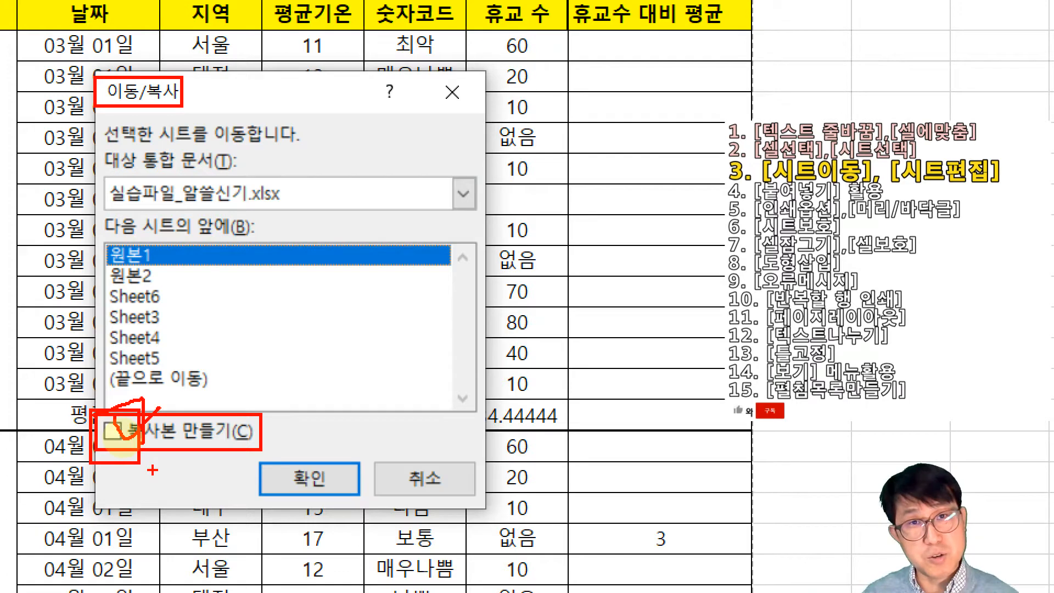
key("Escape")
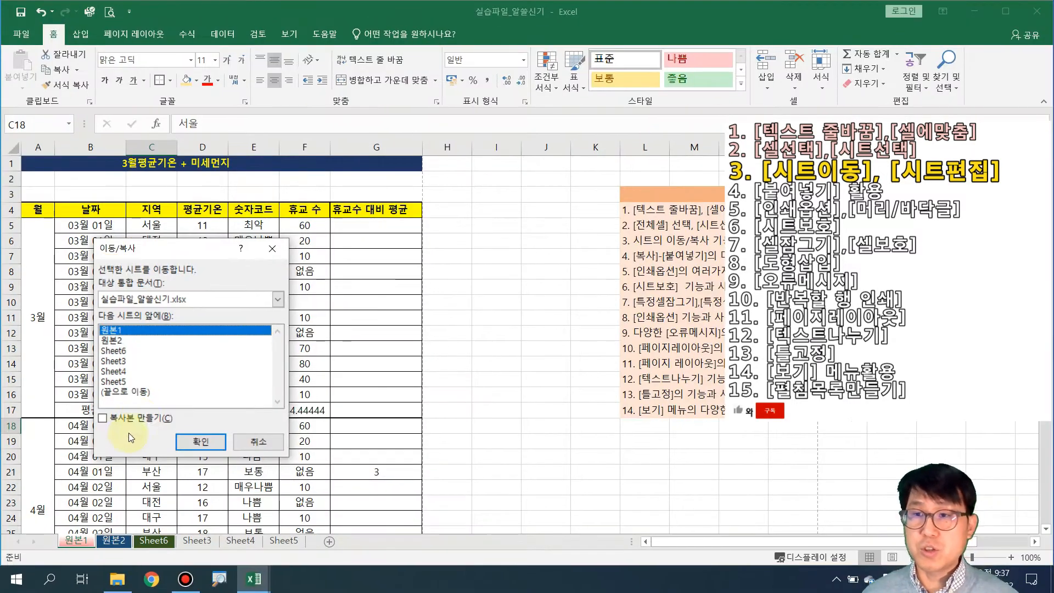
Copy the 원본1 sheet to a position before Sheet5 with Create a copy ticked
left_click(102, 418)
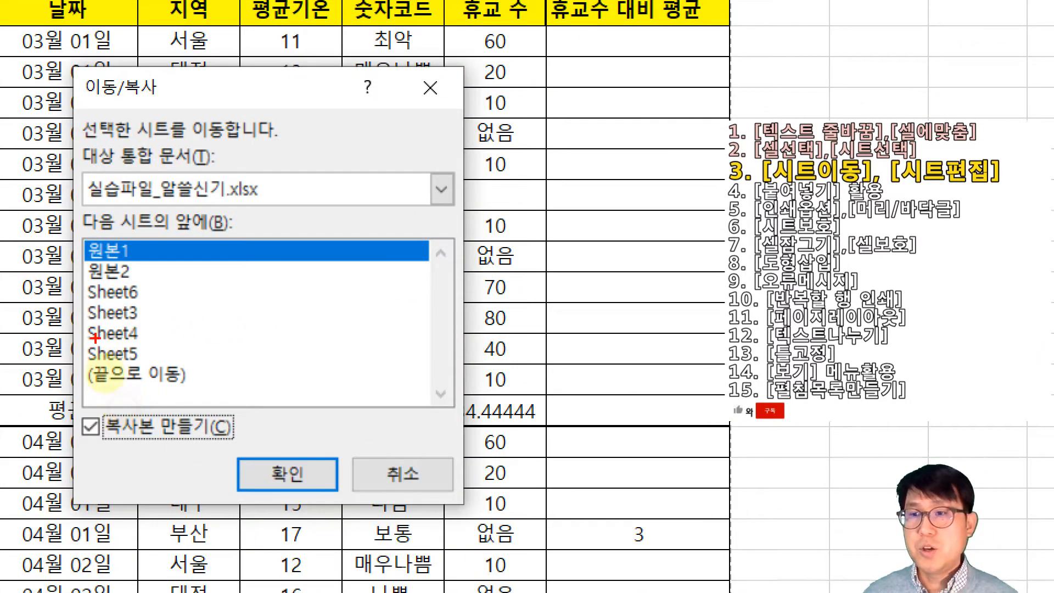
left_click_drag(81, 408, 234, 443)
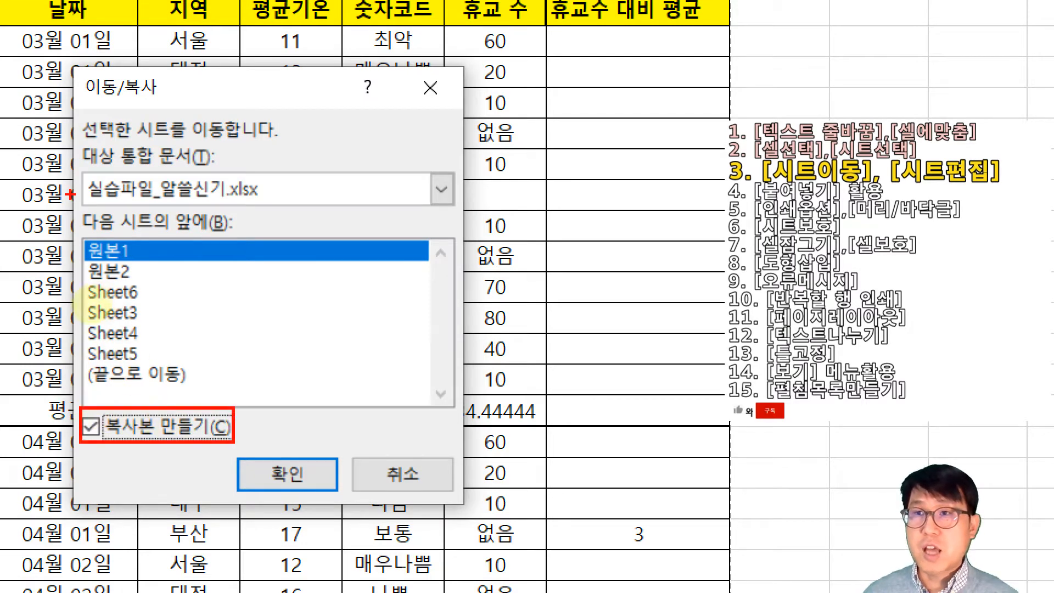
left_click_drag(71, 216, 242, 236)
mouse_move(72, 209)
left_mouse_down()
mouse_move(171, 245)
mouse_move(263, 244)
left_mouse_up()
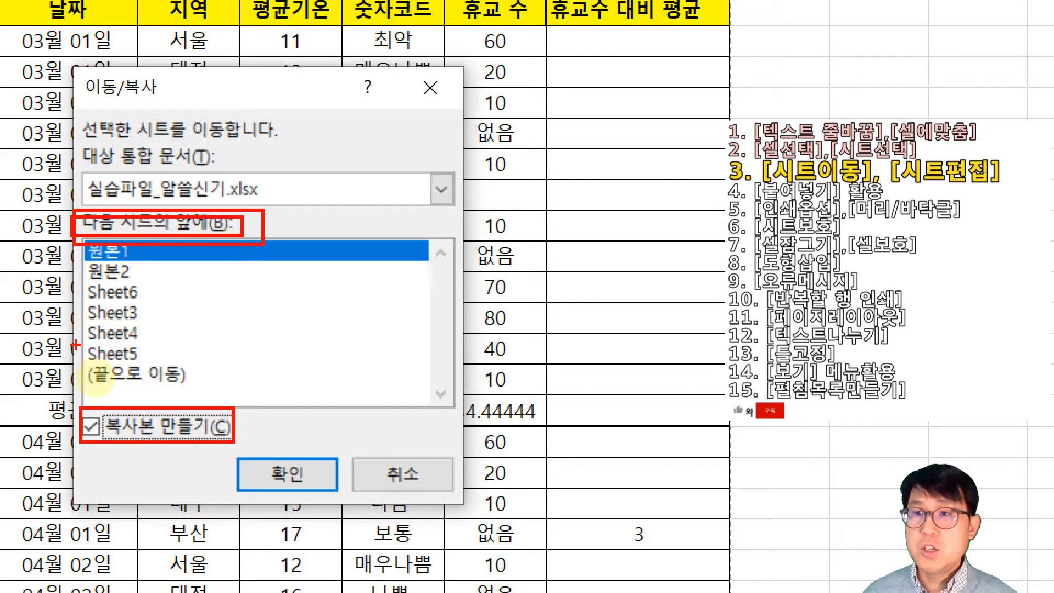
mouse_move(76, 343)
left_mouse_down()
mouse_move(164, 364)
mouse_move(173, 334)
left_mouse_up()
key("Escape")
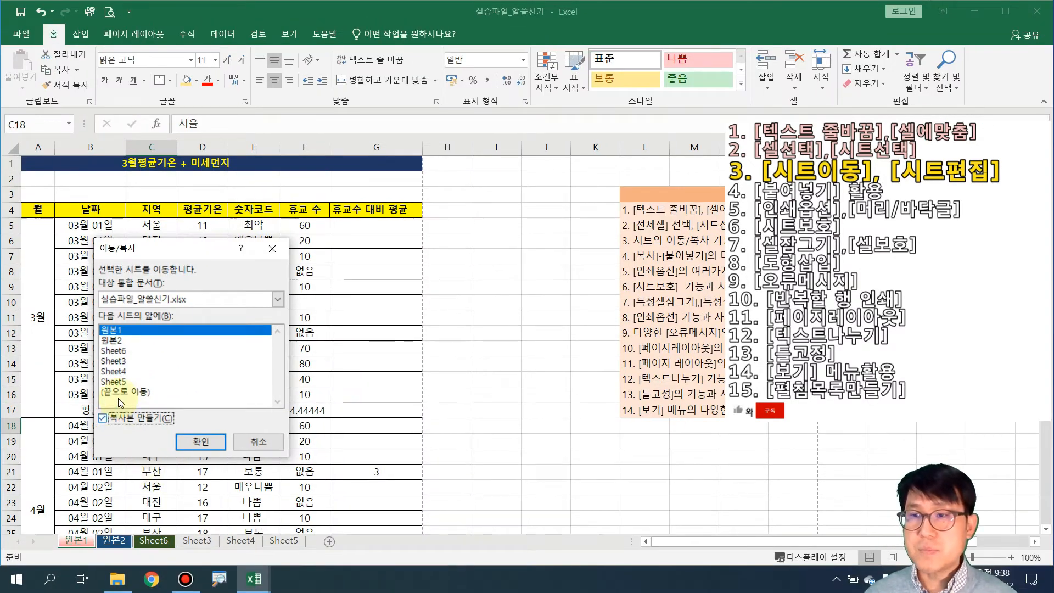
left_click(113, 382)
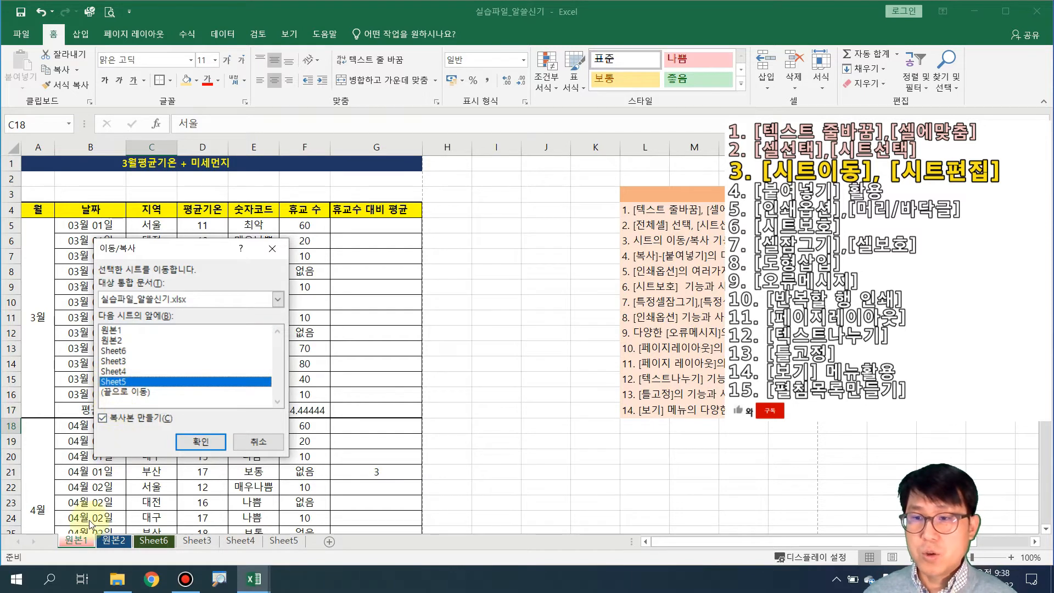
left_click(196, 442)
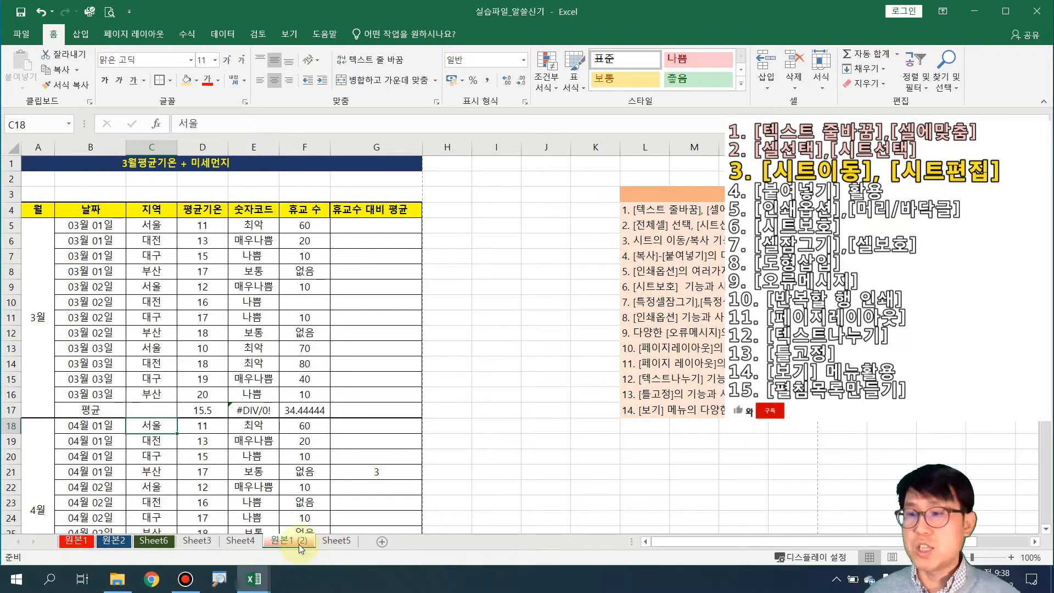
Compare the copy with the original 원본1, then rename the 원본1 (2) tab to 원본3
left_click(332, 542)
left_click(291, 542)
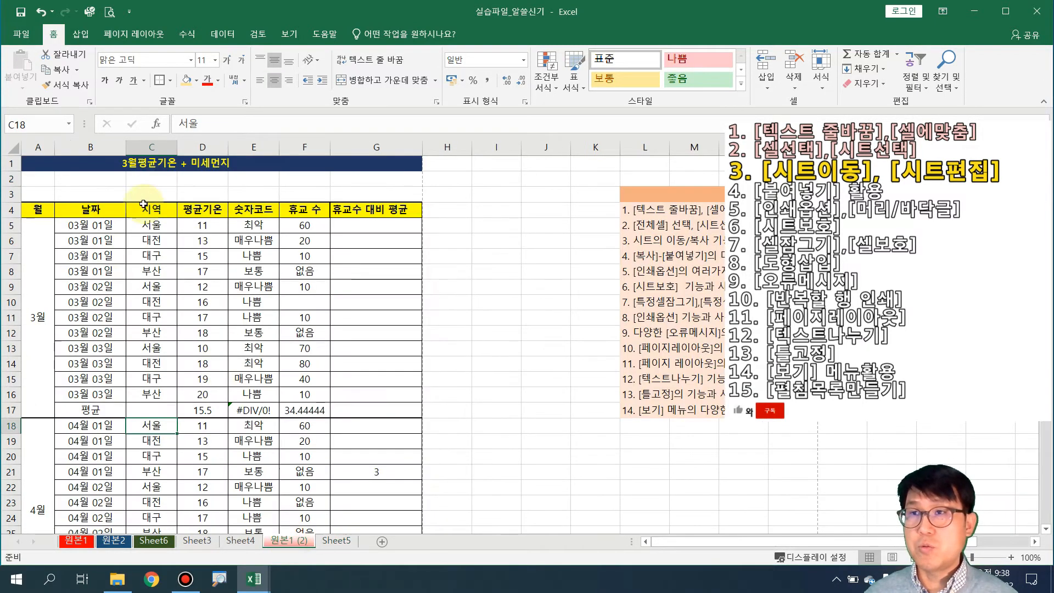
left_click(76, 541)
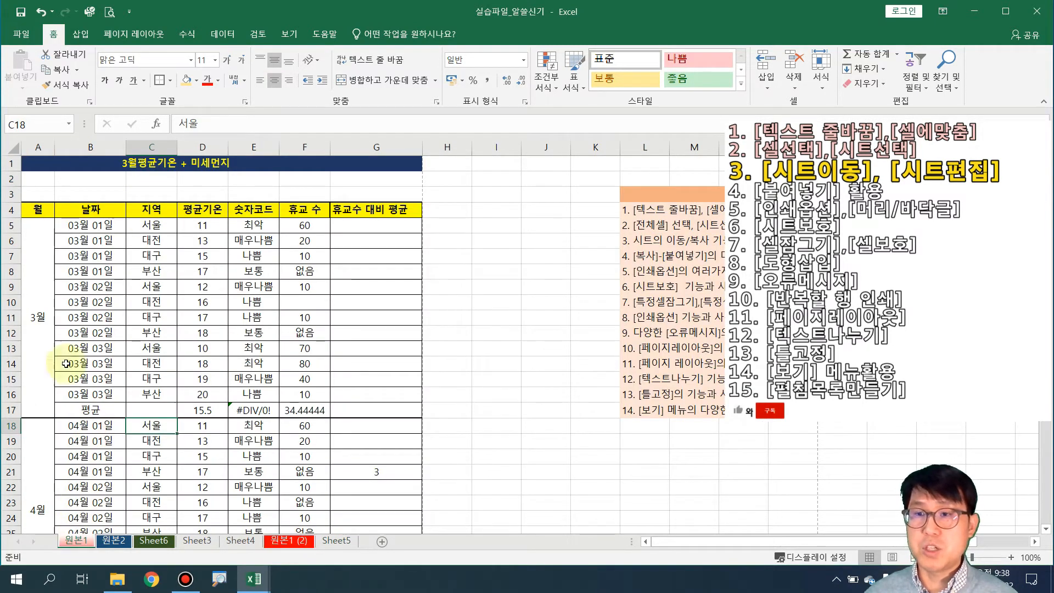
left_click(288, 541)
left_click_drag(138, 545, 311, 546)
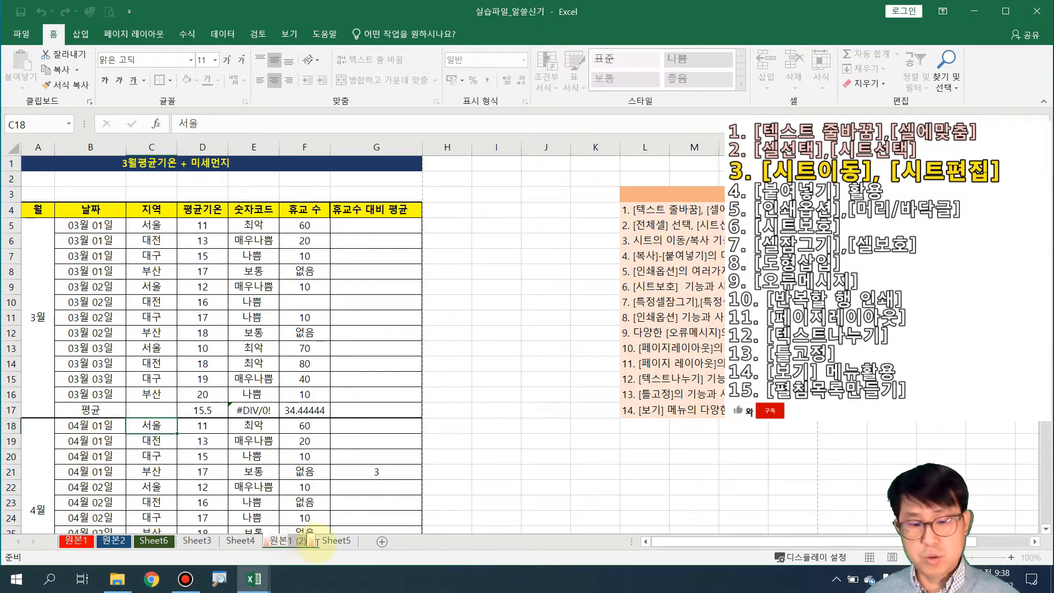
type("3")
left_click(409, 472)
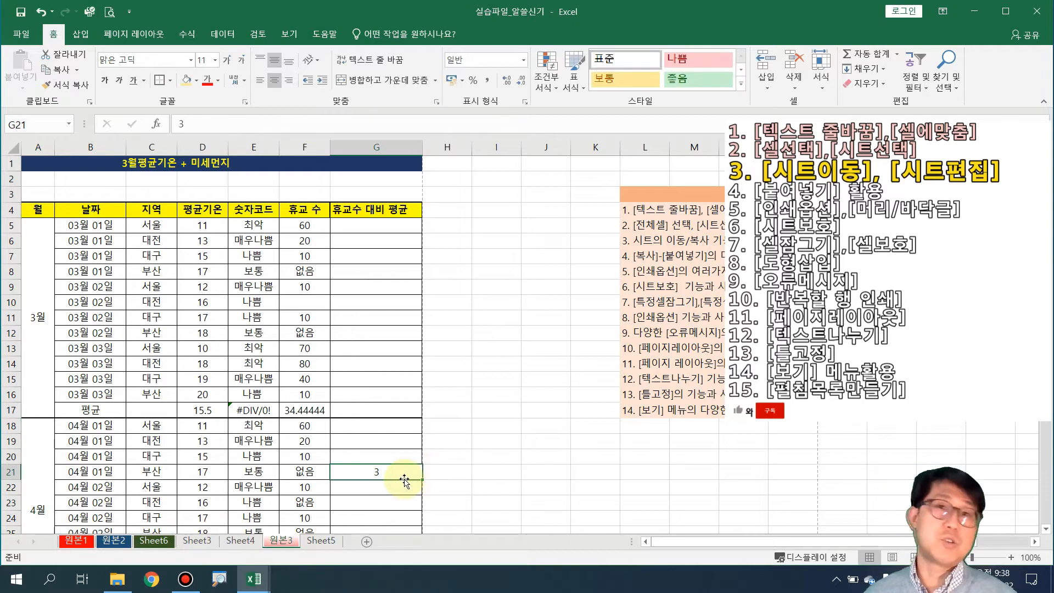
Choose Delete for the 원본3 sheet and move the confirmation prompt aside
right_click(285, 545)
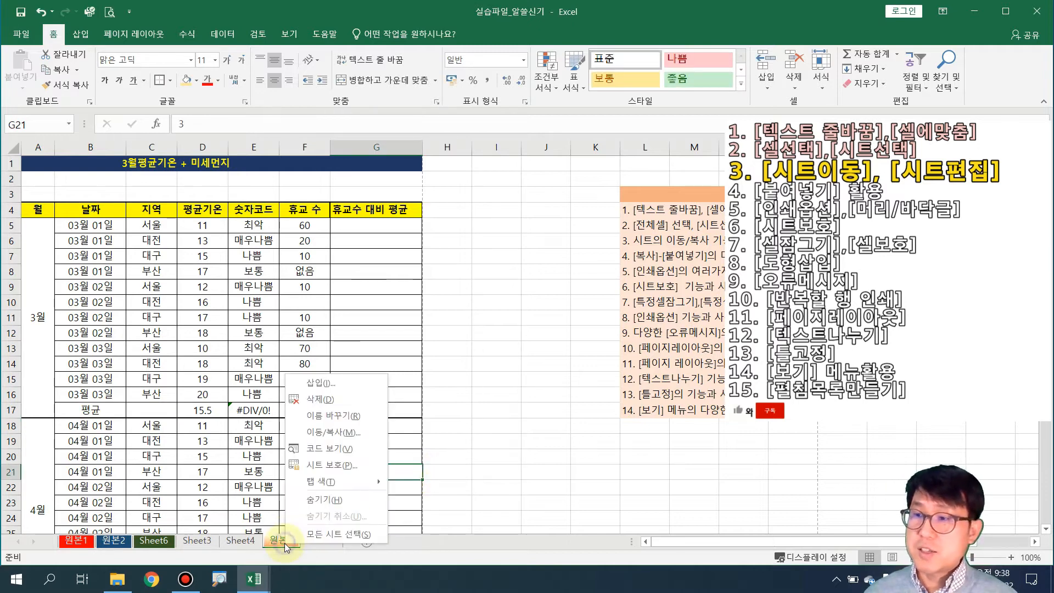
left_click(338, 397)
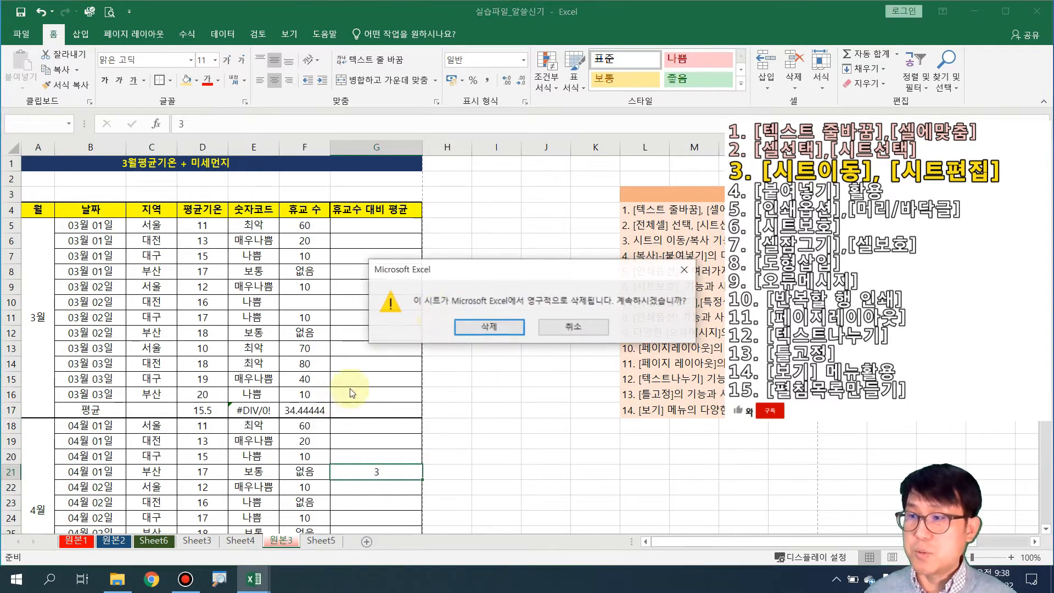
left_click_drag(460, 271, 100, 412)
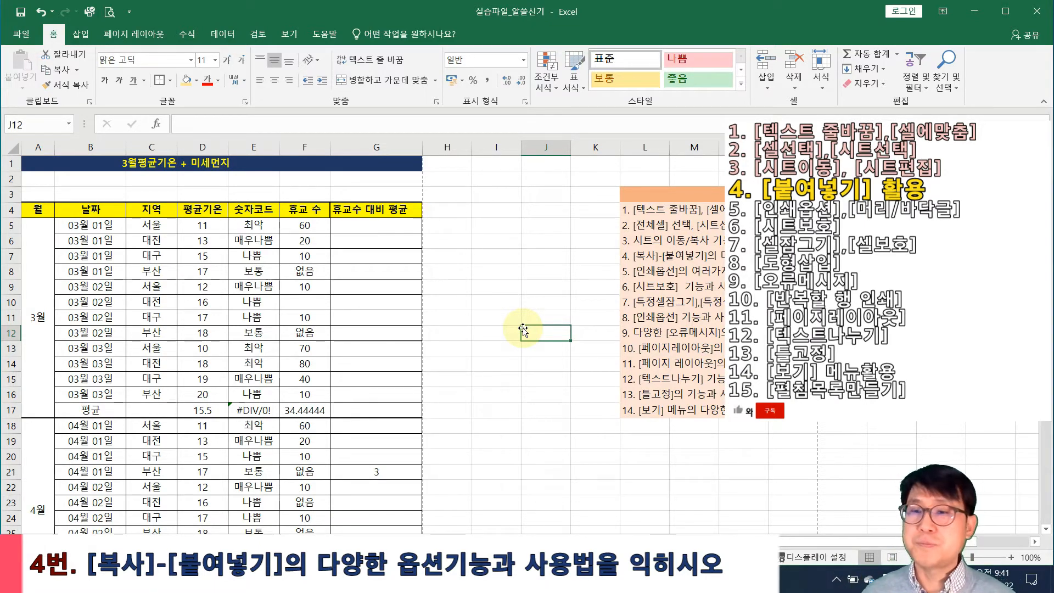
Apply a Tab Color to the blank sheet's tab, then return to the March/April data sheet
left_click(204, 535)
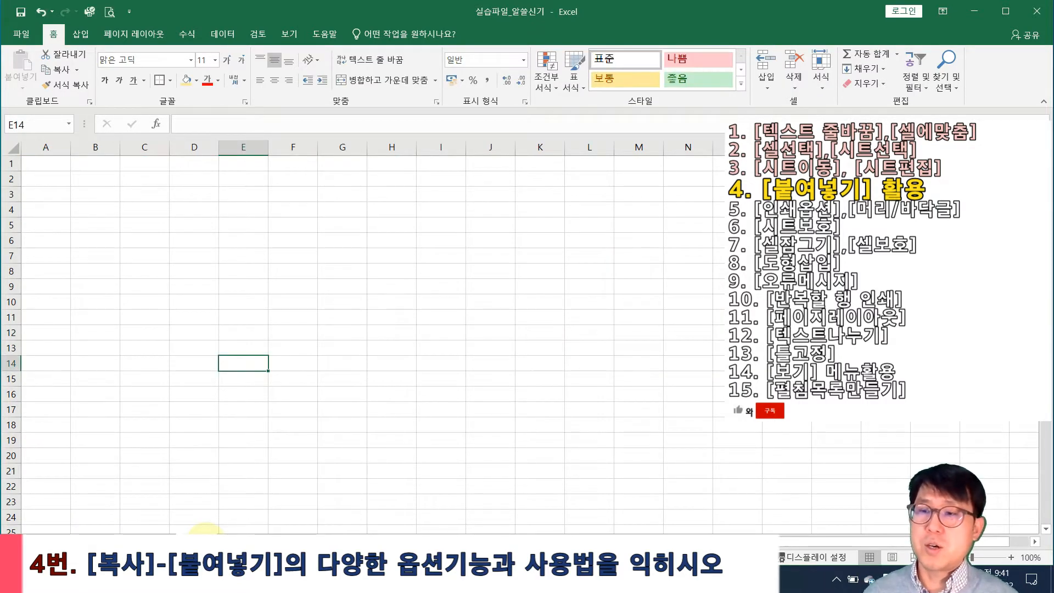
right_click(204, 531)
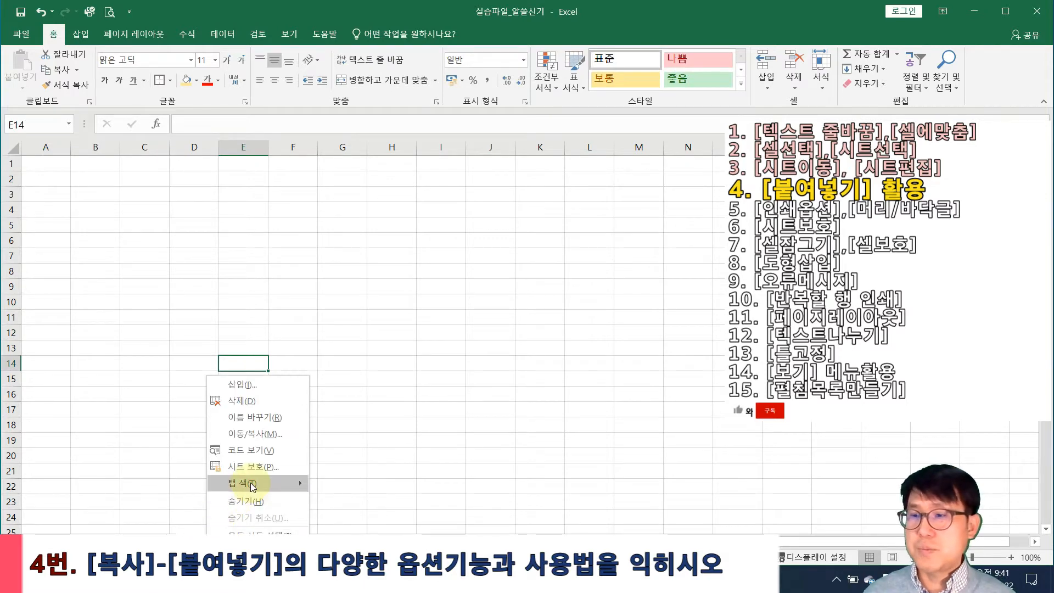
mouse_move(247, 482)
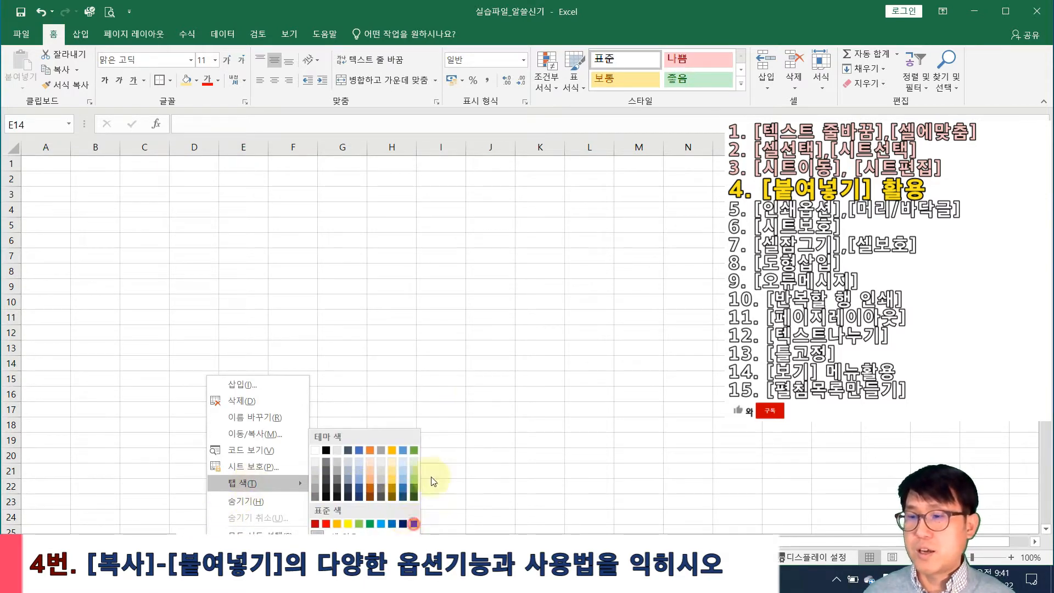
left_click(414, 524)
left_click(71, 530)
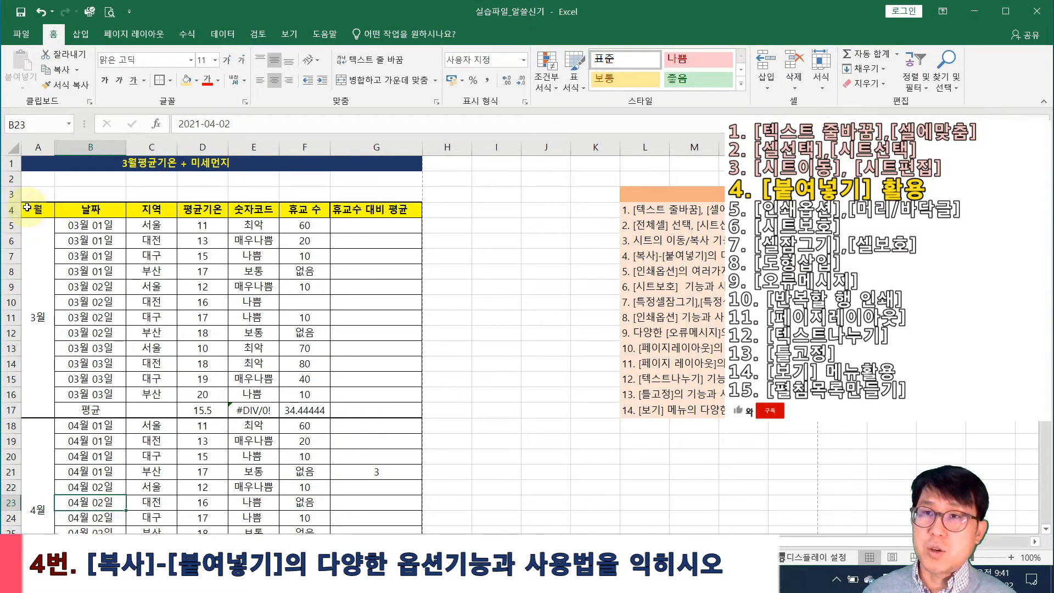
Copy A4:G17 and paste it at A1 of the blank sheet, keeping source formatting
left_click_drag(28, 210, 370, 355)
key("ctrl+c")
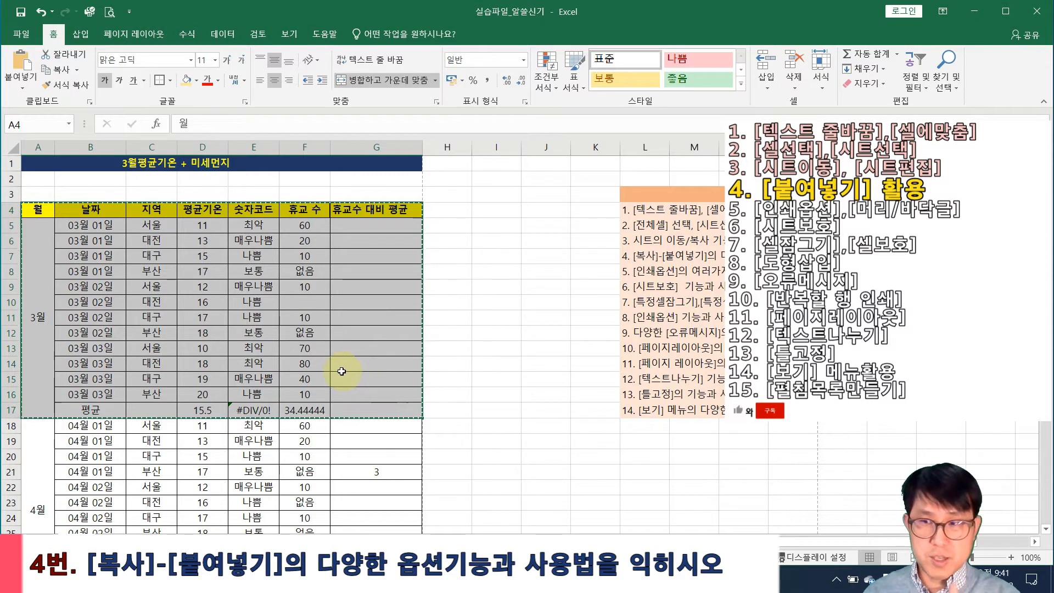
left_click(209, 532)
right_click(33, 164)
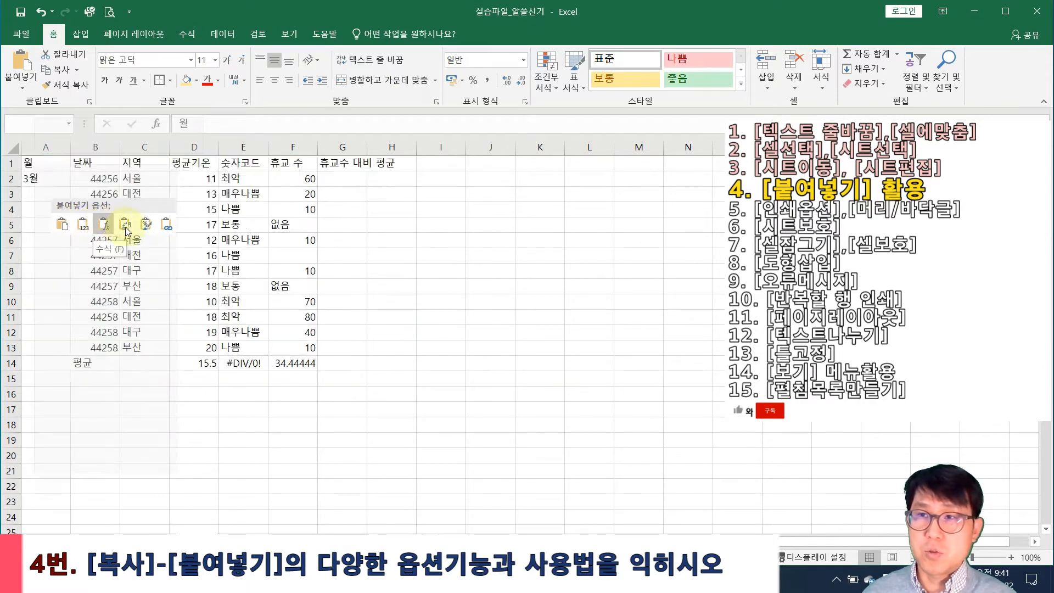
left_click(63, 226)
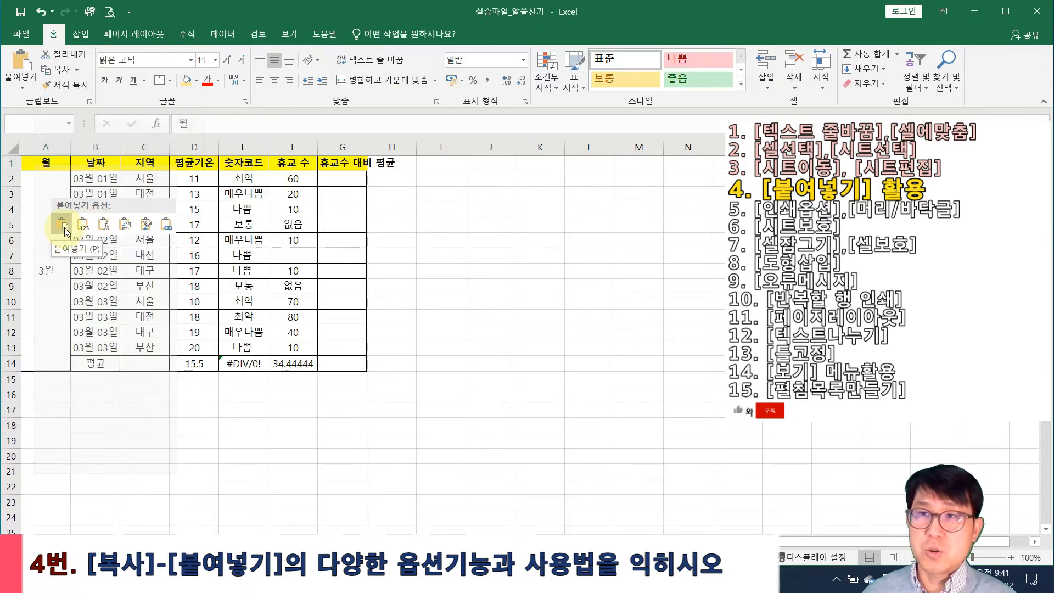
left_click(122, 428)
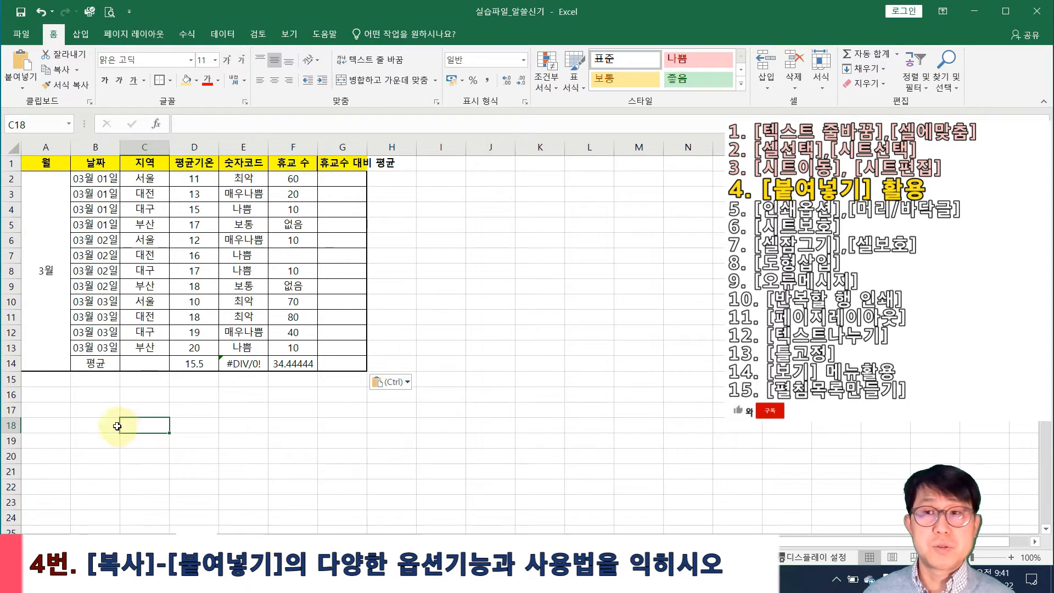
Compare the pasted copy with the original, then select A17 below the pasted table
left_click(75, 541)
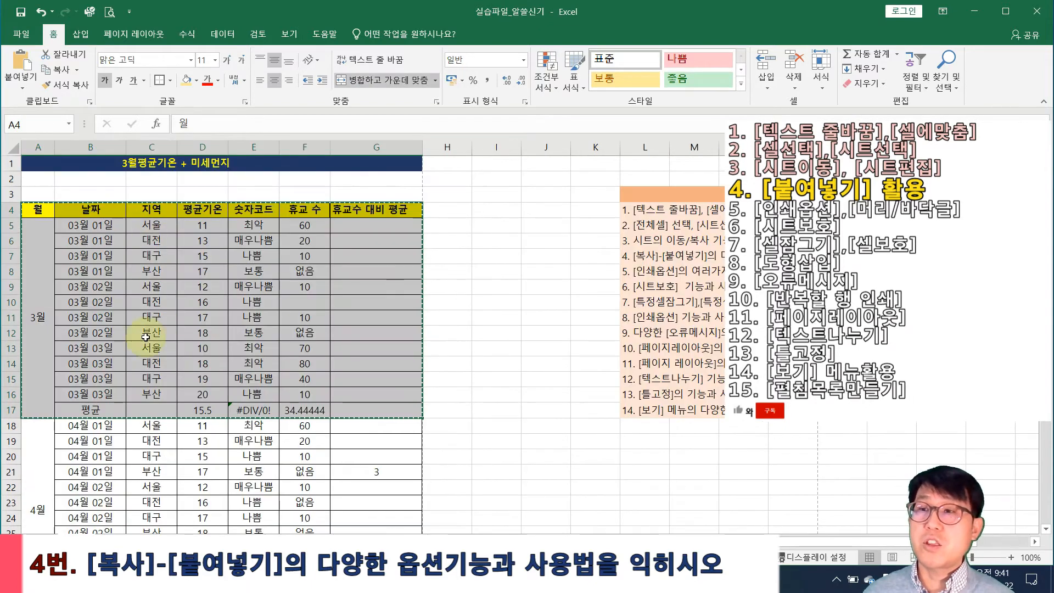
left_click(205, 539)
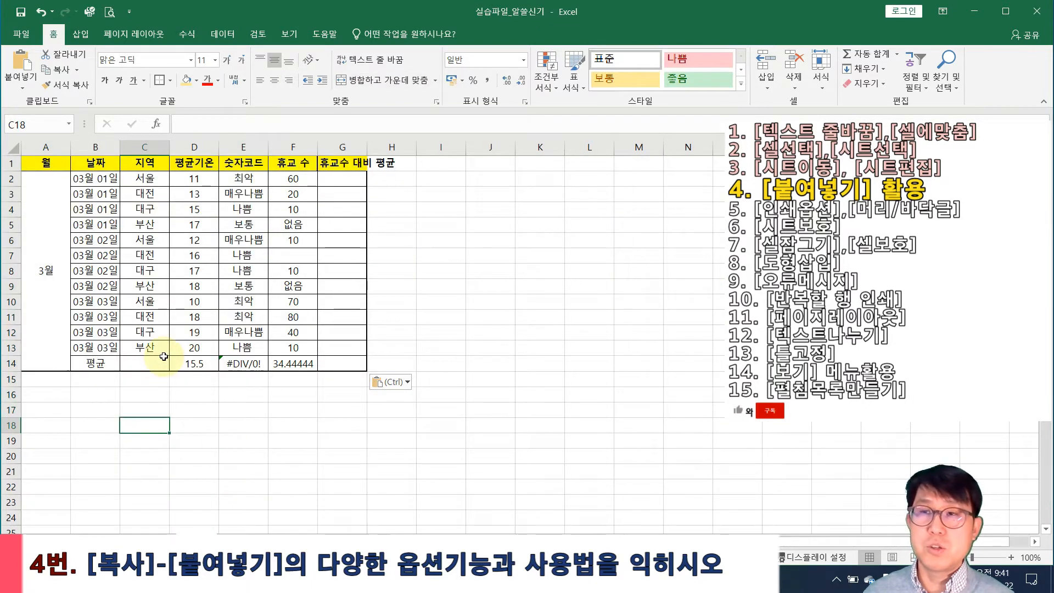
scroll(163, 357, "down", 2)
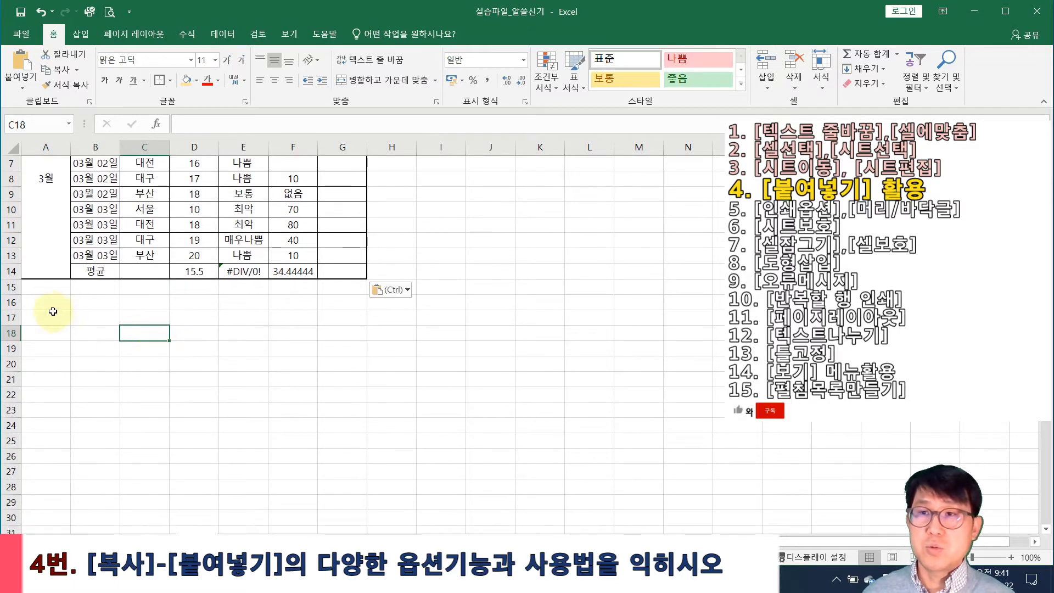
left_click(31, 317)
scroll(34, 313, "down", 2)
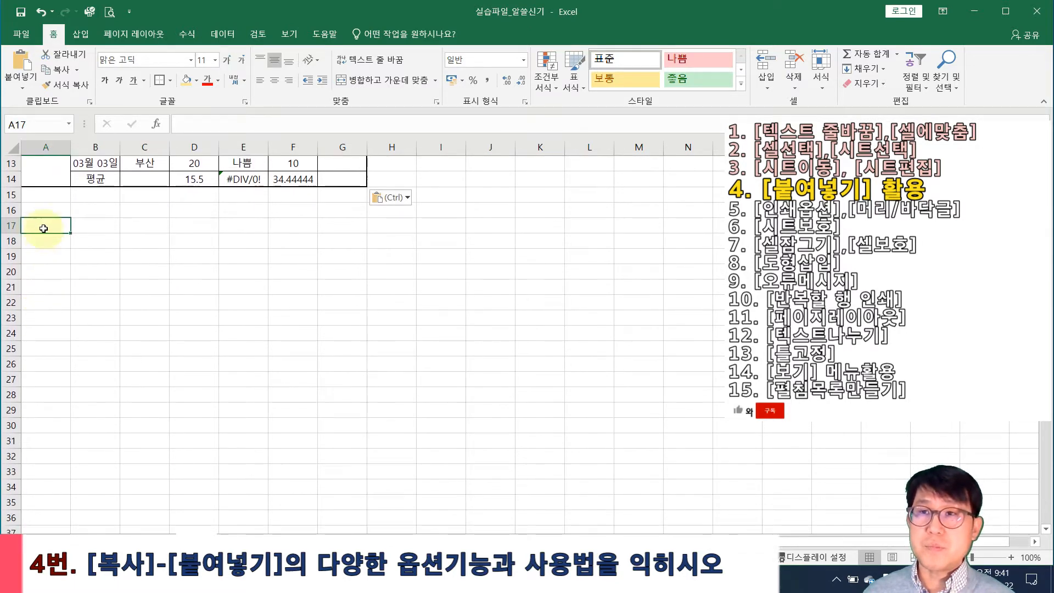
right_click(44, 225)
left_click(92, 285)
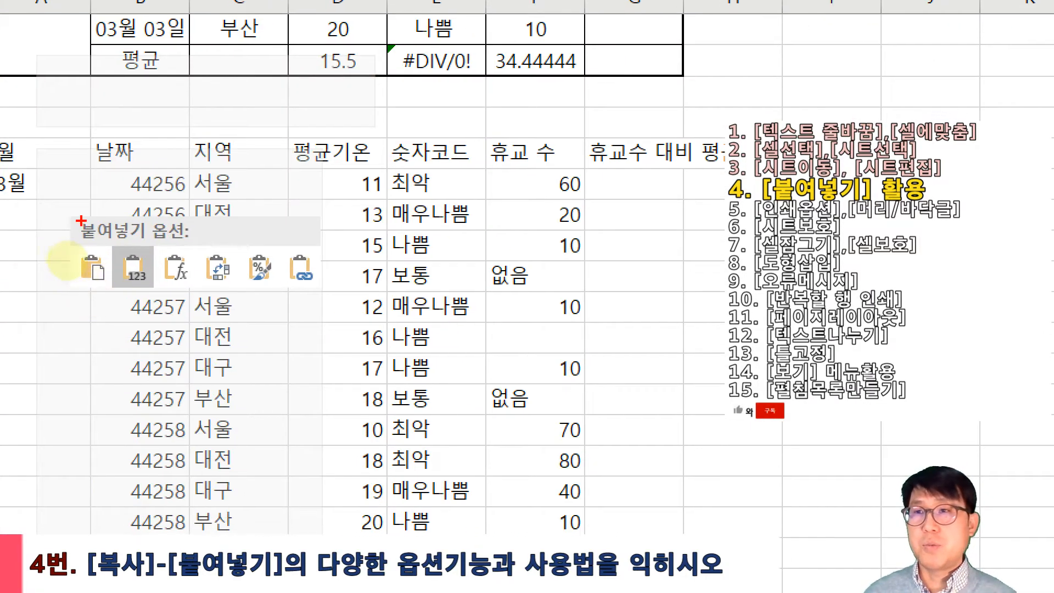
left_click_drag(81, 220, 331, 290)
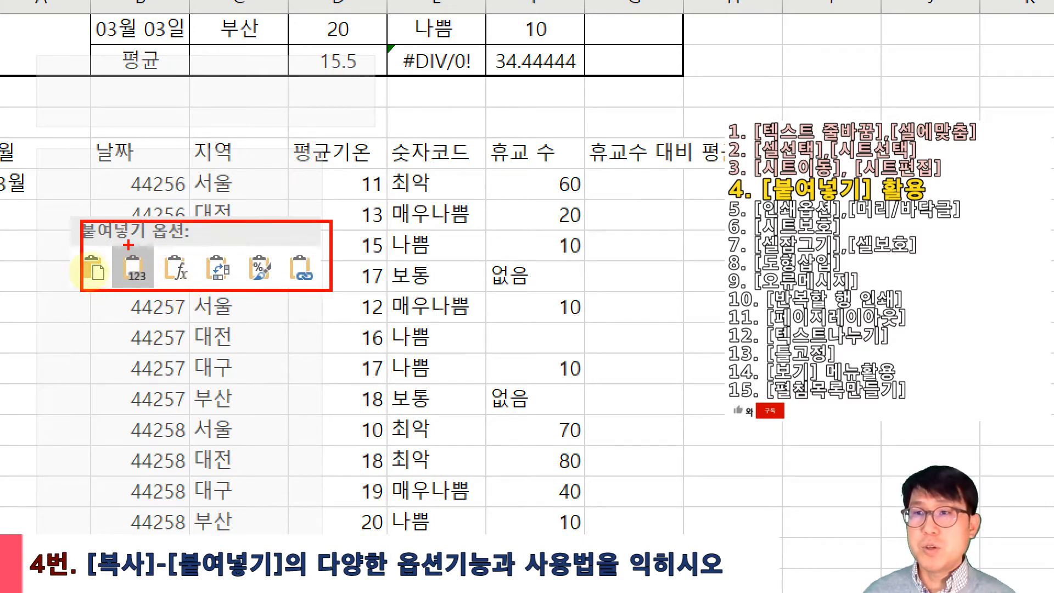
mouse_move(114, 245)
left_mouse_down()
mouse_move(151, 307)
mouse_move(123, 318)
left_mouse_up()
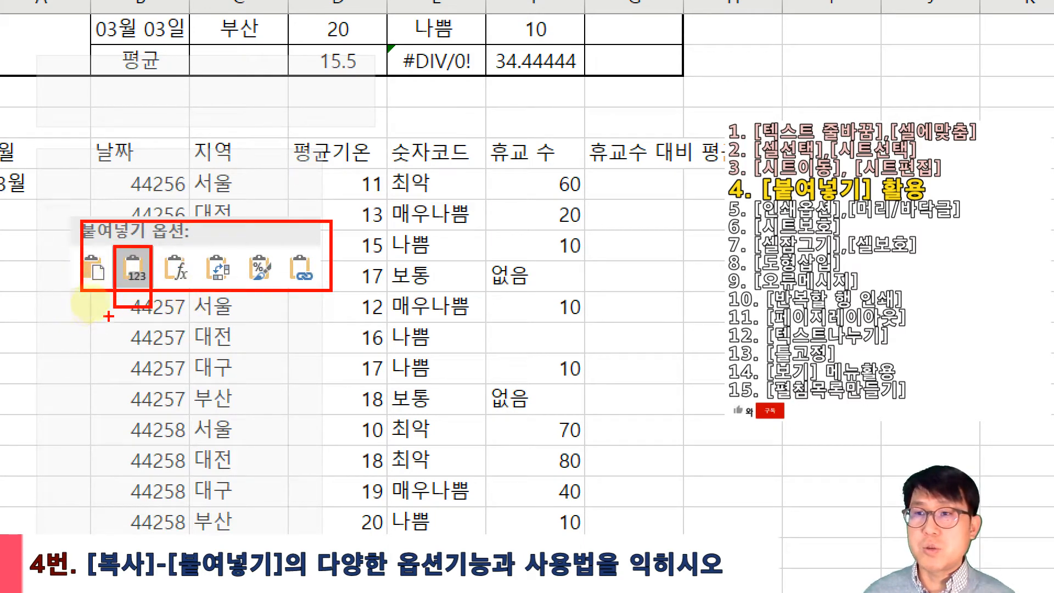
mouse_move(146, 369)
left_mouse_down()
mouse_move(168, 367)
mouse_move(135, 395)
left_mouse_up()
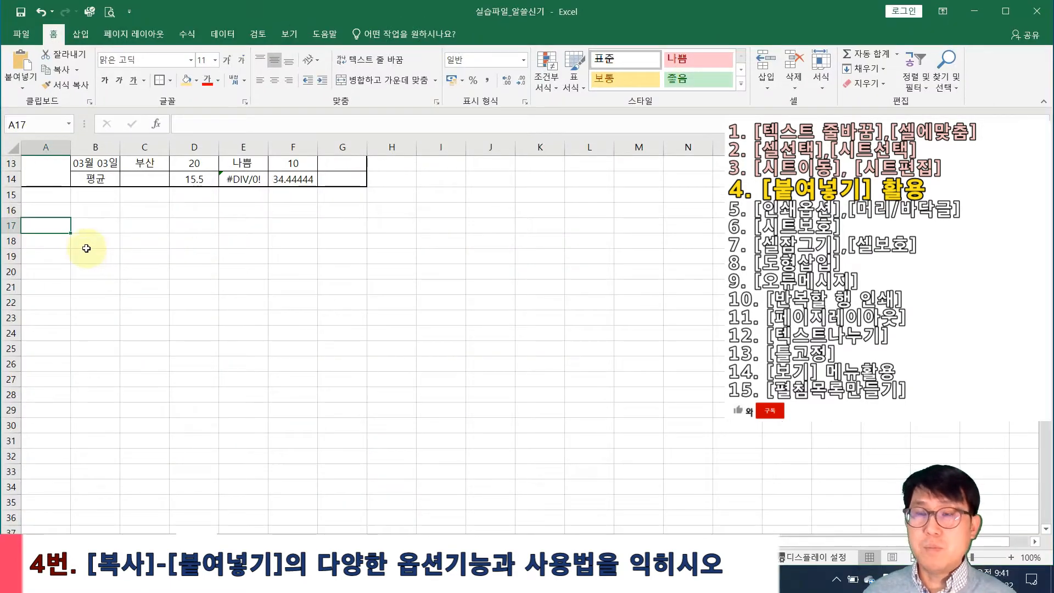
Paste the copied March table at A17 as values only (123)
right_click(44, 227)
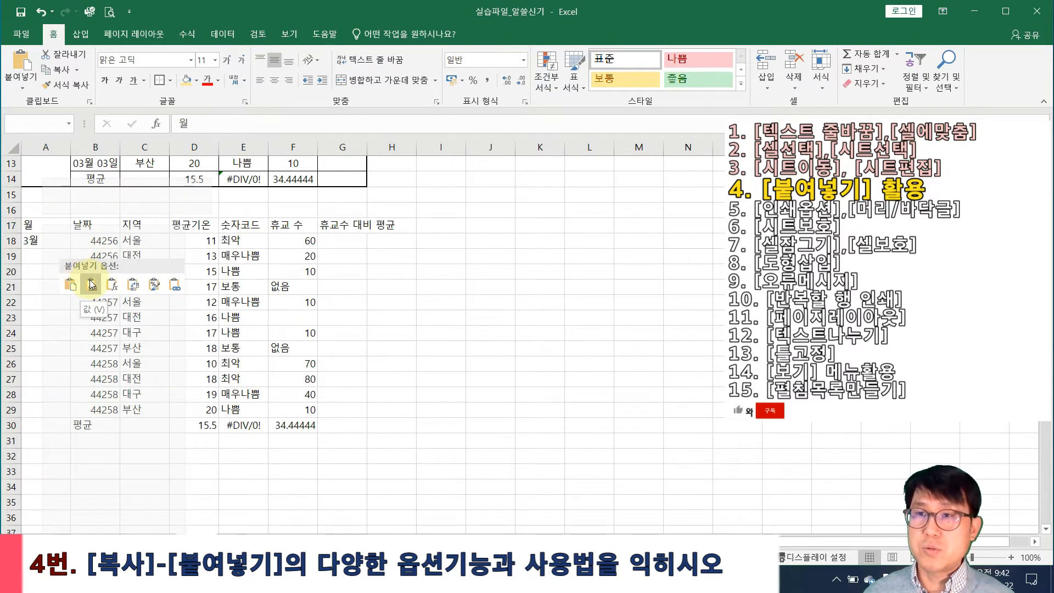
left_click(91, 284)
left_click(441, 378)
scroll(395, 373, "up", 4)
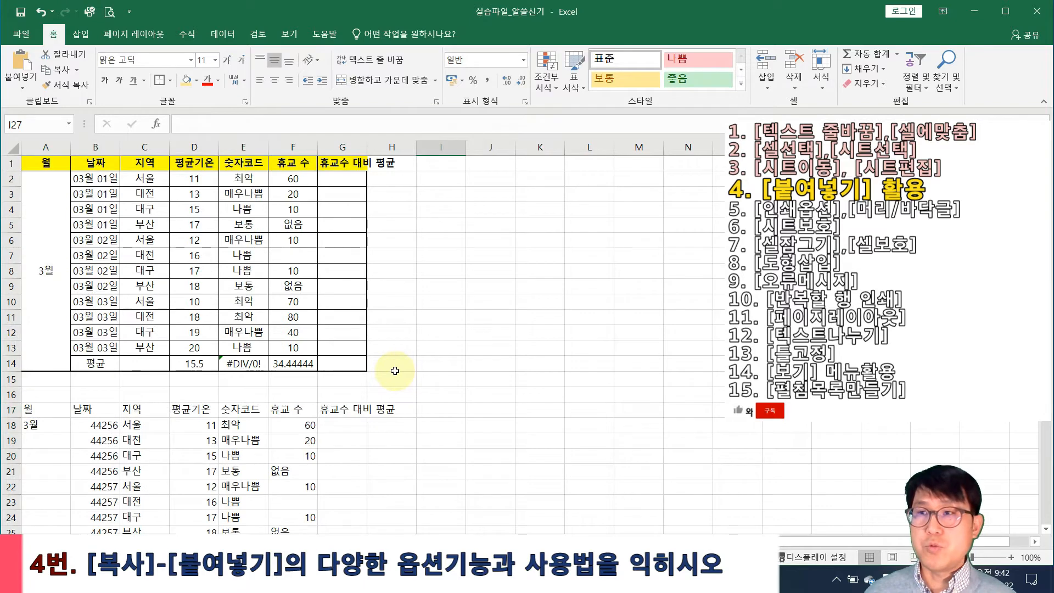
left_click_drag(46, 162, 326, 283)
scroll(329, 280, "down", 3)
Compare the AVERAGE formula in E14 with the plain value in pasted cell E30
left_click_drag(33, 270, 351, 469)
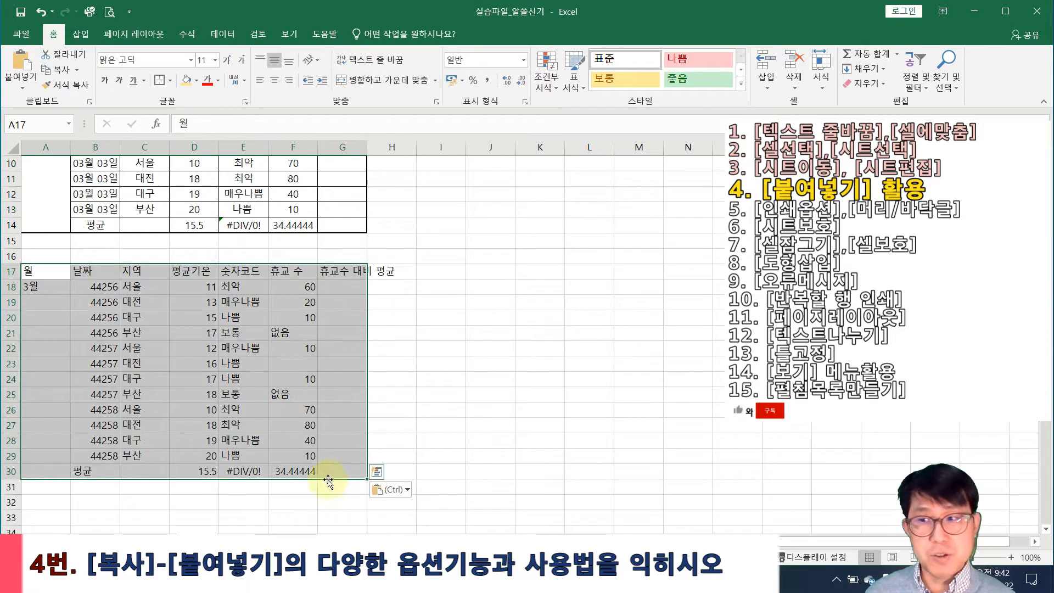
left_click(250, 471)
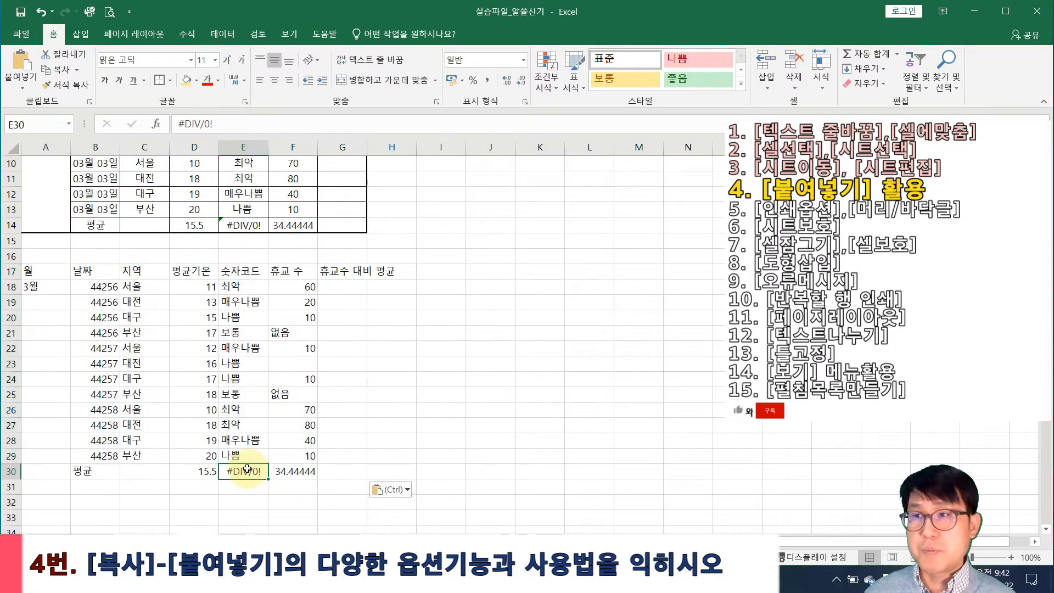
left_click(233, 225)
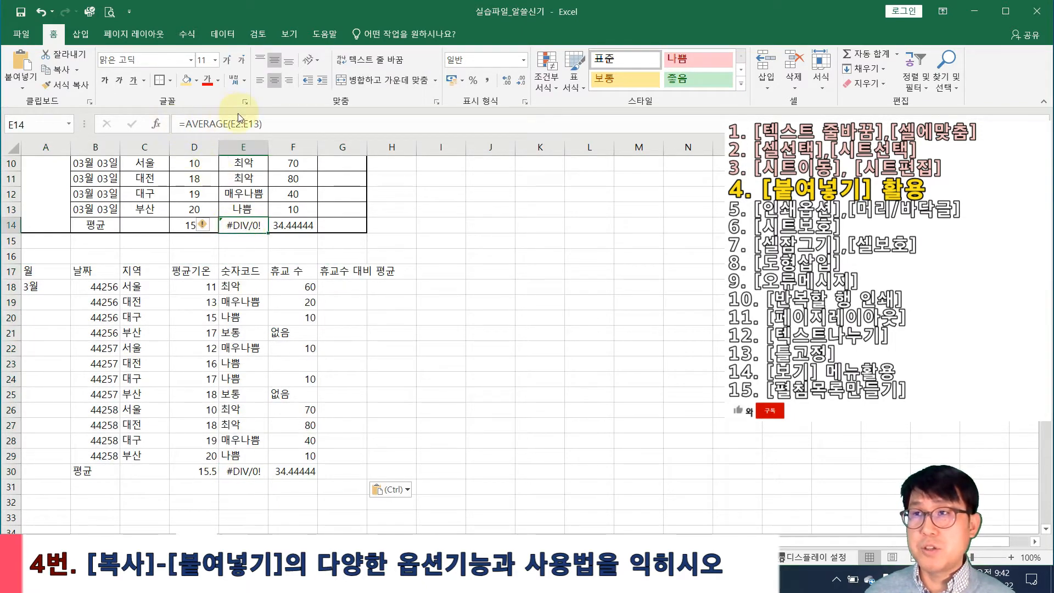
double_click(251, 226)
scroll(241, 297, "up", 3)
key("Escape")
scroll(241, 357, "down", 6)
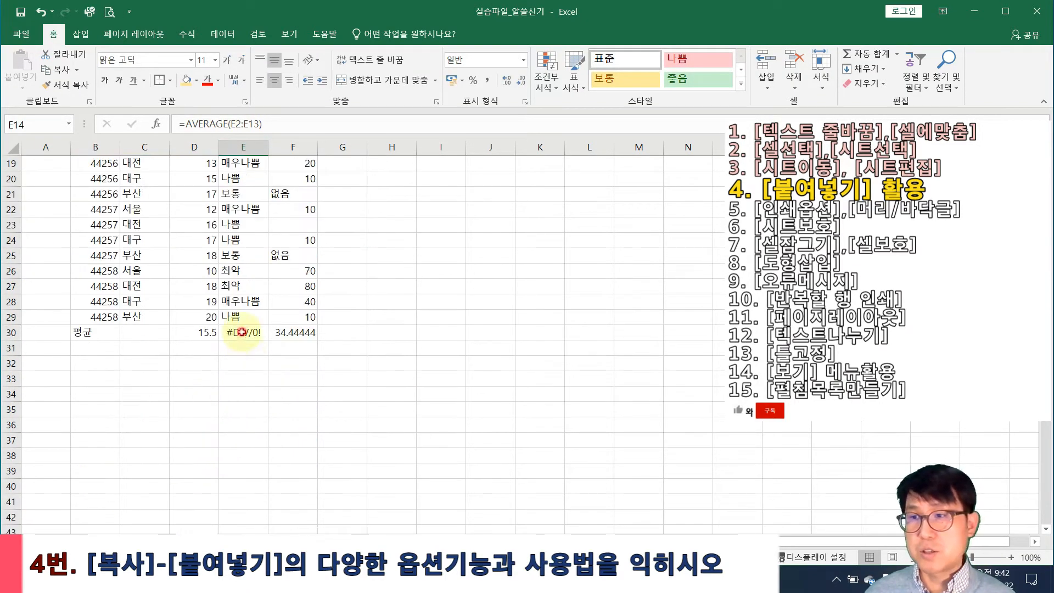
double_click(241, 331)
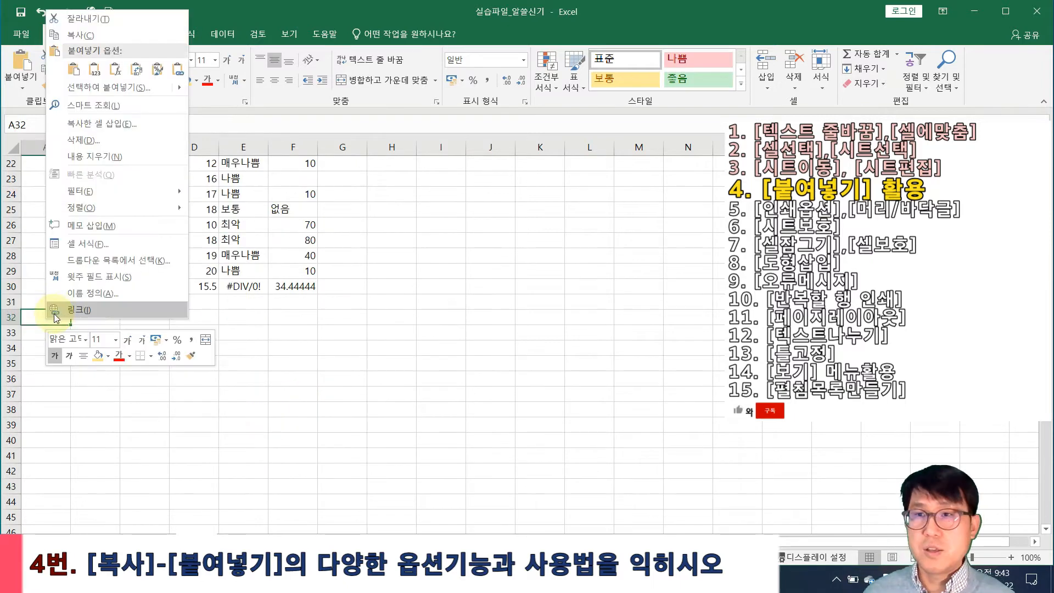
Paste the copied table at A32 keeping its formulas (fx)
left_click(47, 317)
right_click(44, 318)
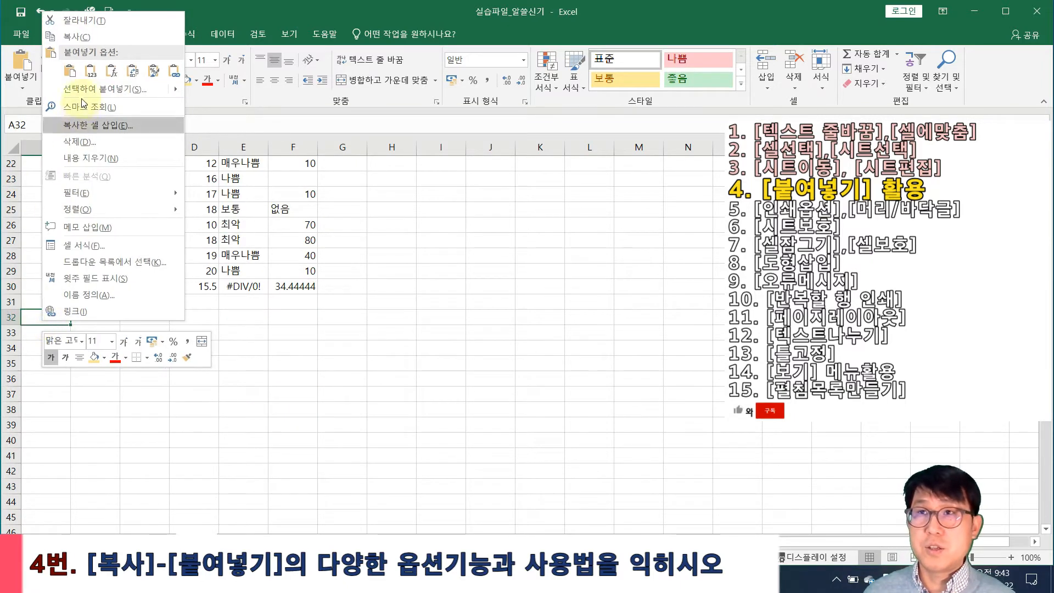
left_click(112, 73)
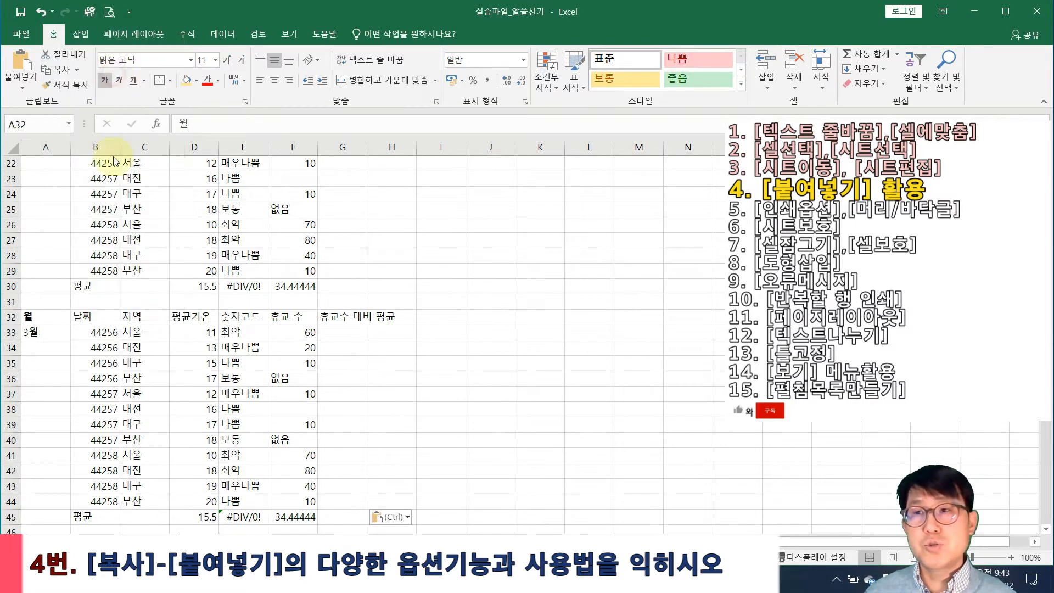
Verify the averaging formulas in E45 and F45, then return to the 원본1 sheet
scroll(264, 434, "down", 2)
double_click(243, 423)
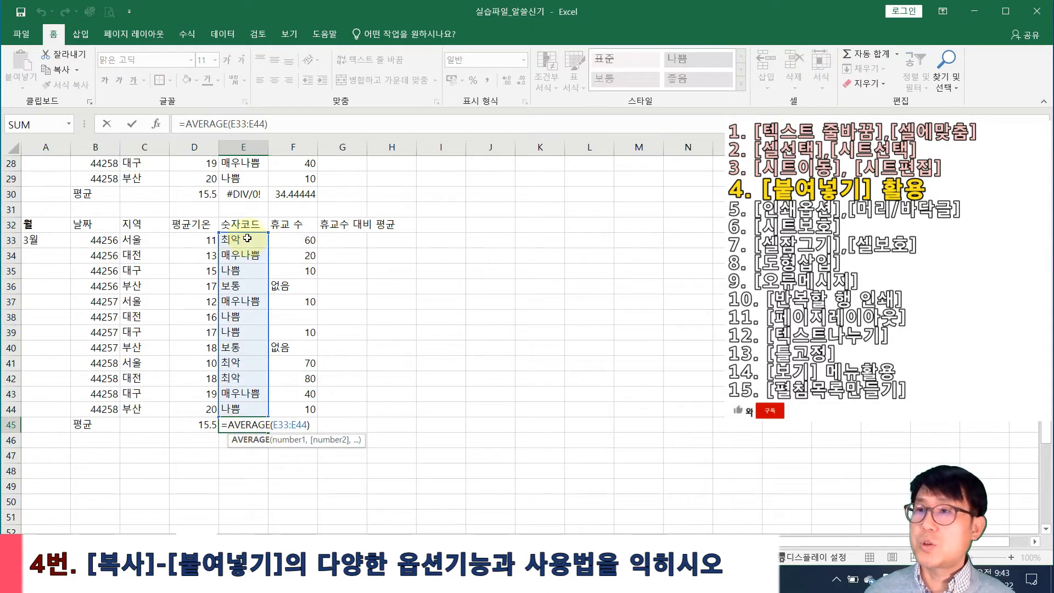
key("Escape")
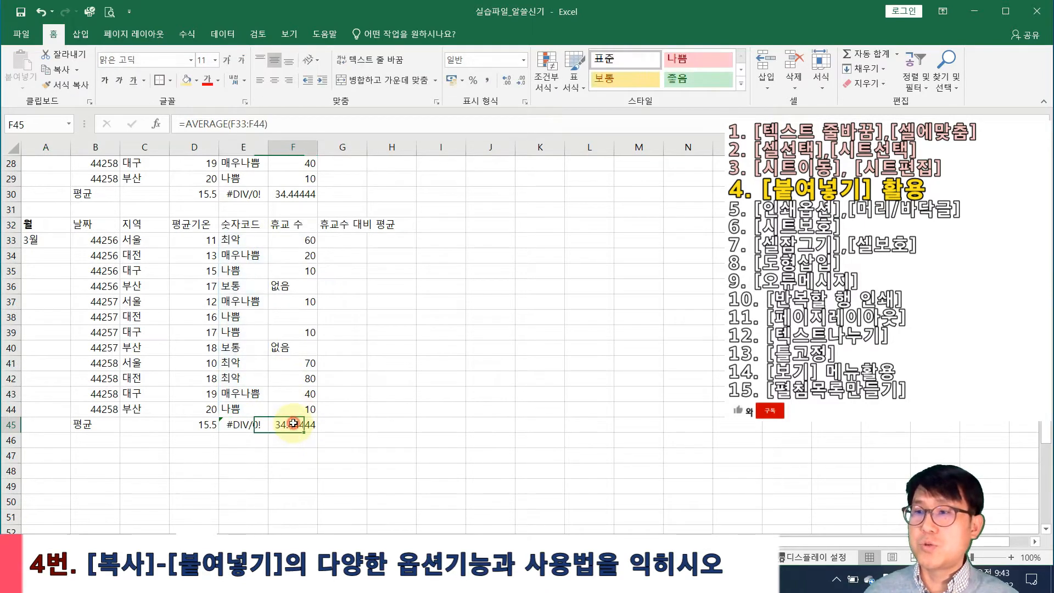
double_click(290, 425)
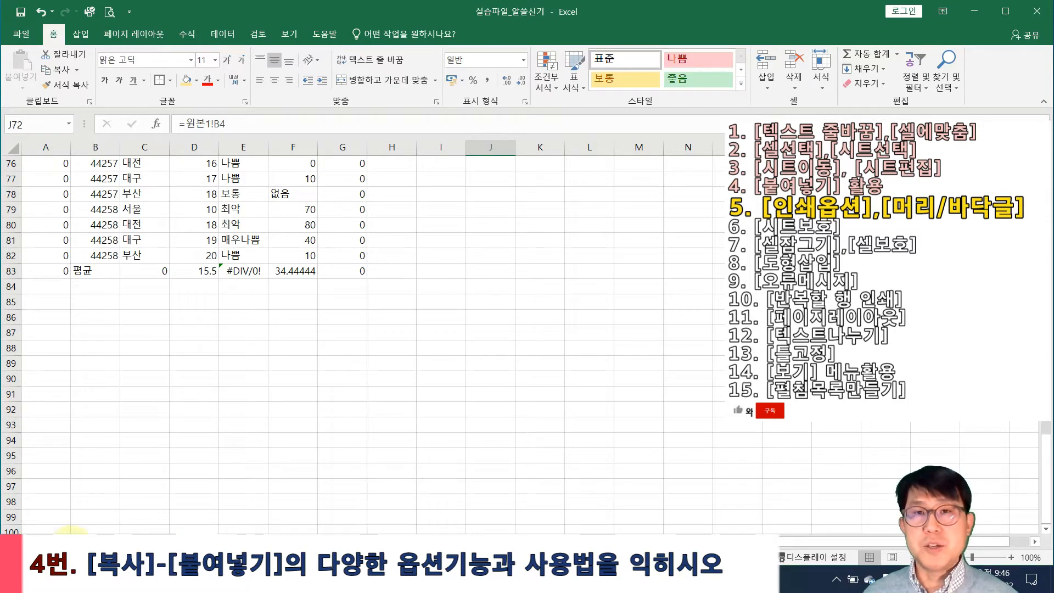
left_click(76, 540)
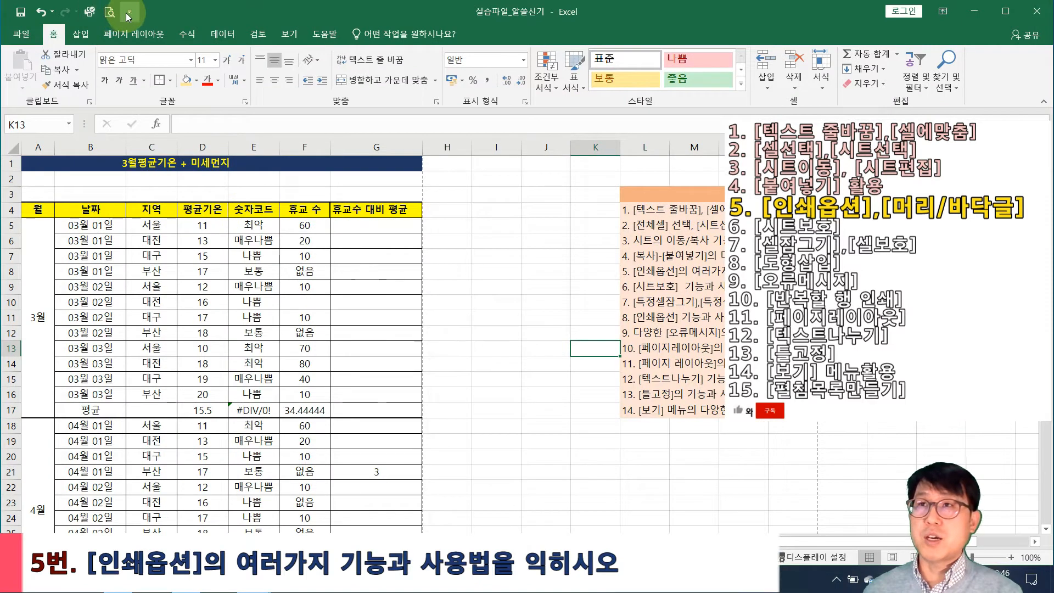
left_click(129, 12)
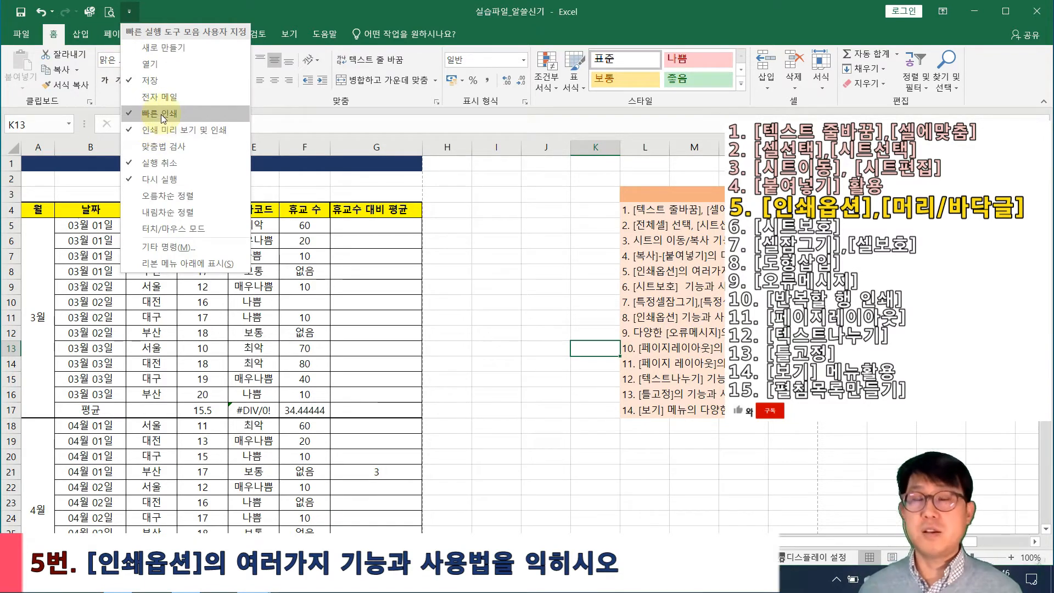
left_click(269, 13)
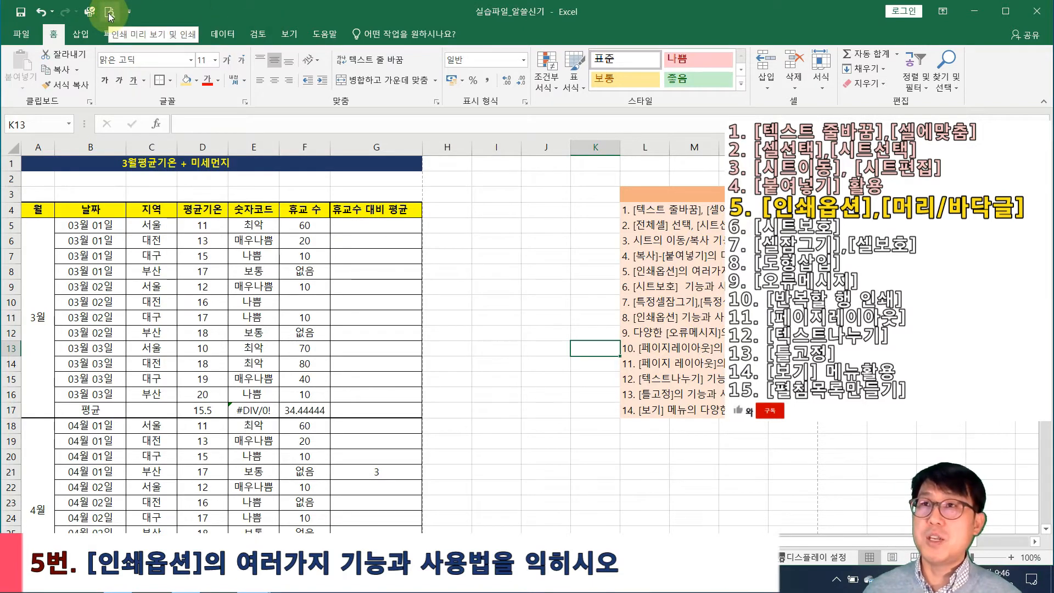
Look at the Print page and Quick Access print preview, then display the File Info page
left_click(21, 33)
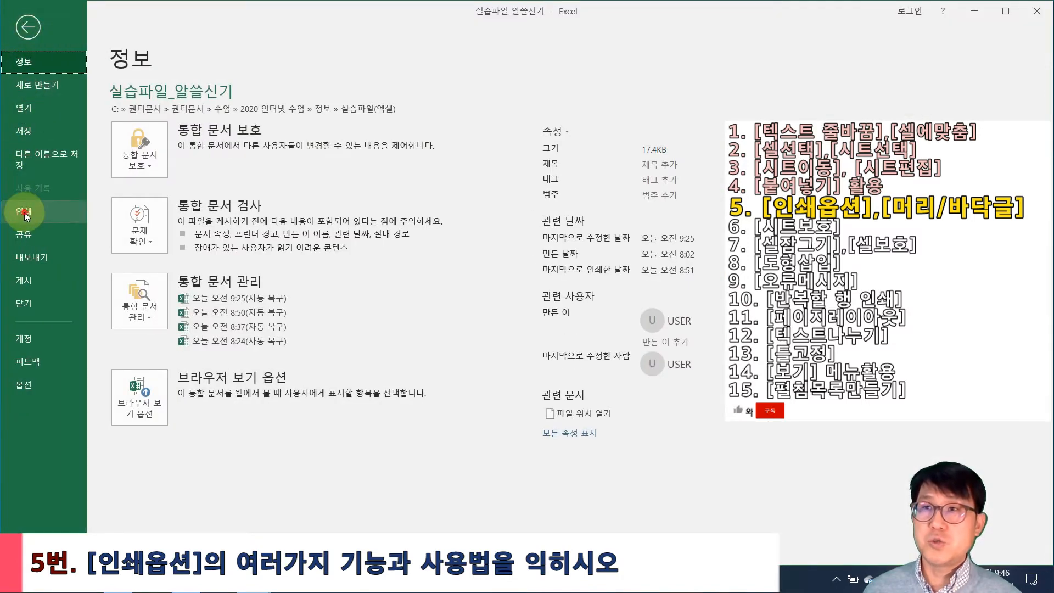
left_click(30, 211)
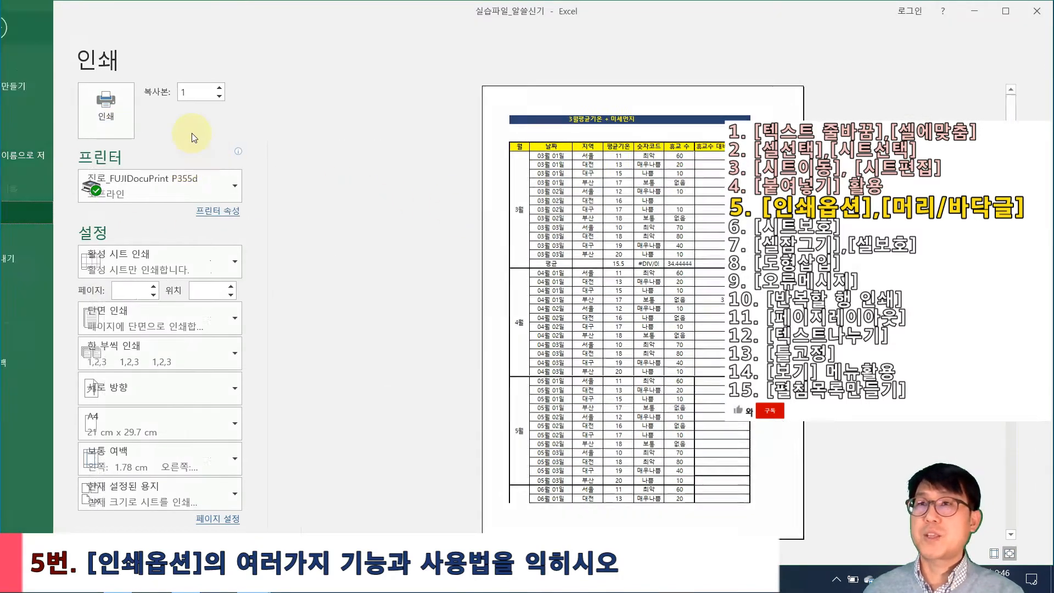
key("Escape")
left_click(108, 12)
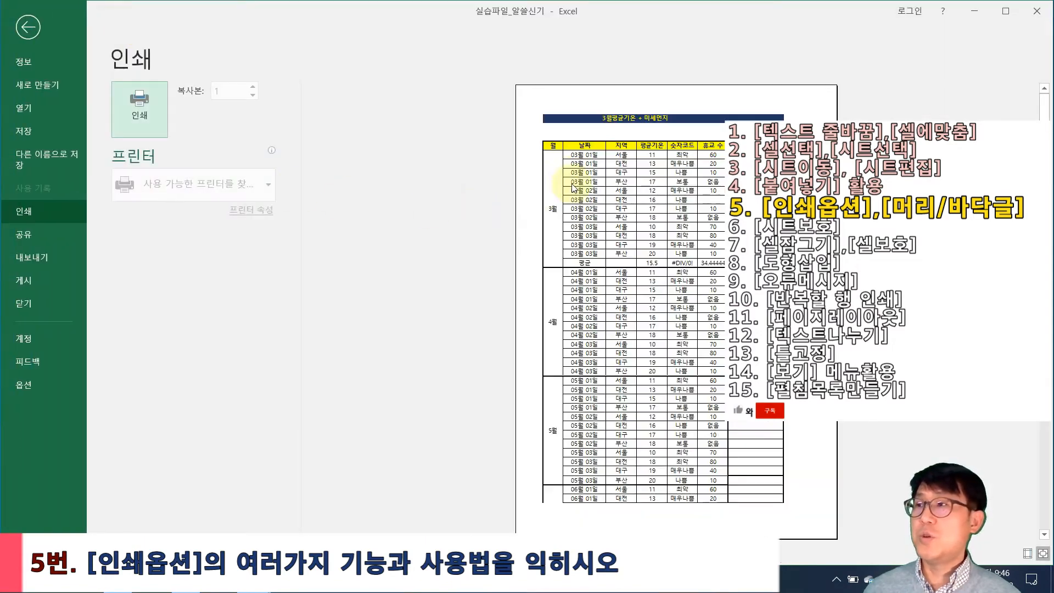
left_click(28, 27)
left_click(22, 35)
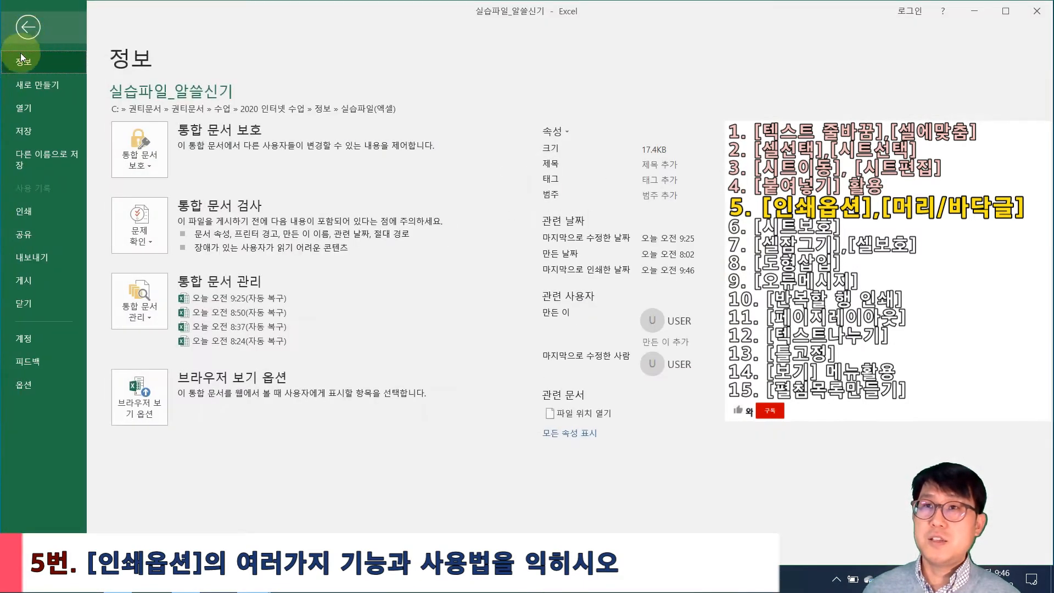
In File > Print, change the page orientation to 가로 방향 (Landscape)
left_click(30, 212)
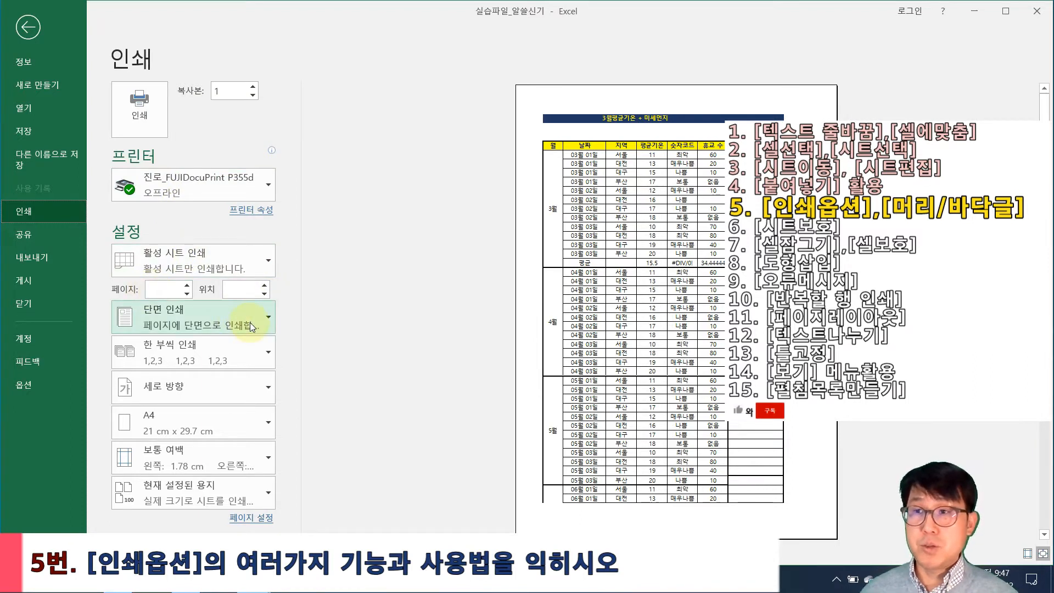
left_click(271, 388)
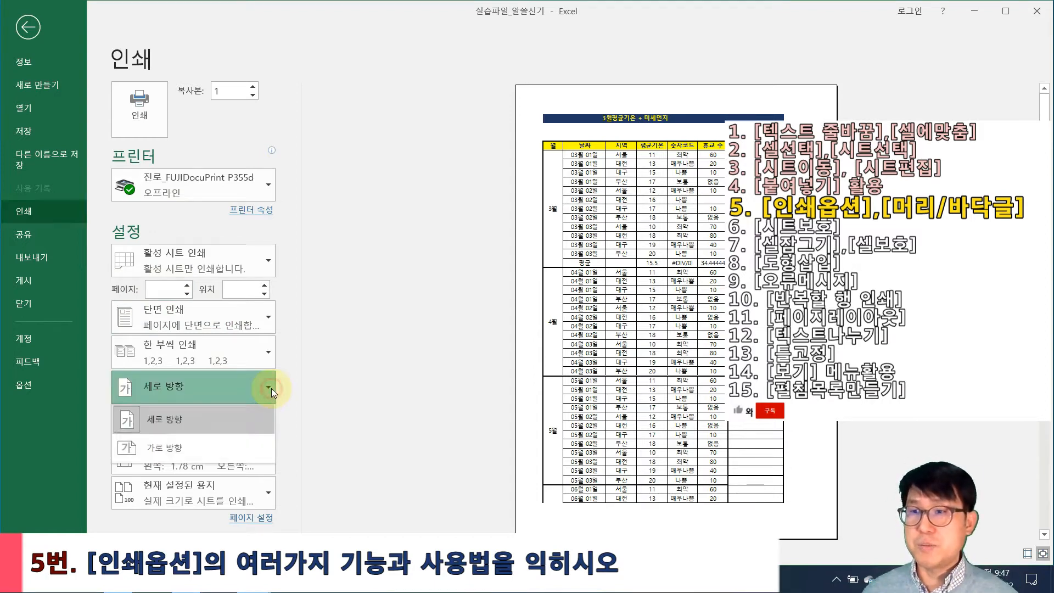
left_click(190, 450)
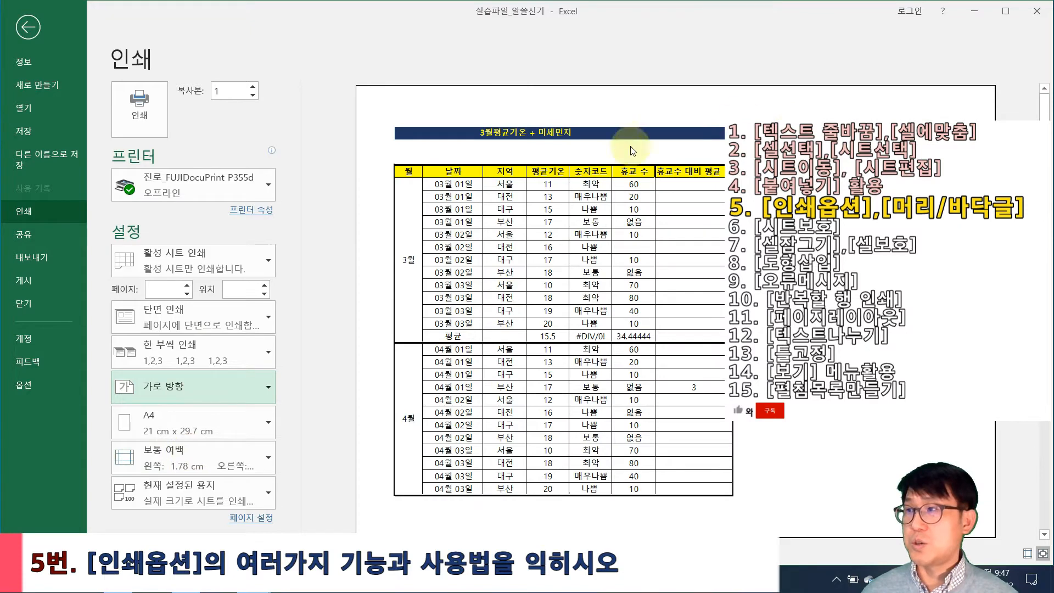
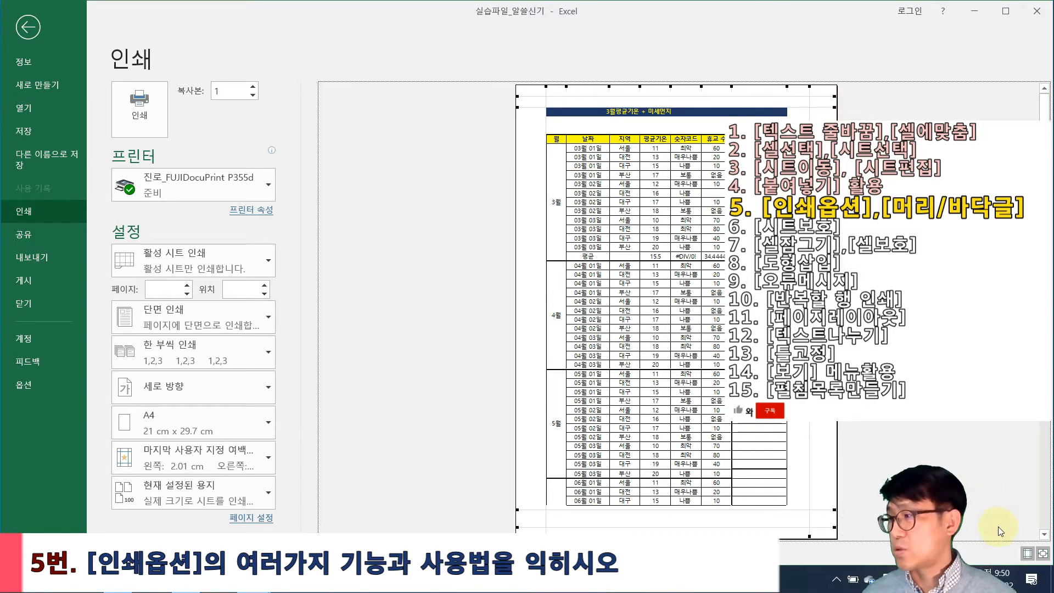
Switch the page to Narrow margins and toggle the preview zoom to check the result
left_click(242, 461)
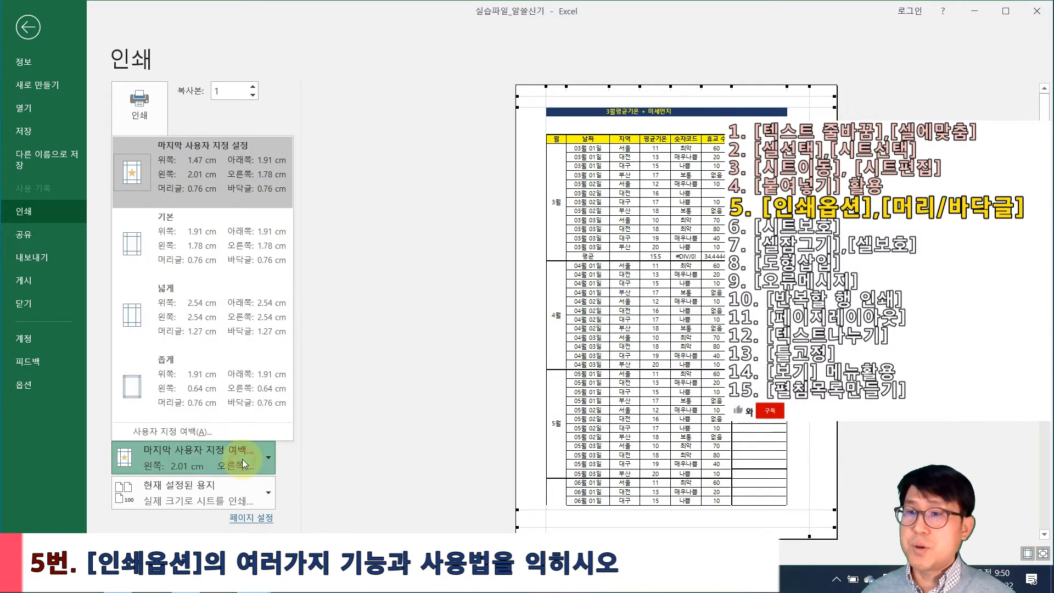
left_click(174, 383)
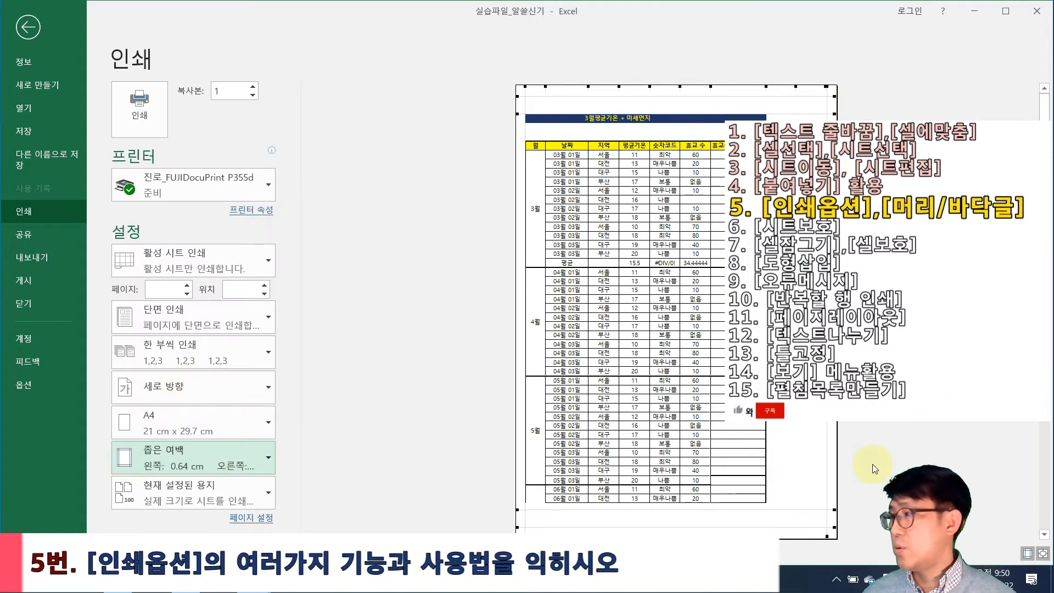
left_click(1043, 555)
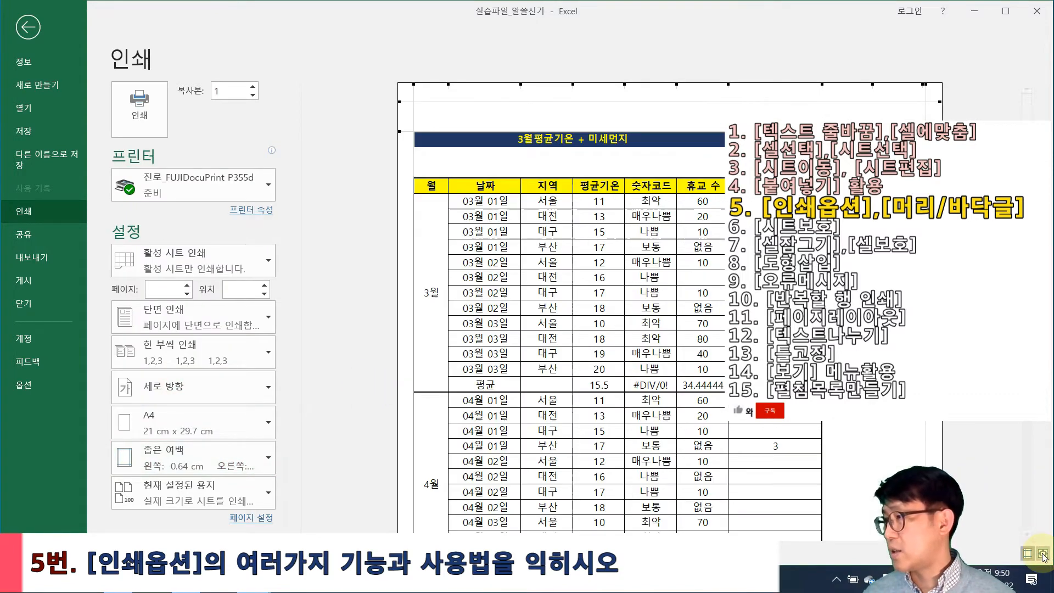
left_click(1043, 555)
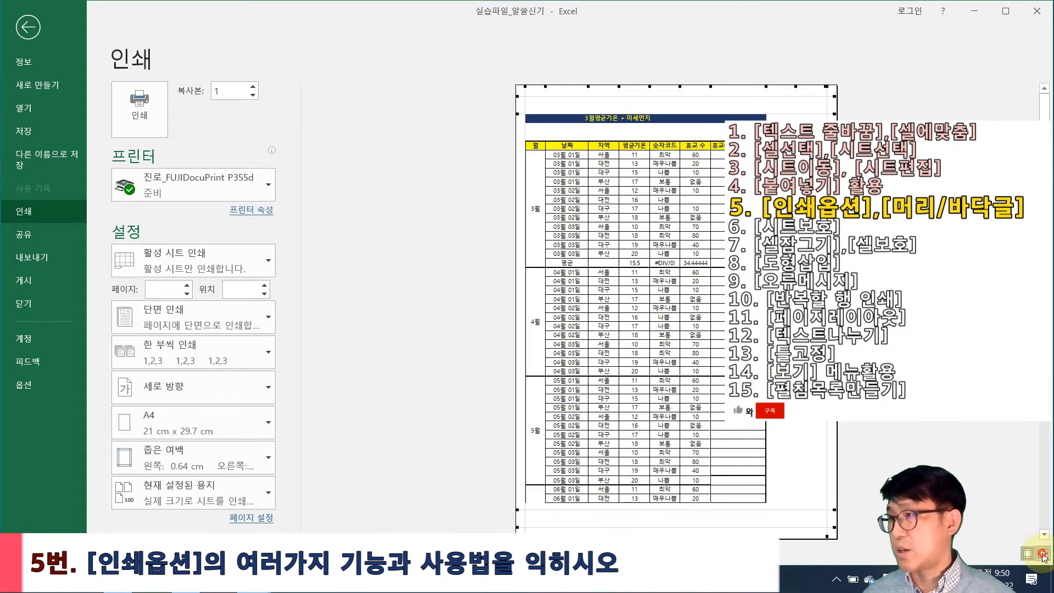
left_click(1042, 555)
left_click(1042, 555)
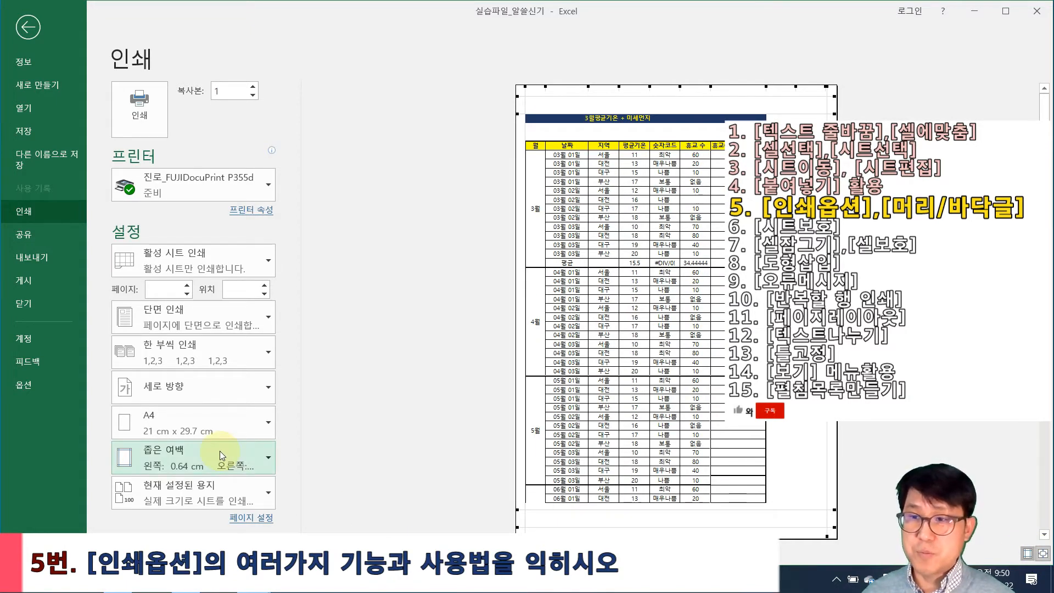
Scale the printout with Fit Sheet on One Page
left_click(251, 495)
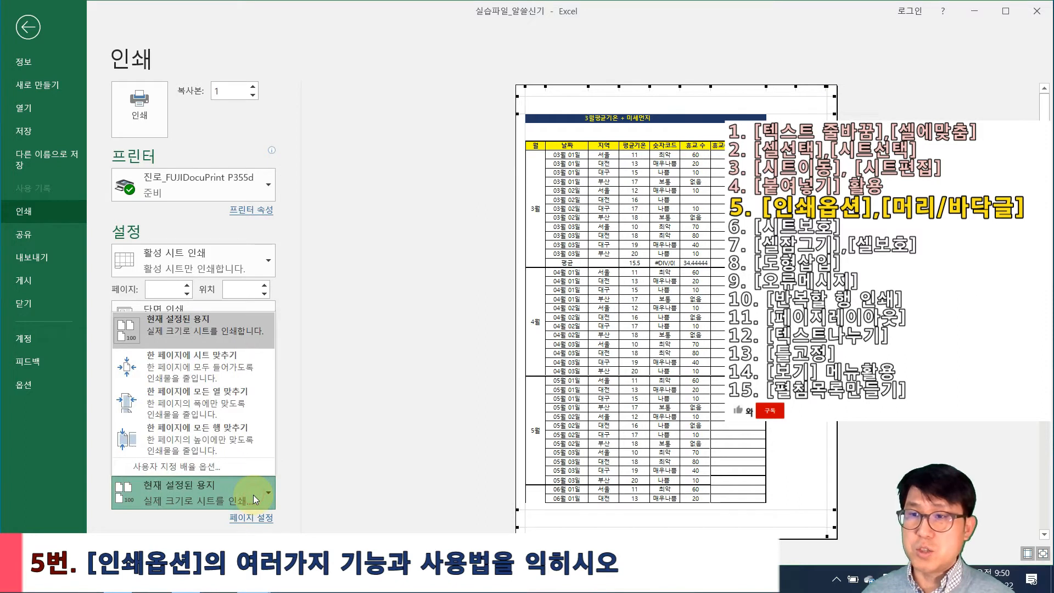
left_click(252, 495)
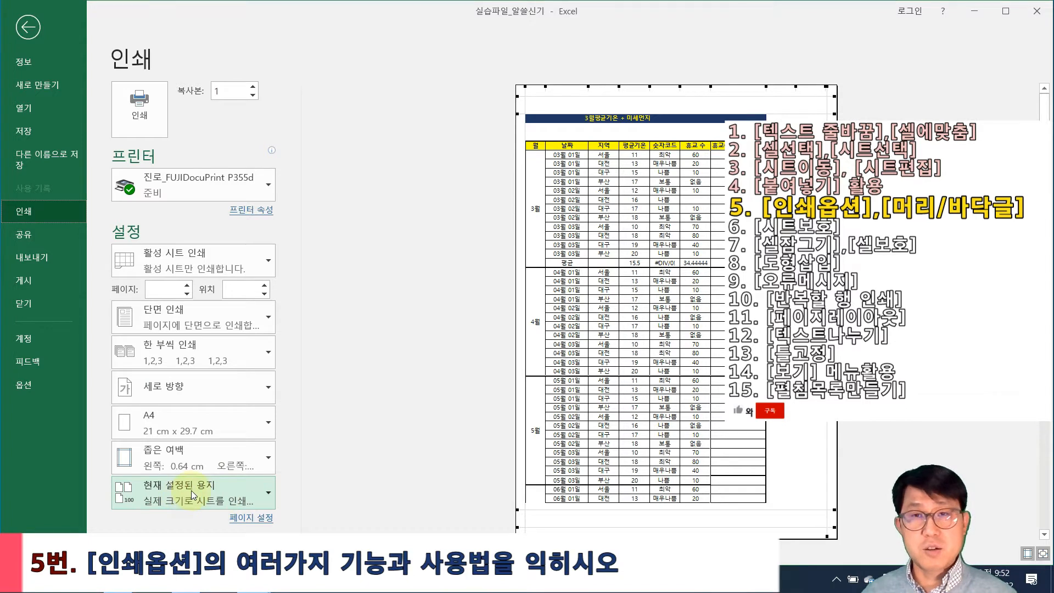
left_click(191, 490)
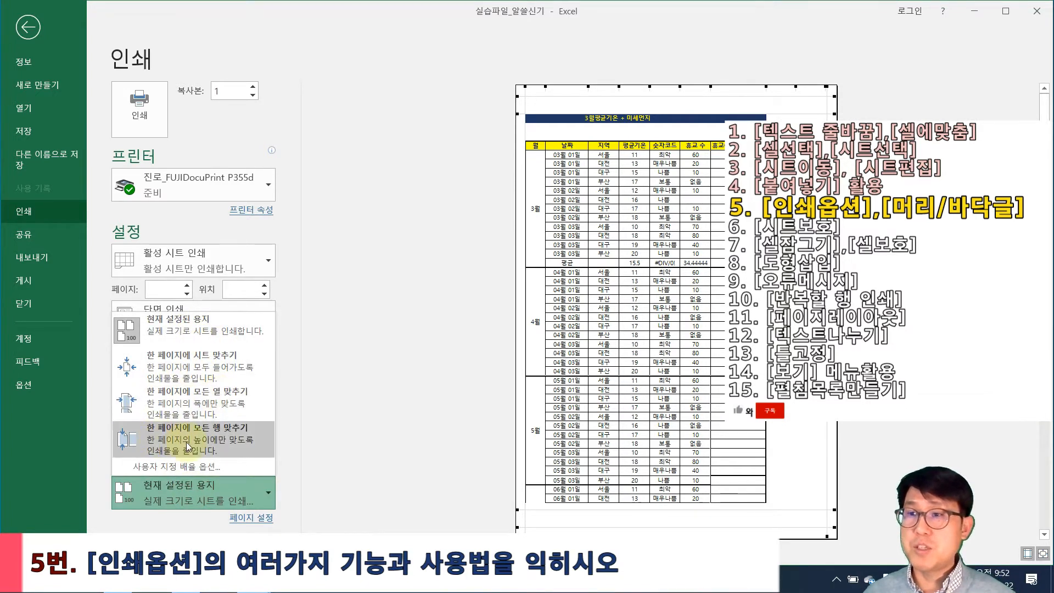
left_click(181, 359)
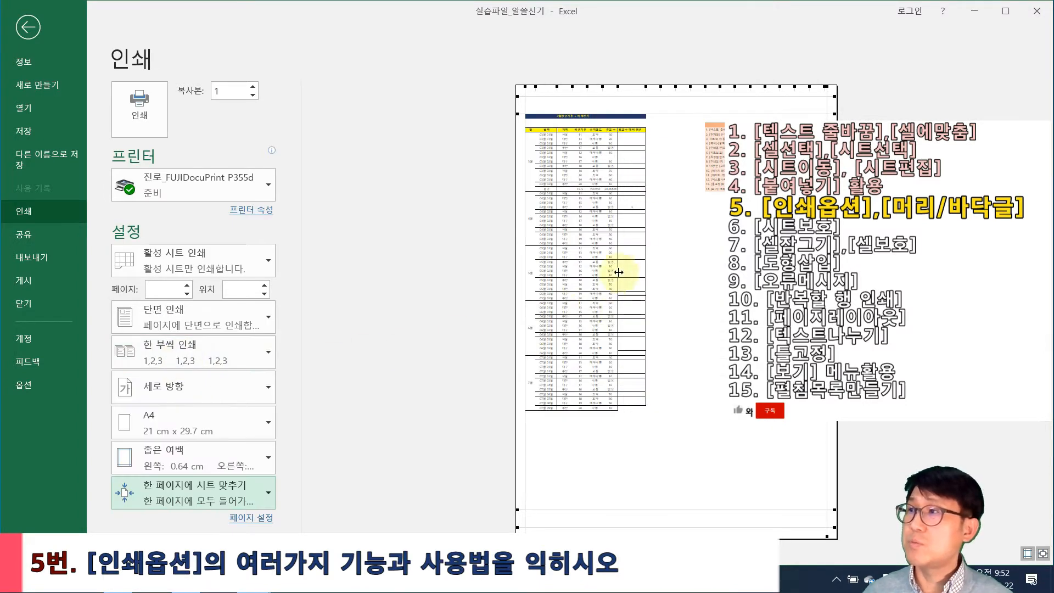
Briefly return to the worksheet, then go back to the print preview's scaling options
key("Escape")
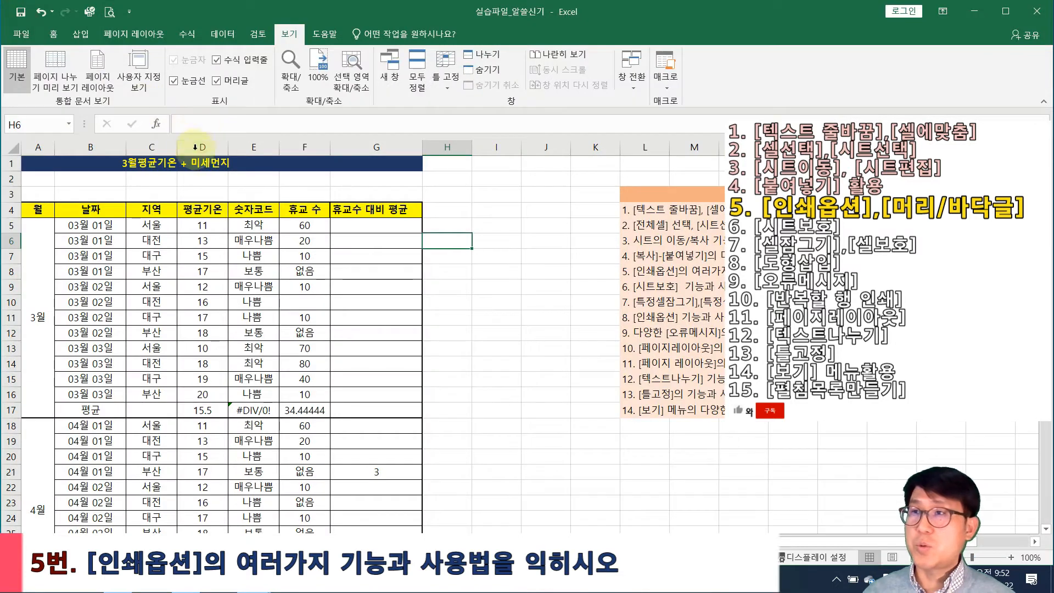
left_click(11, 147)
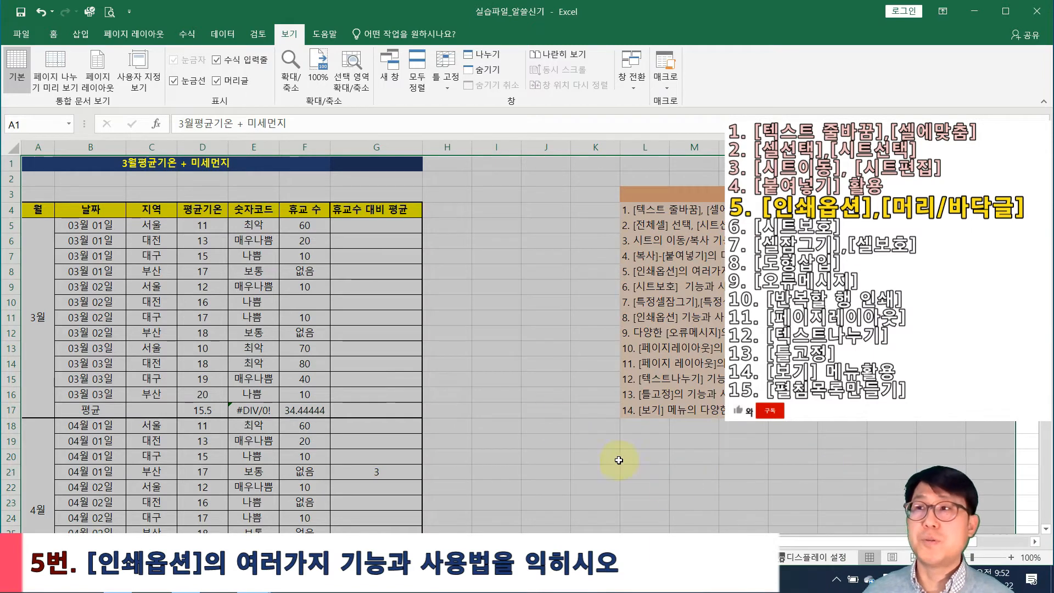
left_click(496, 394)
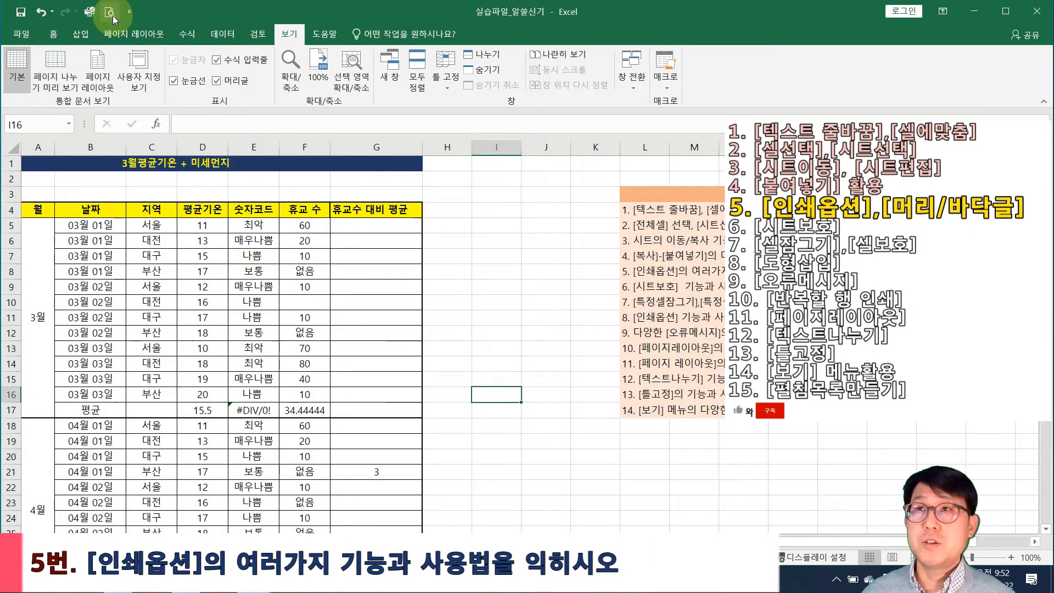
left_click(112, 17)
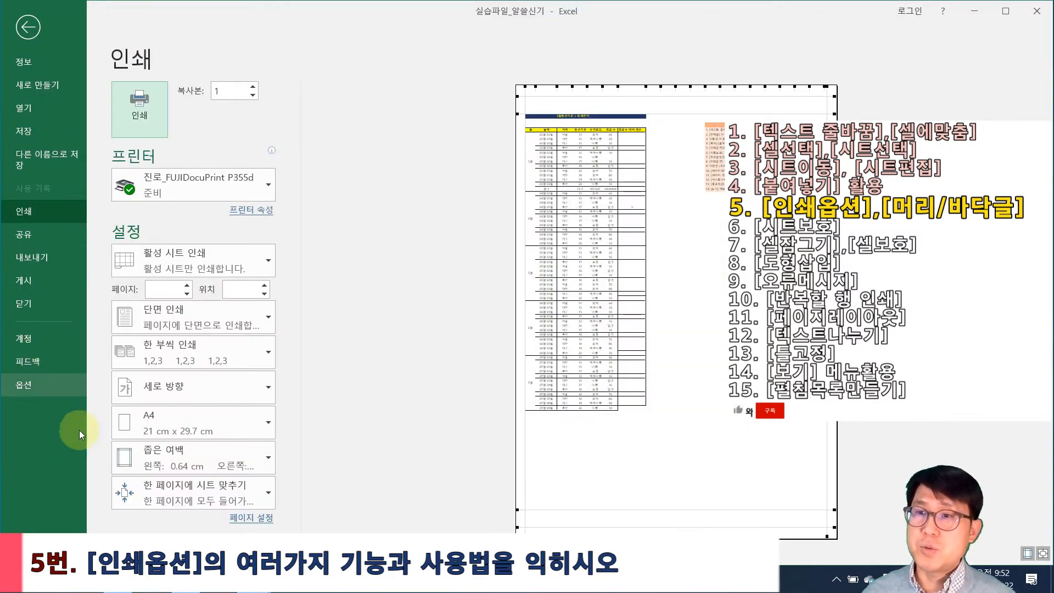
left_click(183, 495)
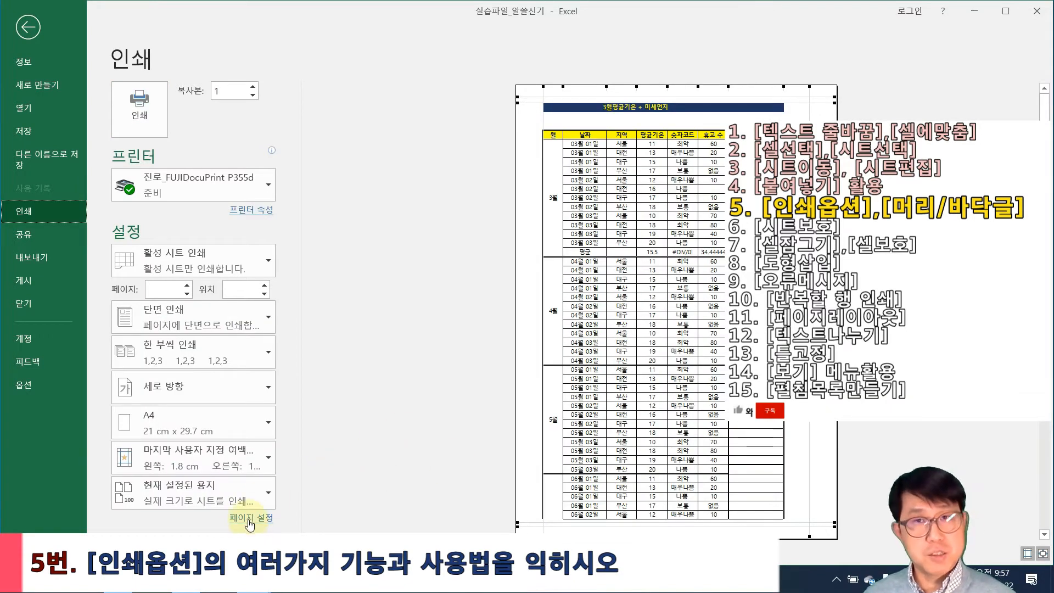
Open the full Page Setup dialog and look over its page settings
left_click(258, 518)
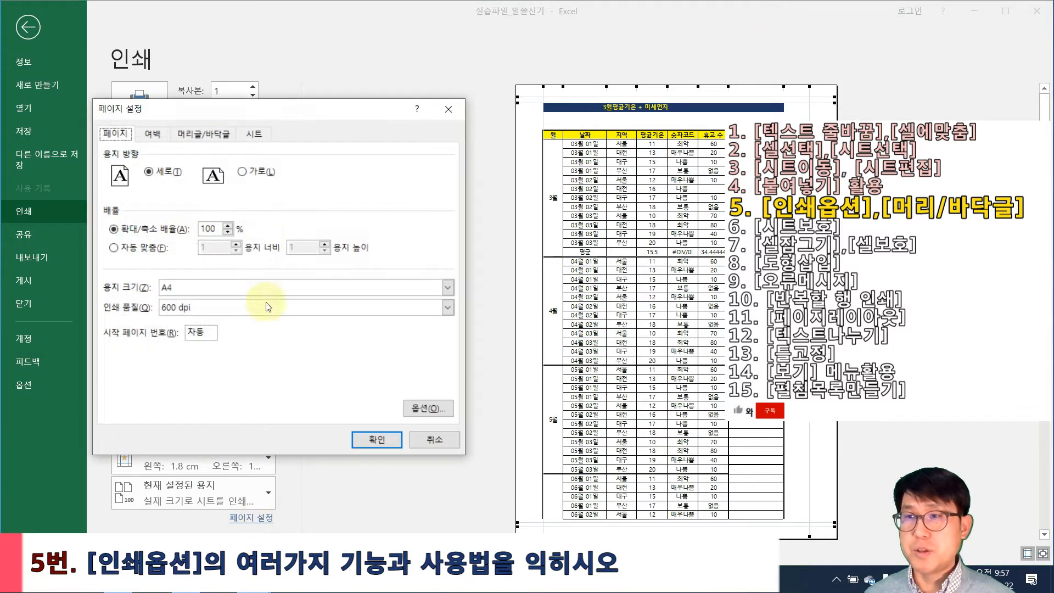
left_click_drag(323, 118, 323, 119)
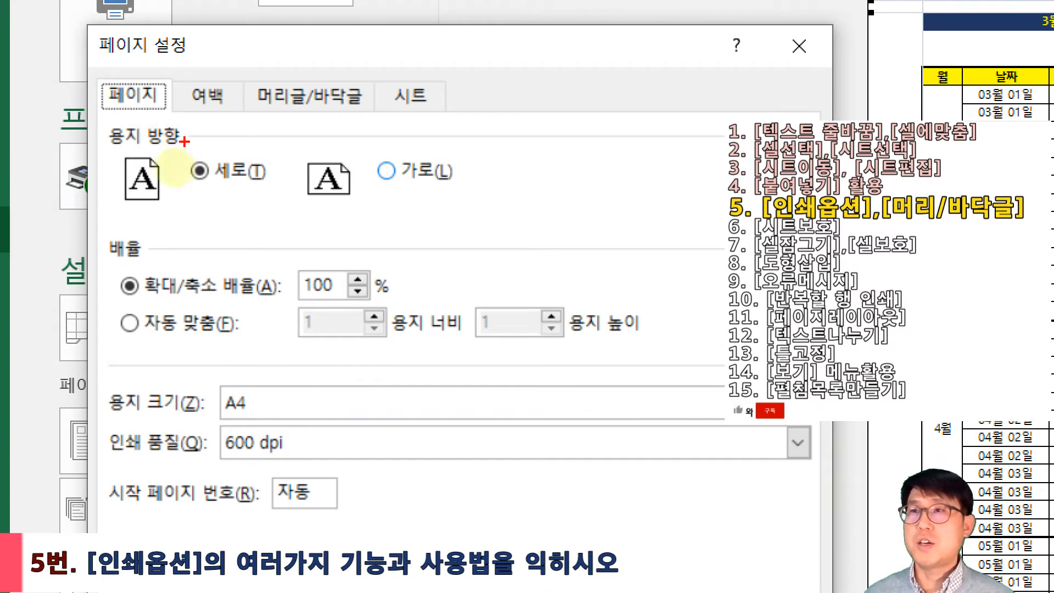
left_click_drag(95, 141, 268, 208)
left_click_drag(294, 139, 483, 228)
left_click_drag(415, 174, 444, 167)
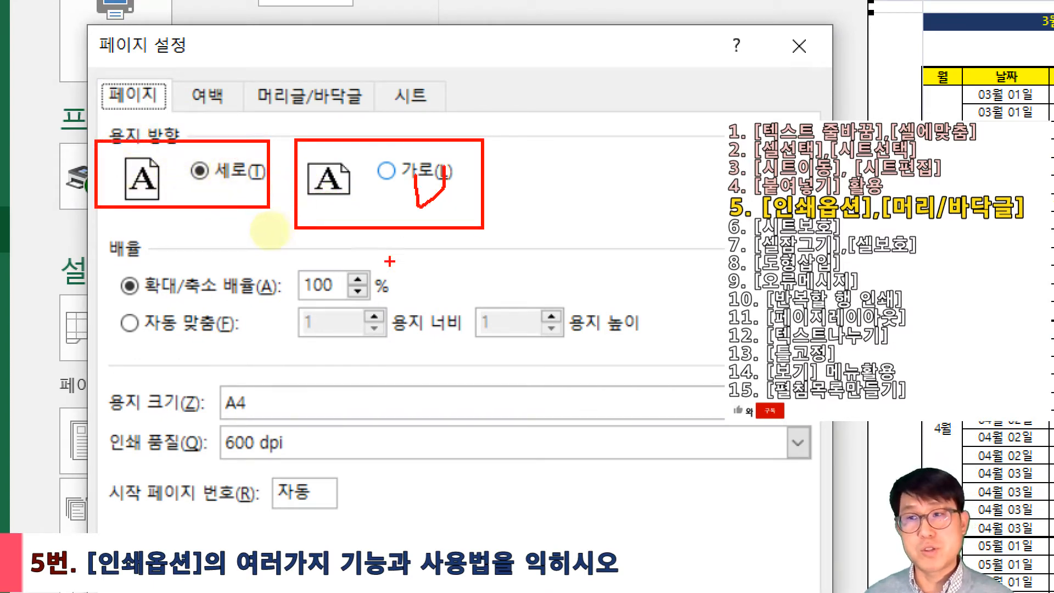
mouse_move(285, 256)
left_mouse_down()
mouse_move(390, 308)
mouse_move(417, 306)
mouse_move(390, 307)
left_mouse_up()
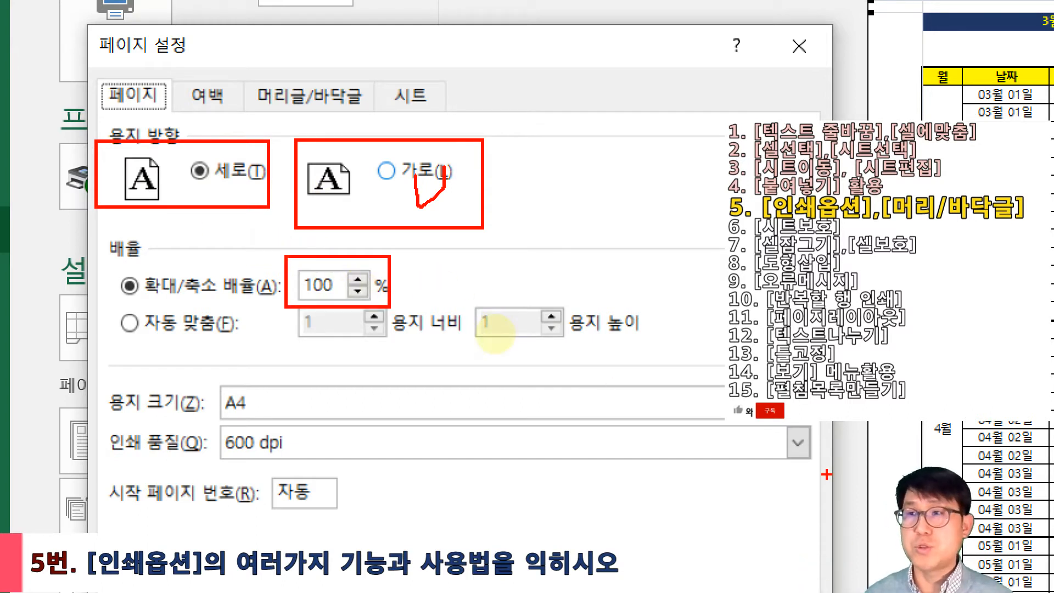
left_click_drag(380, 255, 425, 294)
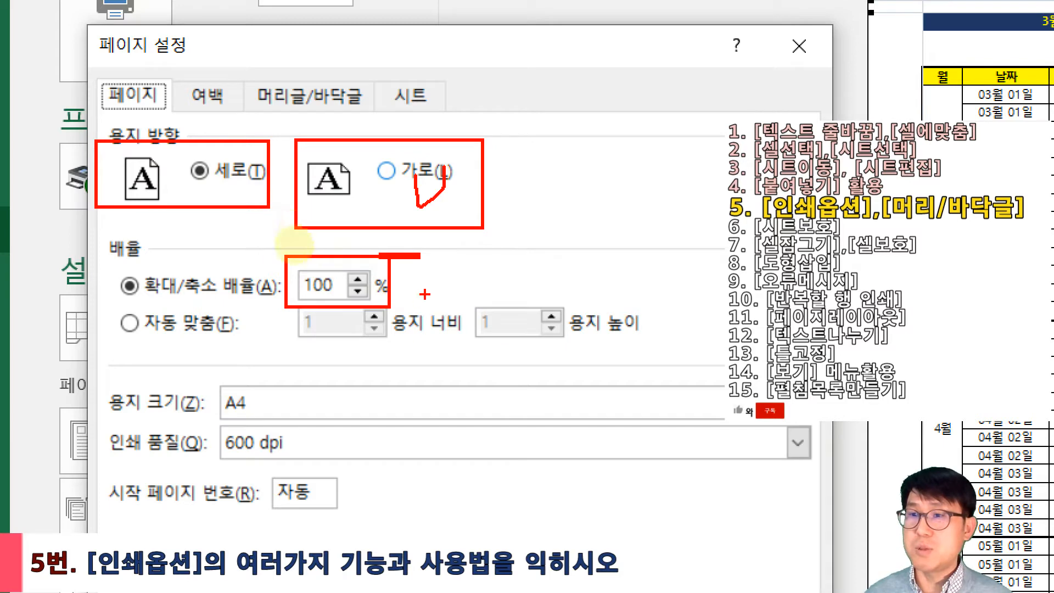
left_click_drag(98, 369, 282, 415)
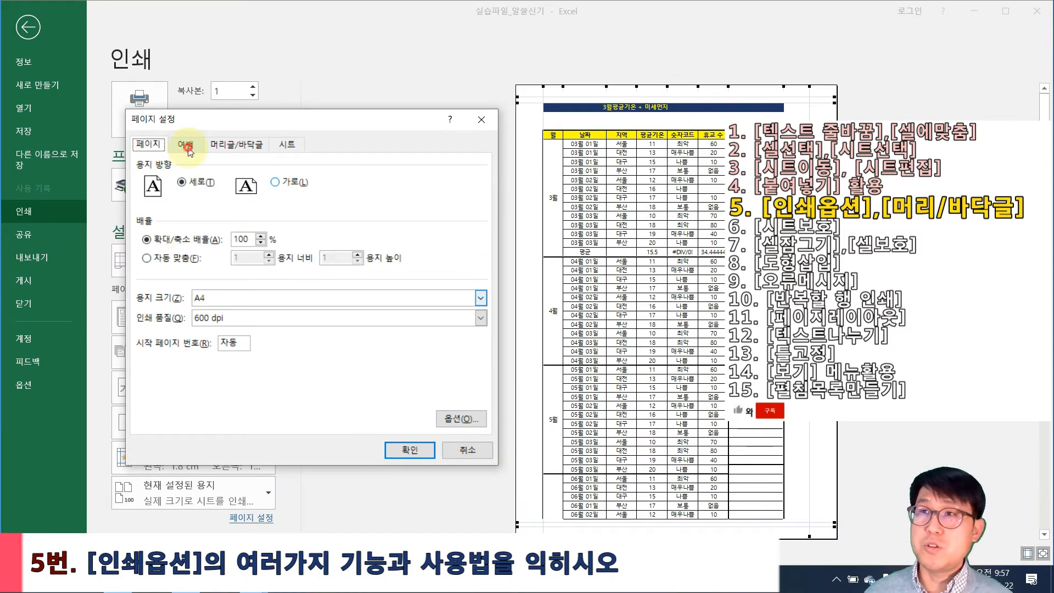
Centre the table horizontally on the page via the Margins tab, then reopen Page Setup
left_click(187, 146)
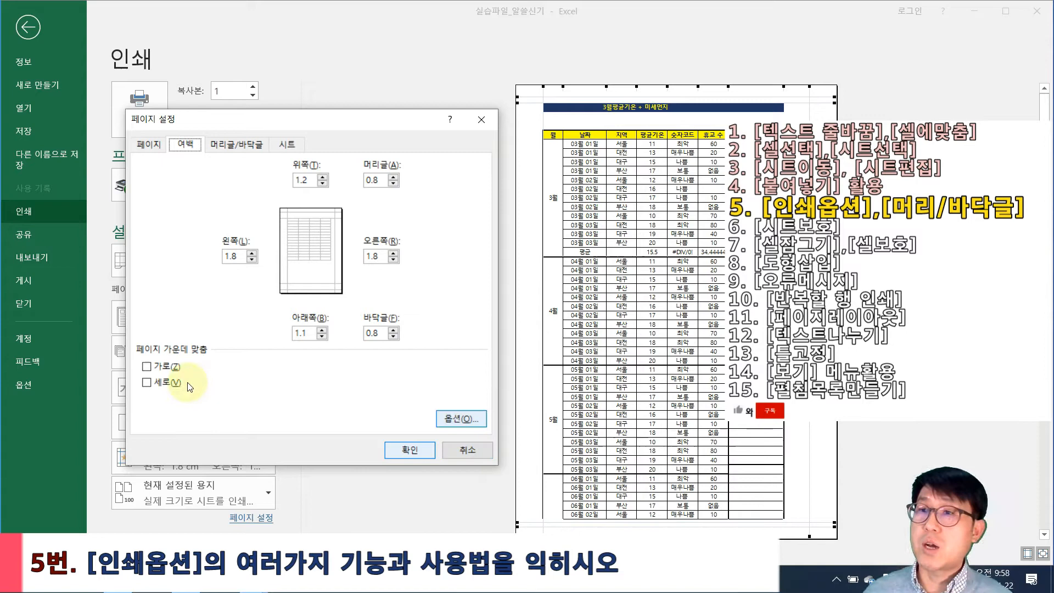
left_click(153, 369)
left_click(420, 447)
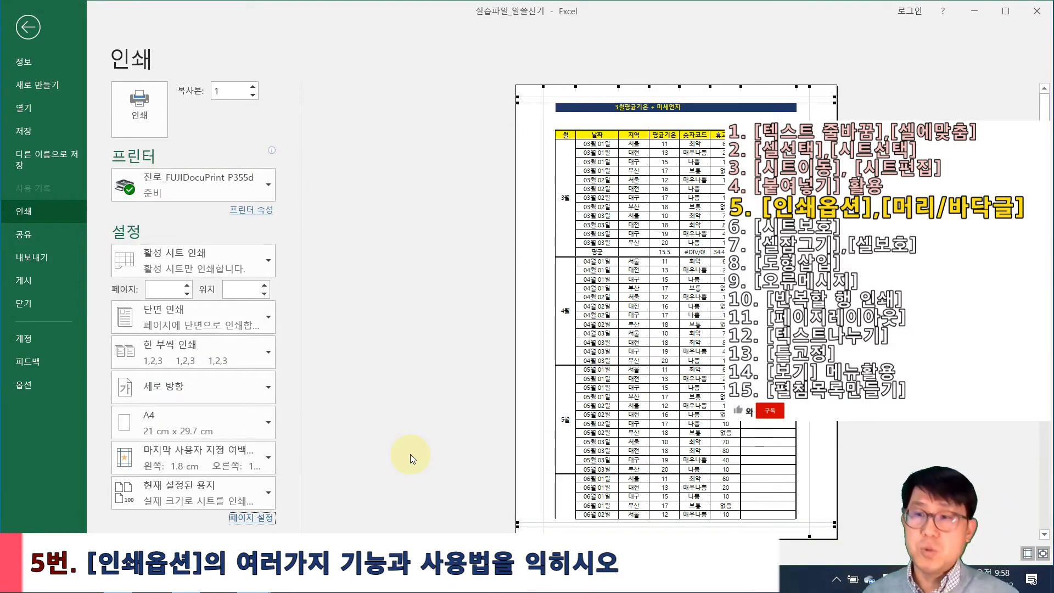
left_click(255, 519)
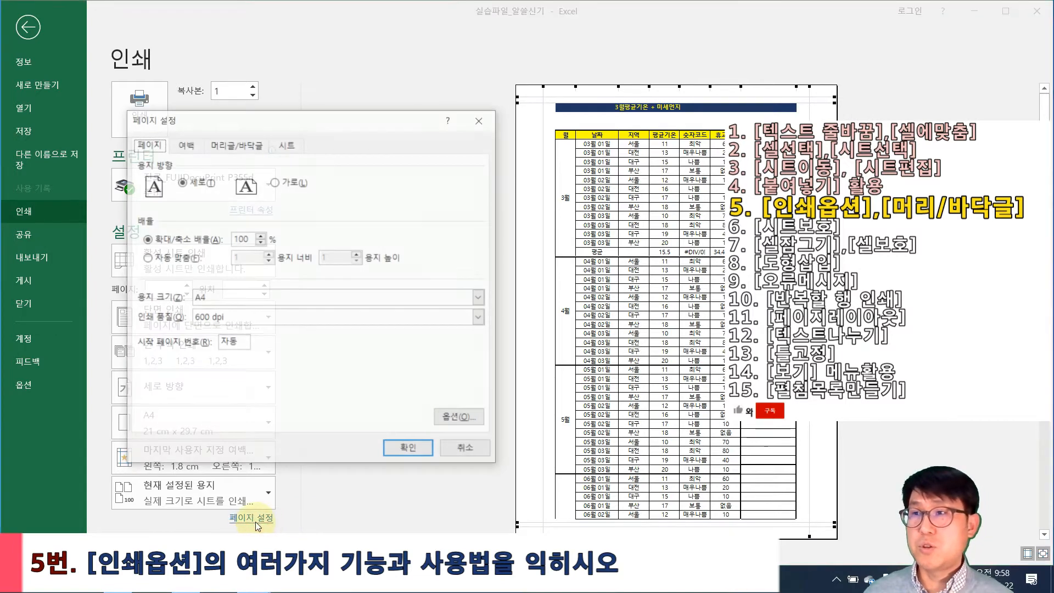
Add a header with 엑셀연습 at left, 힘내자 centred and the current date at right
left_click(226, 149)
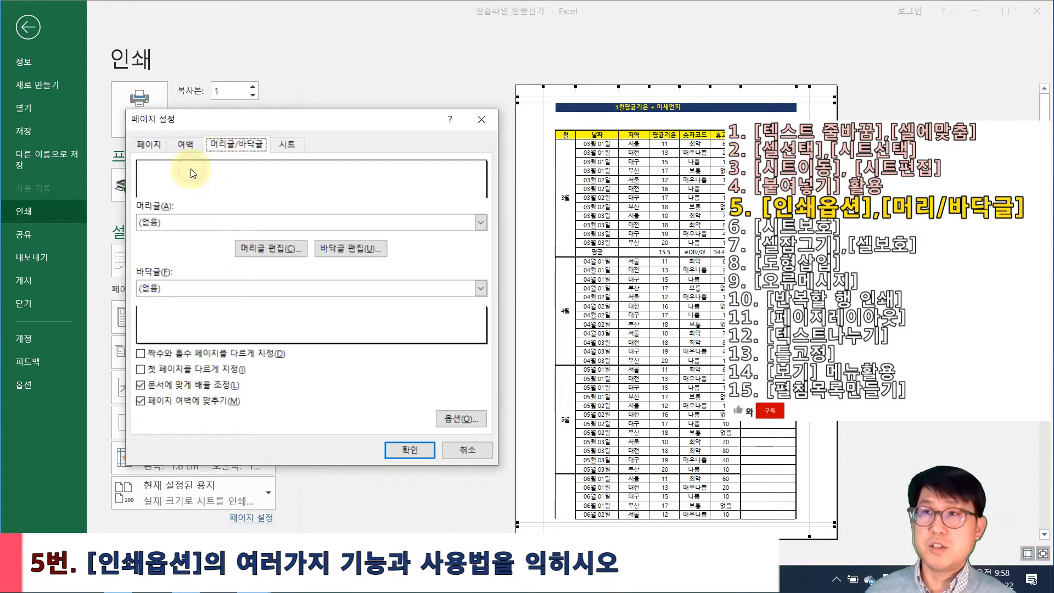
left_click(282, 248)
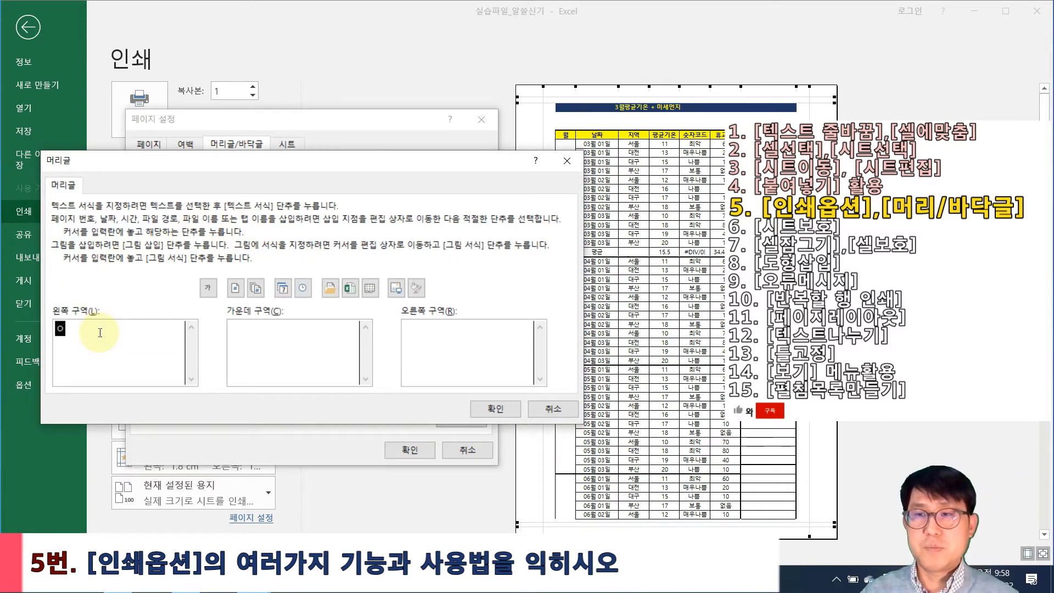
type("엑셀연습")
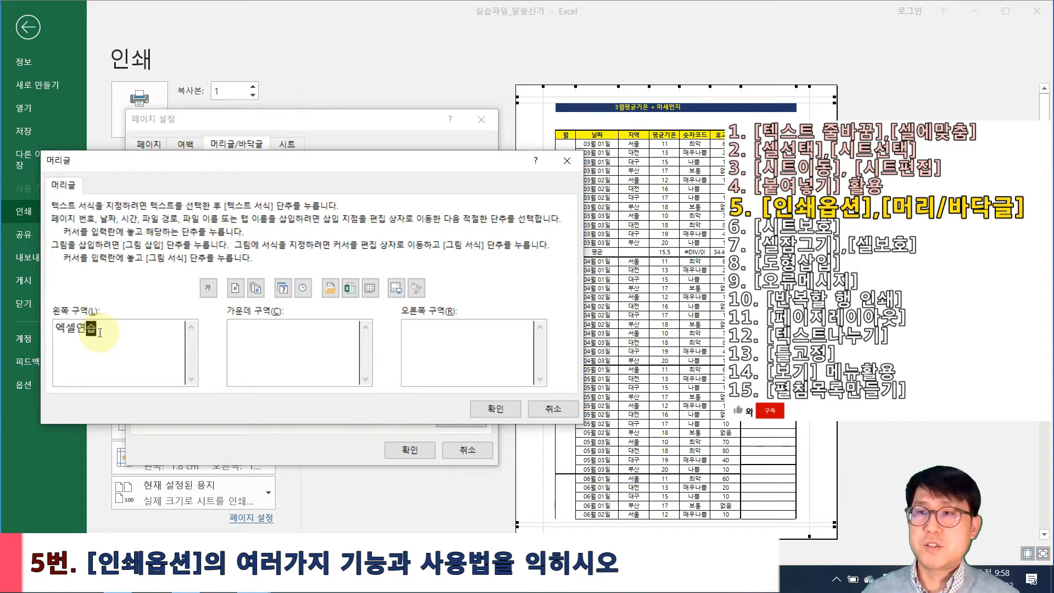
left_click(269, 328)
type("히내")
key("BackSpace")
key("BackSpace")
type("ㅎ")
type("힘내자")
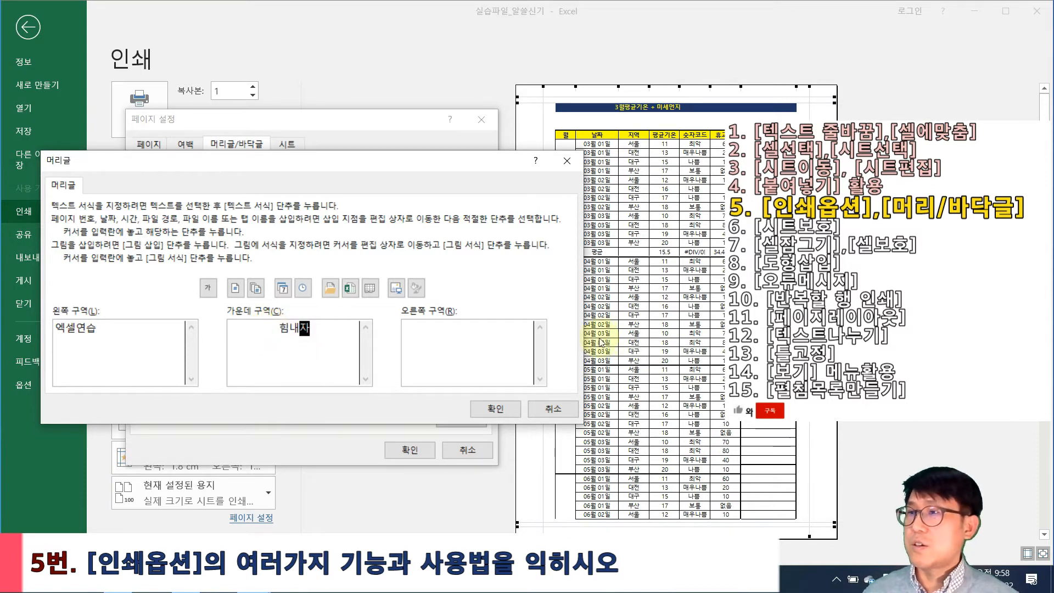
left_click(281, 290)
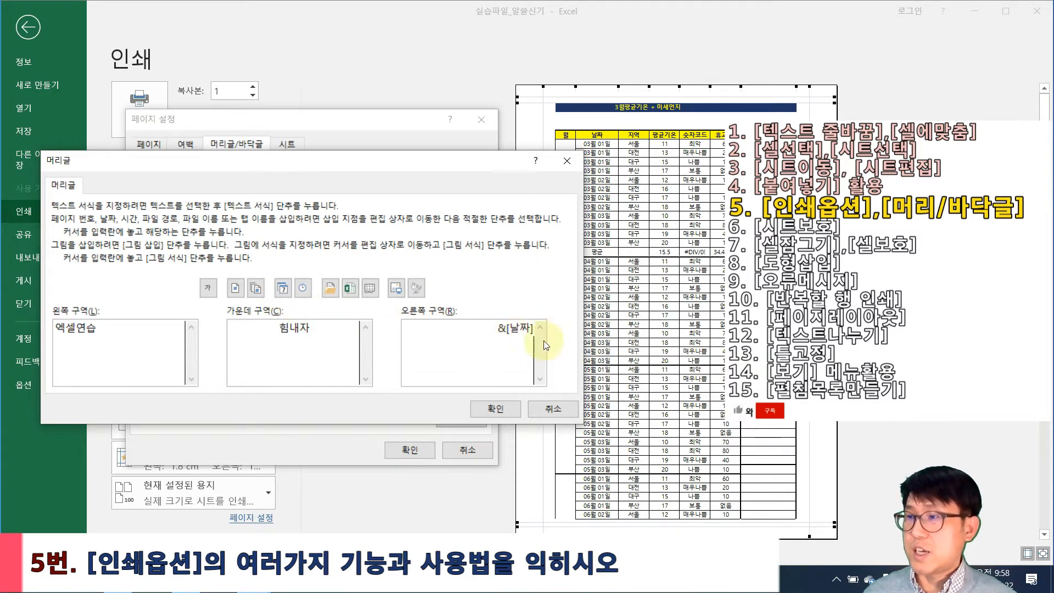
left_click(494, 409)
left_click(412, 452)
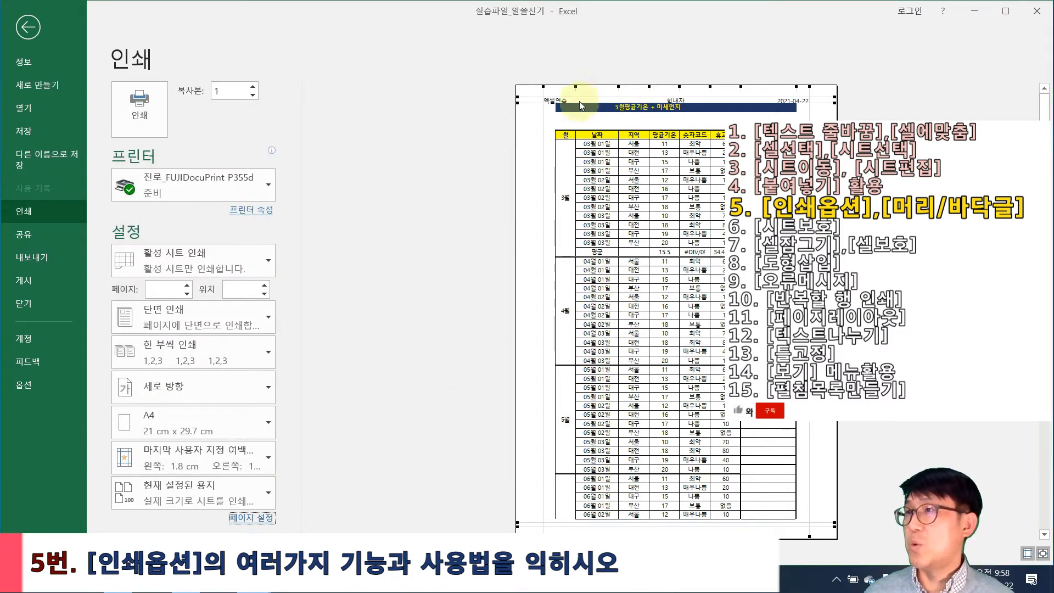
Drag the top margin line down in the preview so the table starts lower
left_click_drag(532, 104, 534, 118)
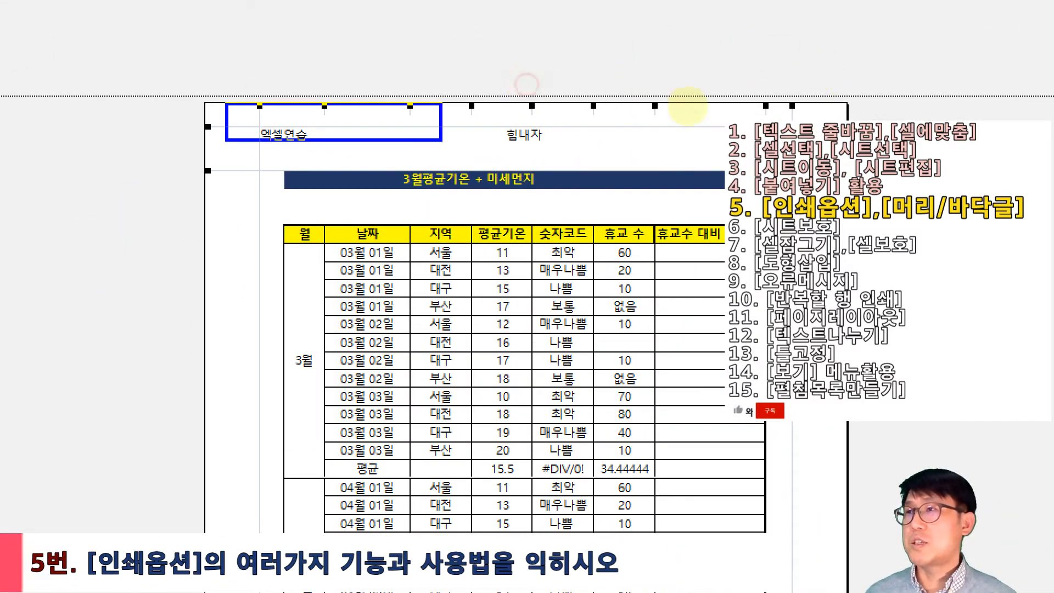
left_click_drag(846, 165, 847, 169)
left_click_drag(697, 79, 735, 81)
left_click_drag(505, 81, 553, 101)
left_click_drag(285, 79, 324, 87)
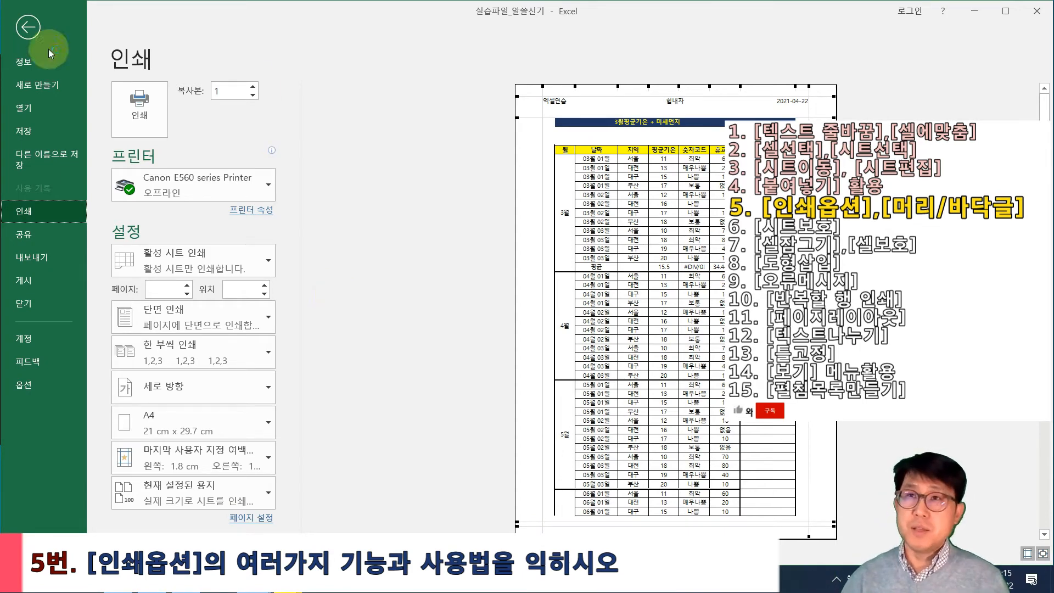
Exit the print preview to the temperature worksheet, briefly checking the File info page
left_click(19, 36)
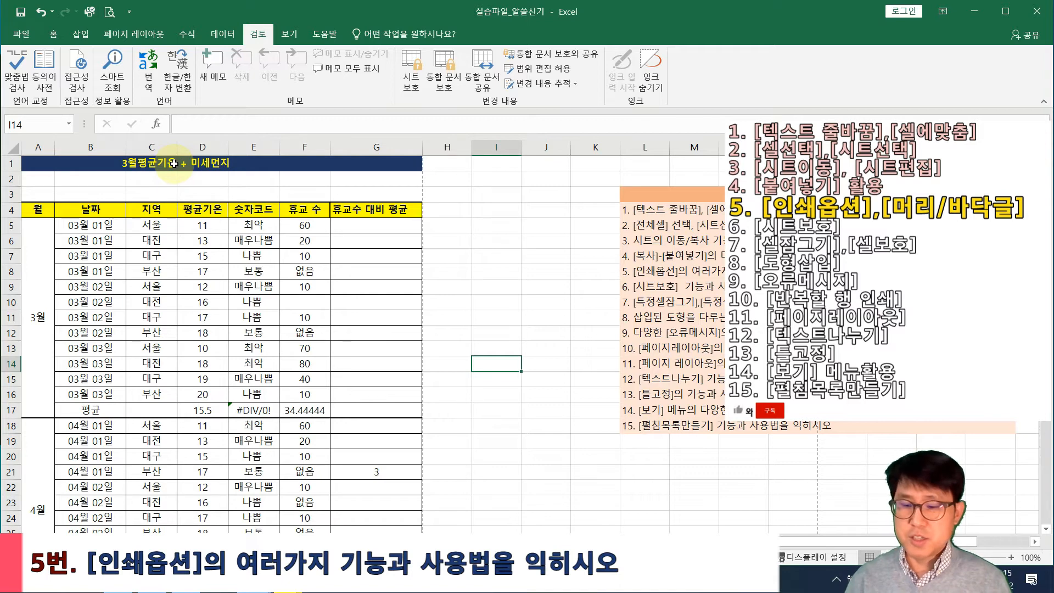
left_click(503, 322)
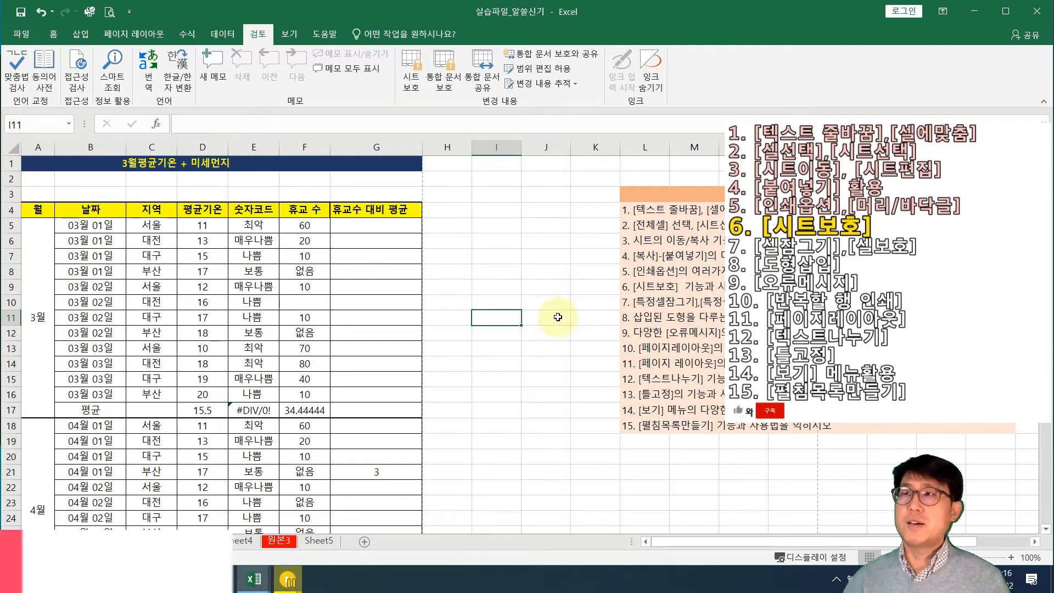
left_click(18, 30)
key("Escape")
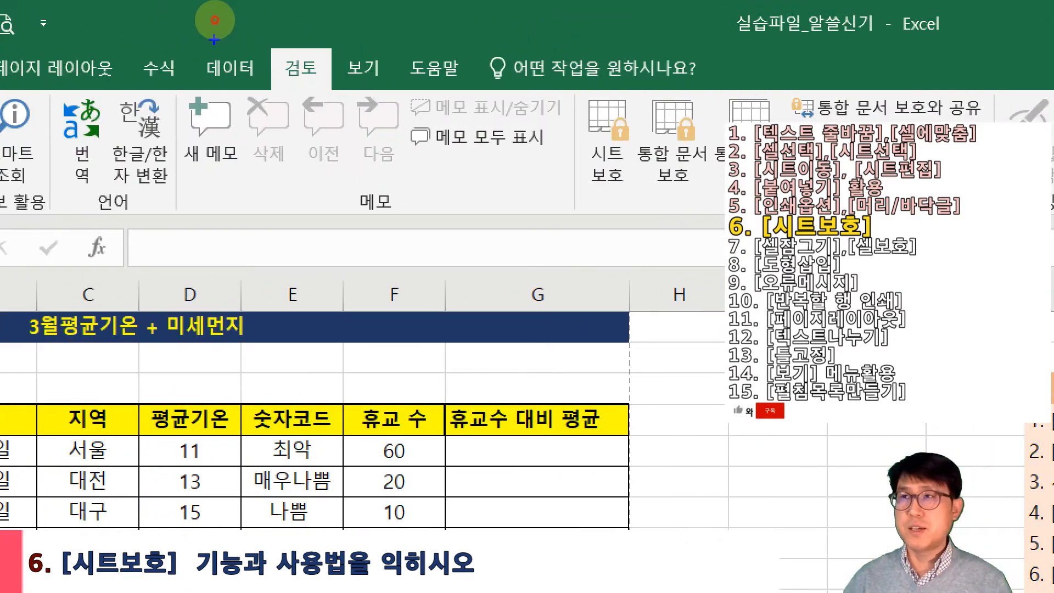
left_click_drag(270, 49, 326, 97)
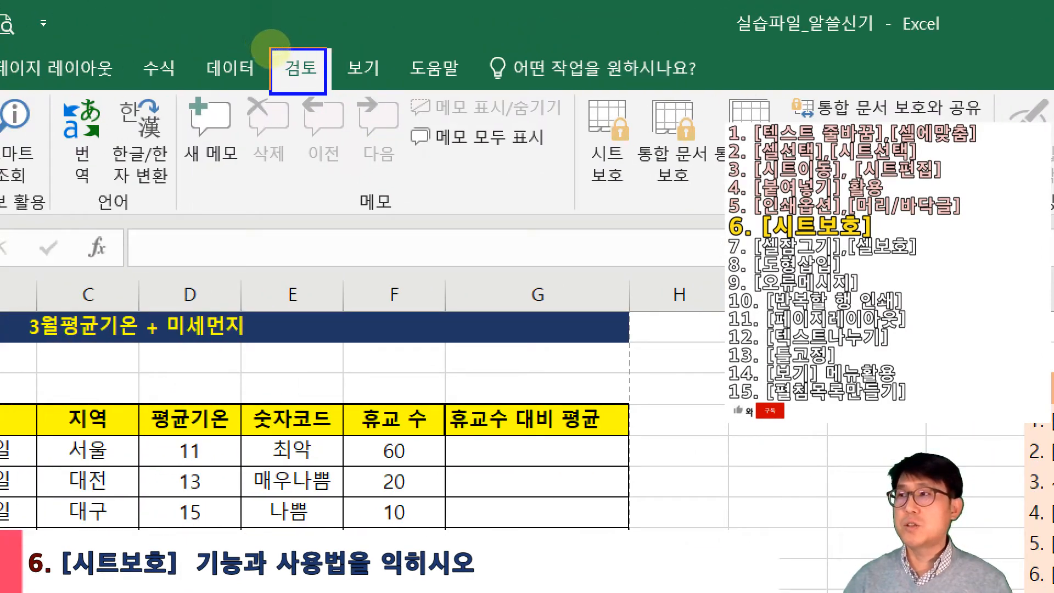
left_click_drag(582, 95, 649, 209)
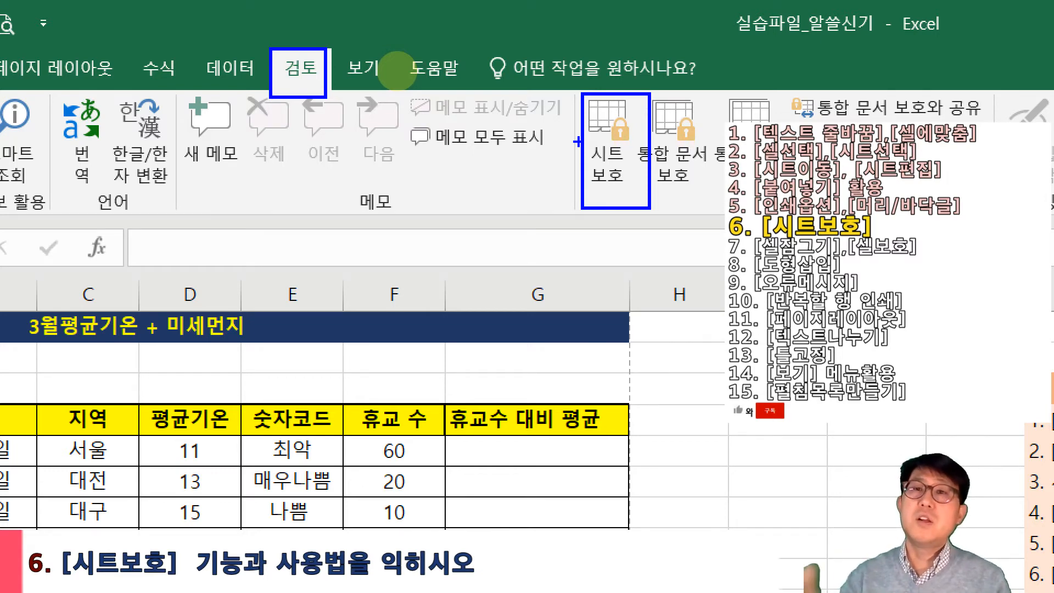
key("Escape")
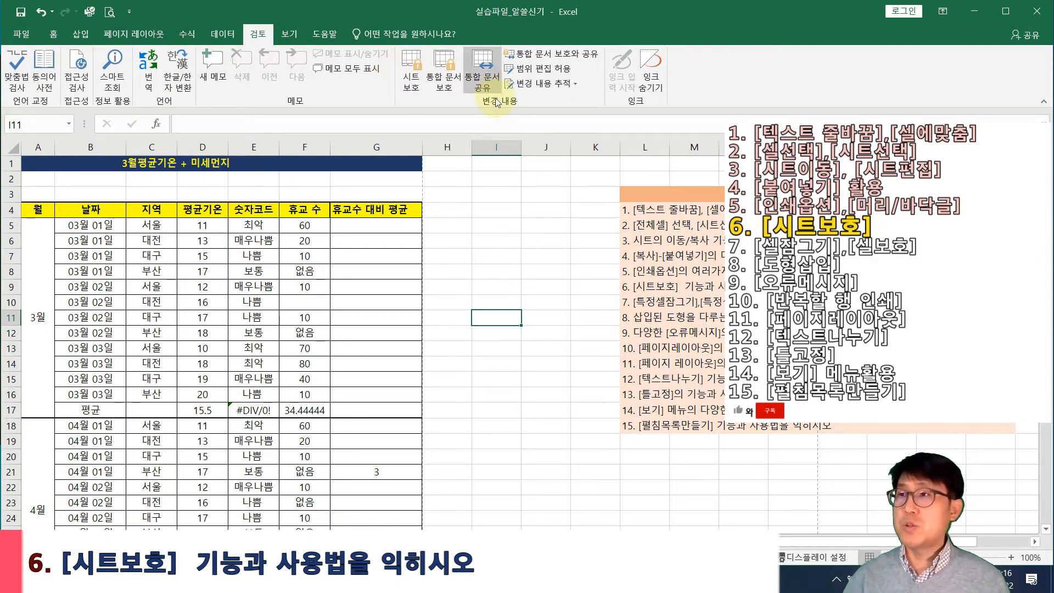
Protect the sheet with a password, then unprotect it by entering that password
left_click(488, 272)
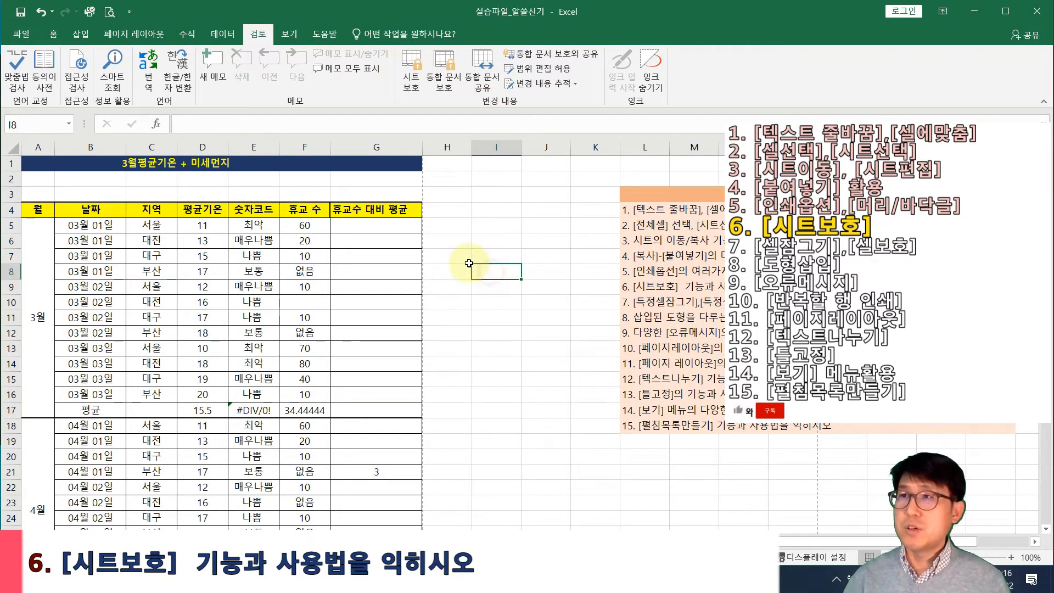
left_click(411, 71)
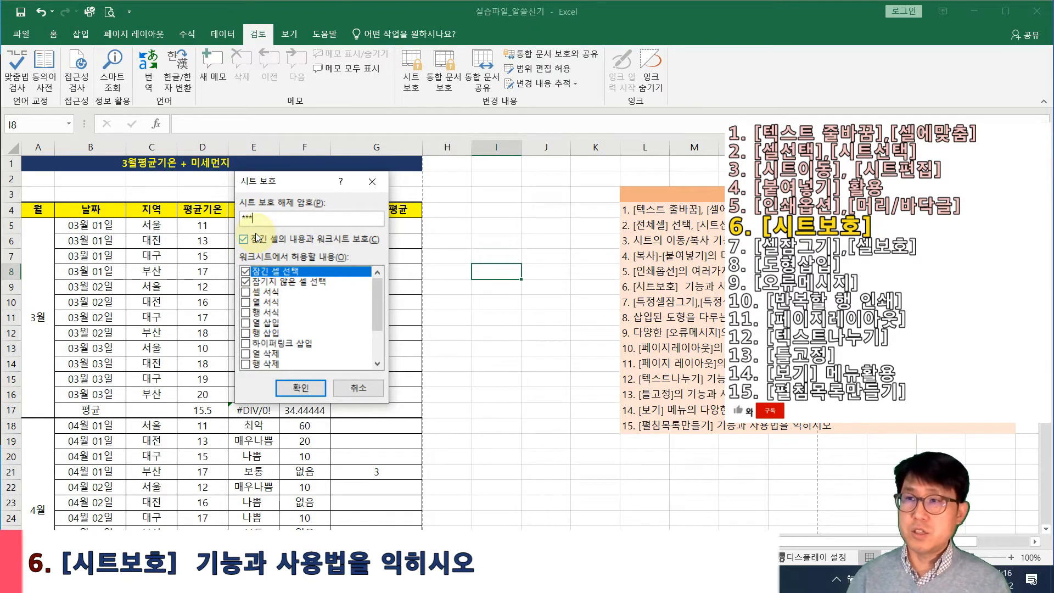
key("Return")
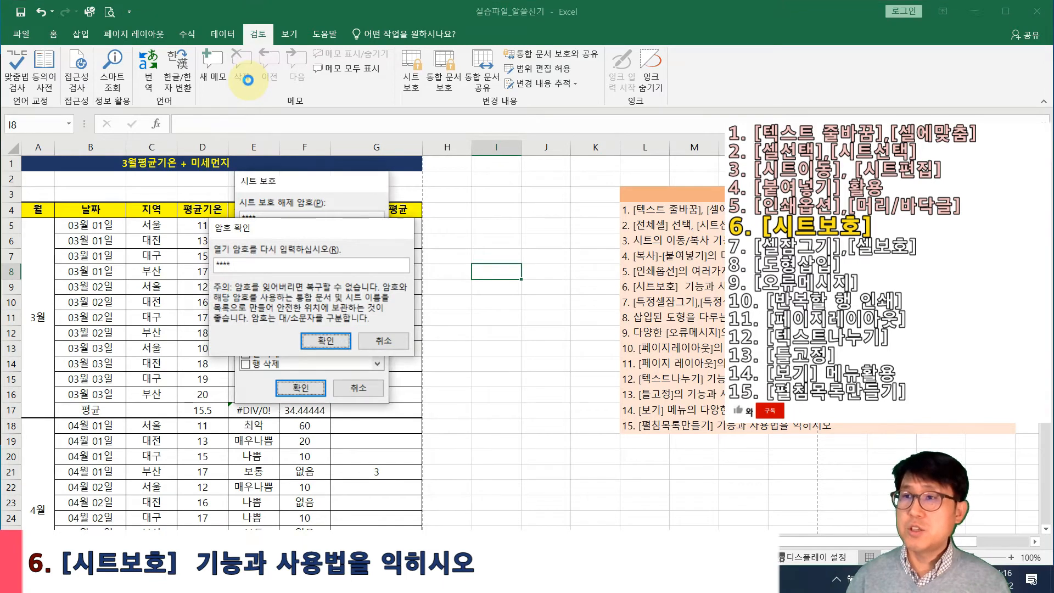
key("Return")
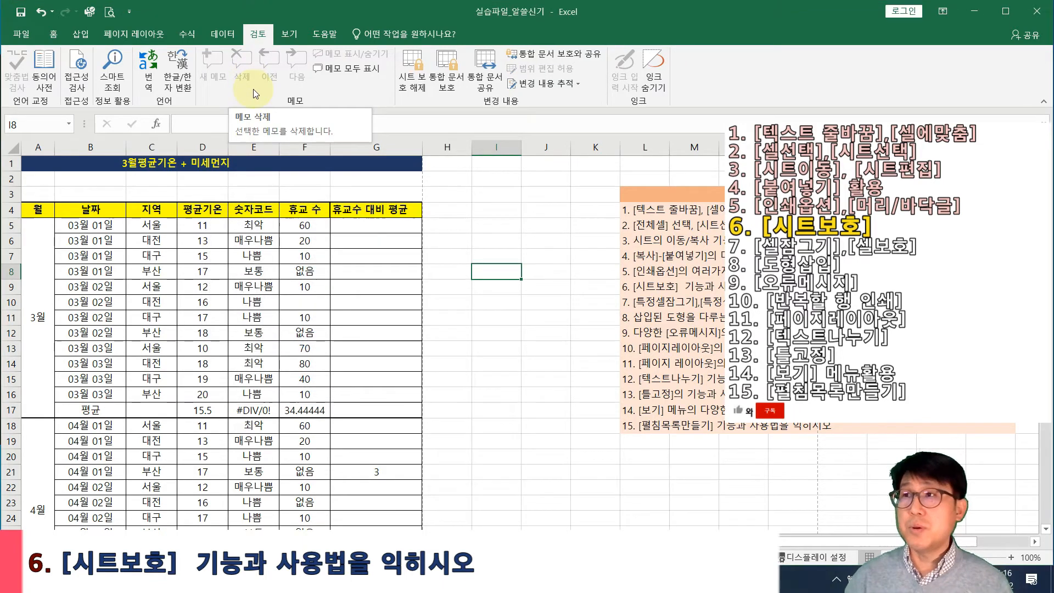
left_click(414, 86)
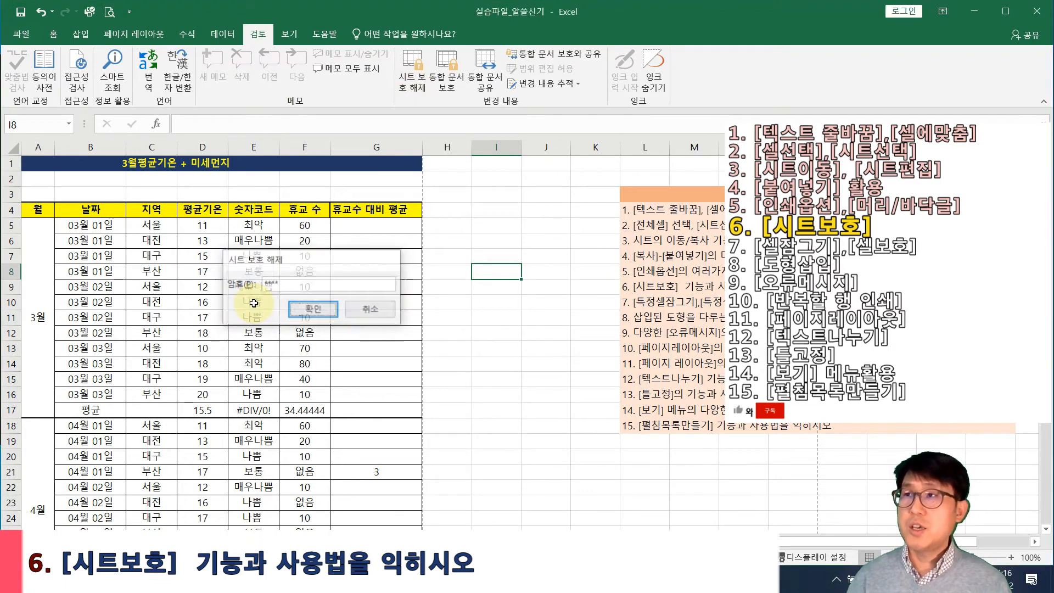
key("Return")
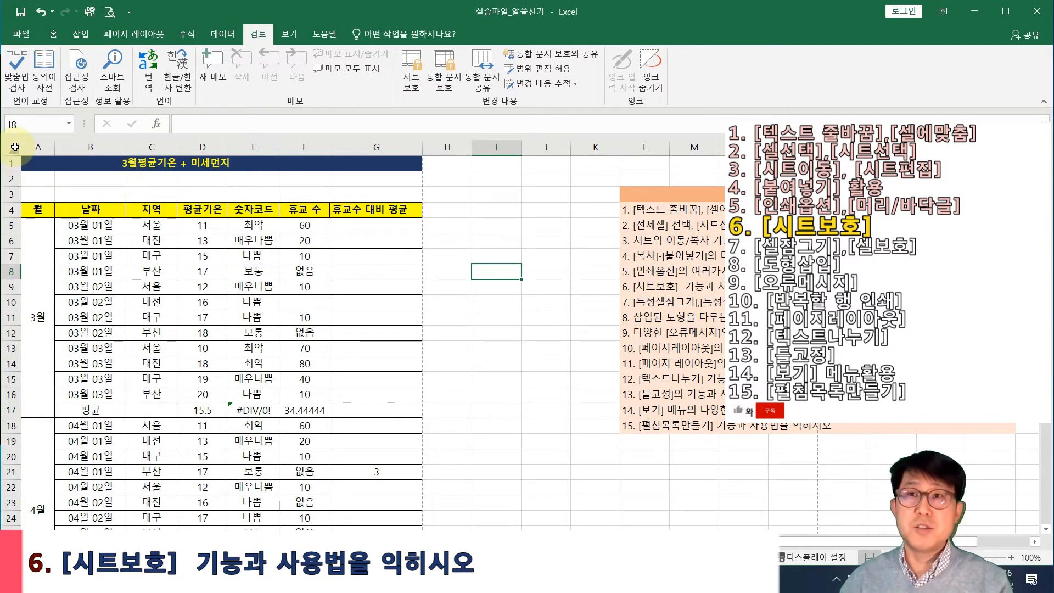
Select the whole sheet and open Format Cells from the right-click menu
left_click(15, 148)
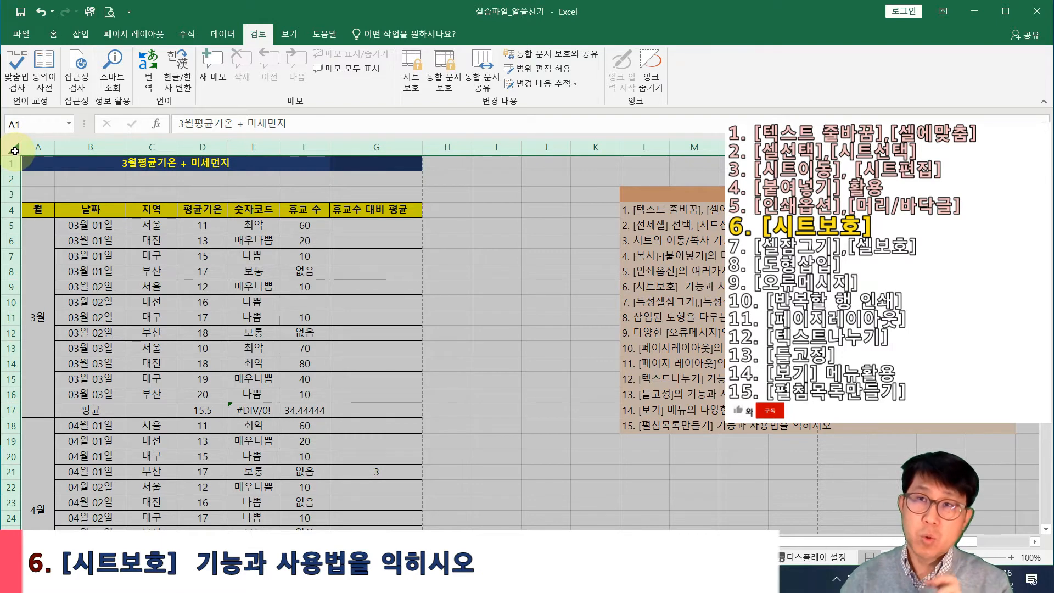
right_click(14, 147)
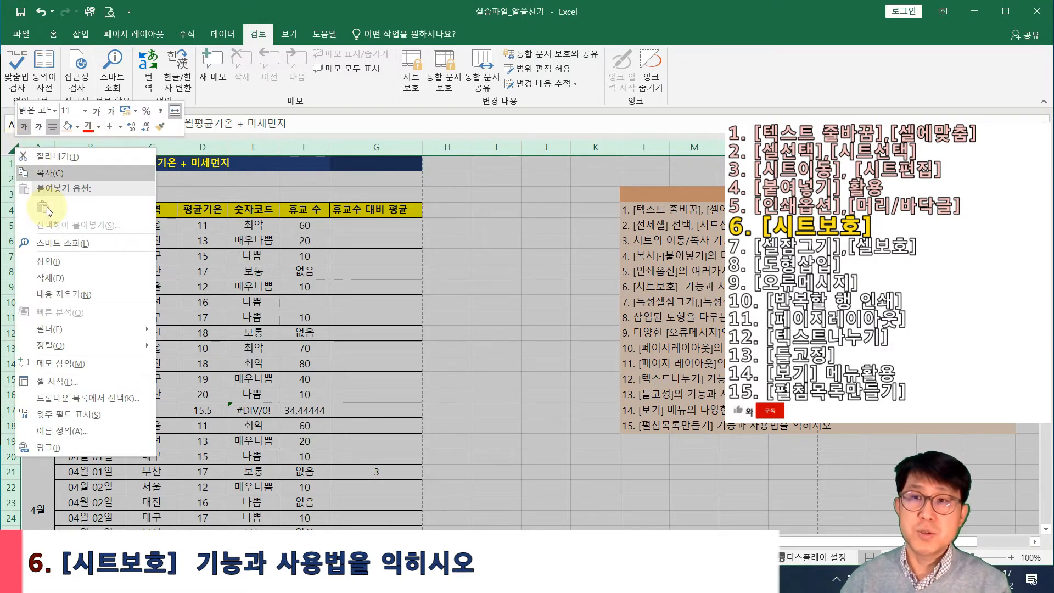
left_click(67, 380)
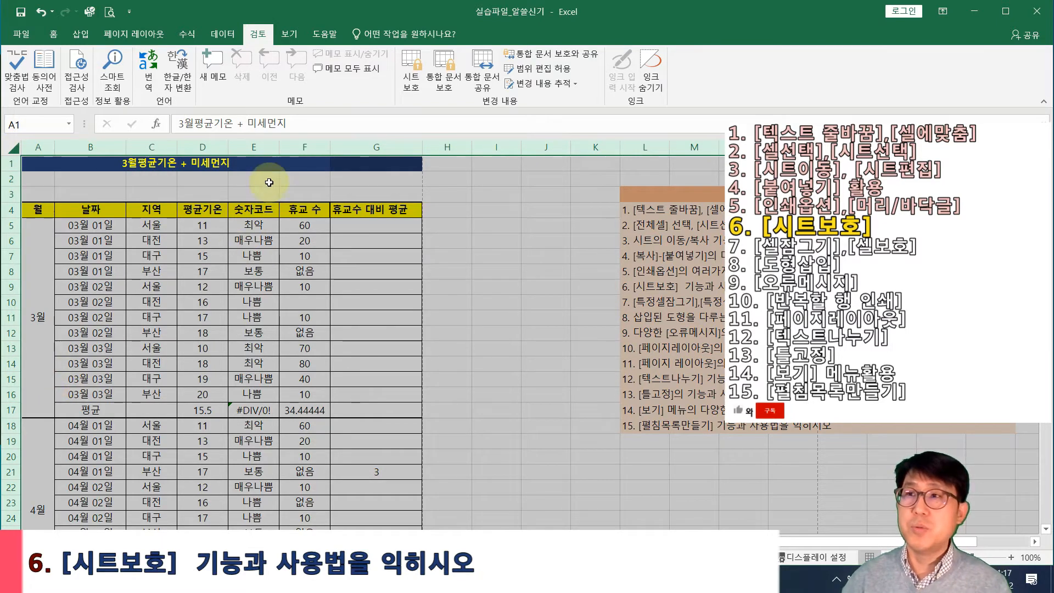
Browse the Format Cells tabs back to Protection and close the dialog, leaving cells Locked
left_click_drag(211, 207, 327, 206)
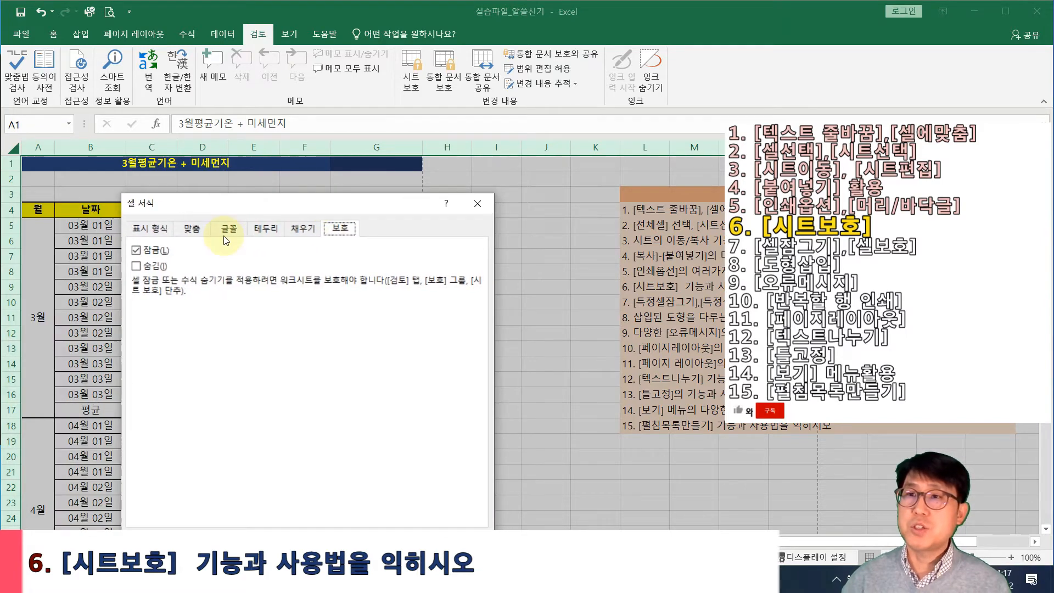
left_click(154, 230)
left_click(192, 228)
left_click(228, 228)
left_click(266, 228)
left_click(303, 229)
left_click(339, 228)
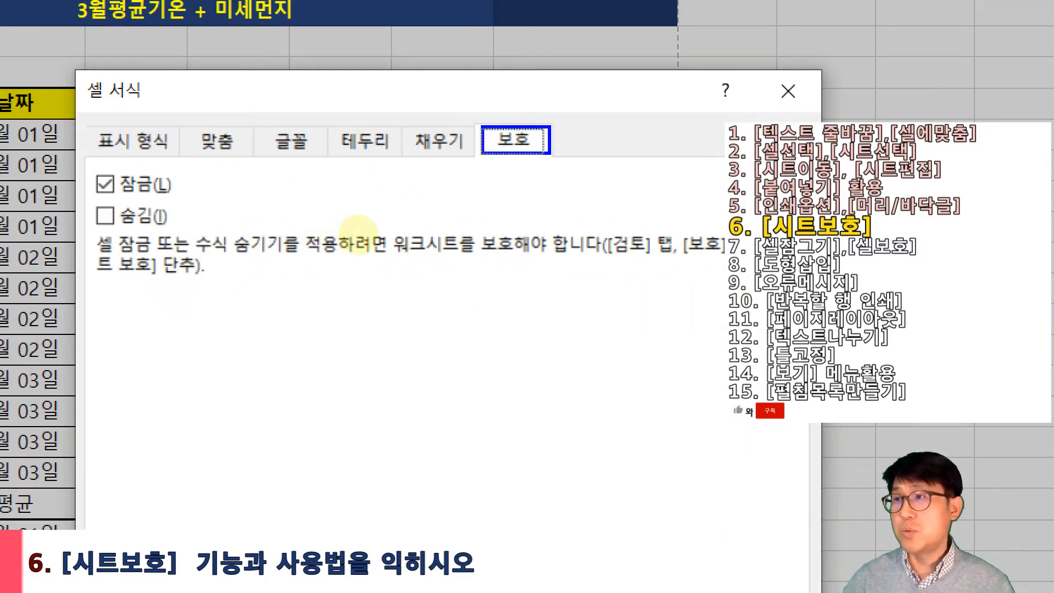
left_click_drag(85, 166, 192, 203)
left_click_drag(136, 175, 161, 191)
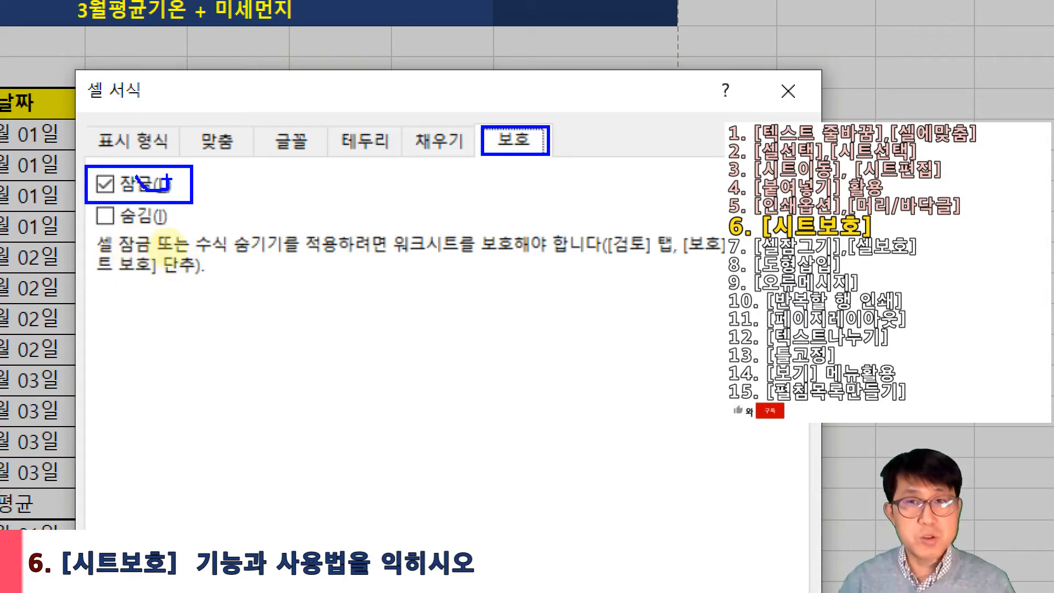
key("Escape")
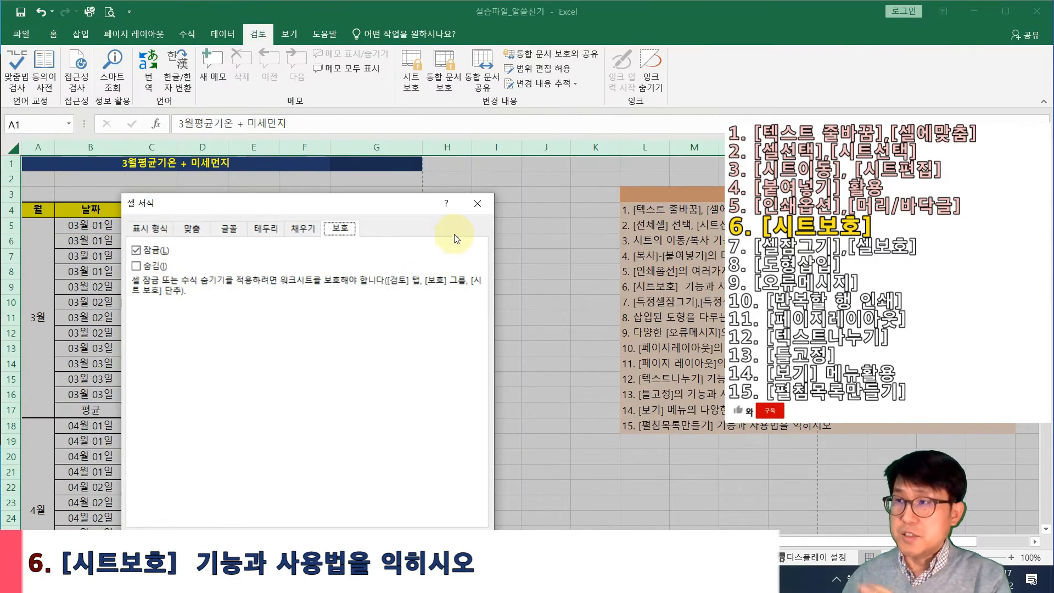
left_click(476, 204)
left_click(481, 260)
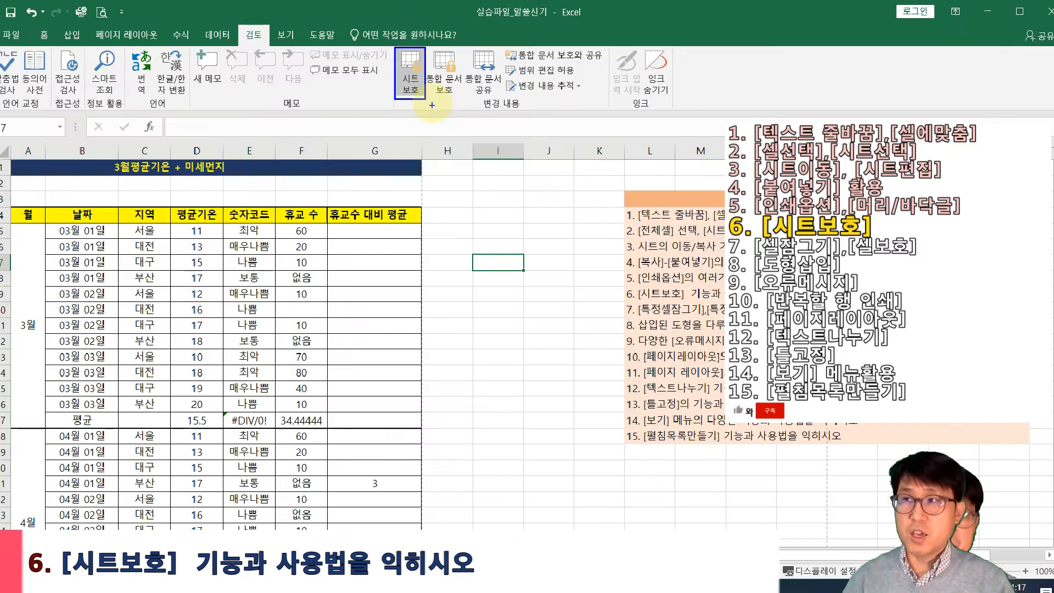
Protect the sheet again with a password, confirming it a second time
left_click(412, 79)
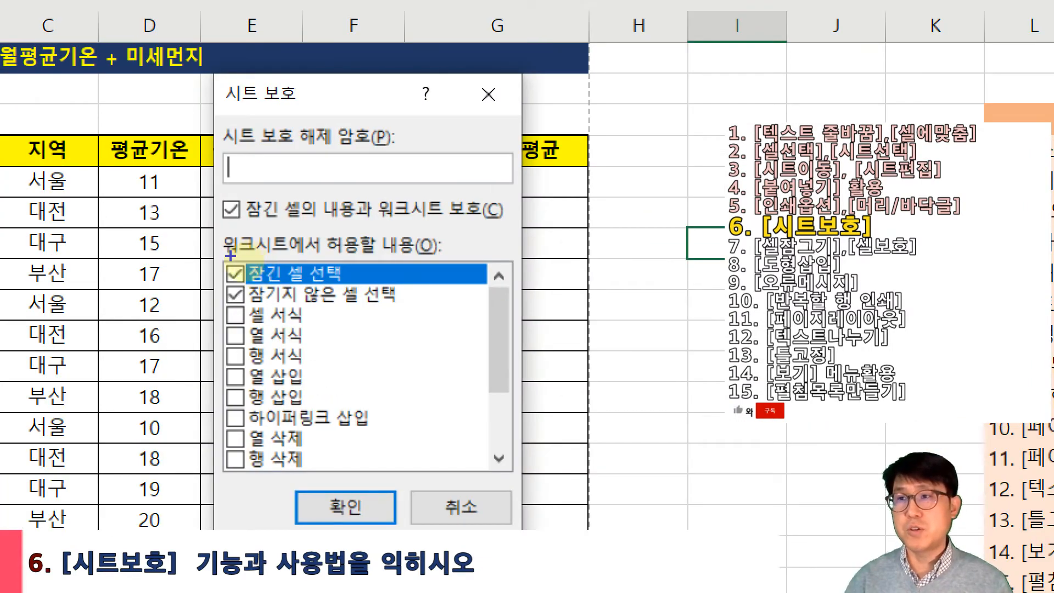
mouse_move(230, 255)
left_mouse_down()
mouse_move(301, 287)
mouse_move(352, 298)
mouse_move(352, 287)
left_mouse_up()
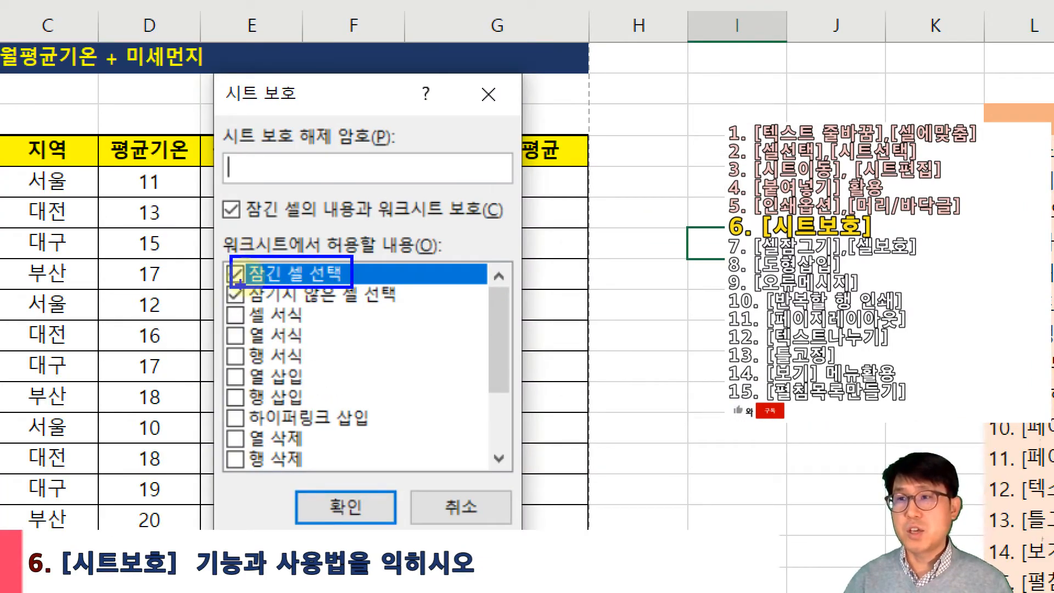
mouse_move(222, 266)
left_mouse_down()
mouse_move(228, 277)
mouse_move(267, 281)
left_mouse_up()
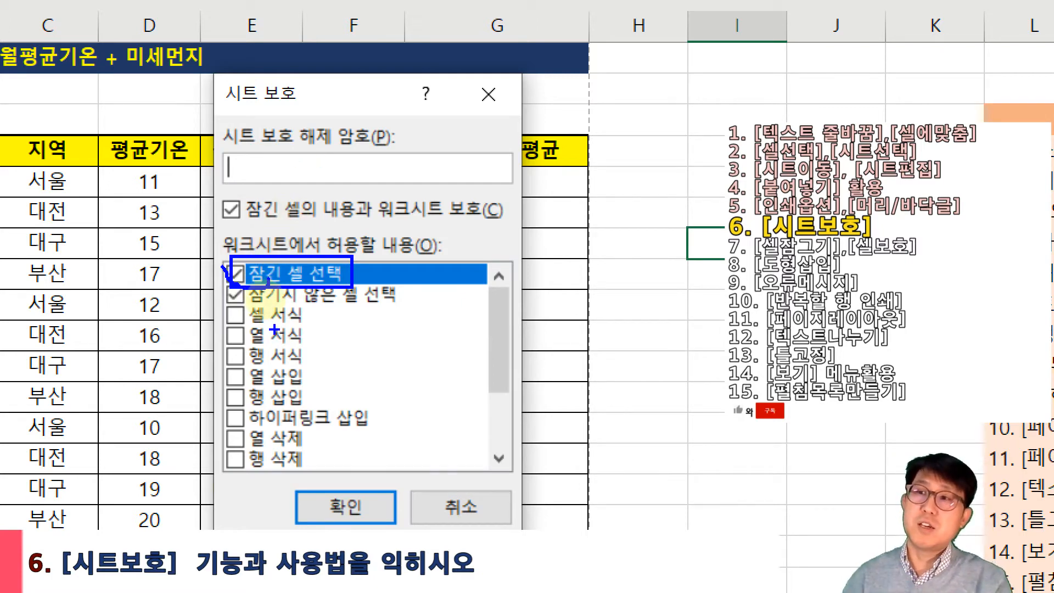
mouse_move(217, 260)
left_mouse_down()
mouse_move(283, 312)
mouse_move(425, 310)
left_mouse_up()
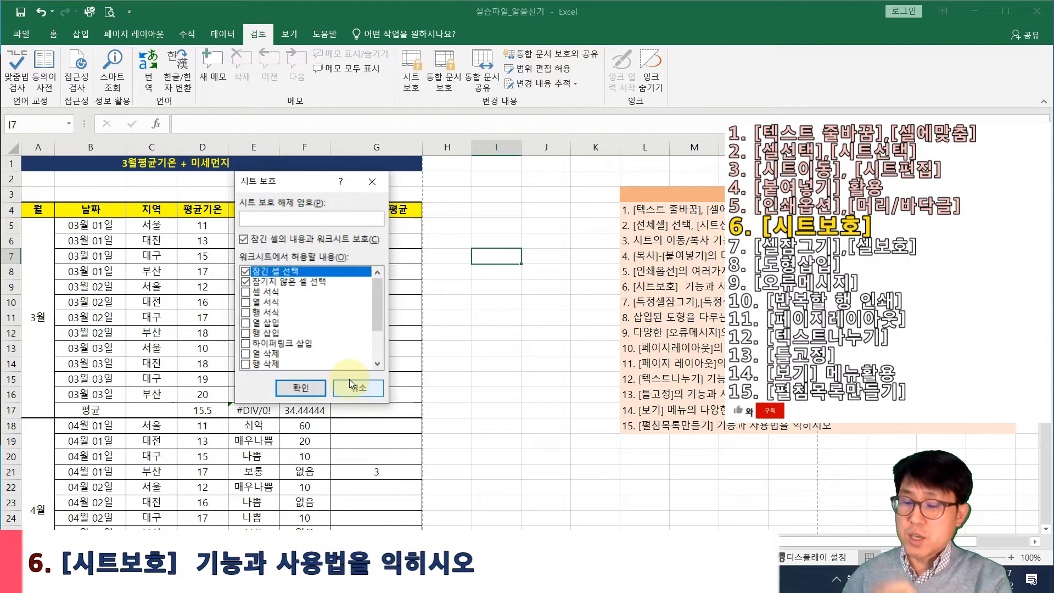
type("4")
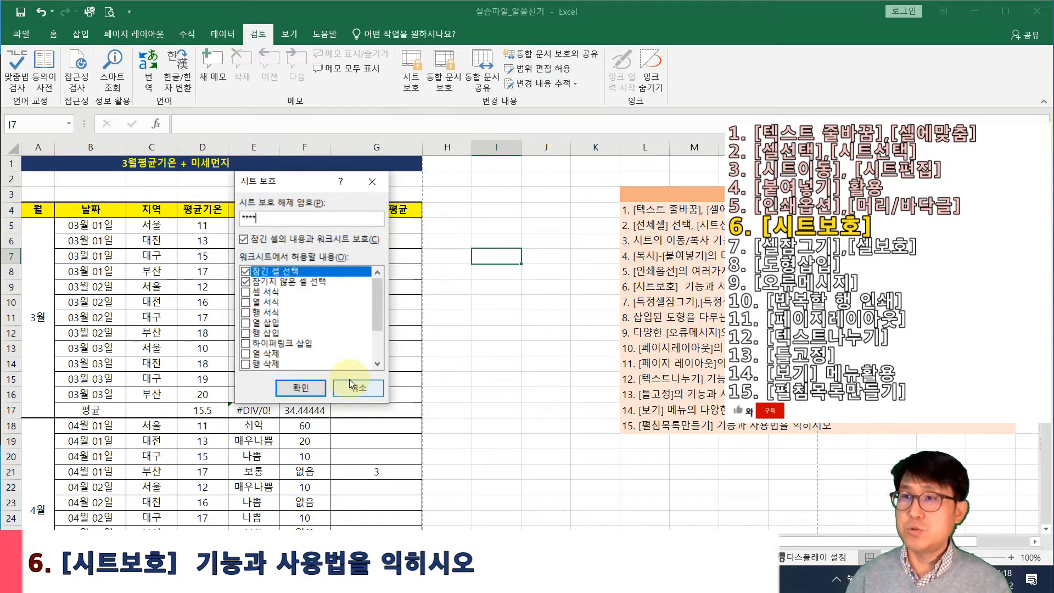
key("Return")
type("1234")
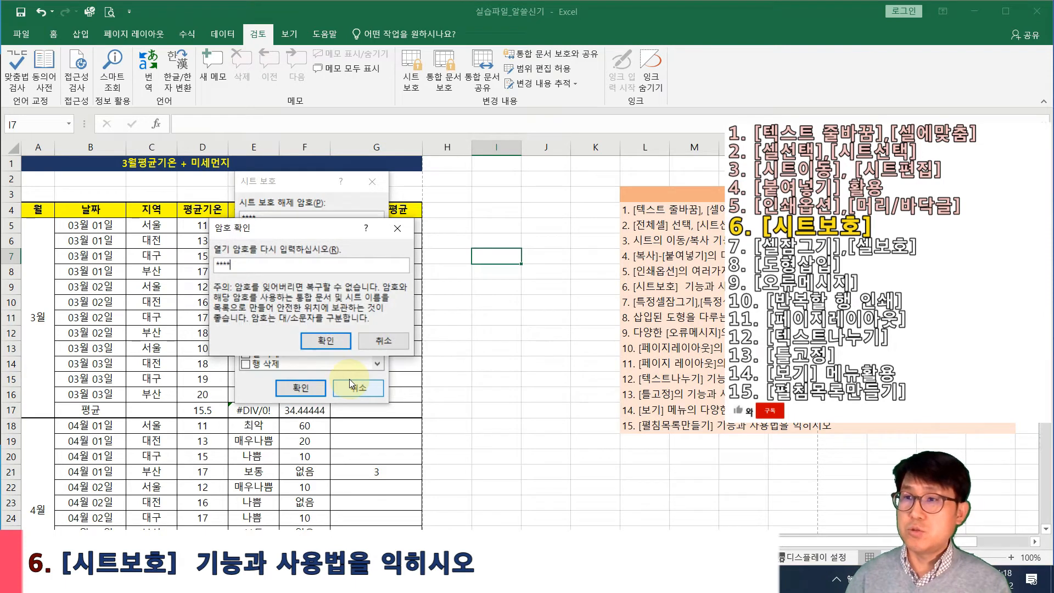
key("Return")
Try selecting and editing cells, then dismiss the protected-sheet warning
left_click(331, 305)
left_click(269, 227)
left_click(312, 245)
left_click(267, 262)
double_click(291, 309)
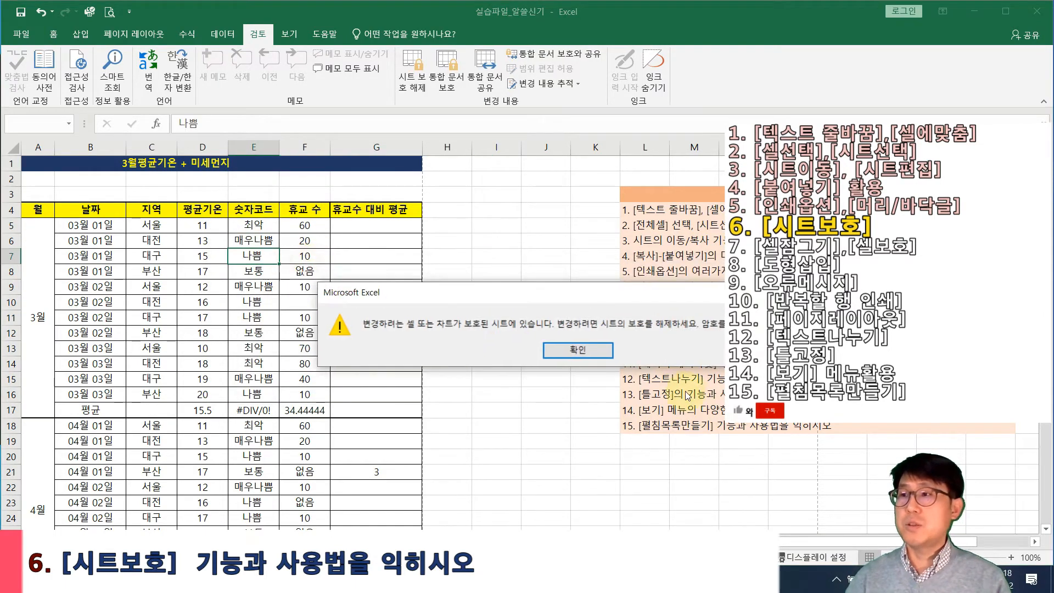
left_click(638, 365)
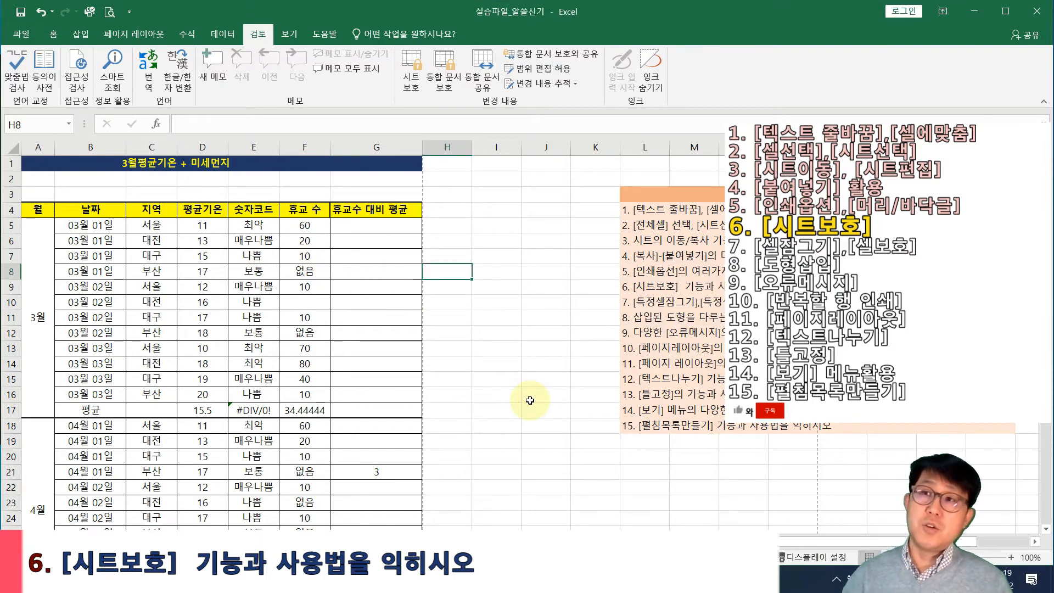
Protect the sheet with 잠긴 셀 선택 (select locked cells) unchecked
left_click(274, 411)
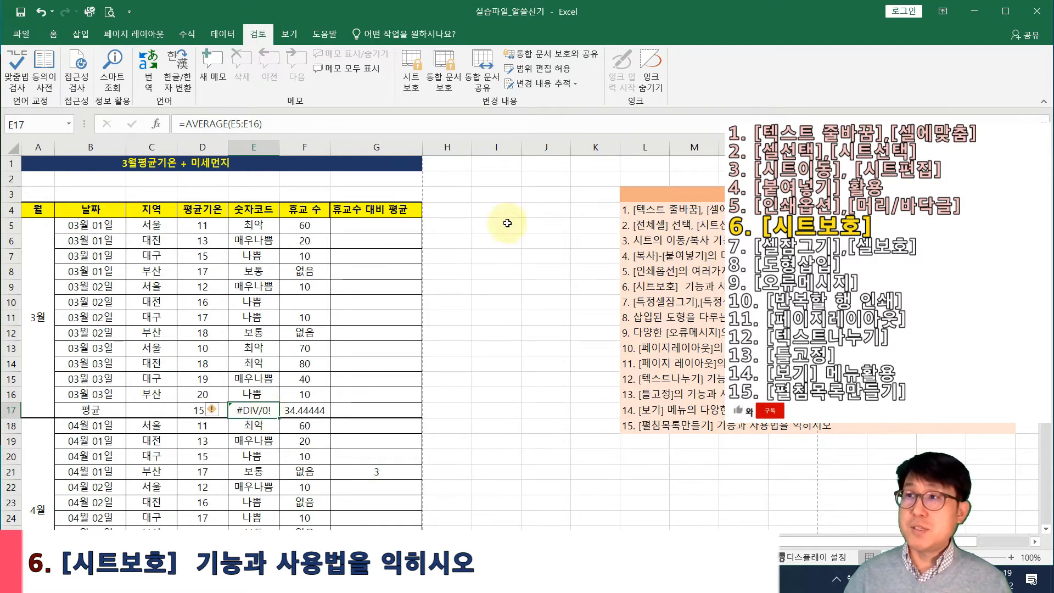
left_click(494, 195)
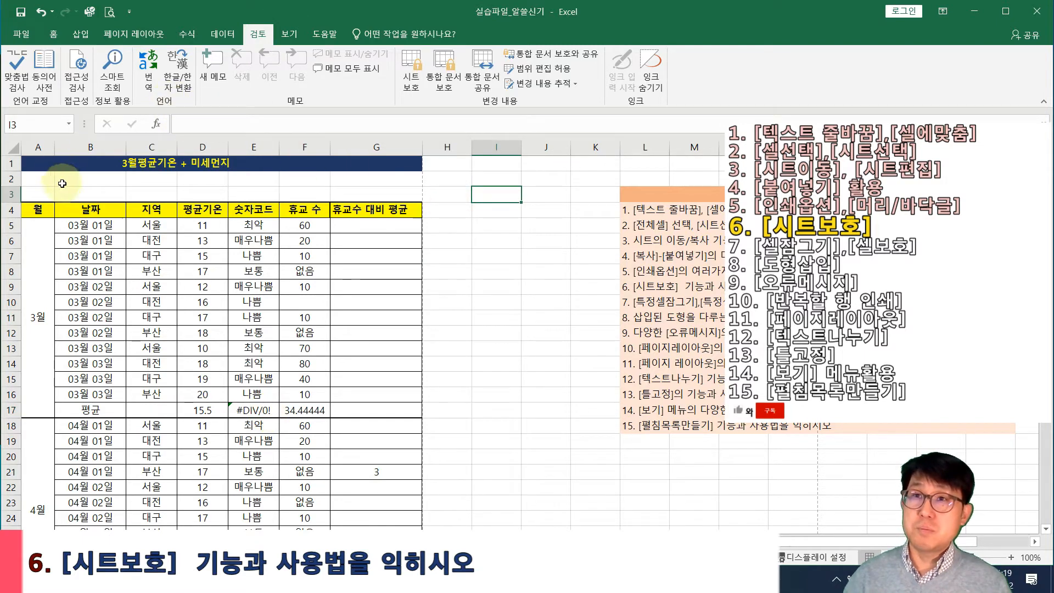
left_click(101, 181)
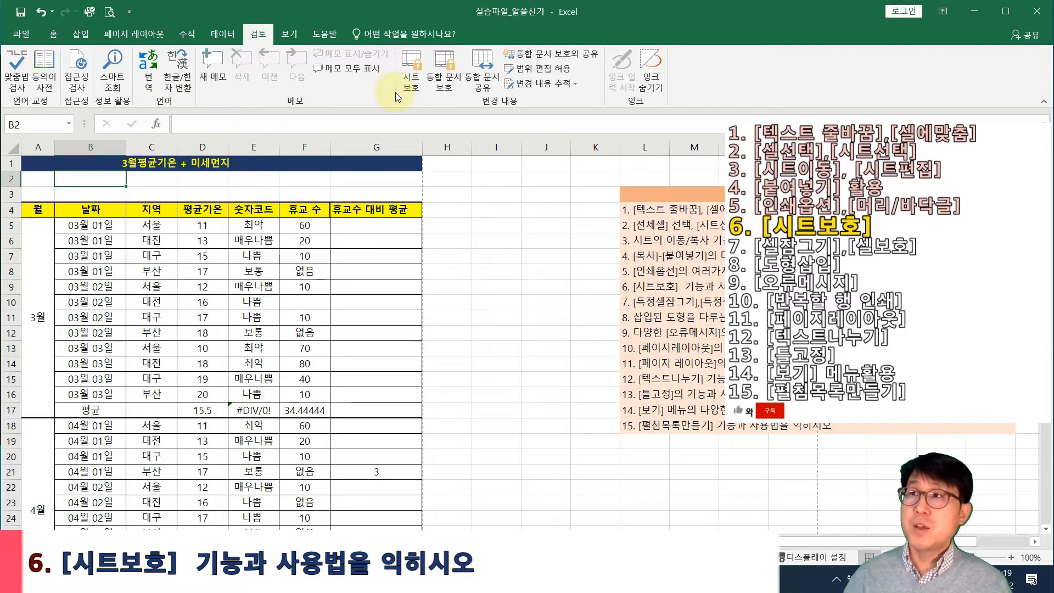
left_click(410, 81)
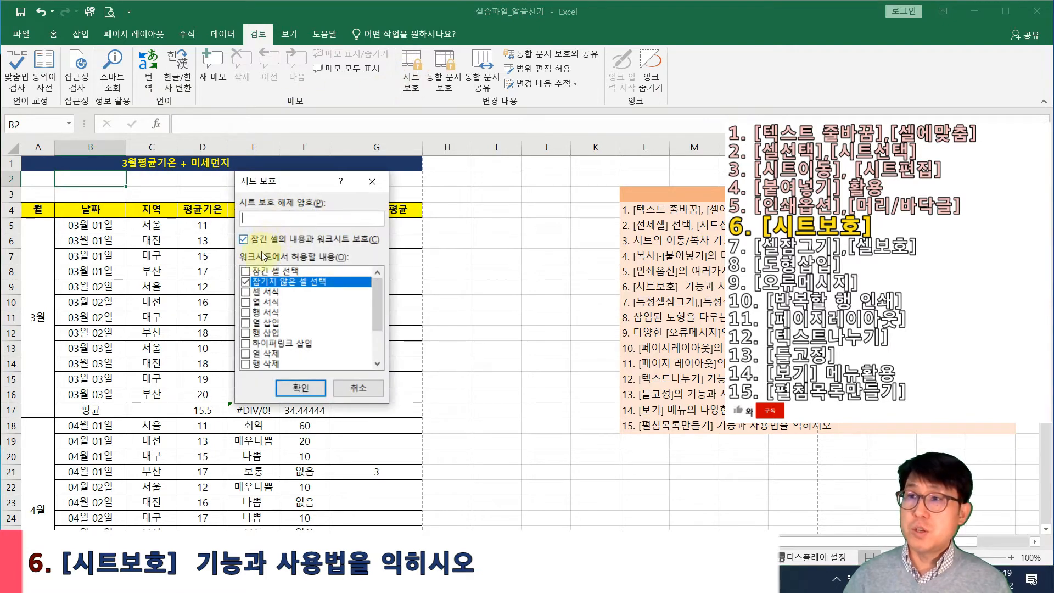
left_click(245, 270)
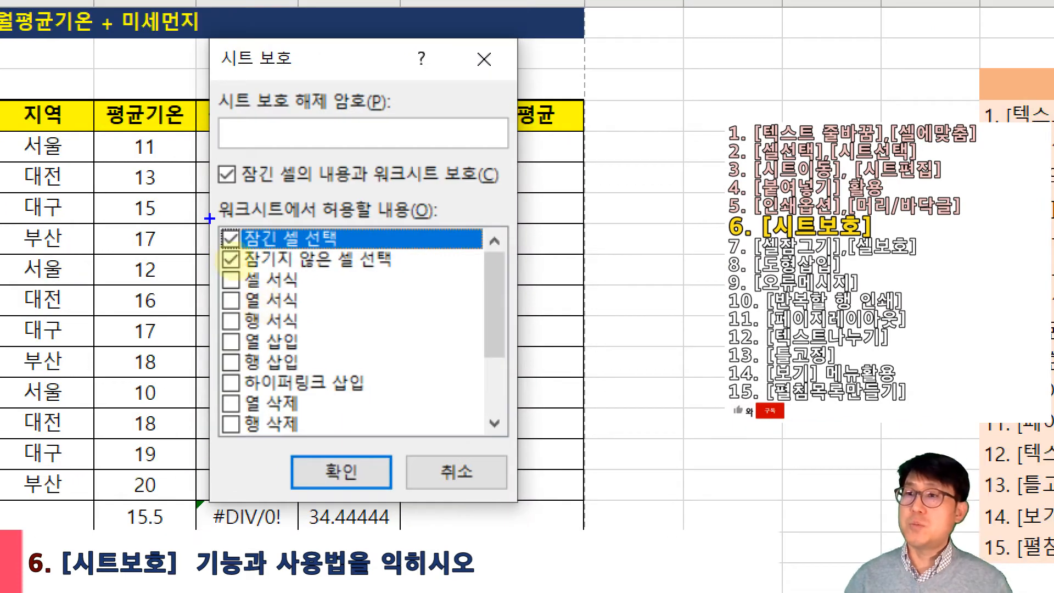
mouse_move(209, 219)
left_mouse_down()
mouse_move(351, 310)
mouse_move(431, 299)
mouse_move(431, 285)
left_mouse_up()
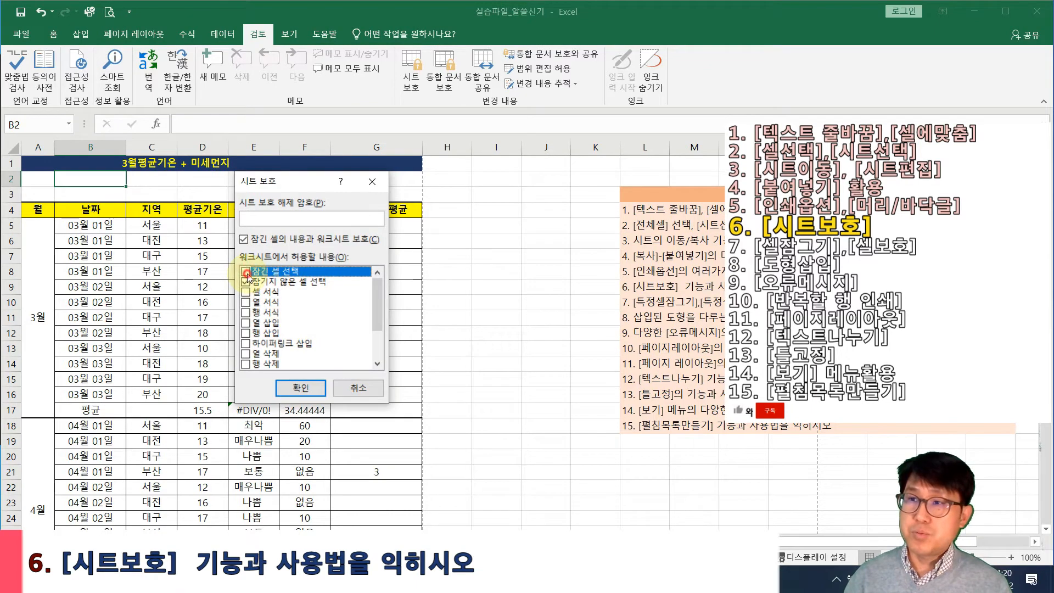
left_click(302, 388)
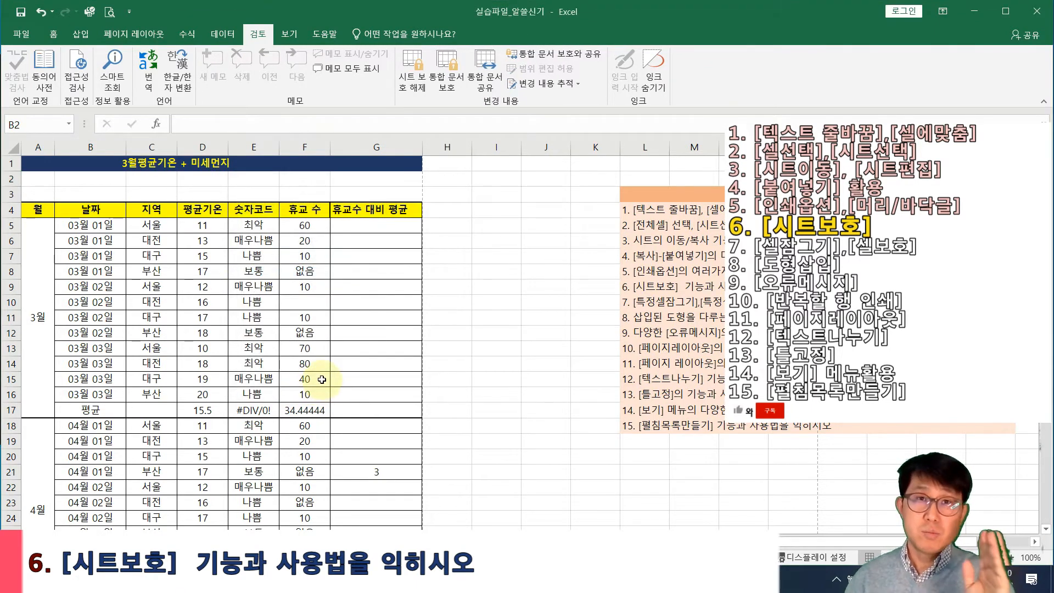
Click several cells to confirm they can no longer be selected
left_click(306, 336)
left_click(506, 248)
left_click(433, 184)
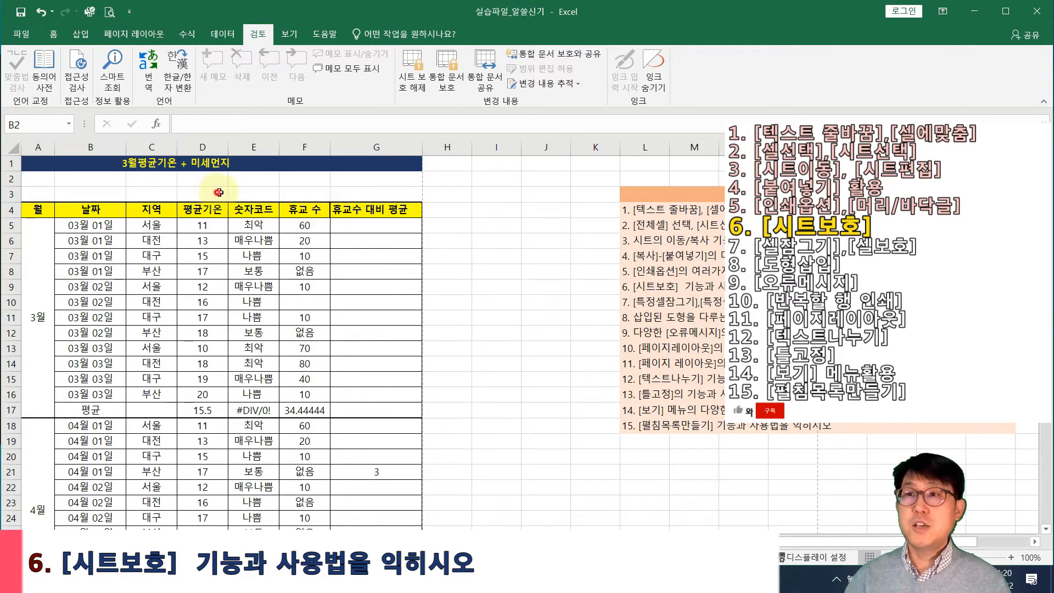
Select the D17 average cell and point out the D5:D16 range it averages
left_click(296, 364)
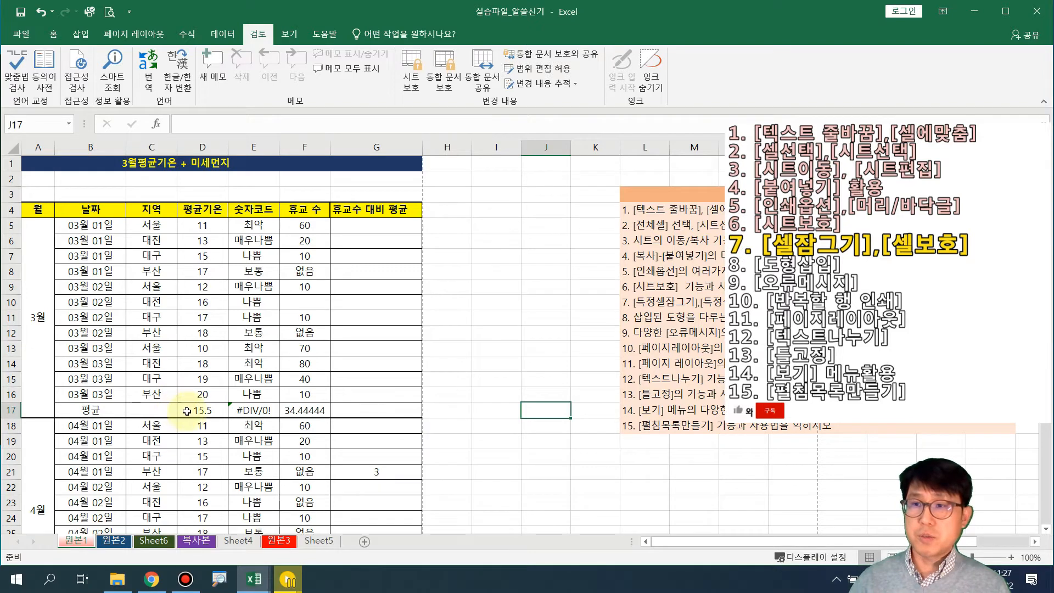
left_click(202, 409)
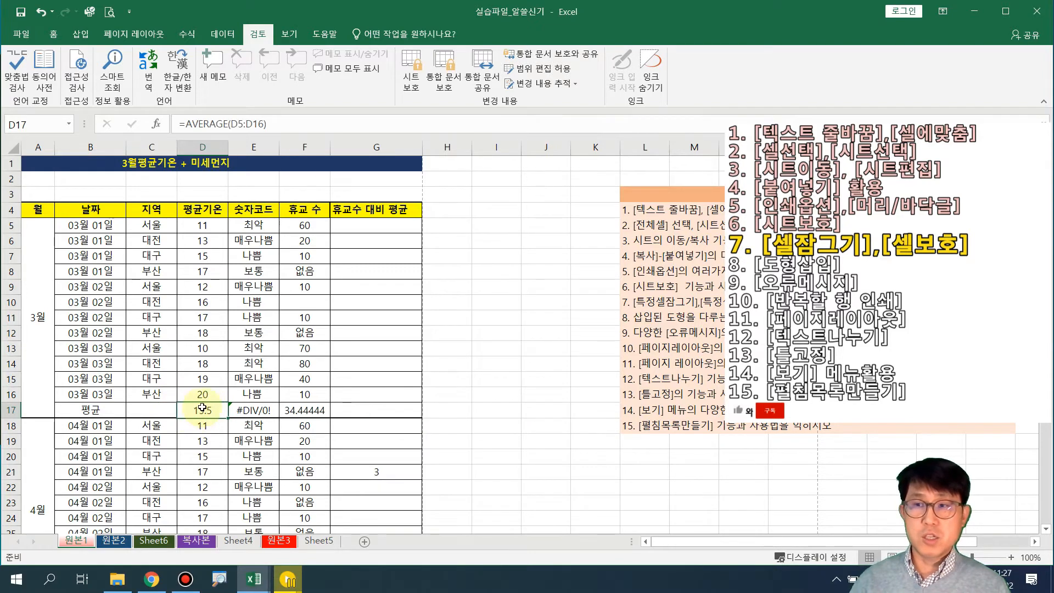
left_click_drag(209, 226, 205, 394)
left_click(211, 410)
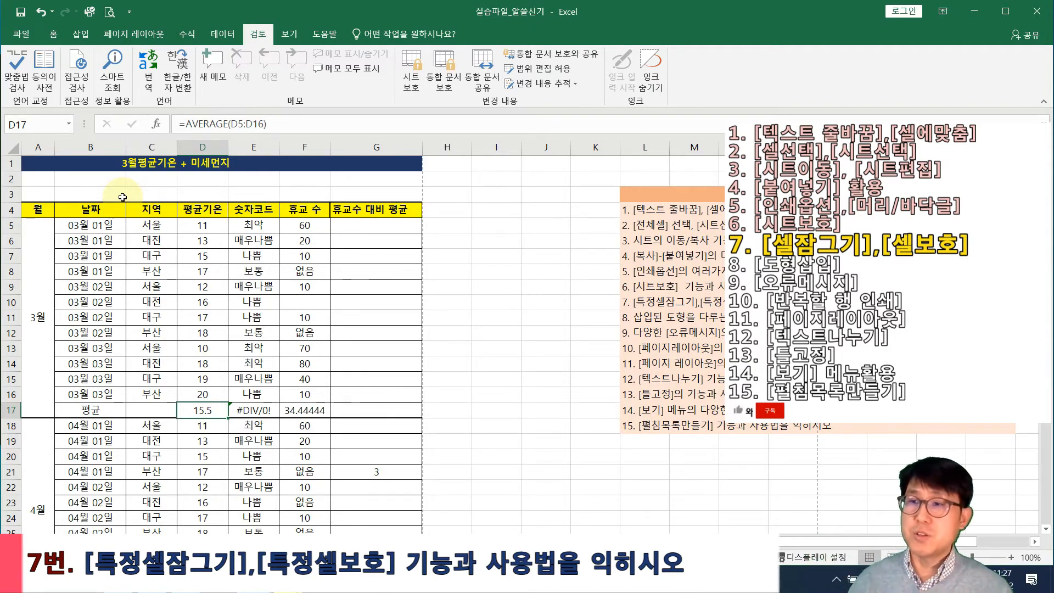
Uncheck 잠금 (Locked) for the D17 average cell in Format Cells
right_click(220, 414)
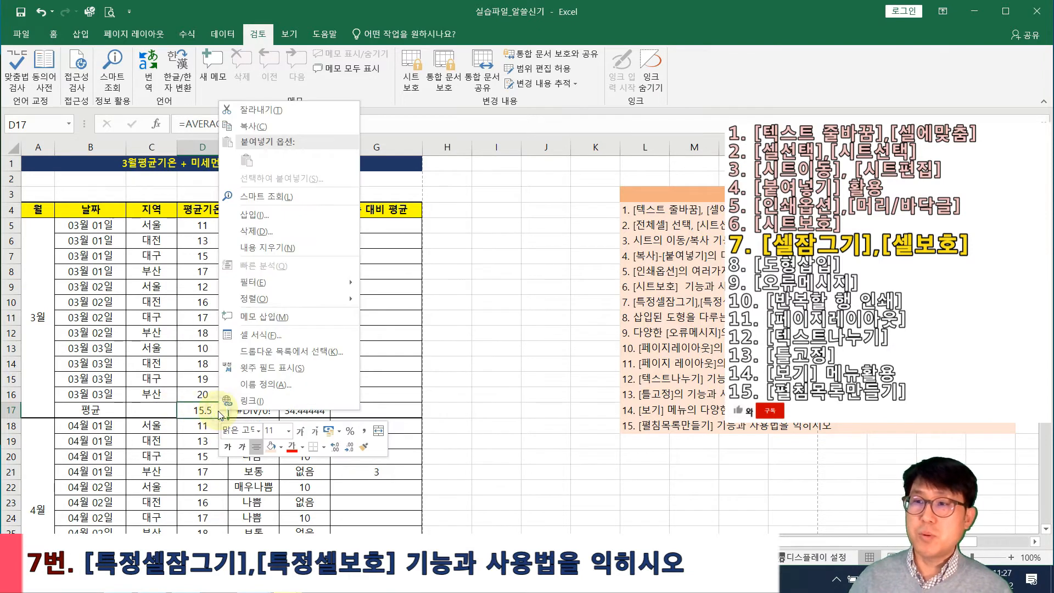
left_click(261, 335)
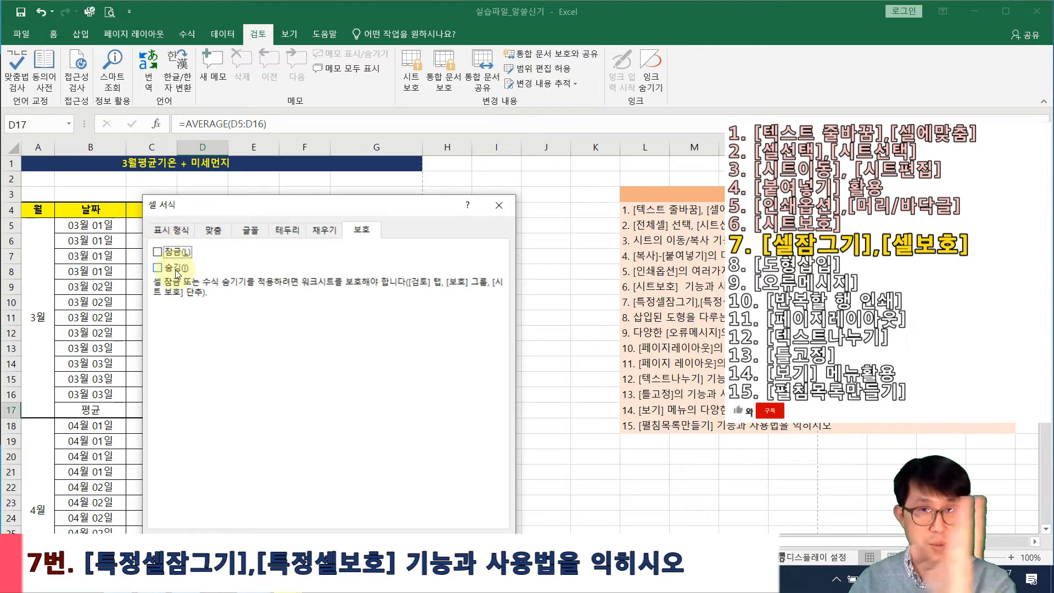
left_click(417, 541)
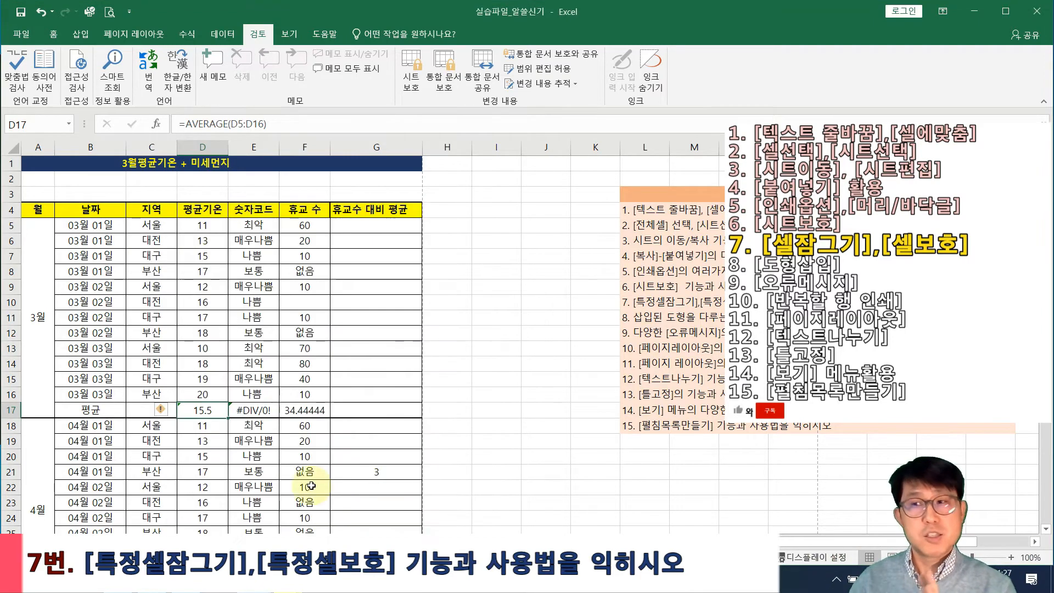
left_click_drag(158, 362, 368, 472)
left_click(439, 409)
left_click(201, 409)
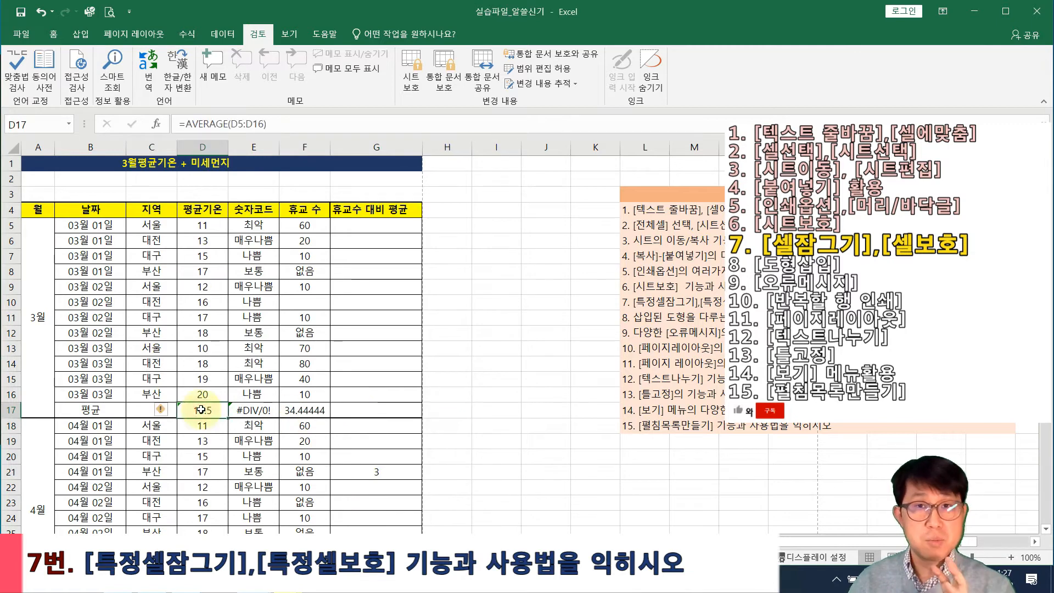
Protect the sheet again, then select locked cell D13 to test it
left_click(409, 88)
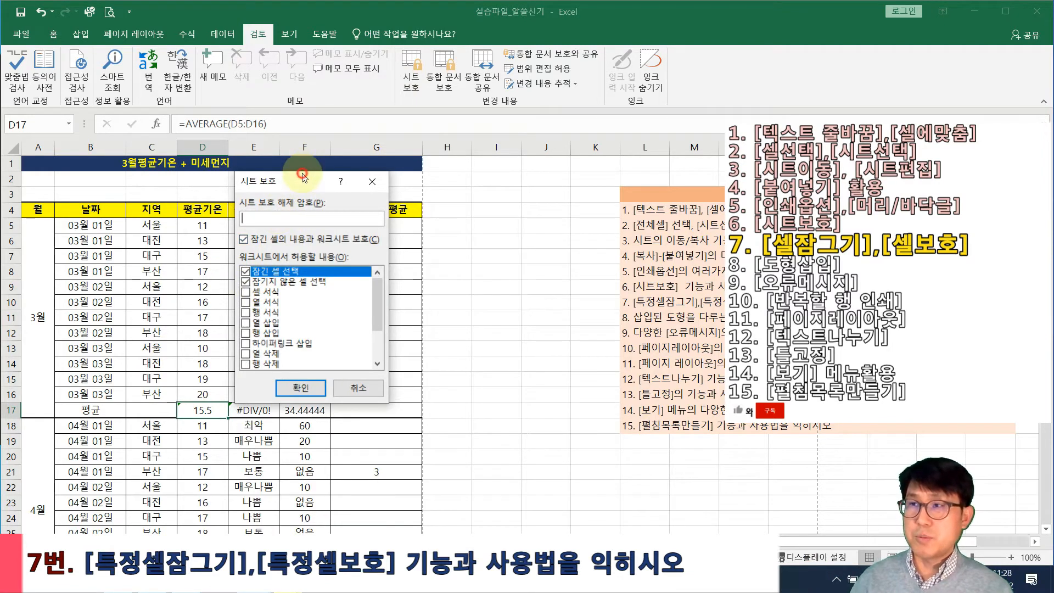
left_click_drag(304, 177, 491, 141)
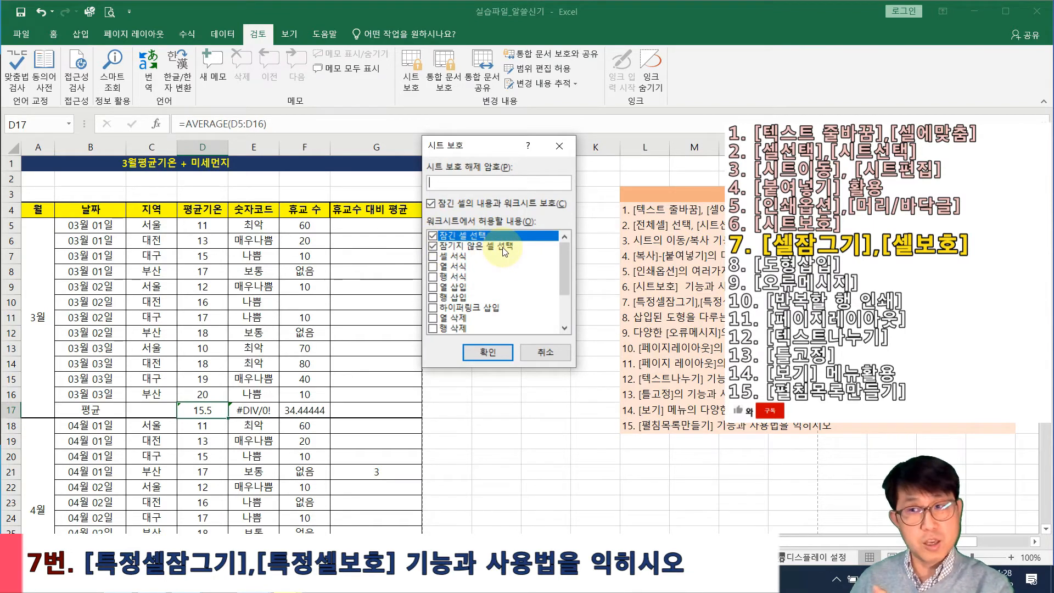
left_click(497, 353)
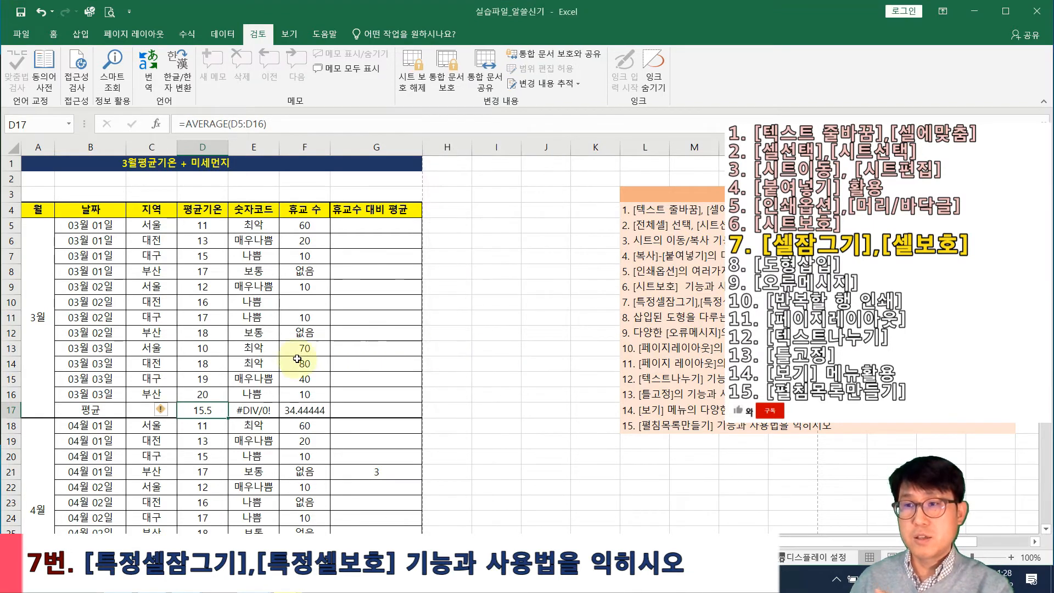
left_click(211, 348)
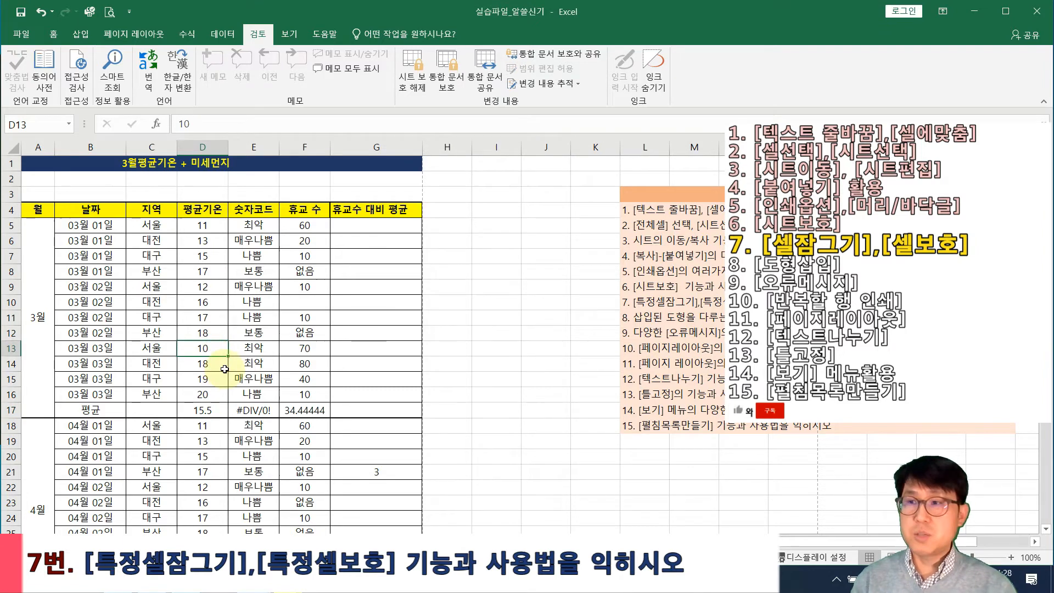
Try editing the locked D13 cell, dismiss the protection warning, and step through column D values
double_click(224, 368)
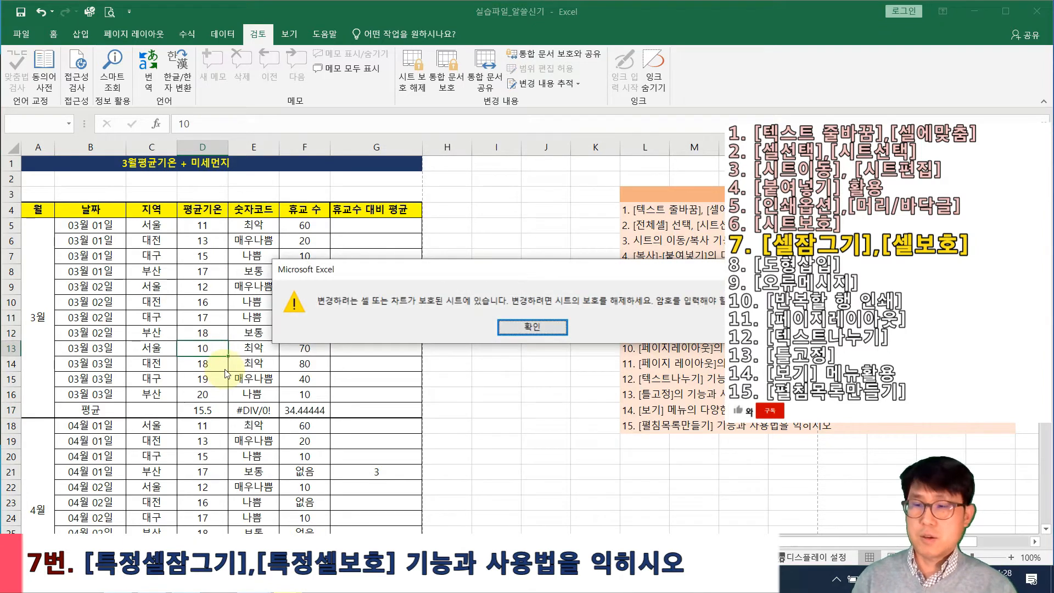
key("Return")
left_click(220, 322)
left_click(219, 332)
left_click(211, 348)
left_click(213, 364)
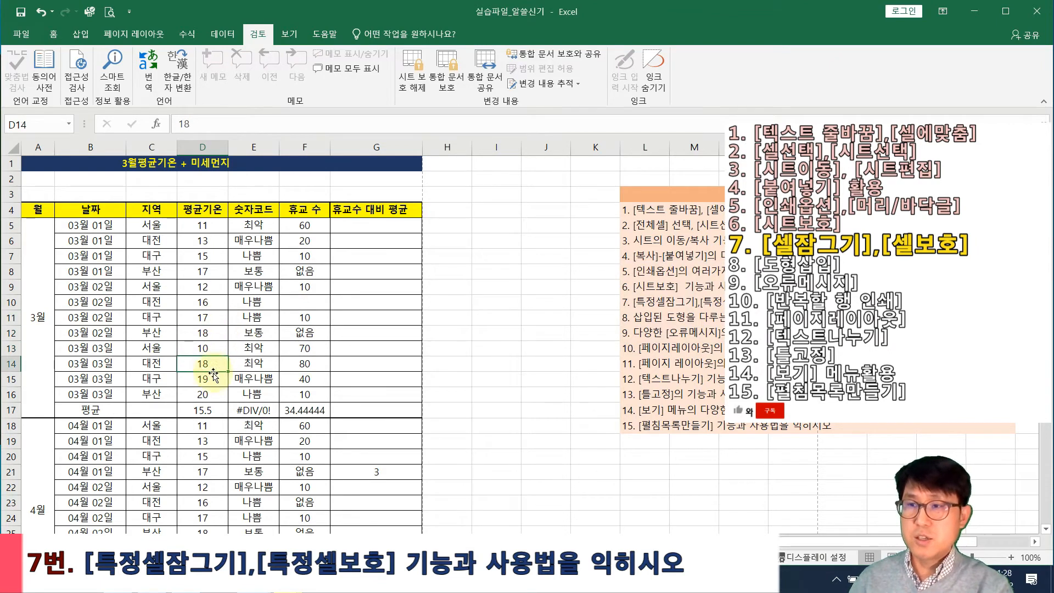
Try editing the locked D12 cell and its formatting, then dismiss the protected-sheet warning
left_click(218, 333)
double_click(218, 333)
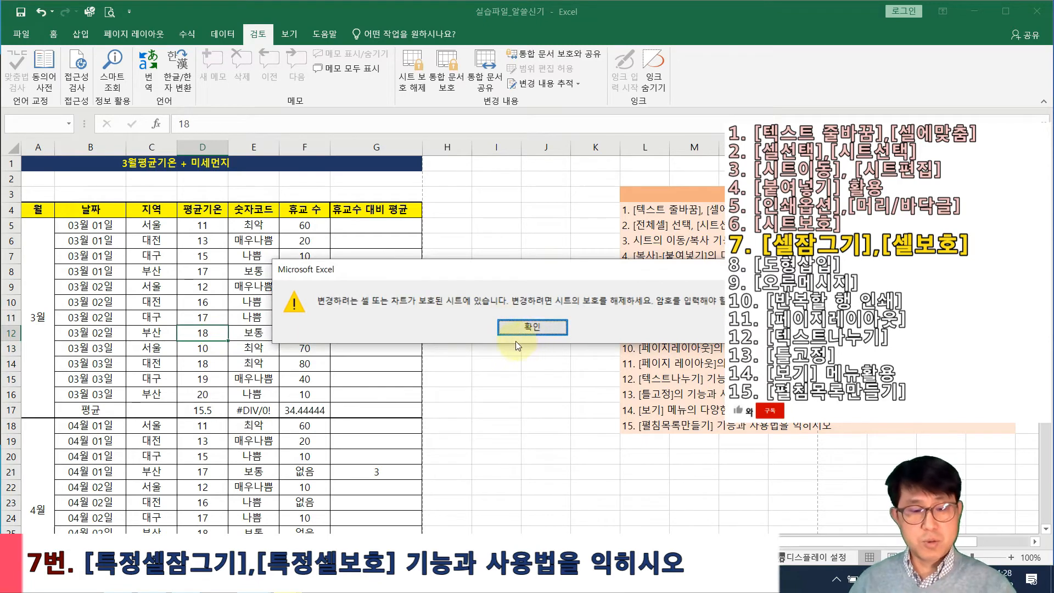
key("ctrl+1")
left_click(635, 324)
left_click_drag(369, 265, 735, 301)
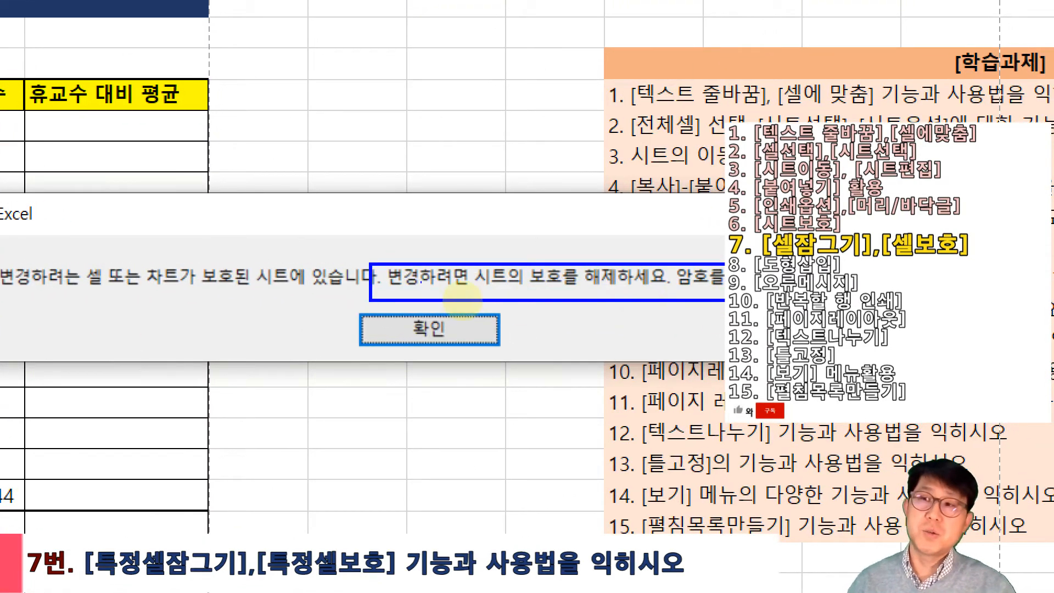
key("Escape")
left_click(513, 327)
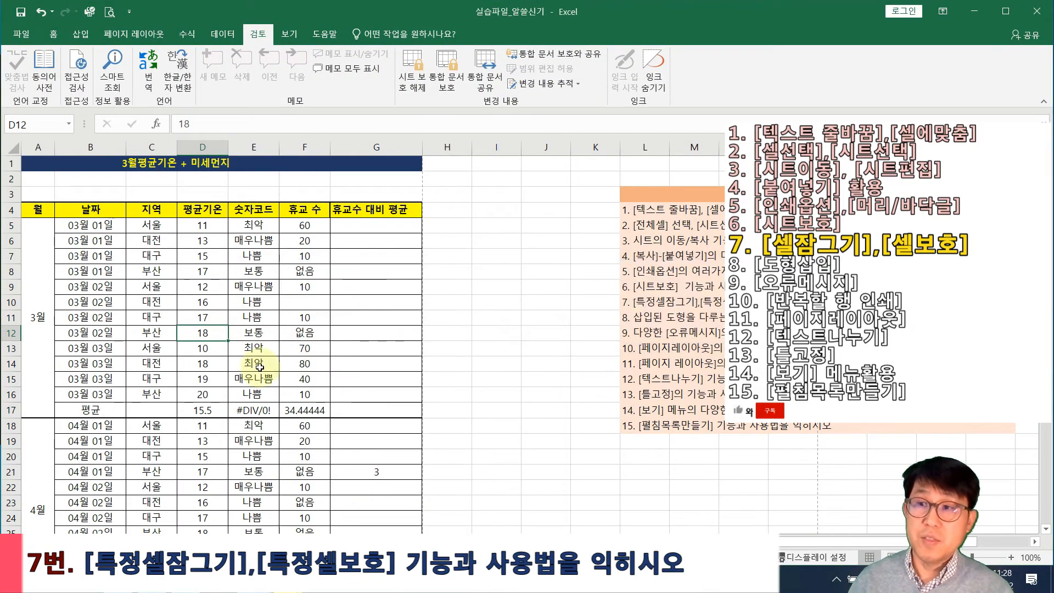
Enter =SUM(D5:D16) in the unlocked D17 so it totals 186
left_click(204, 413)
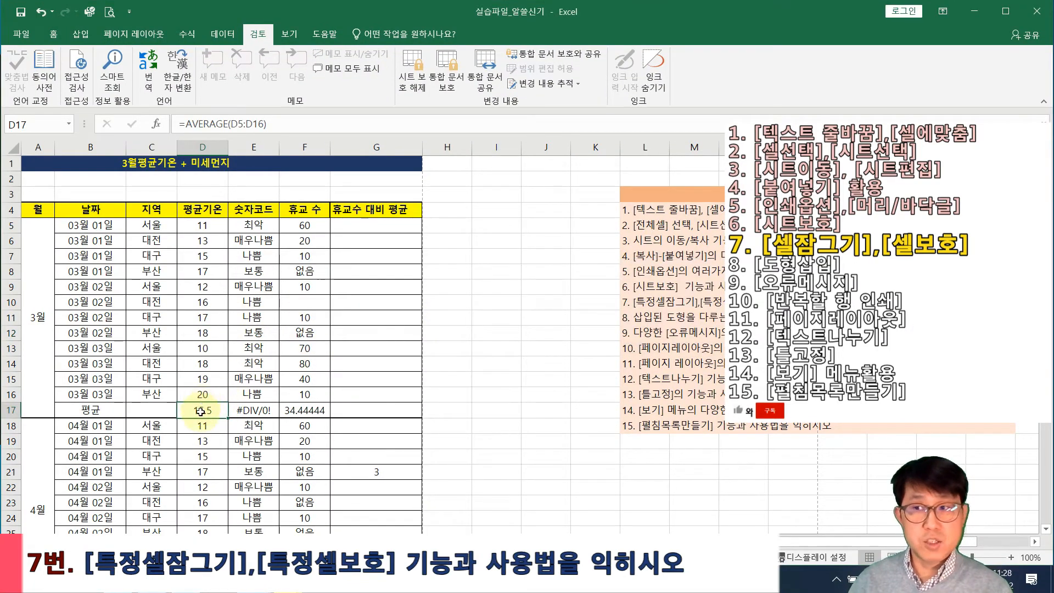
type("=sum")
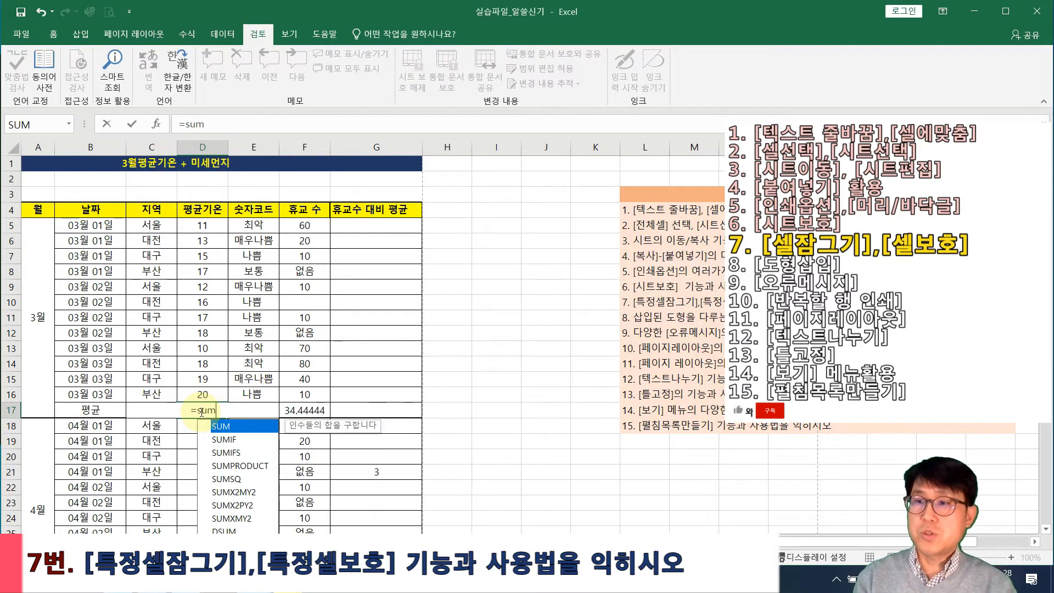
type("(")
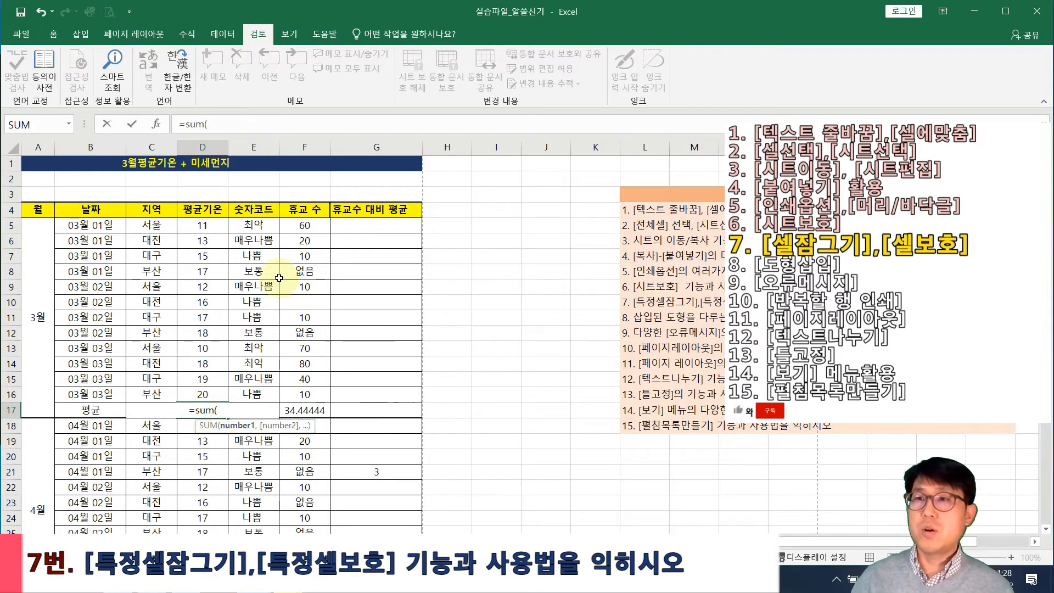
left_click_drag(219, 221, 202, 394)
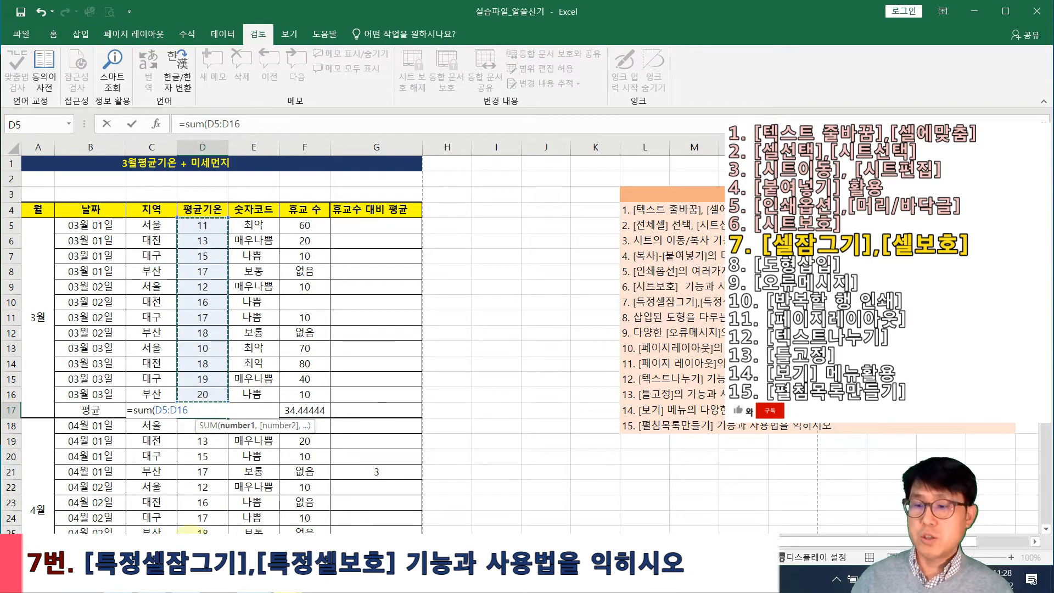
key("Return")
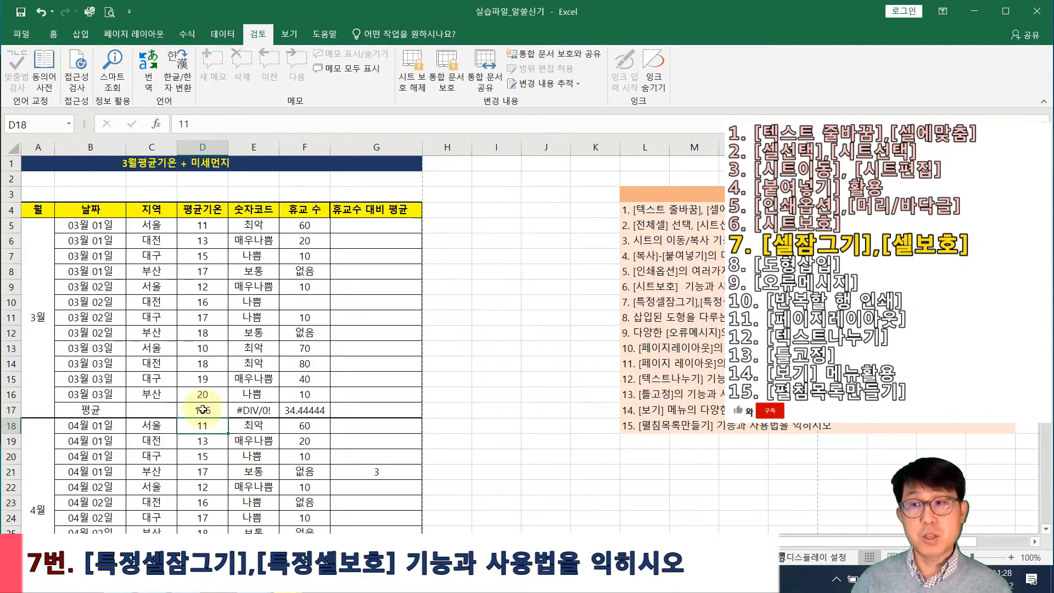
left_click(202, 411)
Confirm the locked D16 value 20 can't be edited, then return to D17
left_click(203, 396)
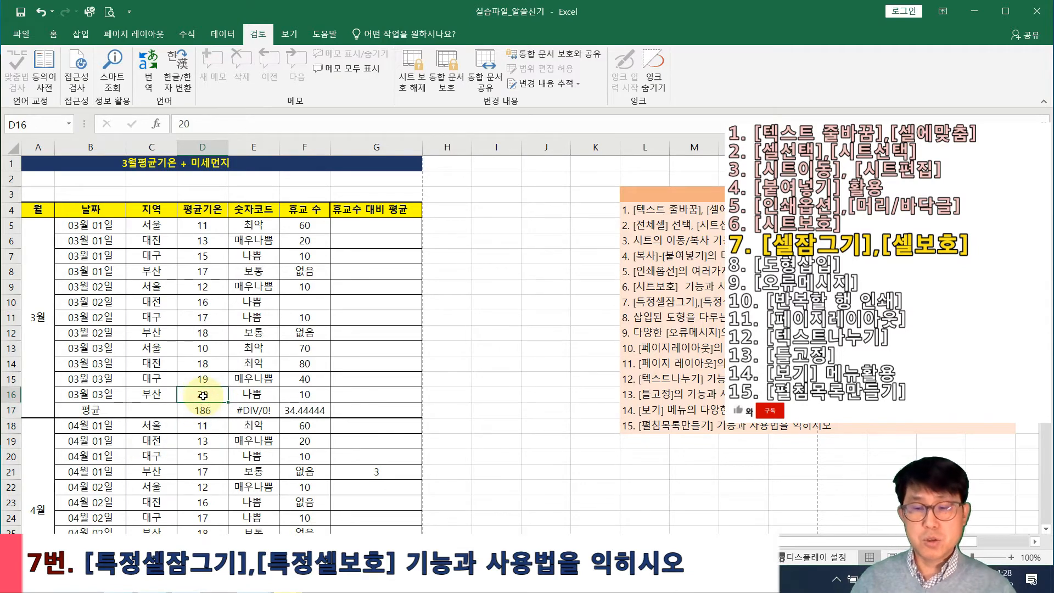
double_click(203, 395)
left_click(565, 327)
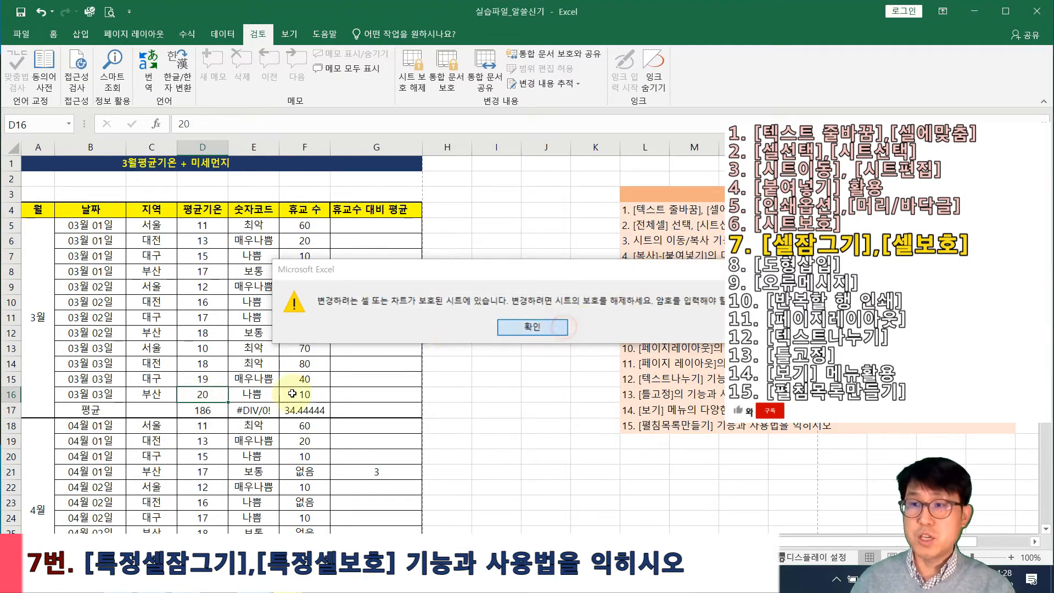
left_click(203, 413)
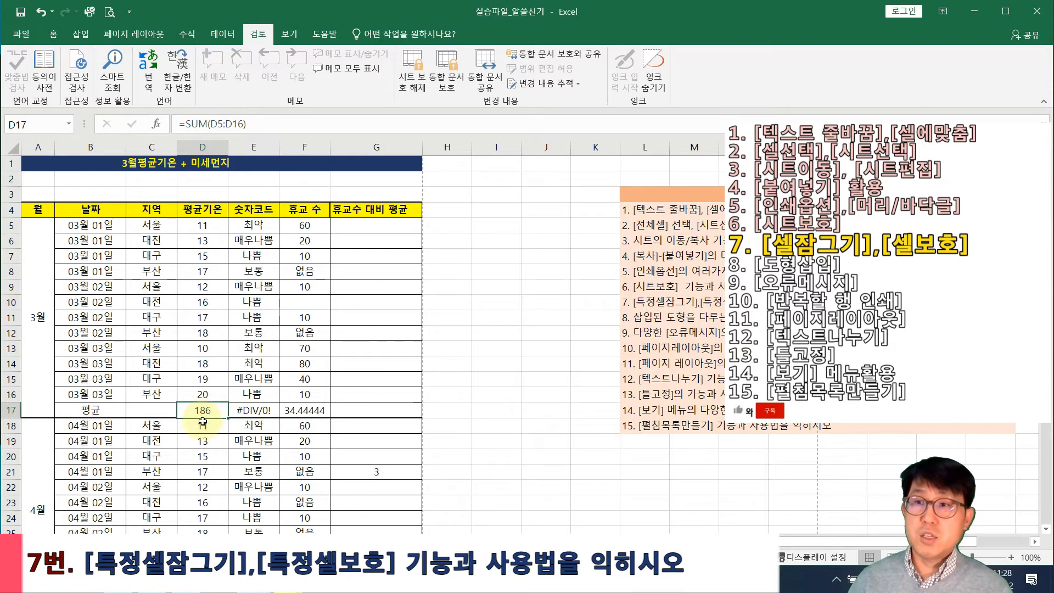
Select cells and ranges such as D7:E13 and D8:E14 in the table
left_click(253, 271)
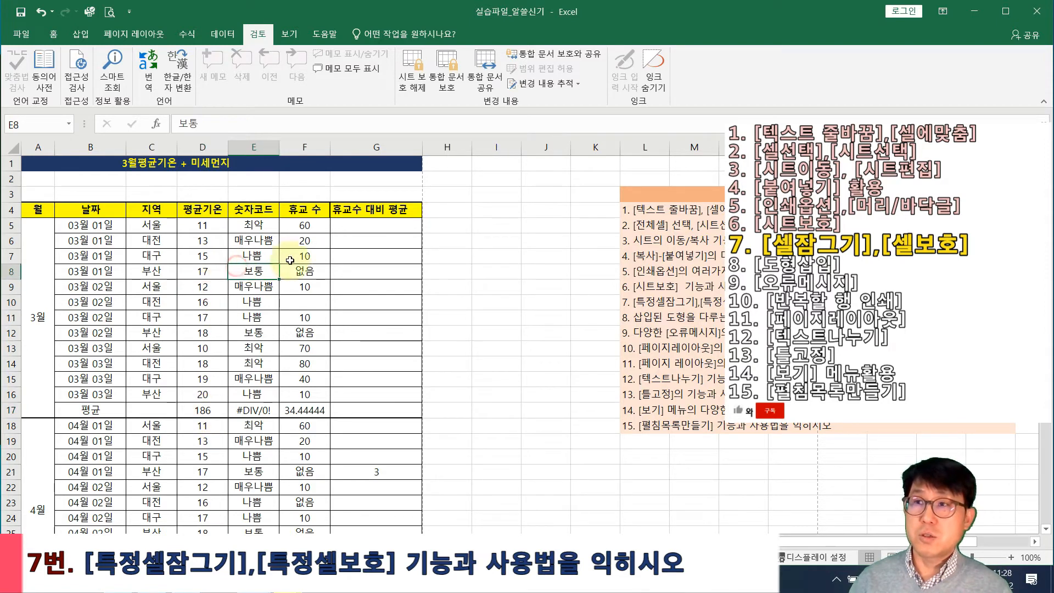
left_click(305, 242)
left_click(256, 273)
left_click(204, 288)
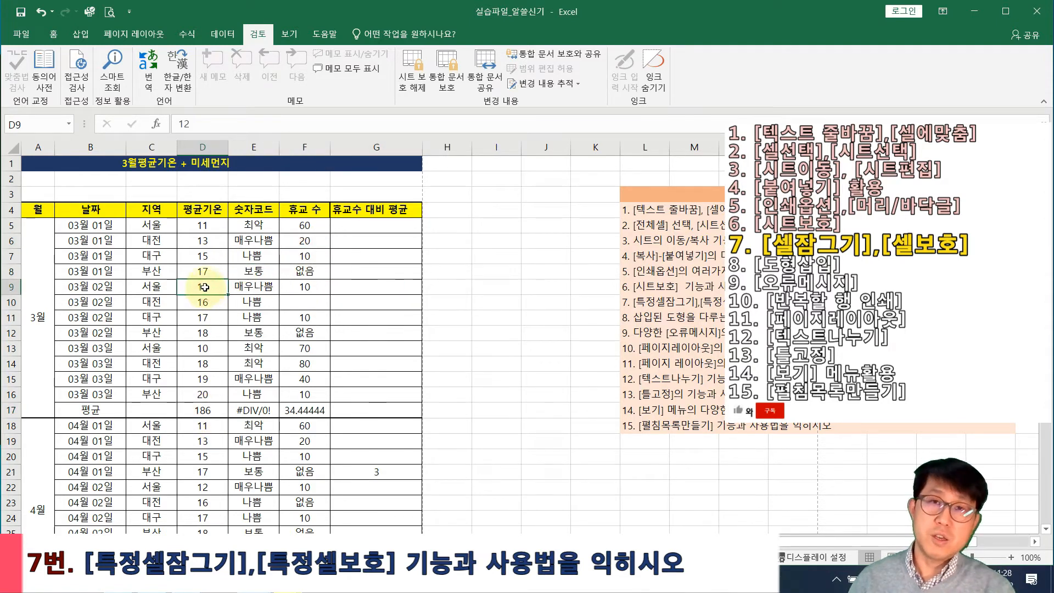
left_click_drag(189, 256, 226, 341)
left_click(200, 209)
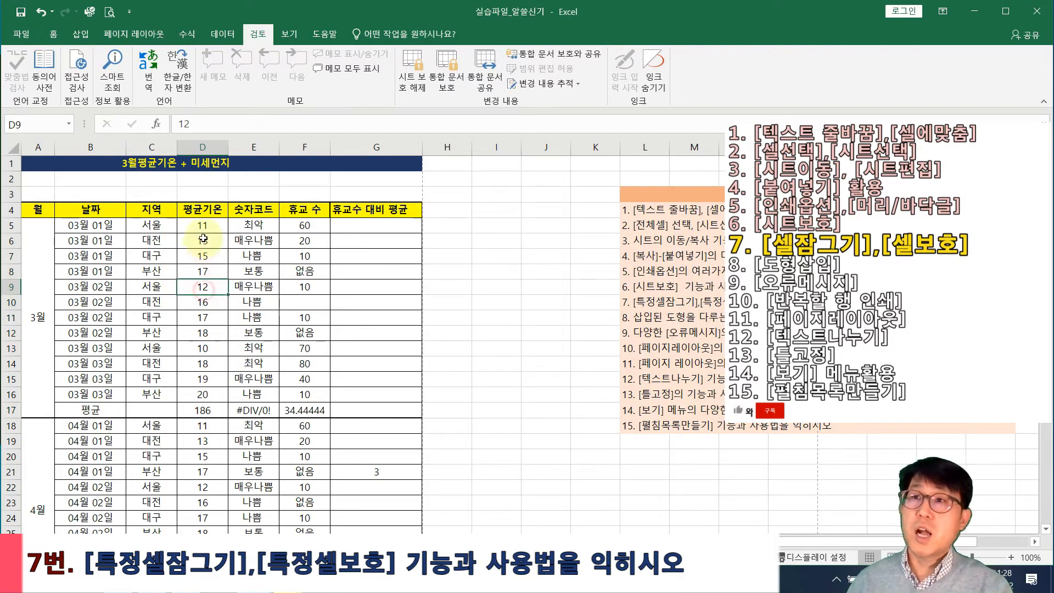
left_click(187, 245)
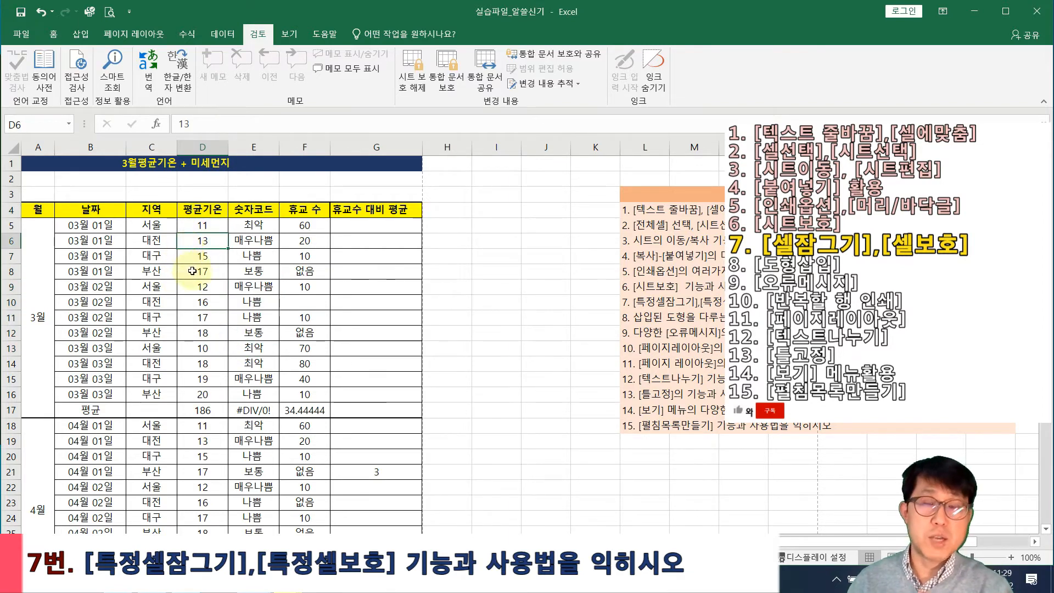
left_click_drag(200, 262, 252, 364)
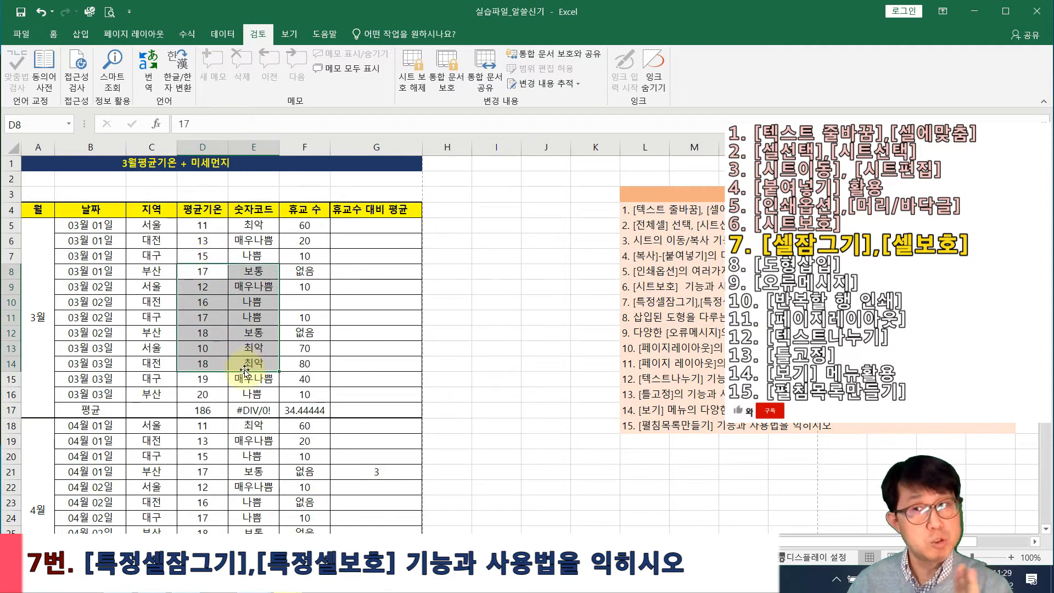
Lift the sheet's protection with Unprotect Sheet
left_click(202, 409)
left_click(410, 88)
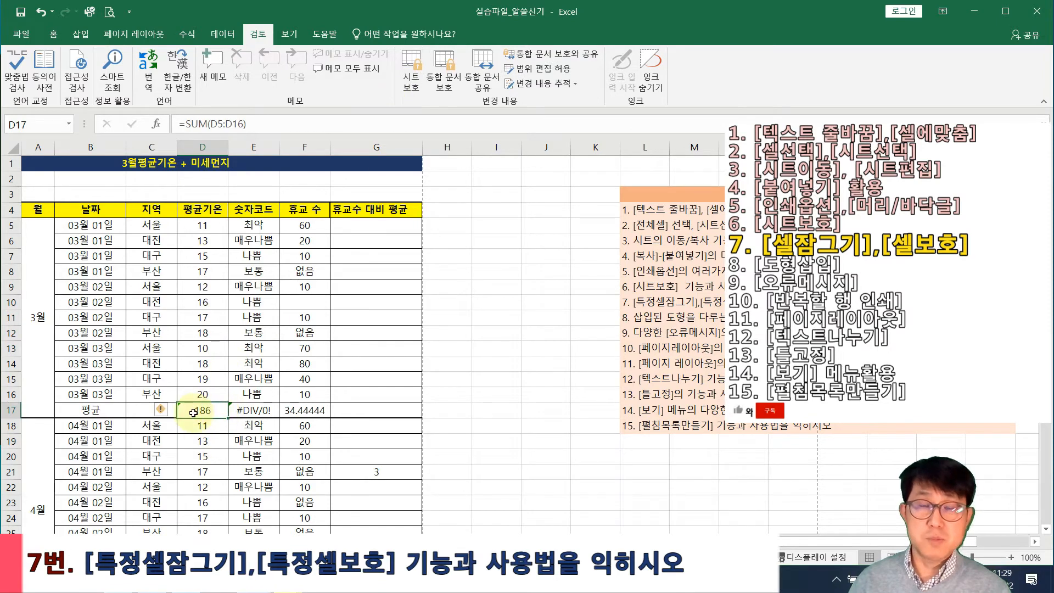
left_click(414, 85)
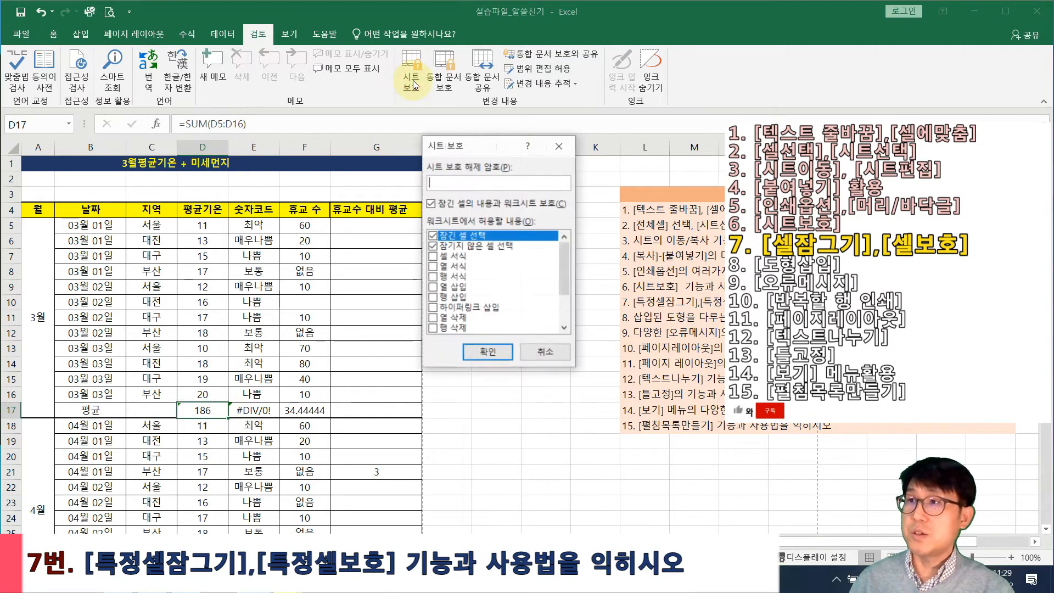
Reprotect the sheet with 'Select locked cells' unchecked, confirming locked cells can't be selected
left_click(433, 237)
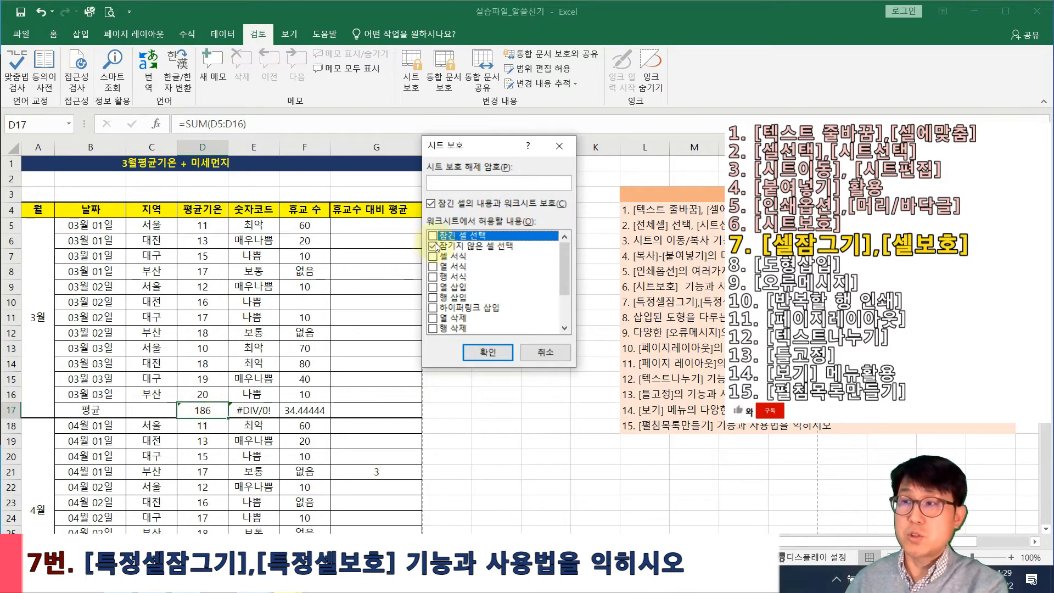
left_click(487, 353)
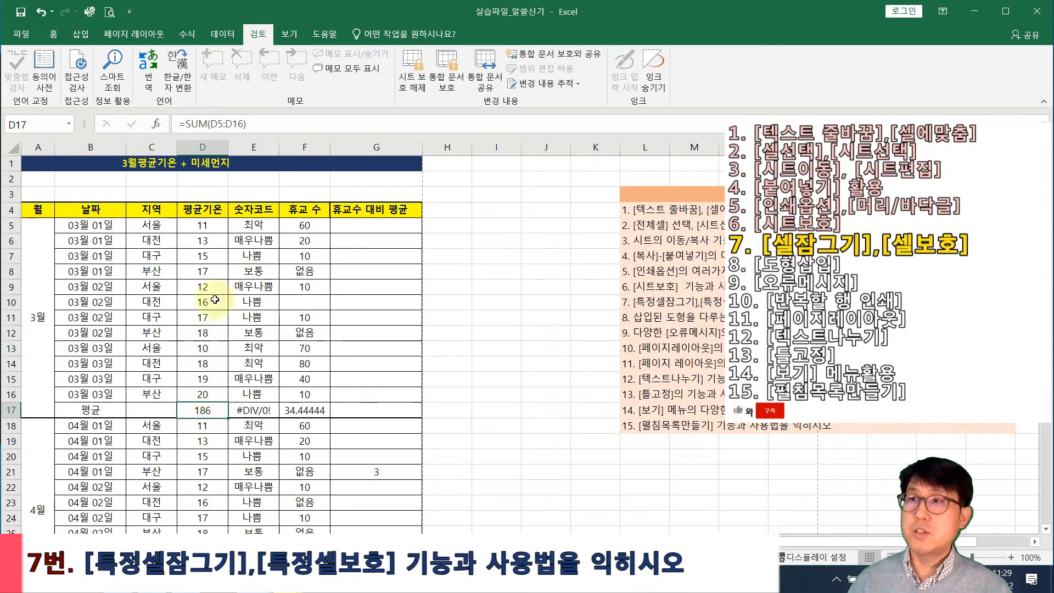
left_click(362, 320)
left_click(169, 264)
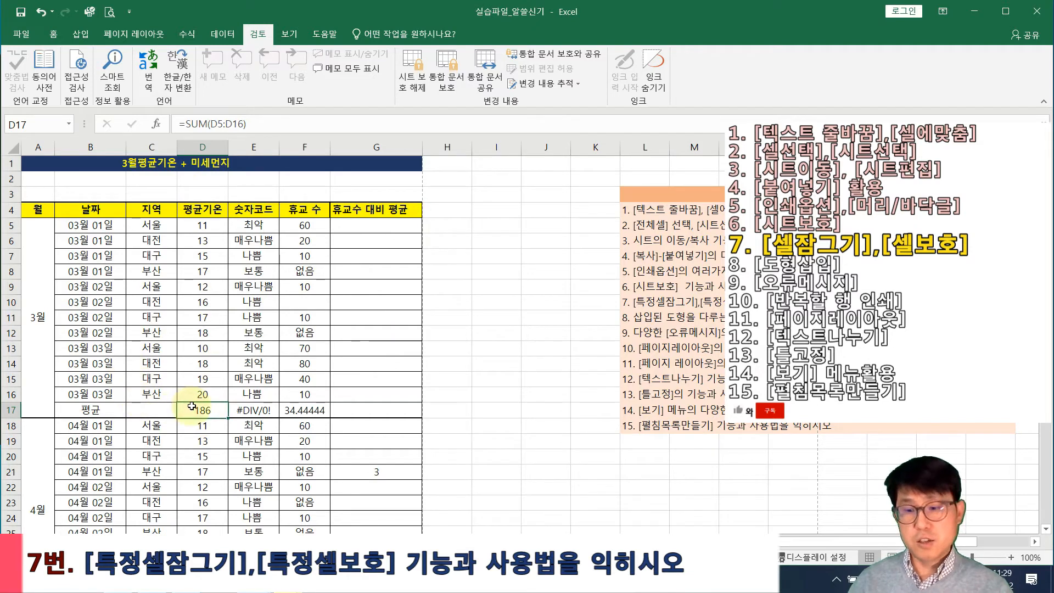
type("=average(")
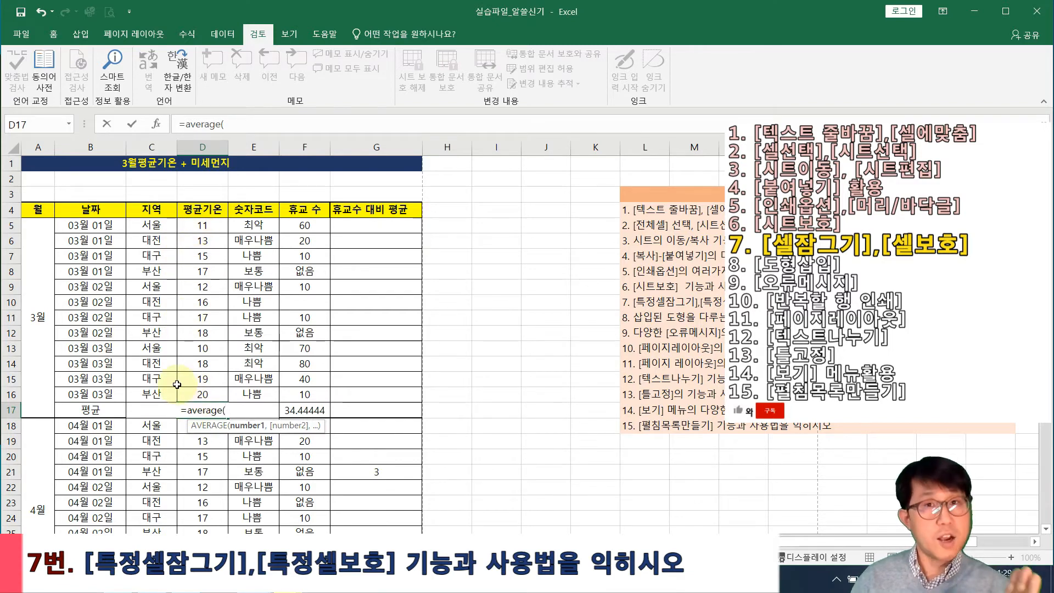
key("Escape")
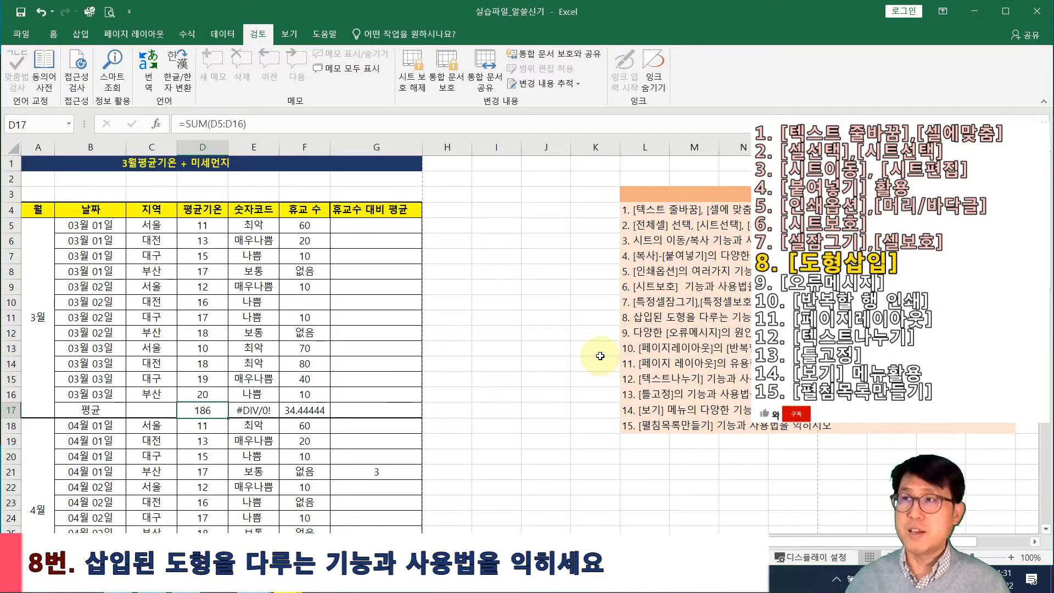
Unprotect the sheet and draw a small rectangle above H4
left_click(416, 87)
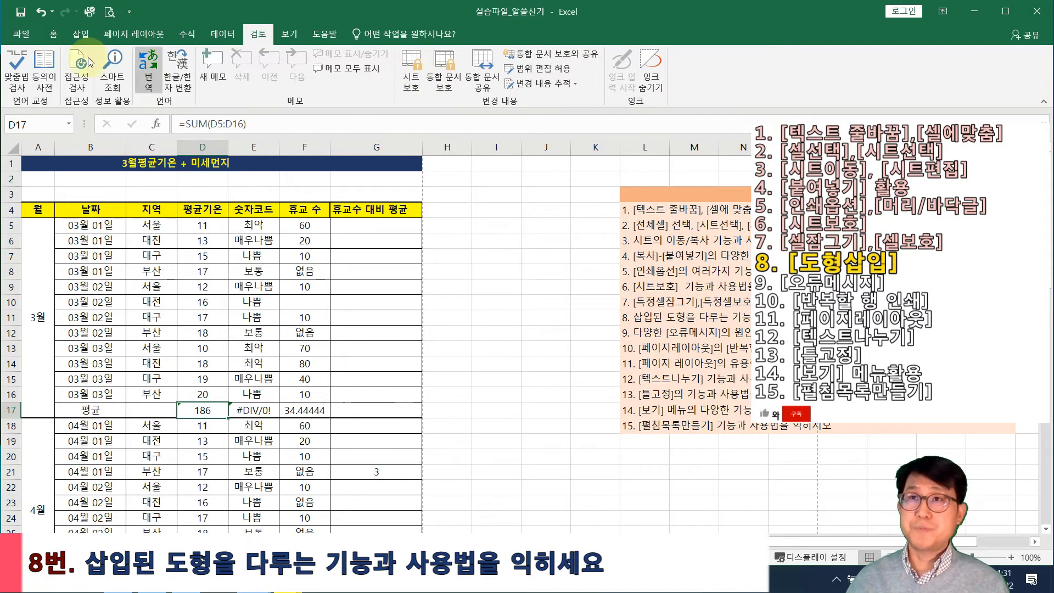
left_click(77, 34)
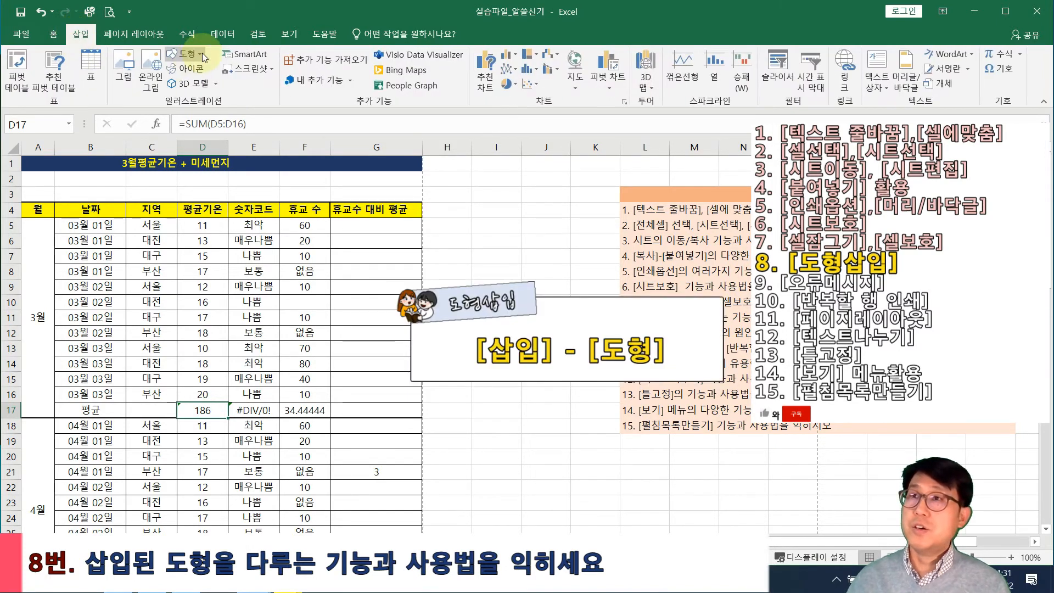
left_click(184, 53)
left_click(236, 88)
mouse_move(409, 191)
left_mouse_down()
mouse_move(448, 196)
mouse_move(471, 220)
left_mouse_up()
left_click(444, 210)
left_click(441, 196)
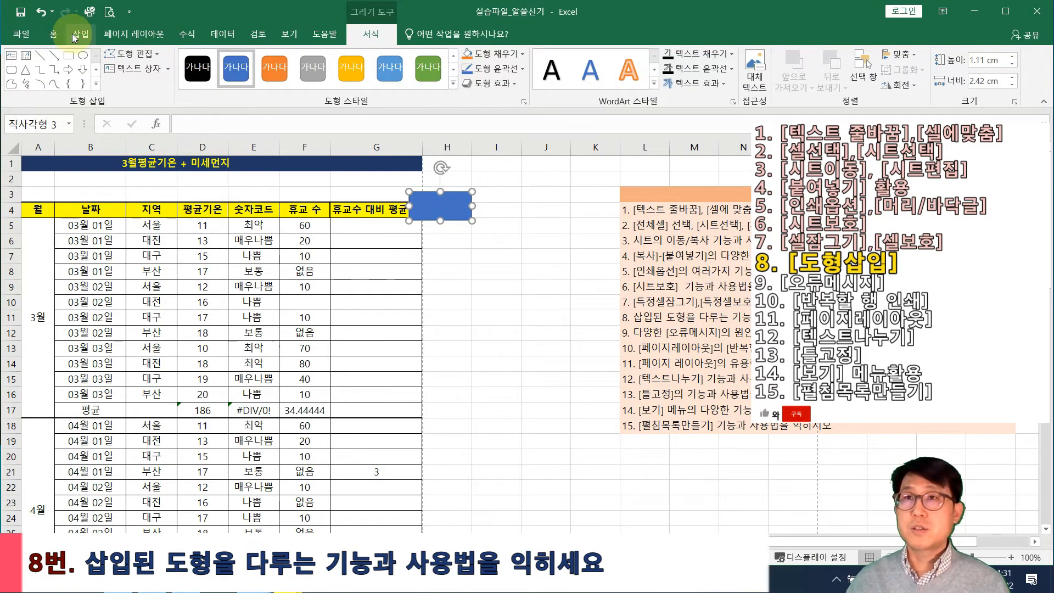
Draw a rounded rectangle around H5–H7
left_click(81, 33)
left_click(189, 55)
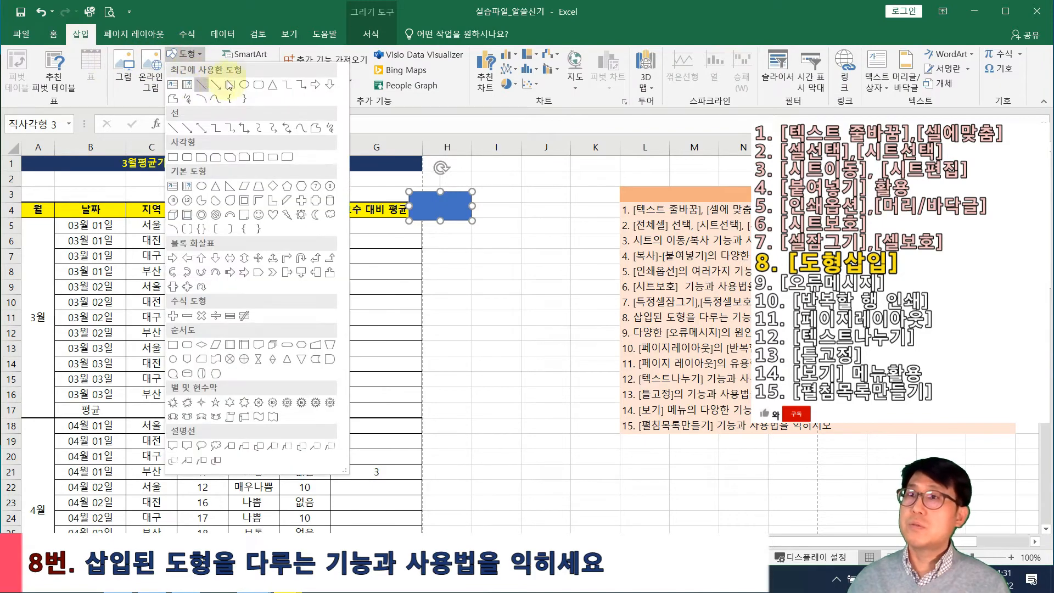
left_click(254, 84)
left_click_drag(434, 235, 527, 280)
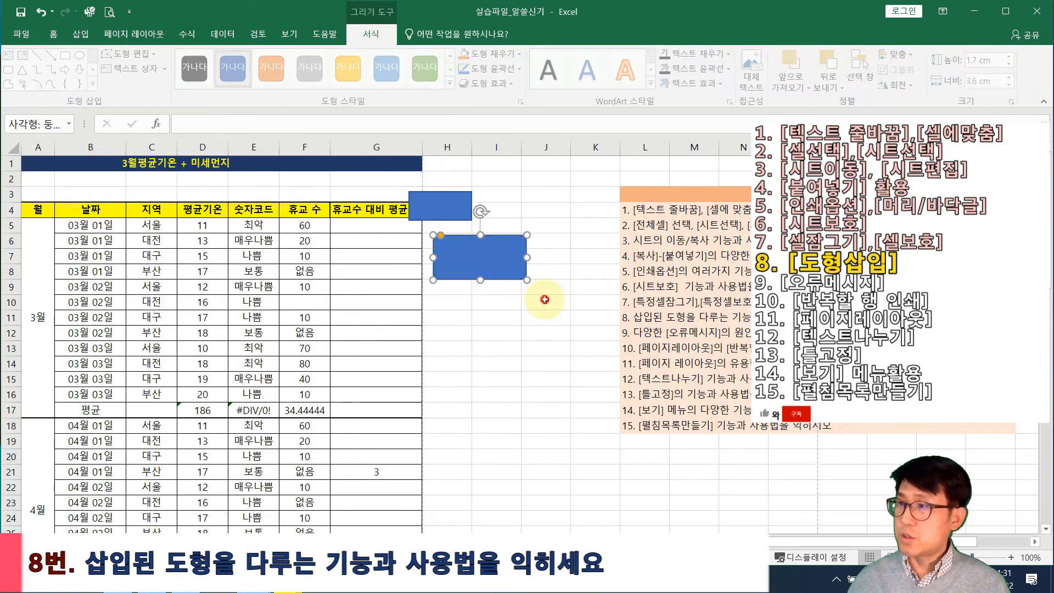
left_click(543, 300)
Draw a circle around H11–H15
left_click(89, 37)
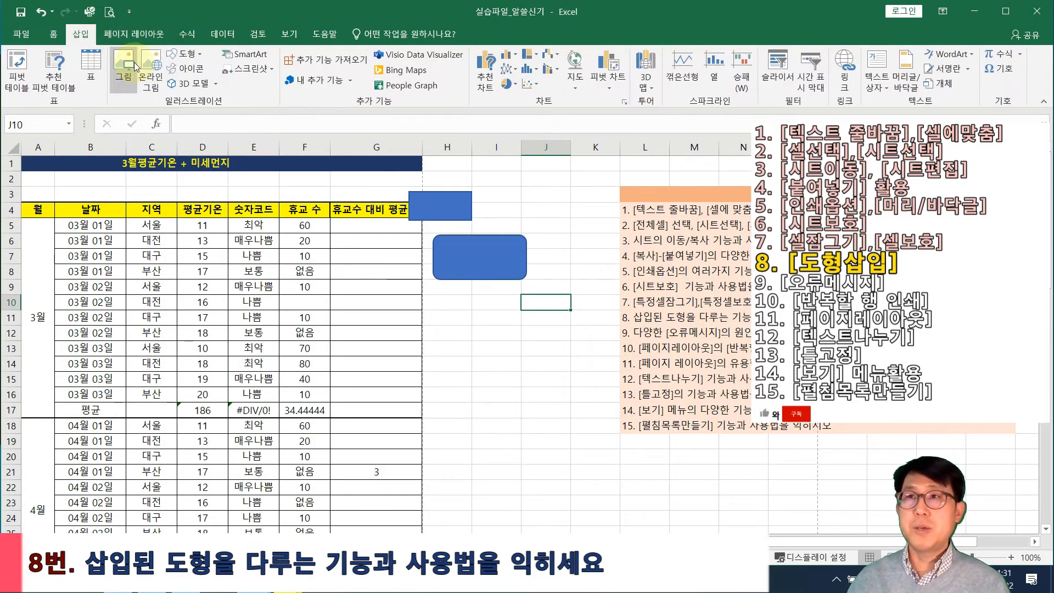
left_click(186, 54)
left_click(244, 84)
left_click_drag(433, 297, 510, 376)
left_click(527, 395)
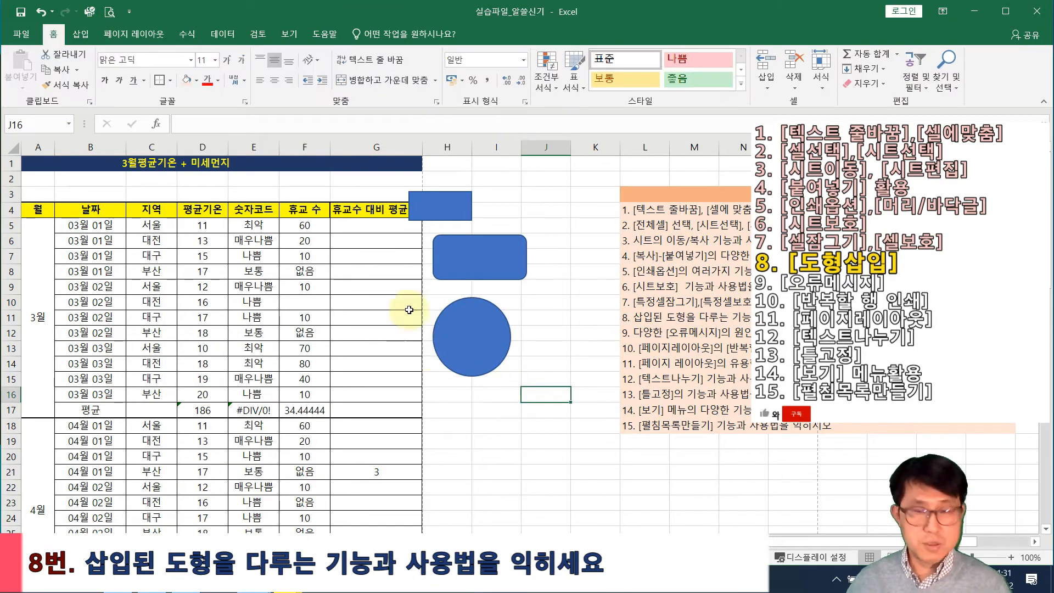
Select the rectangle, rounded rectangle and circle together
left_click(427, 206)
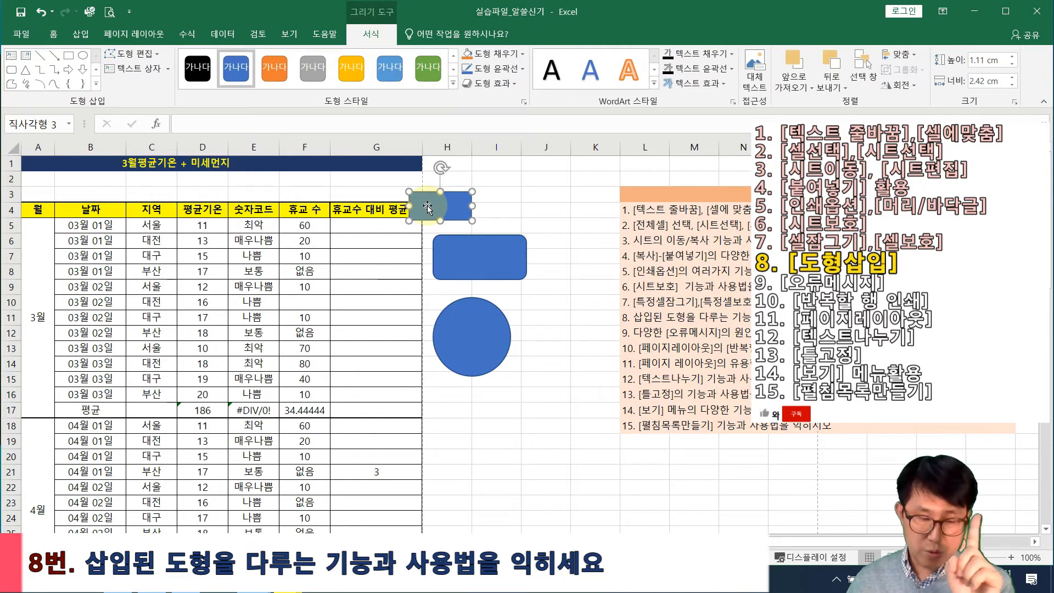
left_click(468, 242, "ctrl")
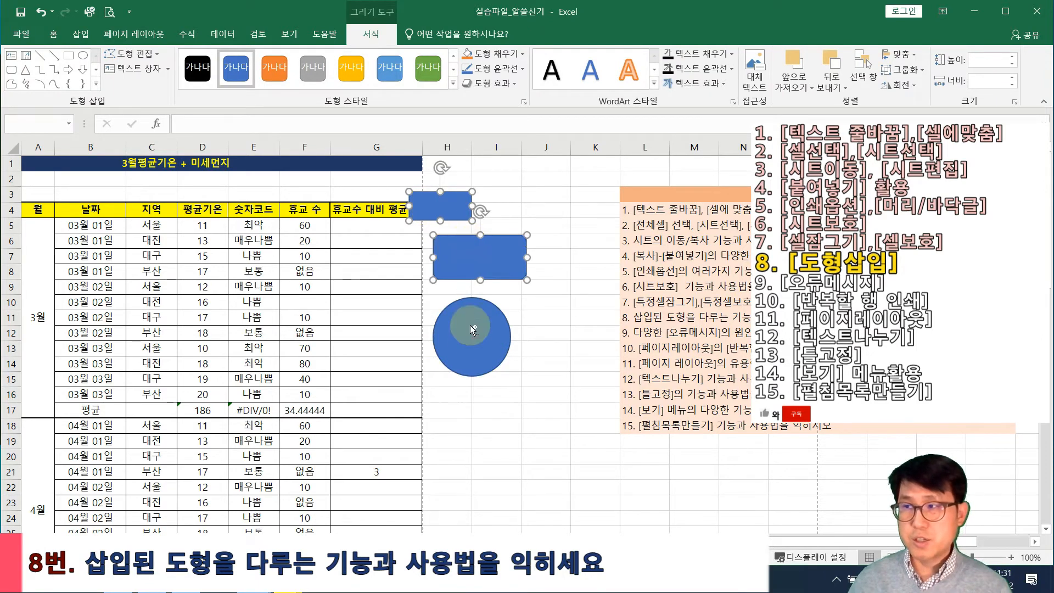
left_click(473, 315, "ctrl")
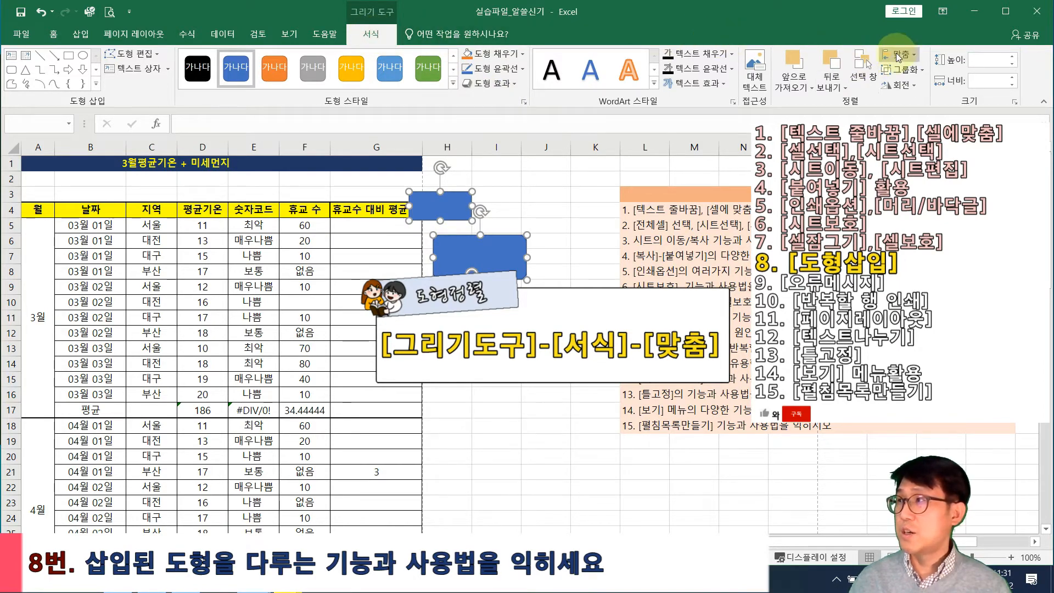
Align the three shapes left and distribute them evenly from top to bottom
left_click(913, 56)
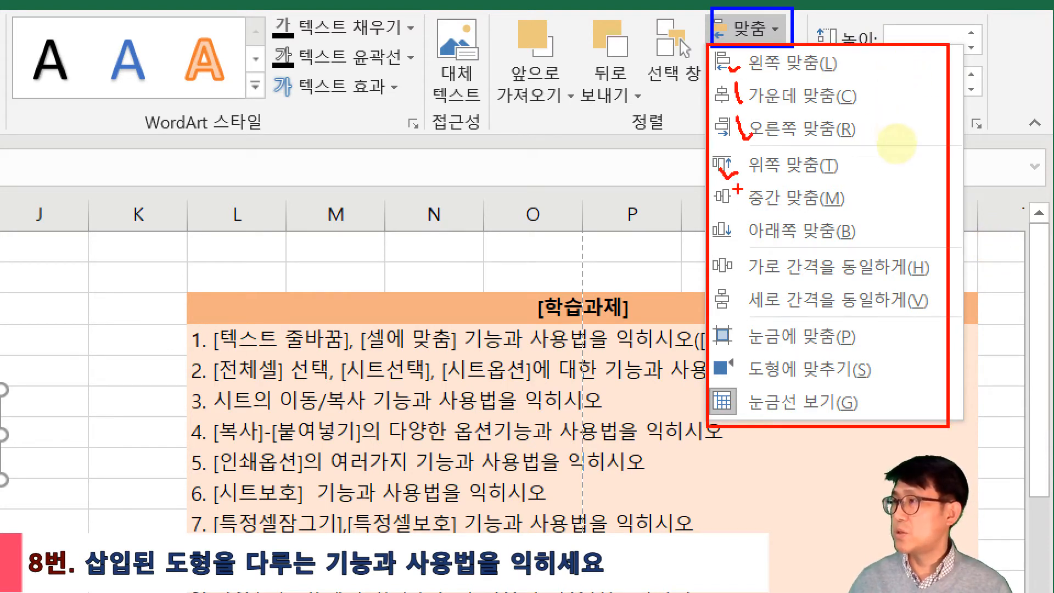
key("Escape")
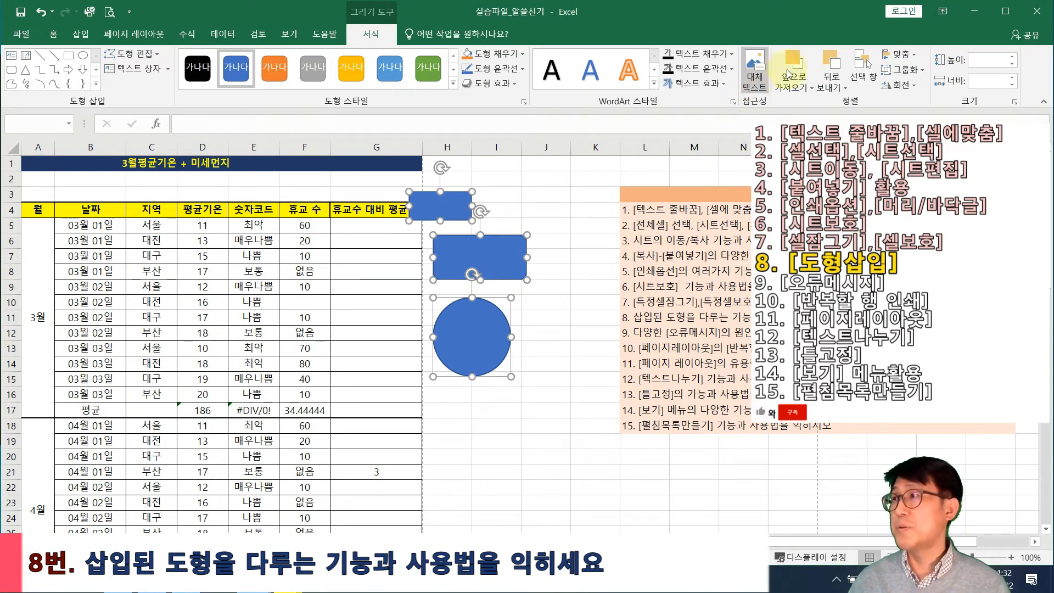
left_click(914, 59)
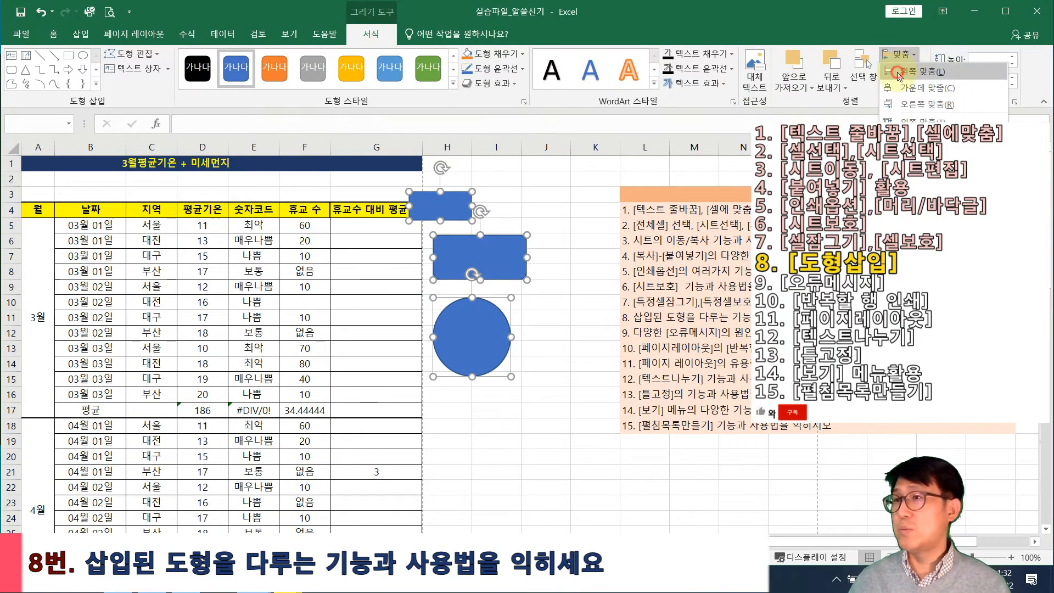
left_click(935, 72)
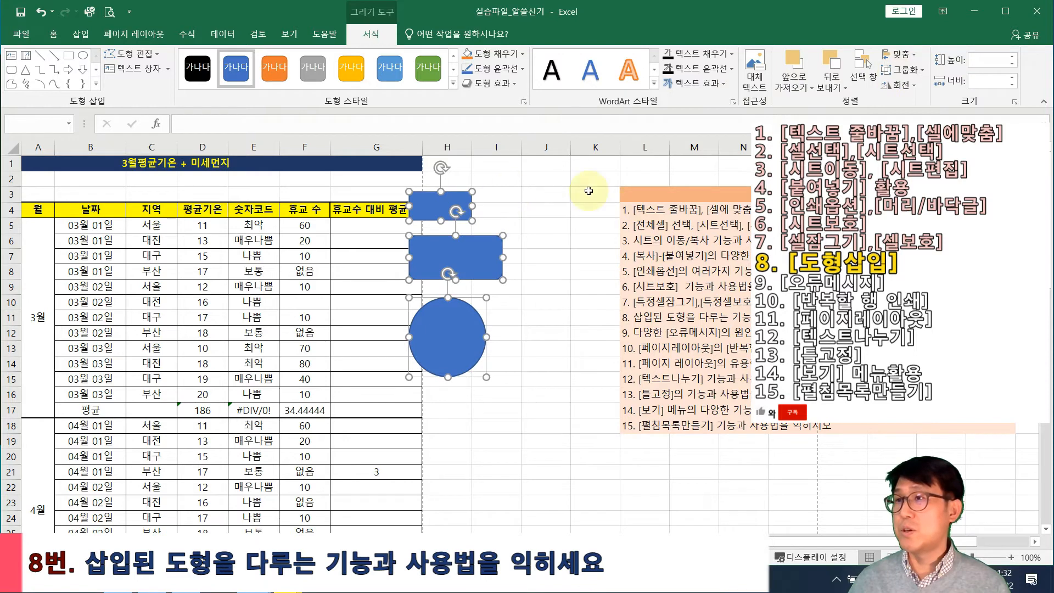
left_click(900, 55)
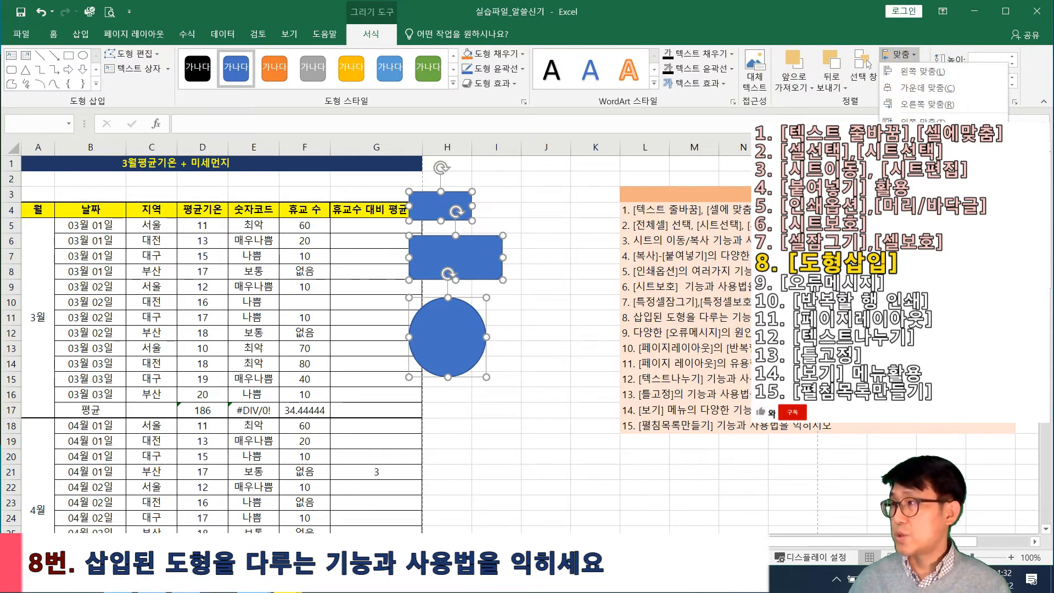
left_click(933, 189)
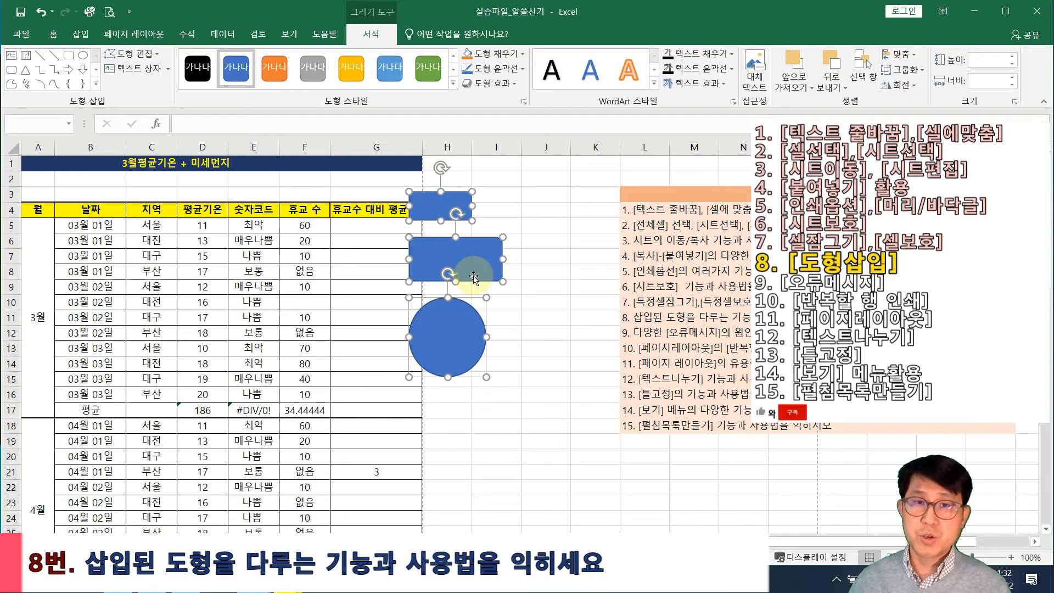
Drag the middle rounded rectangle to the right on its own
left_click(543, 299)
left_click(486, 271)
left_click_drag(486, 271, 536, 265)
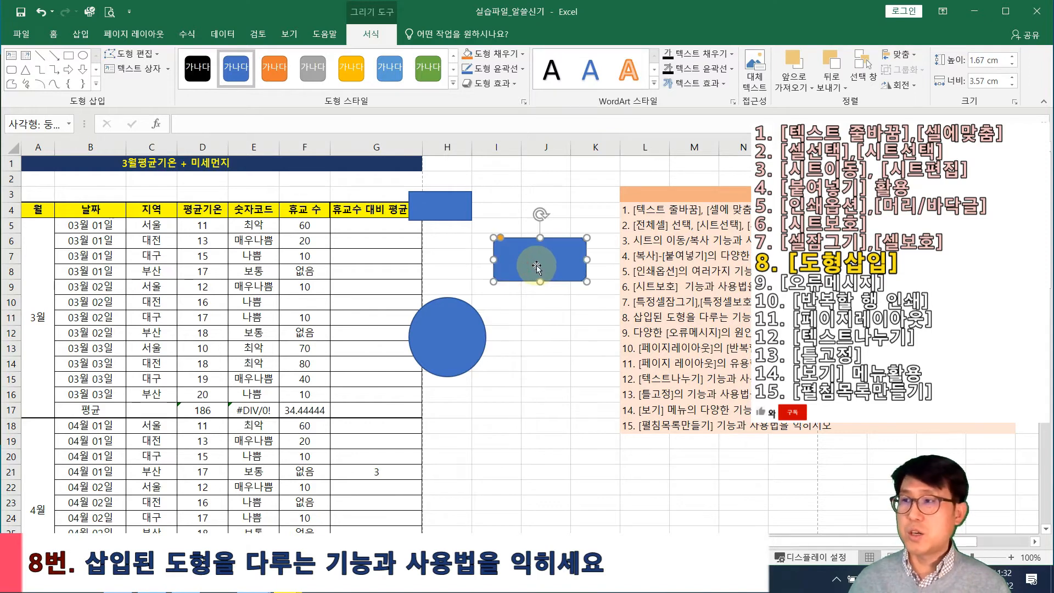
Select the upper rectangle, middle rectangle and circle together
left_click(439, 215)
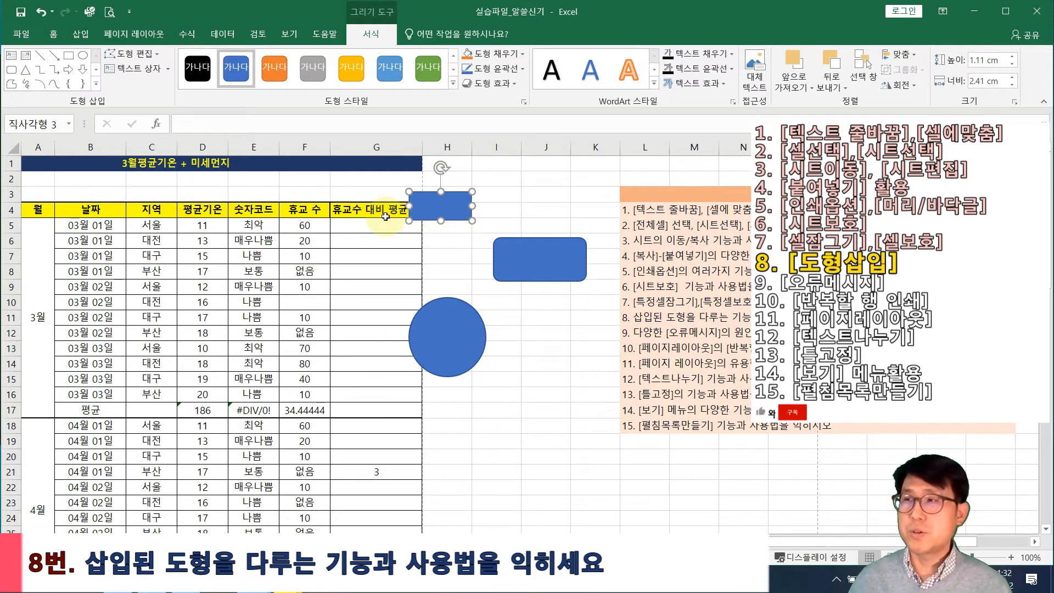
left_click(528, 253, "shift")
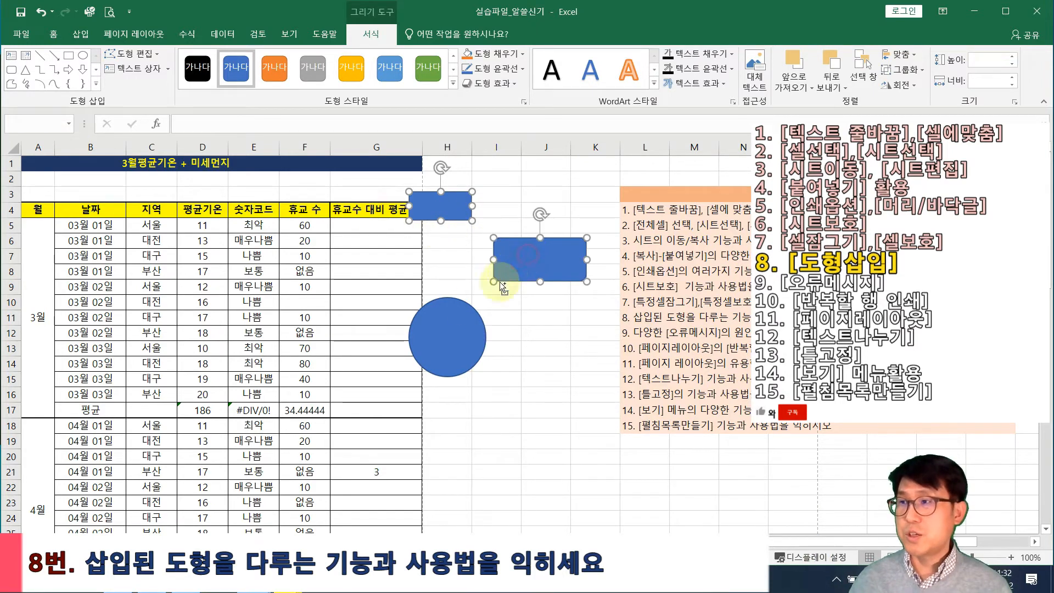
left_click(465, 311, "shift")
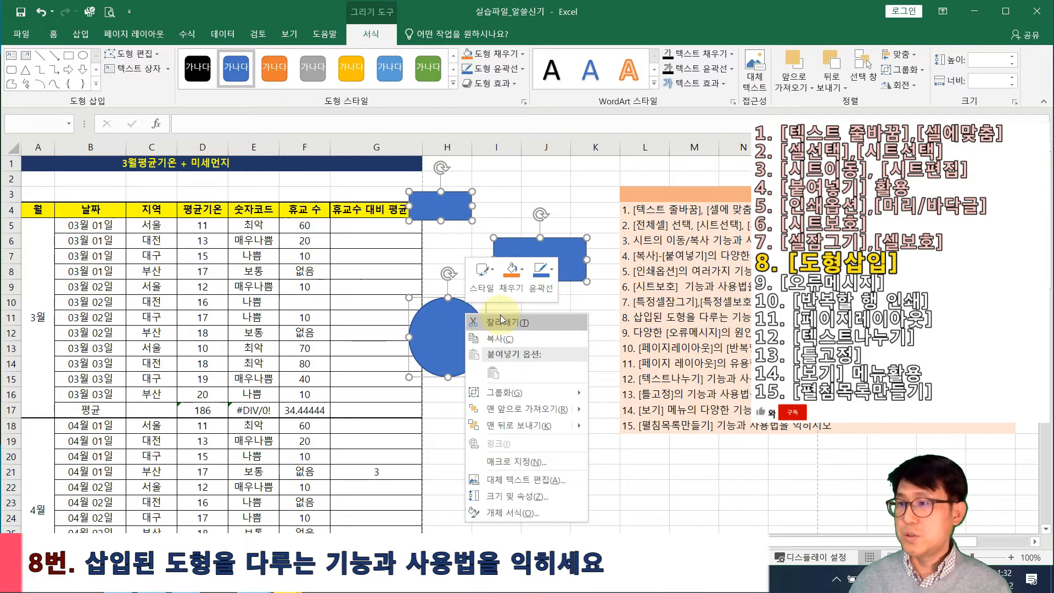
Group the three shapes as Group 6 and drag it left over columns F–H
left_click(530, 394)
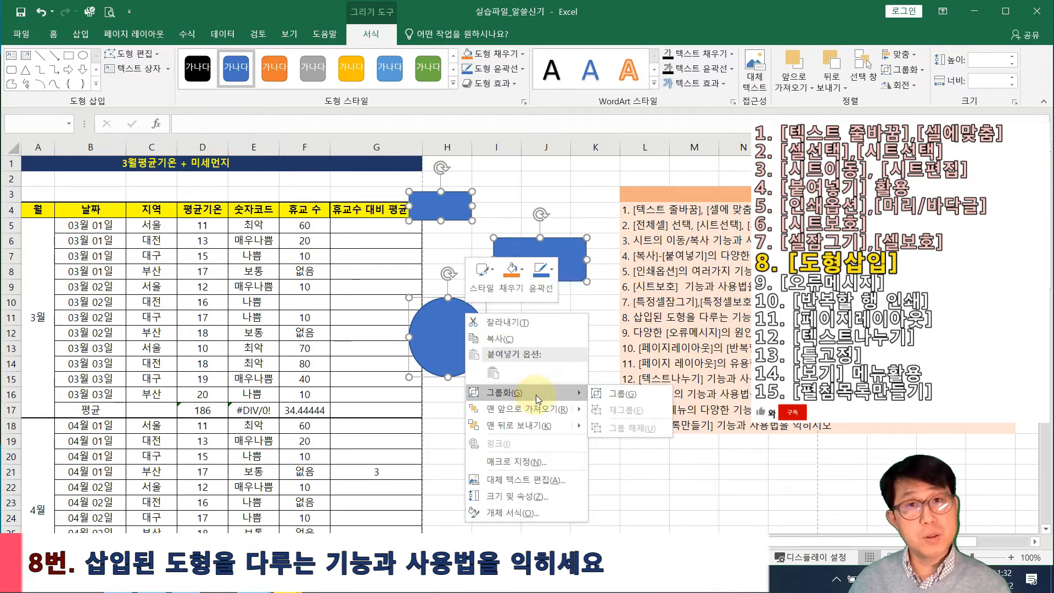
left_click(595, 395)
left_click_drag(497, 318, 328, 388)
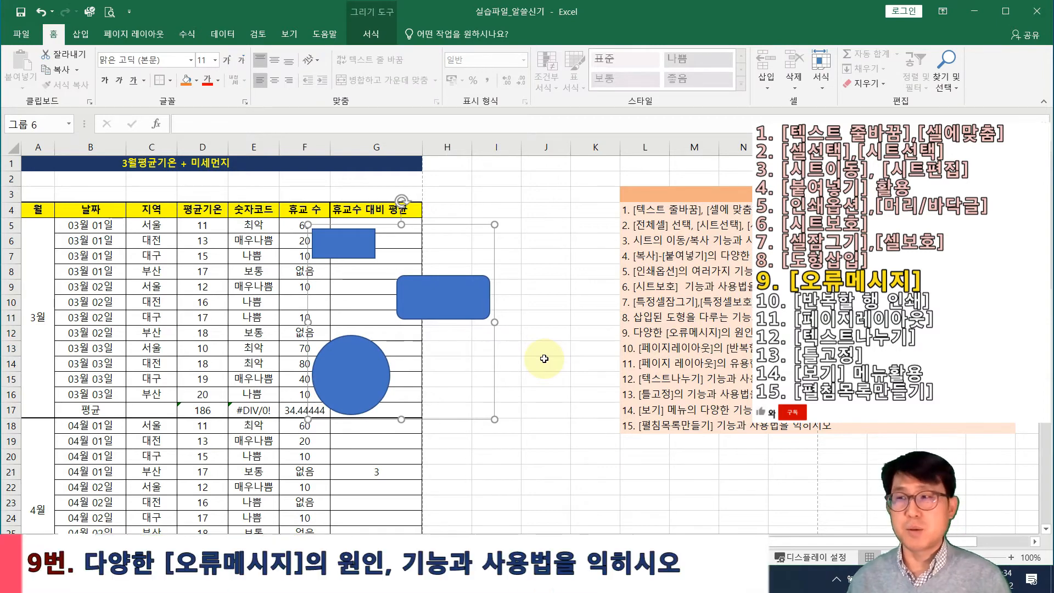
Delete the grouped shapes from the worksheet
left_click(465, 365)
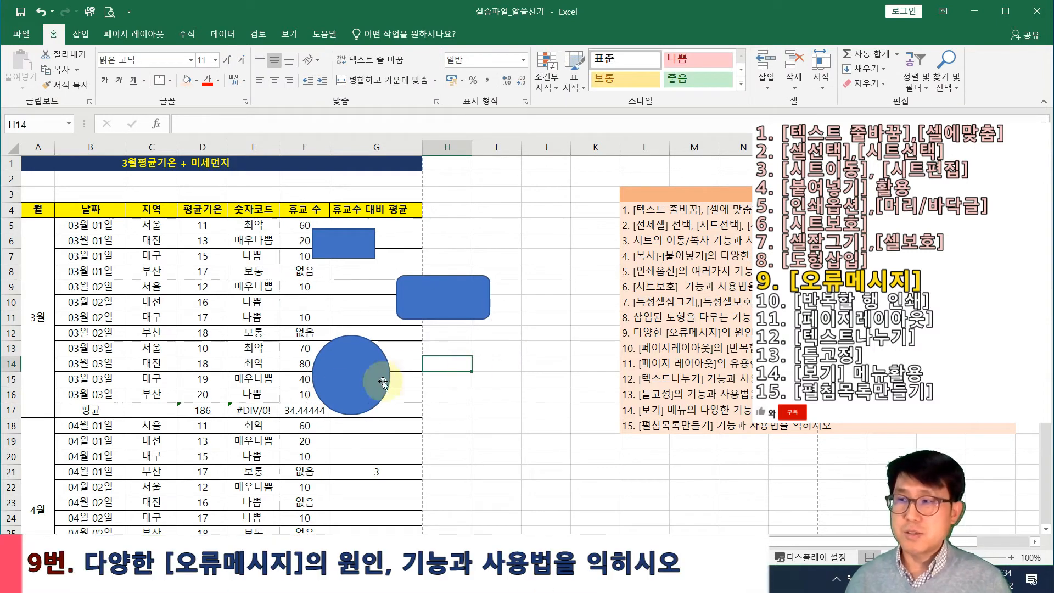
left_click(348, 373)
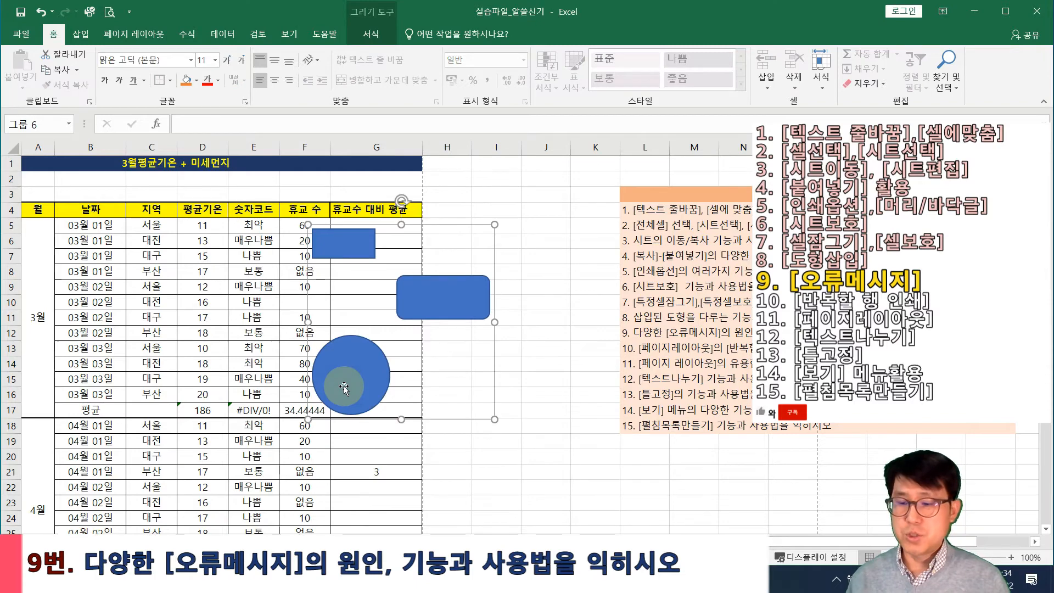
key("Delete")
Zoom to 175%, inspect the #DIV/0! error in E17, then select G5
scroll(341, 428, "up", 5)
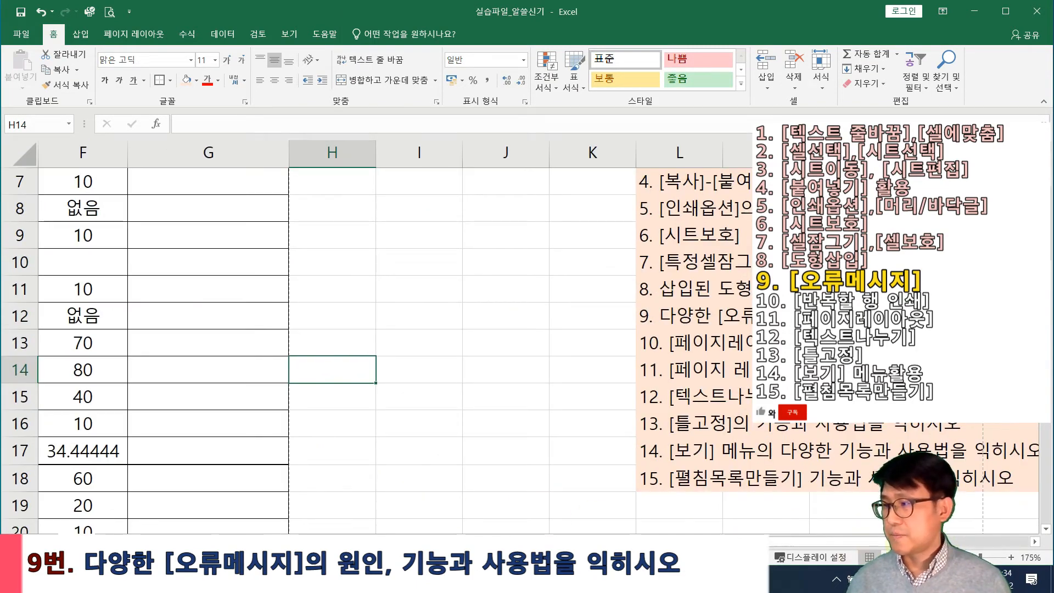
left_click_drag(856, 543, 779, 543)
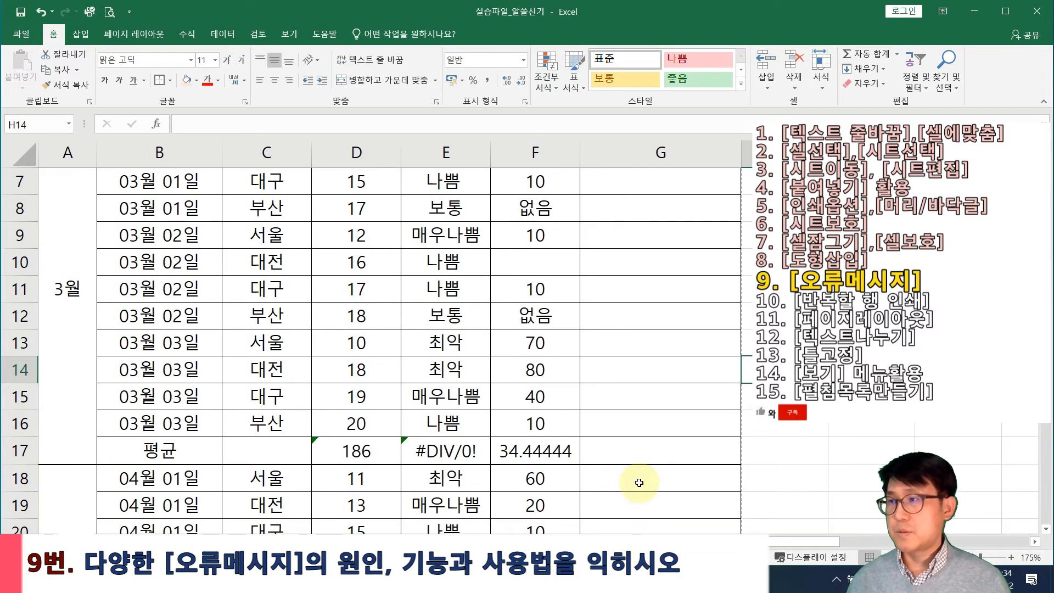
left_click(462, 455)
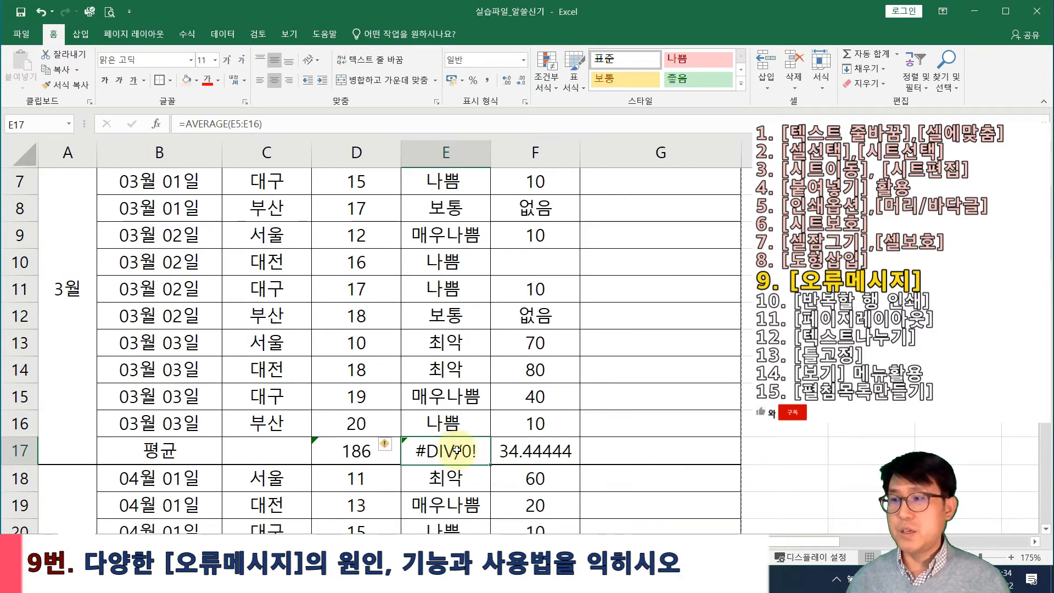
scroll(634, 409, "up", 2)
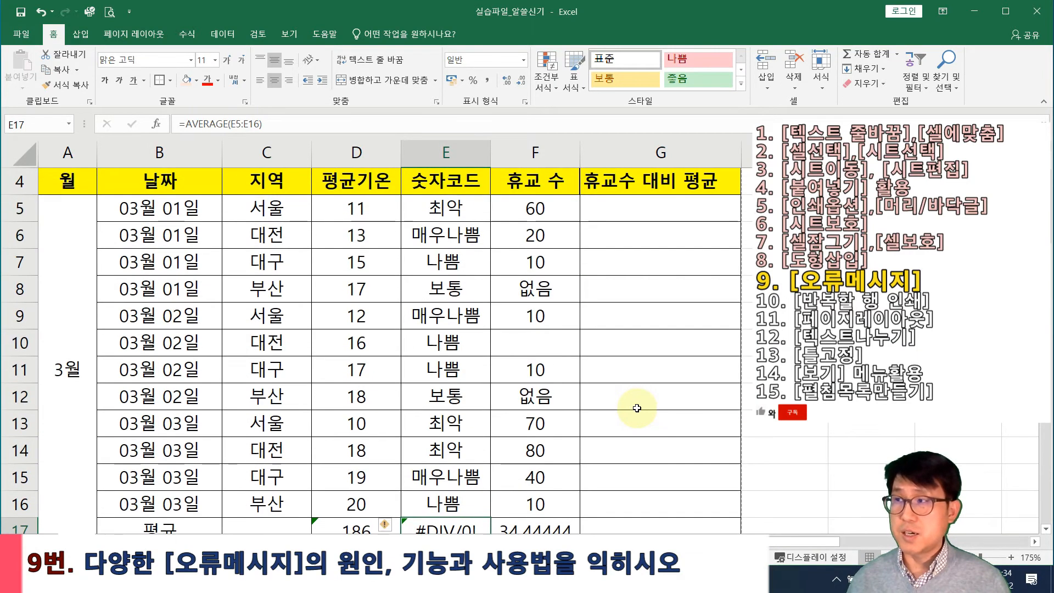
left_click(638, 290)
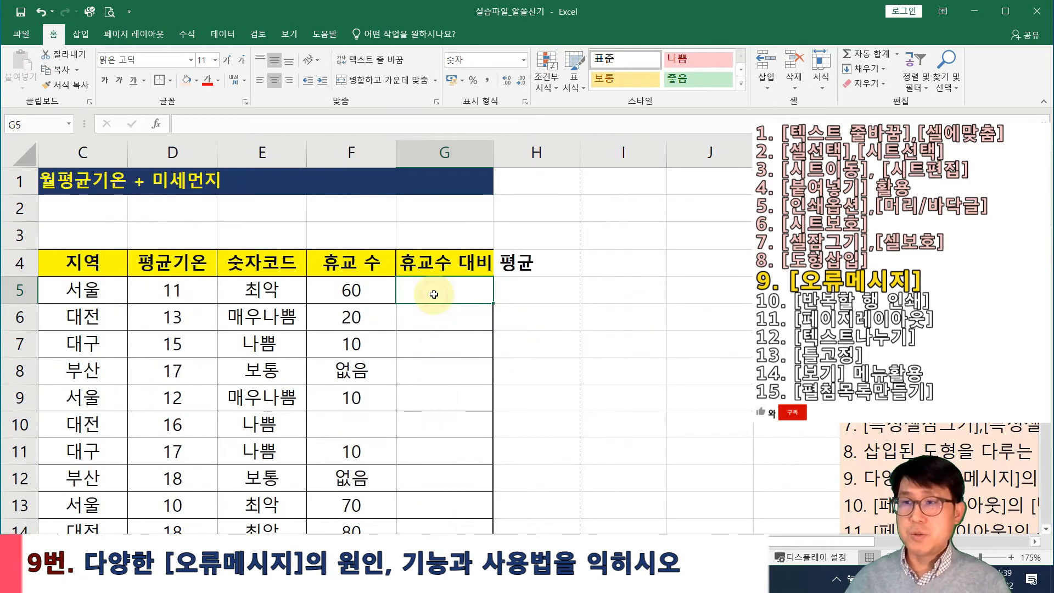
Enter =D5^50 in G5, autofit column G to see it, then narrow it back to show ########
left_click(176, 293)
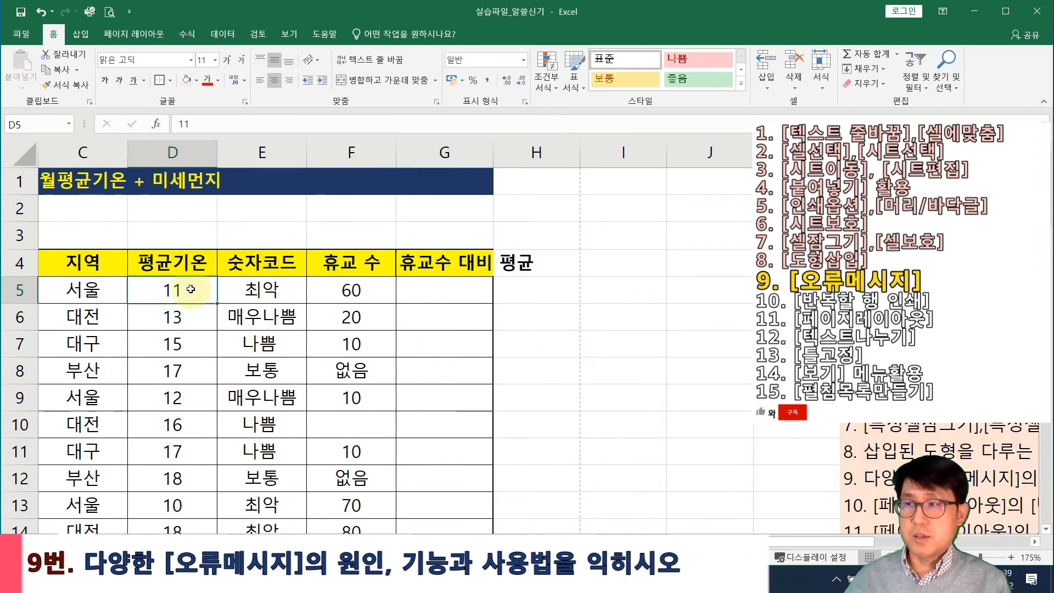
left_click(399, 298)
type("=")
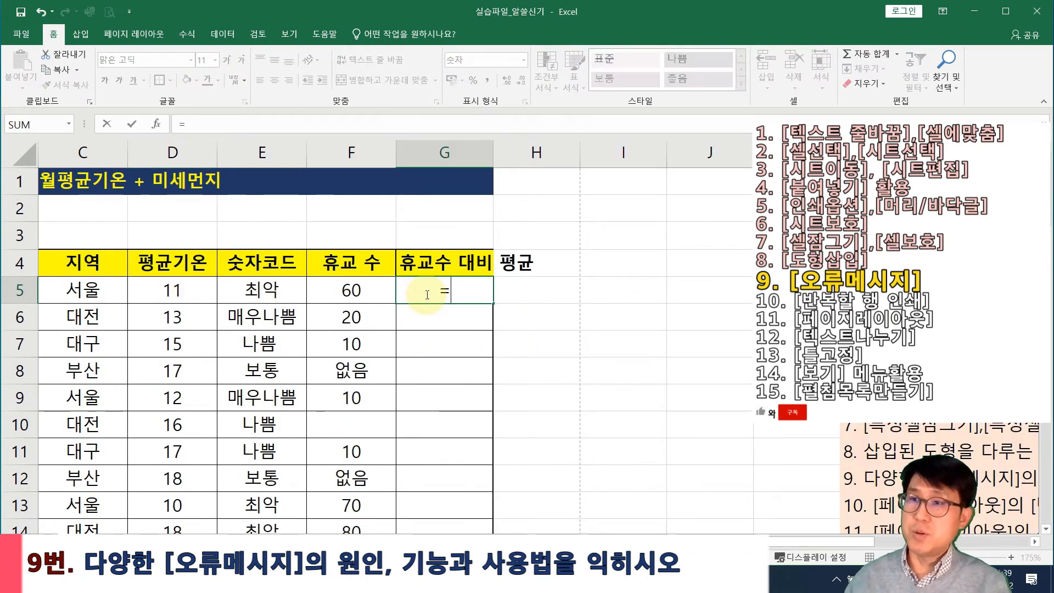
left_click(167, 305)
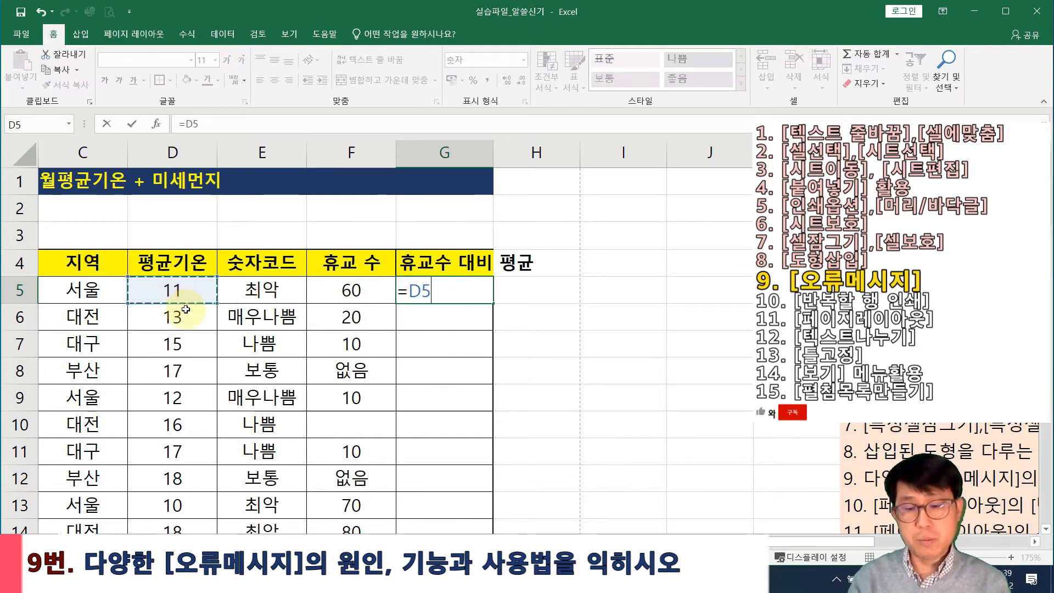
type("ㄱ")
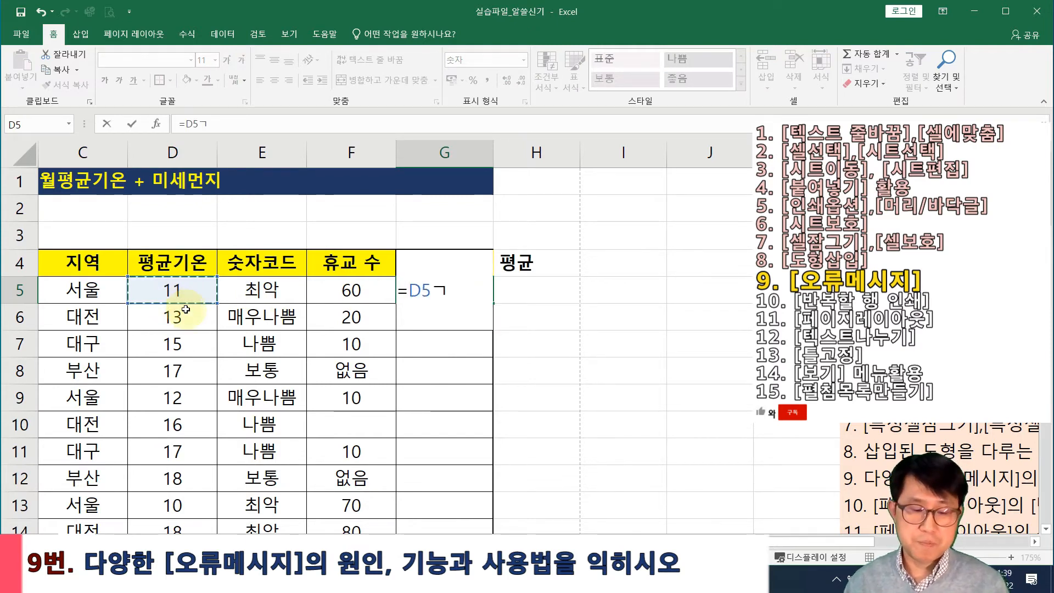
key("Hangul_Hanja")
key("Down")
key("Down")
key("Down")
key("Down")
key("Down")
key("Down")
key("Down")
key("Down")
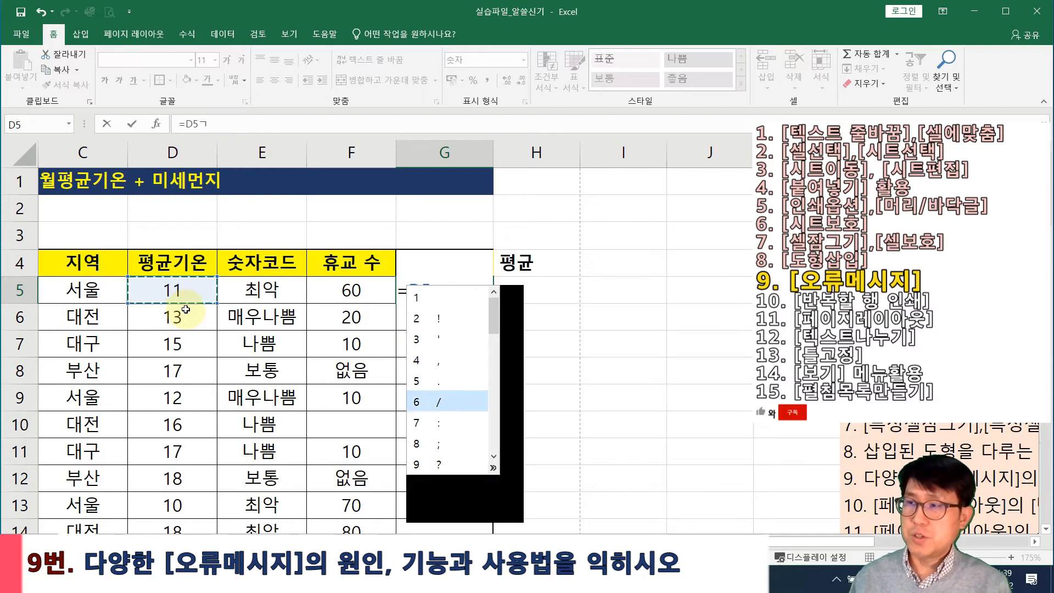
key("Down")
key("Return")
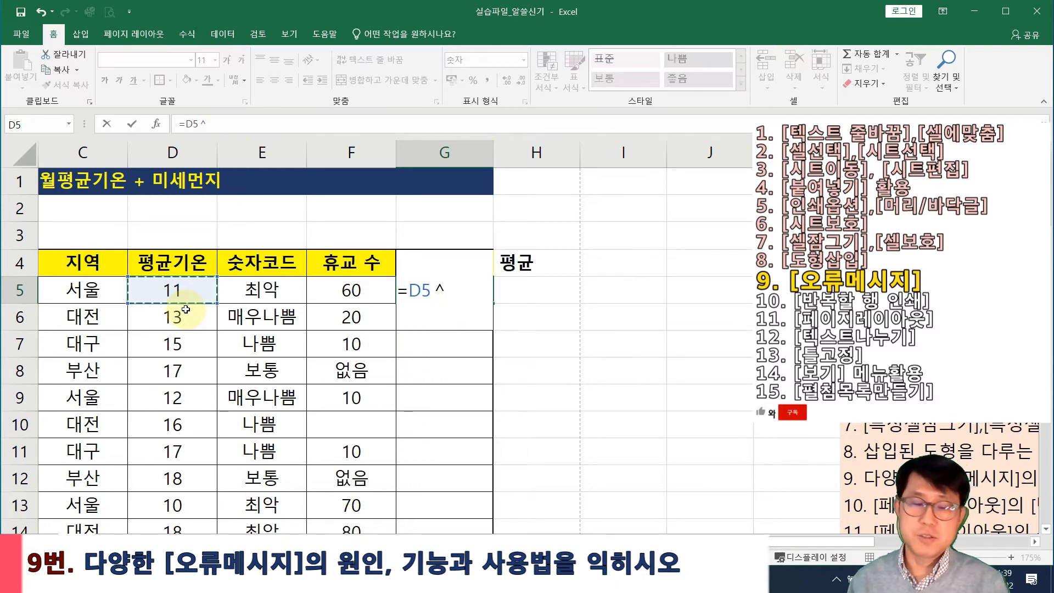
type("50")
key("Return")
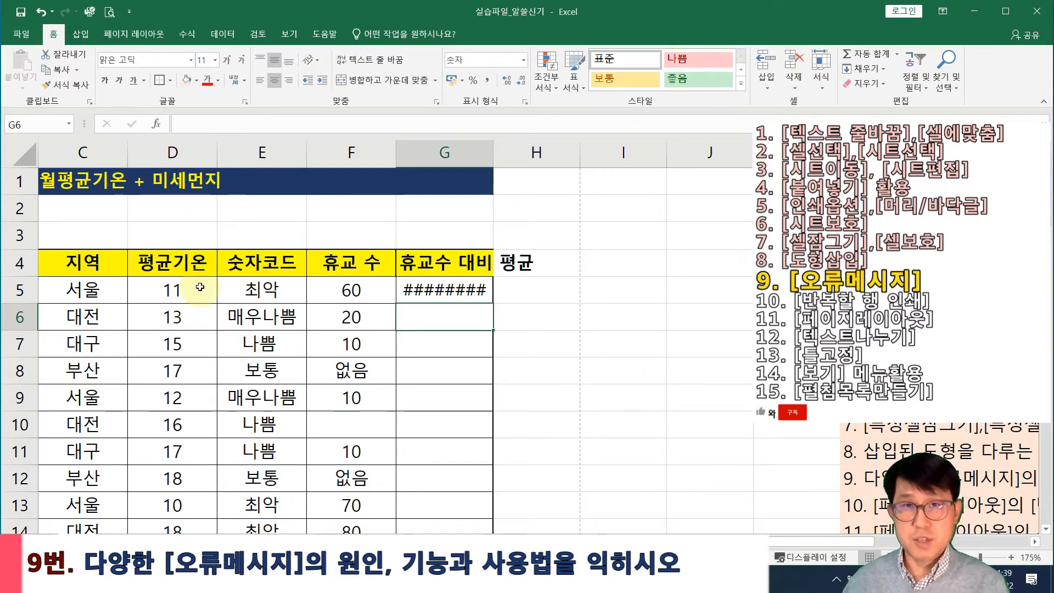
double_click(493, 151)
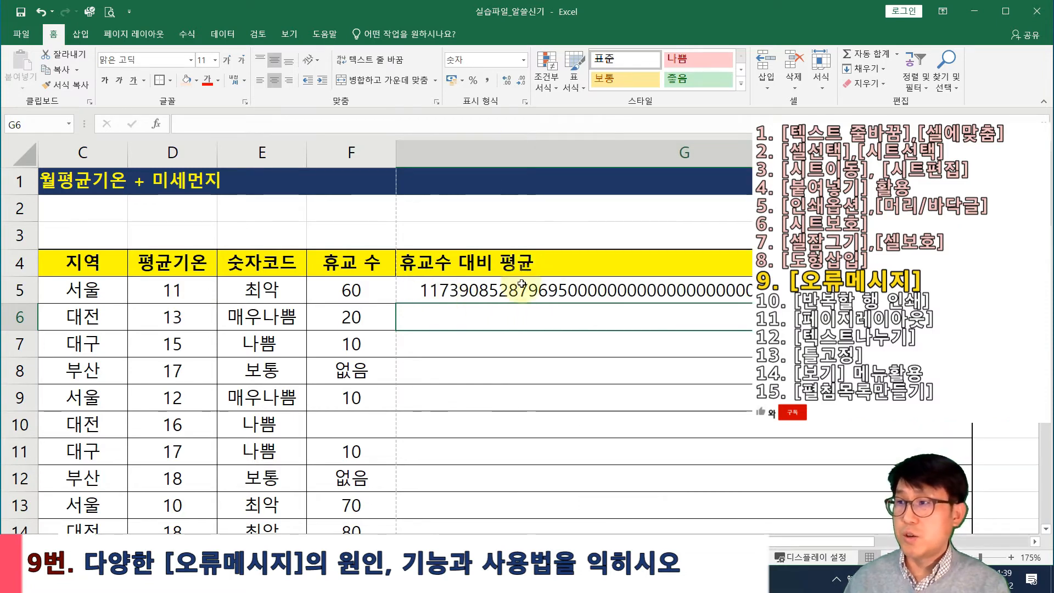
left_click_drag(757, 152, 497, 153)
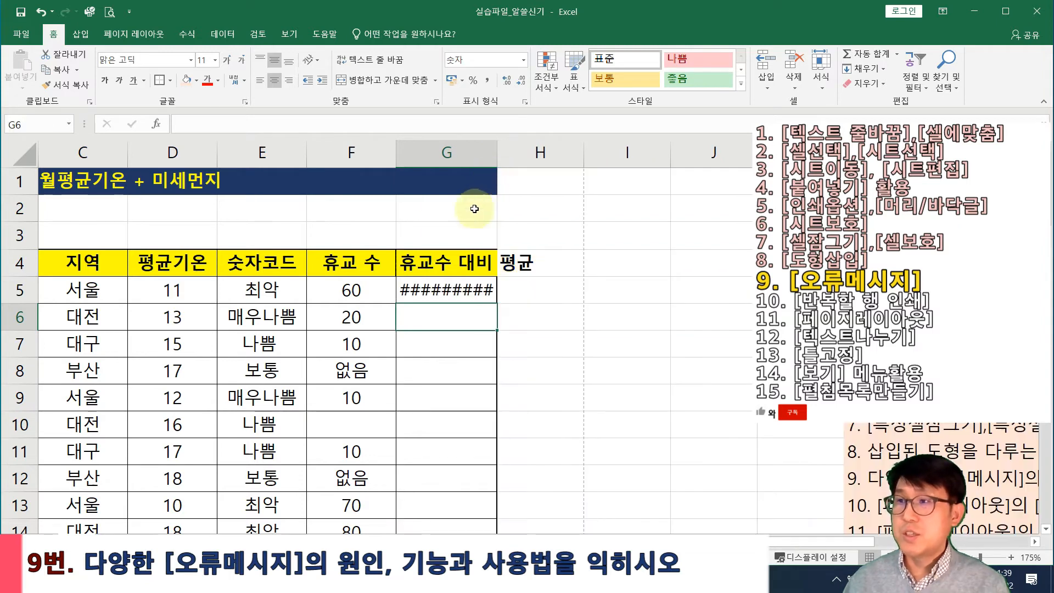
Adjust the width of column F
left_click_drag(396, 153, 325, 156)
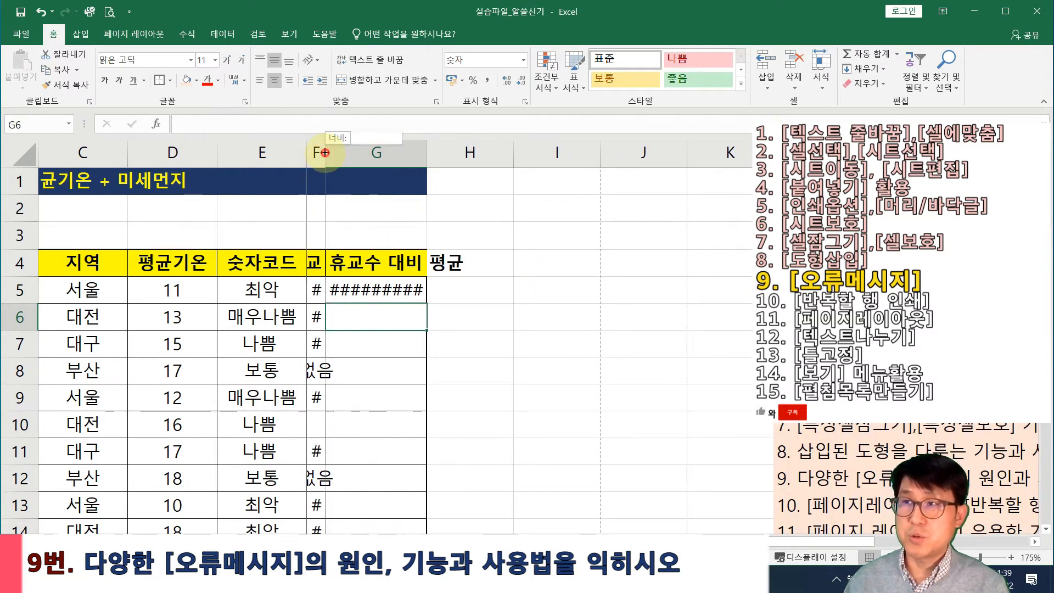
key("ctrl+z")
left_click_drag(430, 154, 377, 167)
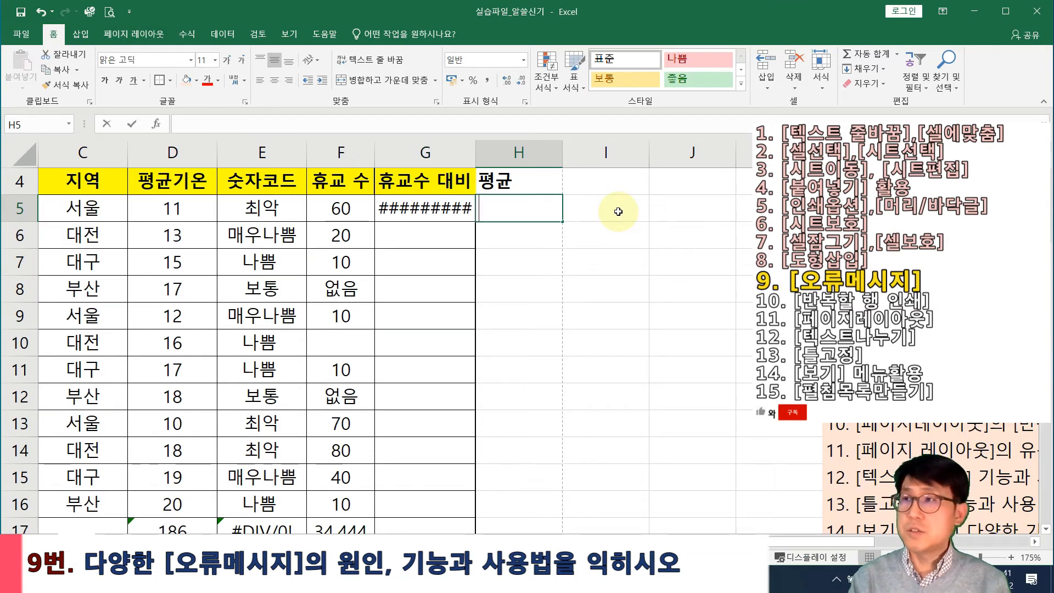
Enter the note '숫자가 입력된 셀이 좁아서.' in H5
key("F2")
type("숫자가 입력된 셀이 좁아서.")
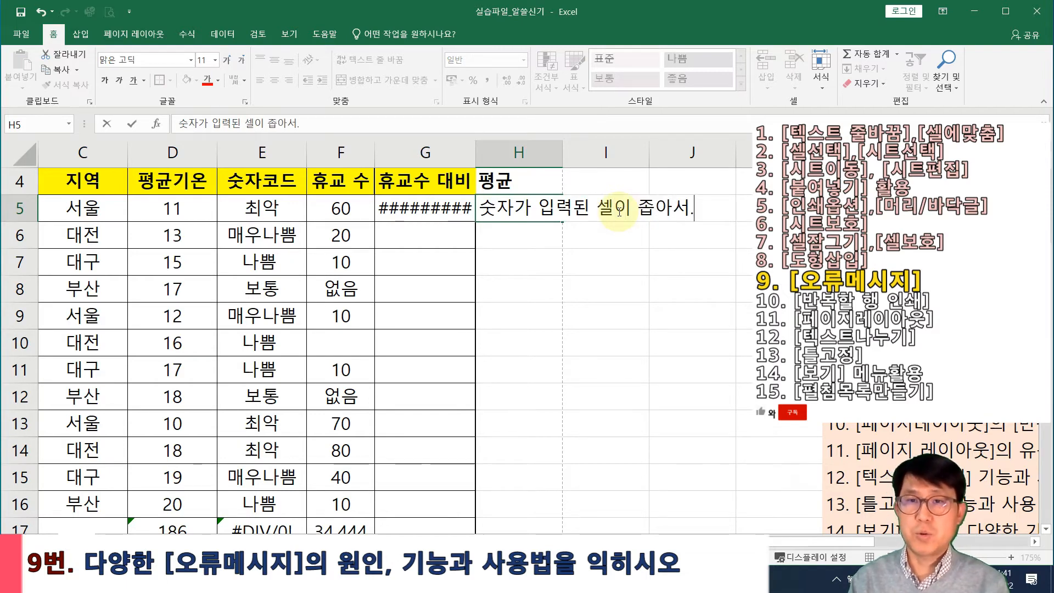
key("Return")
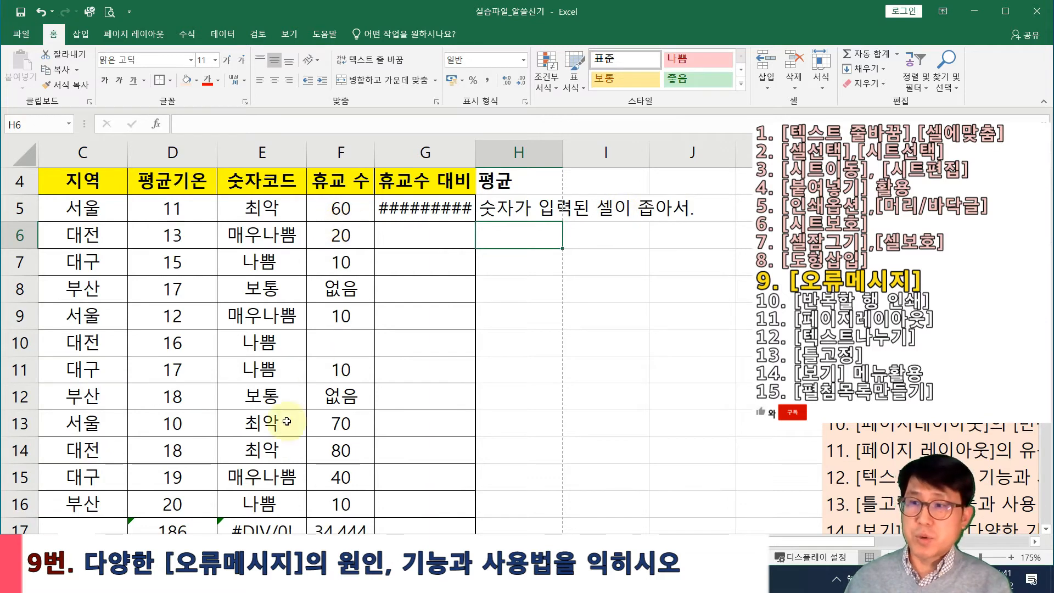
Enter =F5/F10 in G6, dividing by the empty F10 to produce #DIV/0!
left_click(260, 521)
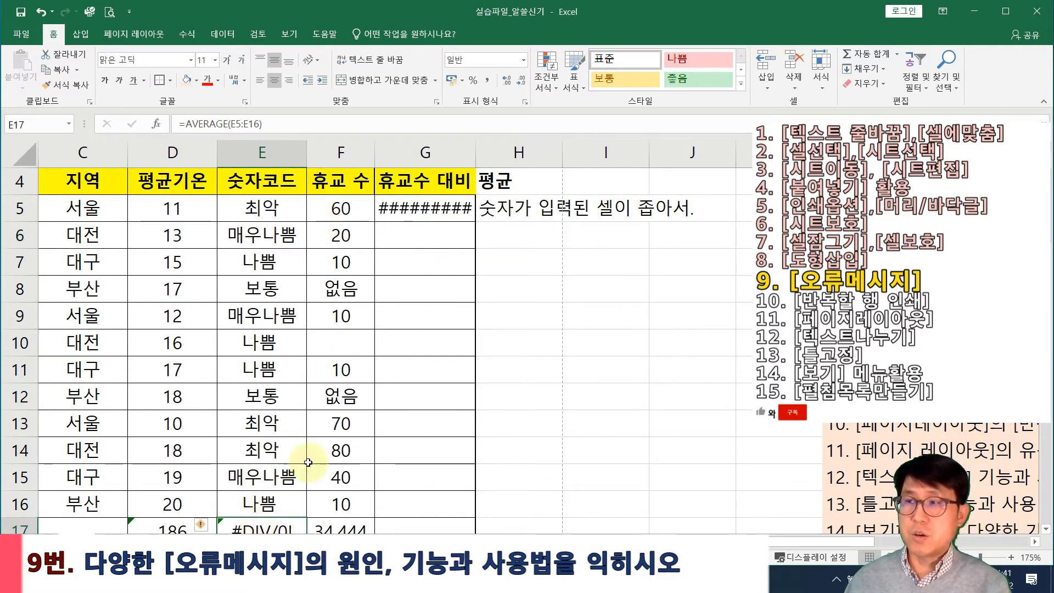
left_click(418, 227)
type("=")
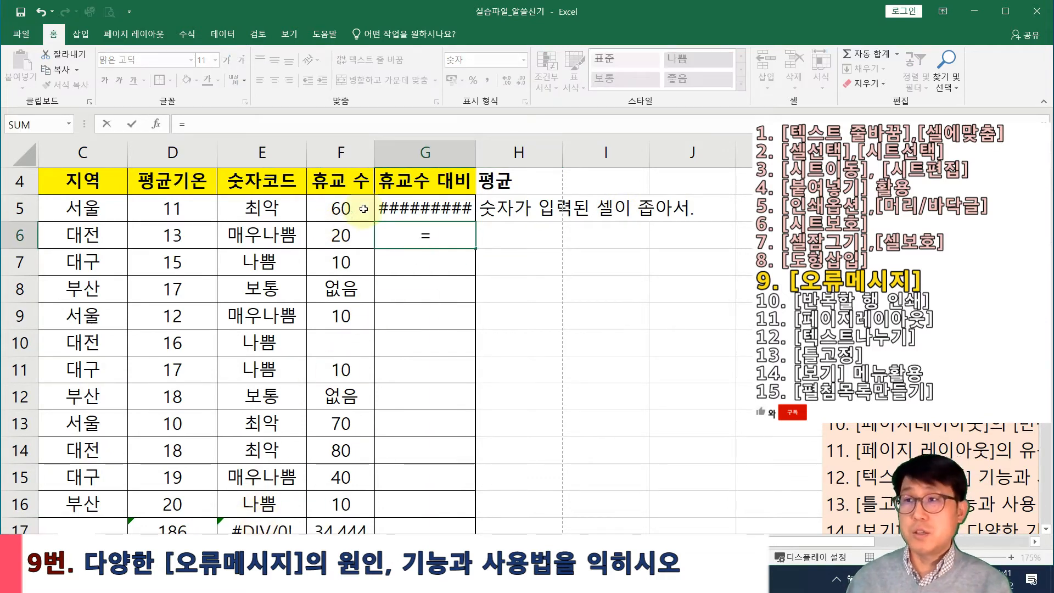
left_click(341, 215)
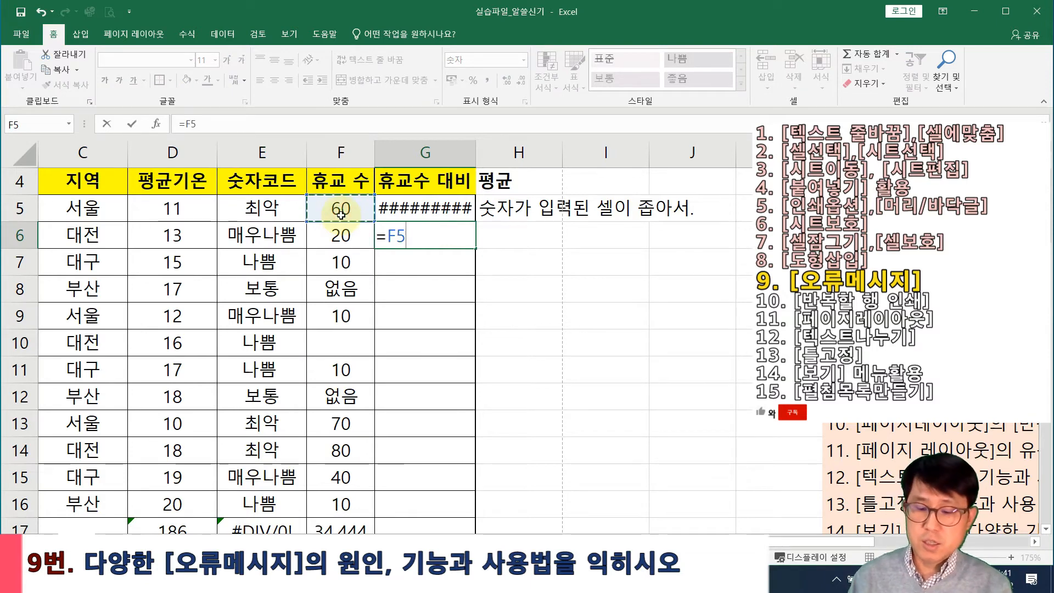
type("/")
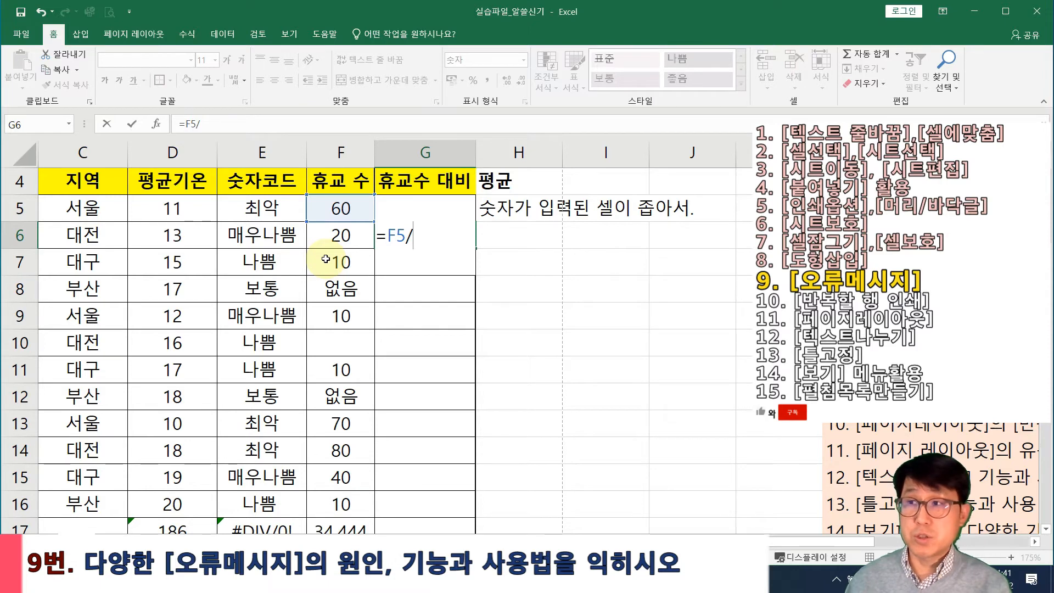
left_click(340, 341)
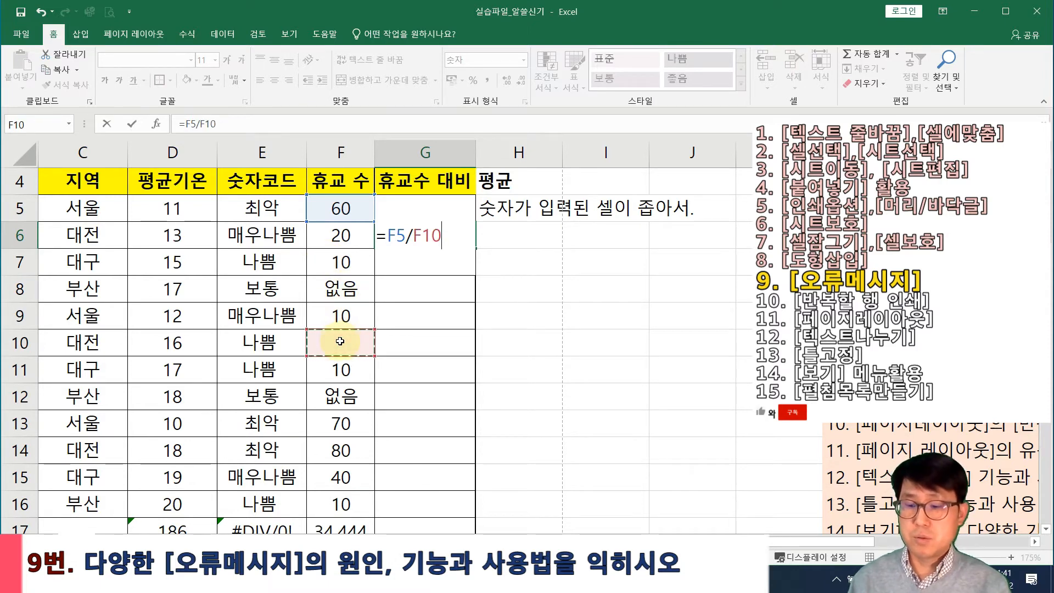
key("Return")
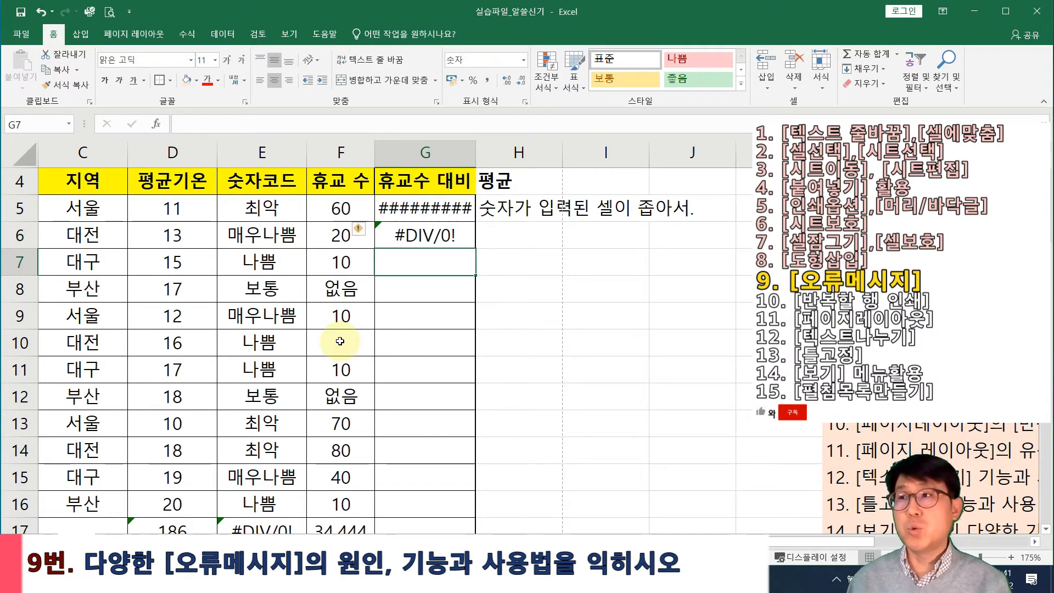
Write the note '0, 혹은 나누기에서 오류.' in H6
key("Up")
key("Right")
type("0,")
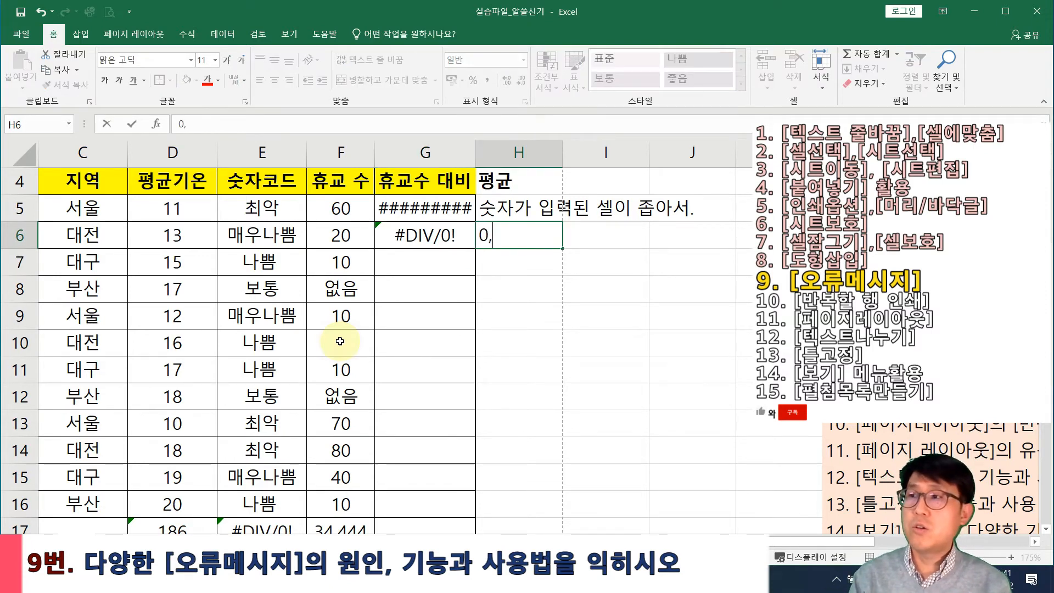
type(" 혹은 나누기에서 오류")
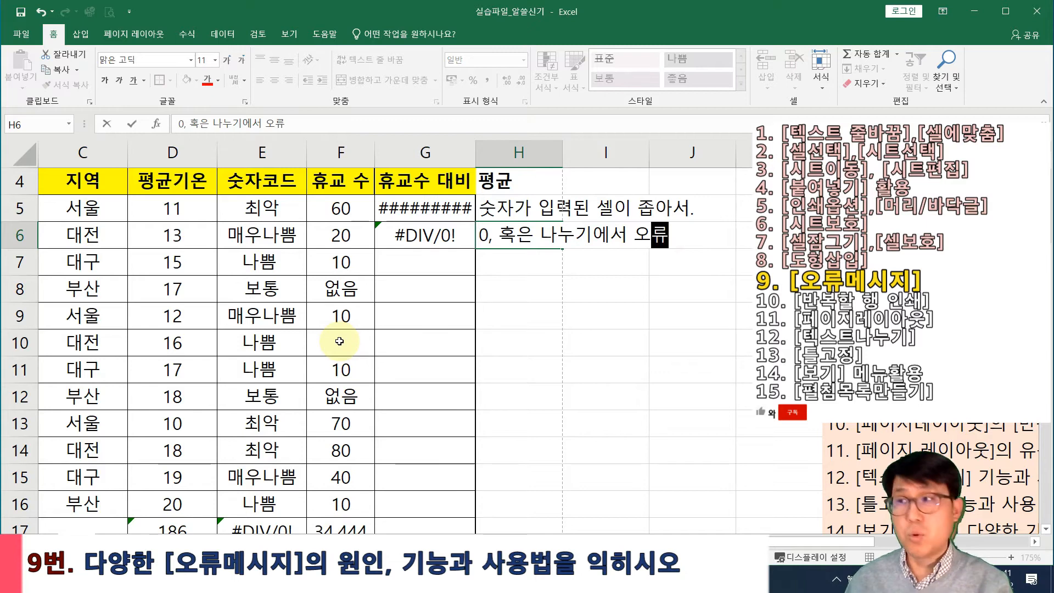
type(".")
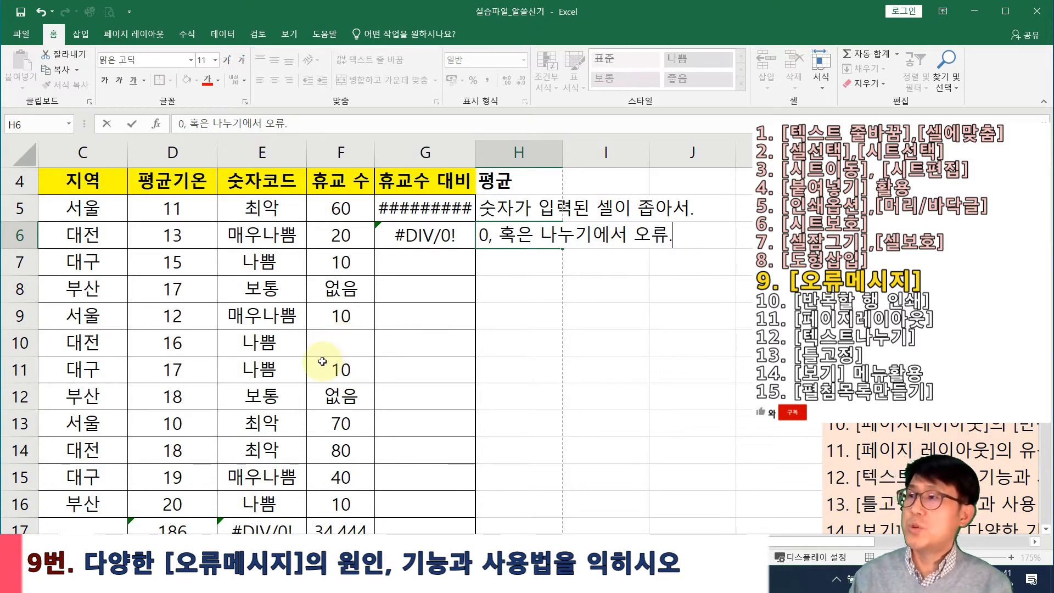
key("Return")
key("Left")
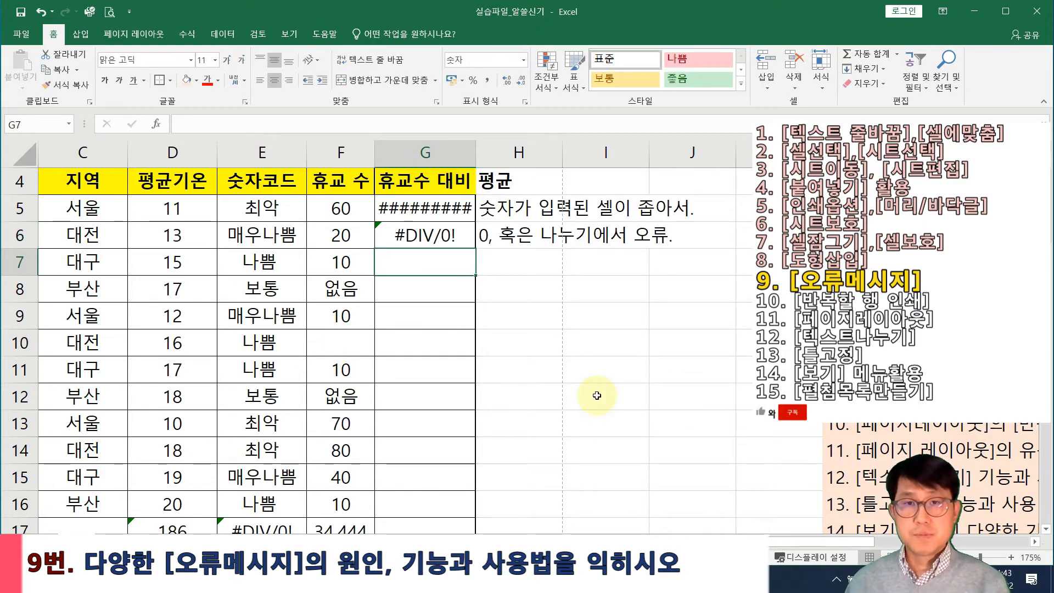
Start a RANK formula in G7 with D5 as the number to rank
type("=ran")
key("BackSpace")
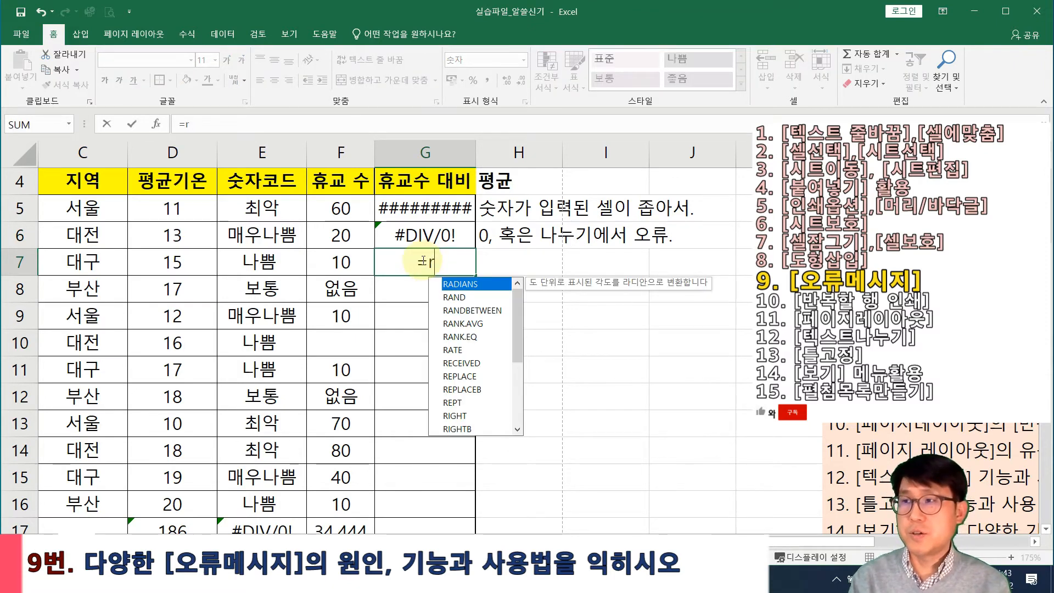
type("ank(")
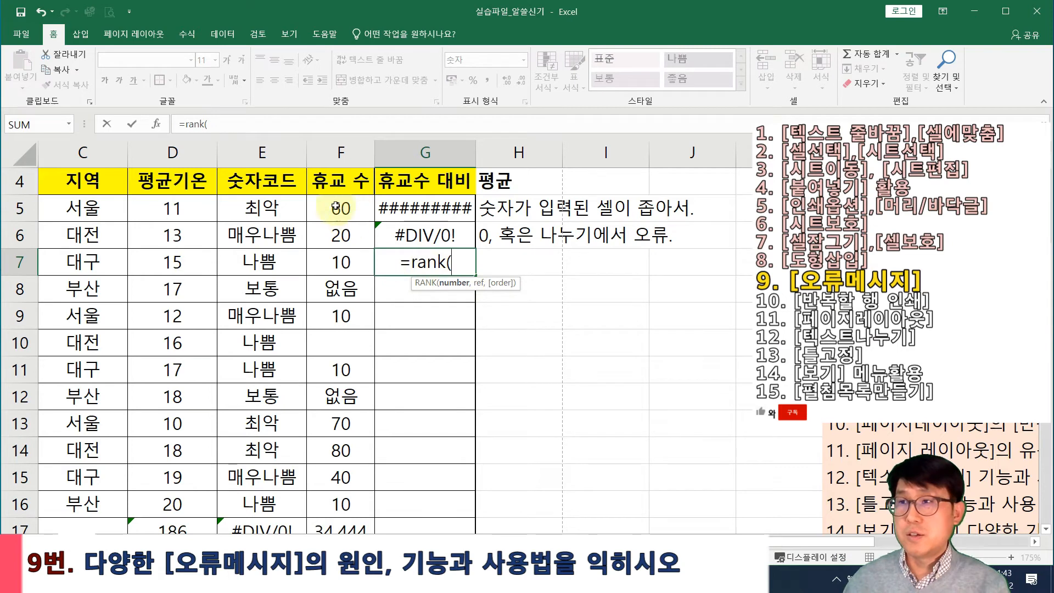
left_click(184, 209)
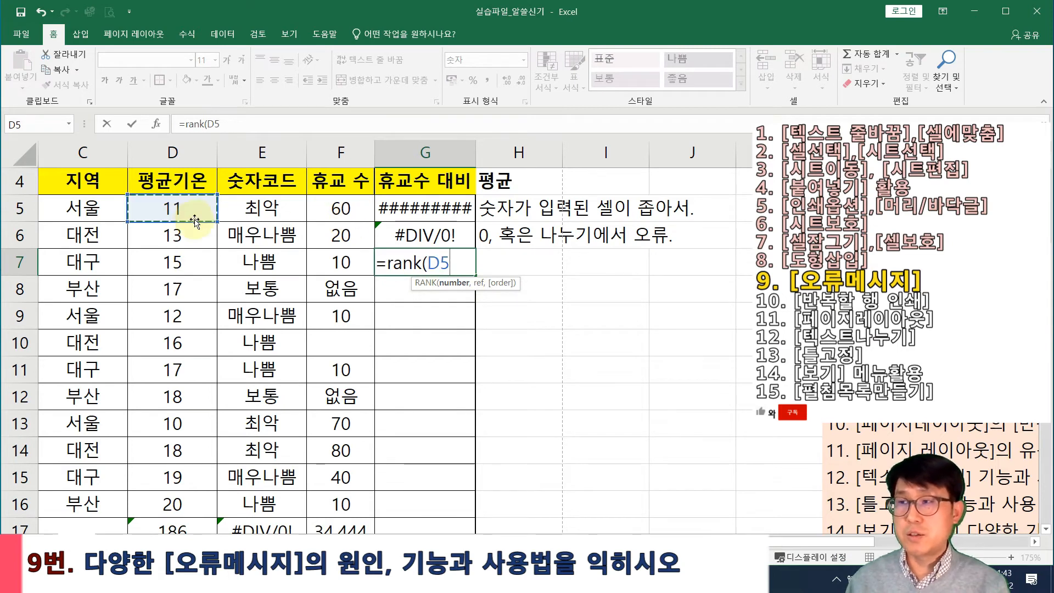
type(",")
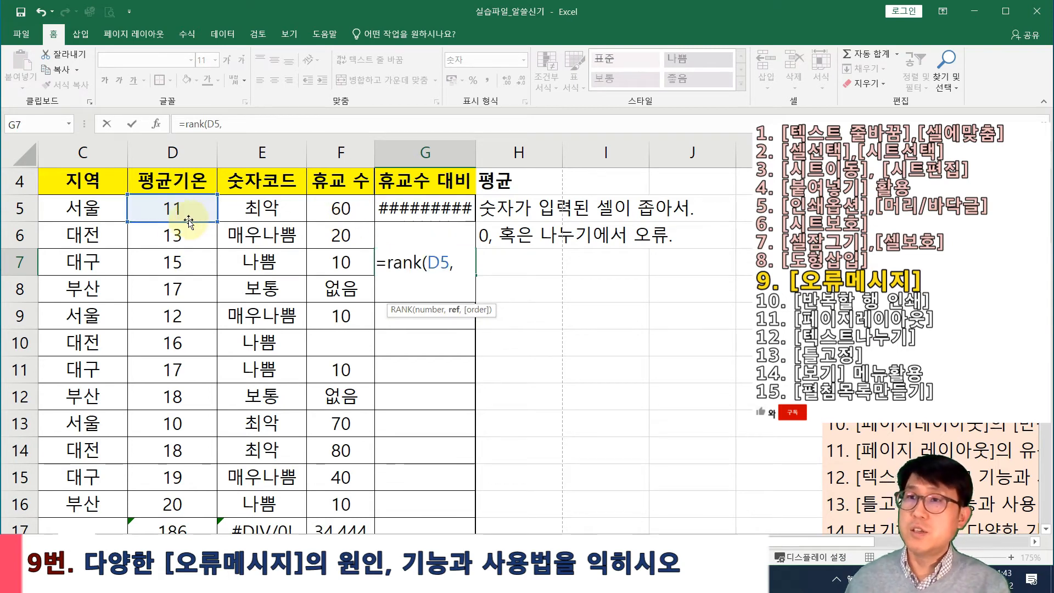
left_click_drag(170, 207, 168, 295)
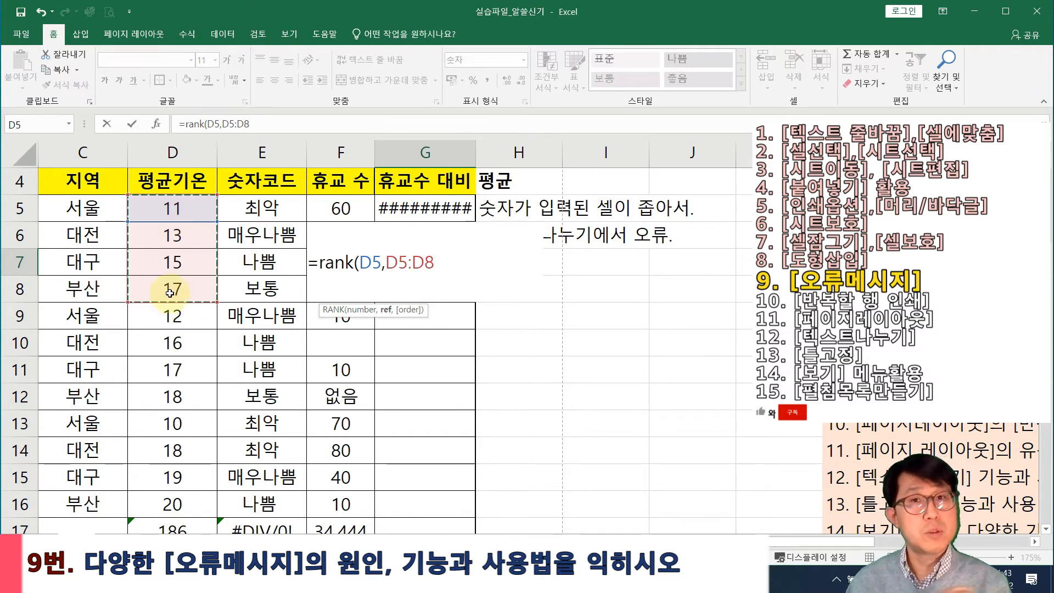
Complete =RANK(D5,I9:I13,0) using the empty range I9:I13, producing #N/A
key("BackSpace")
key("BackSpace")
key("BackSpace")
key("BackSpace")
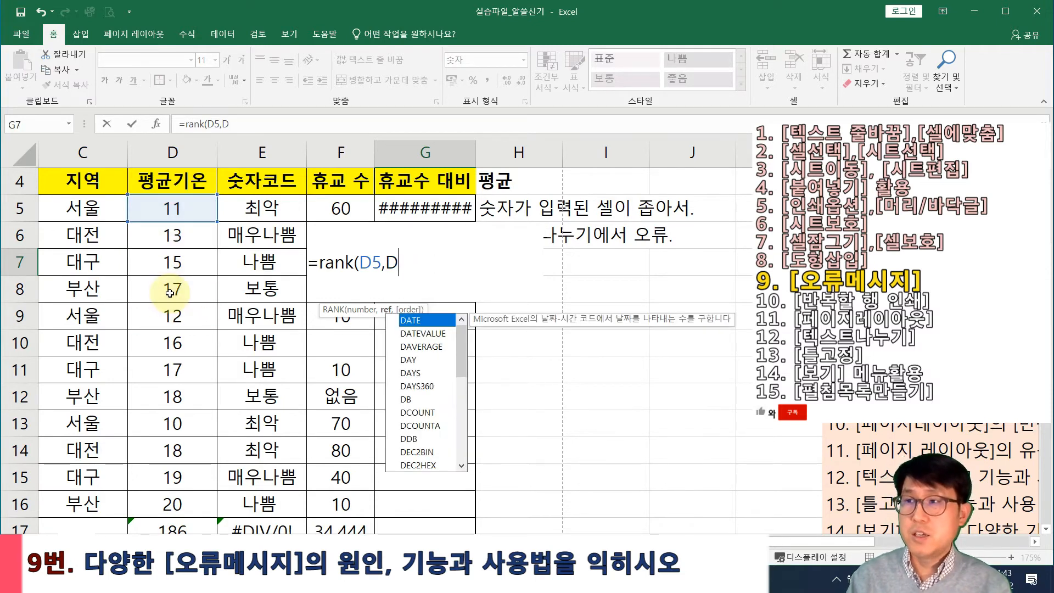
key("BackSpace")
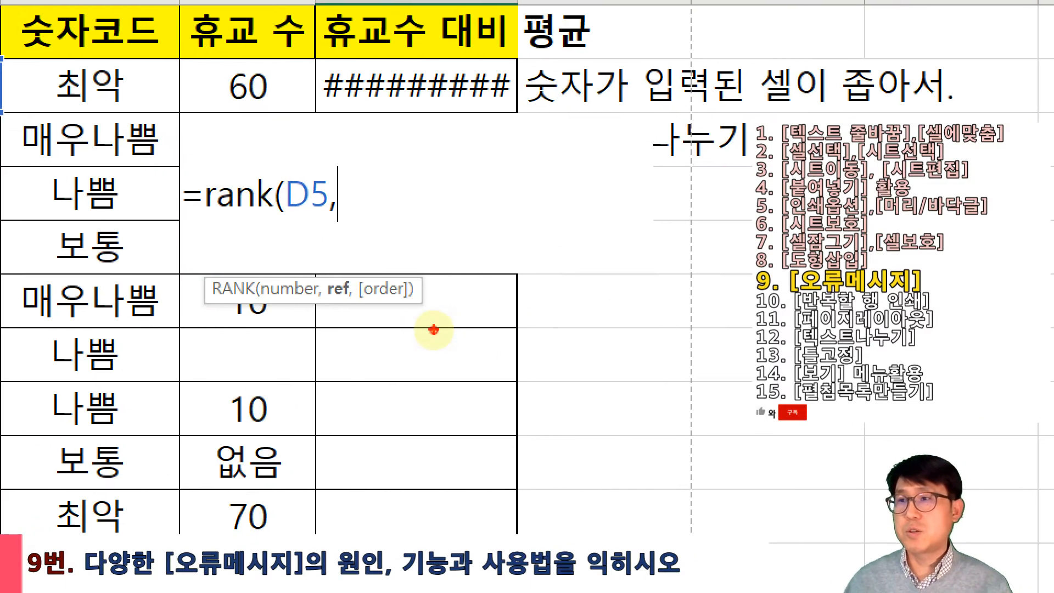
left_click_drag(321, 267, 357, 311)
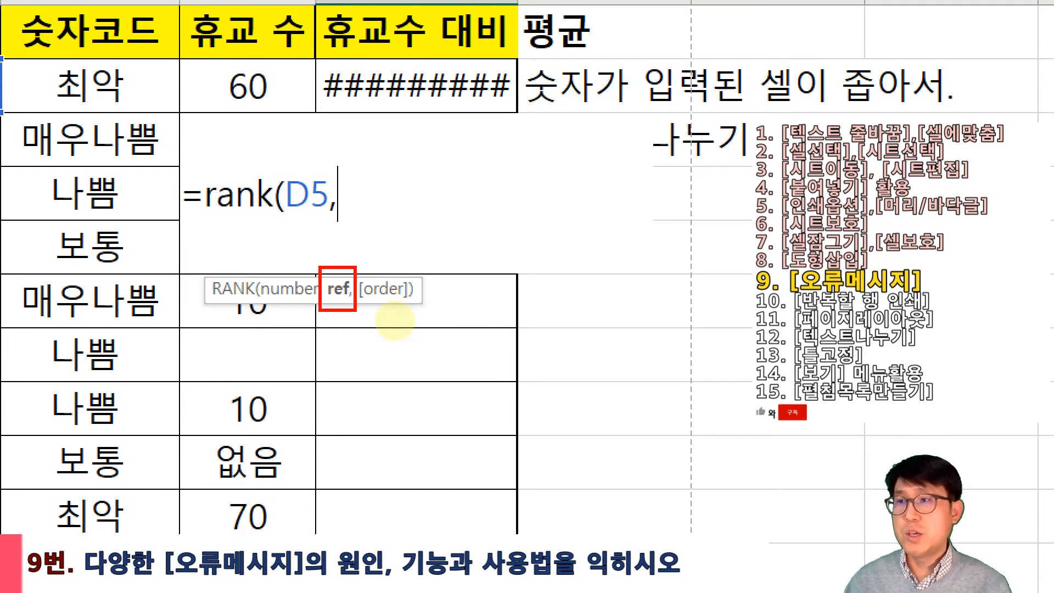
left_click_drag(329, 256, 376, 250)
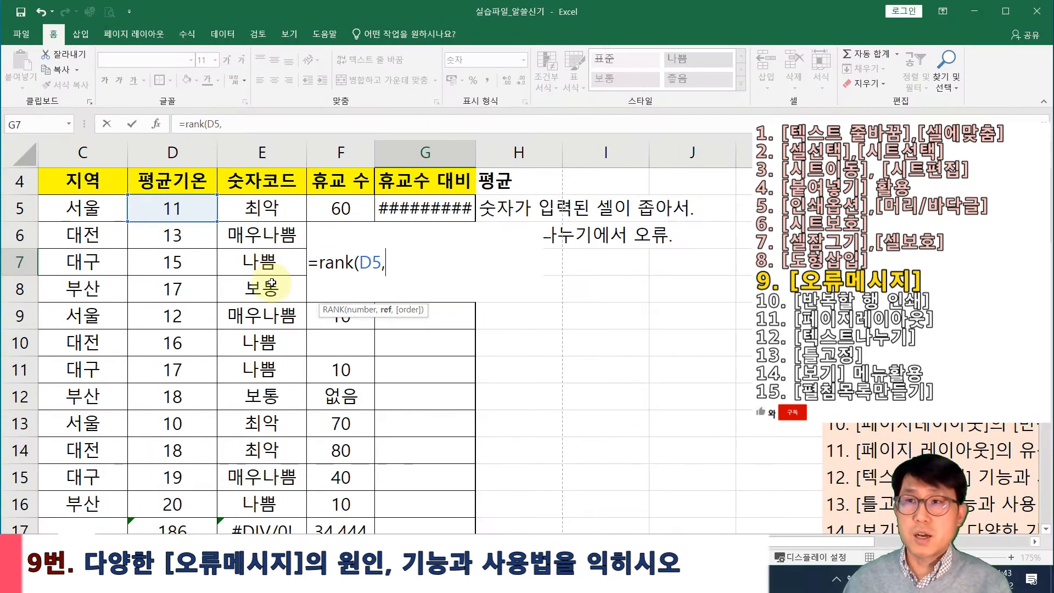
left_click_drag(173, 209, 209, 262)
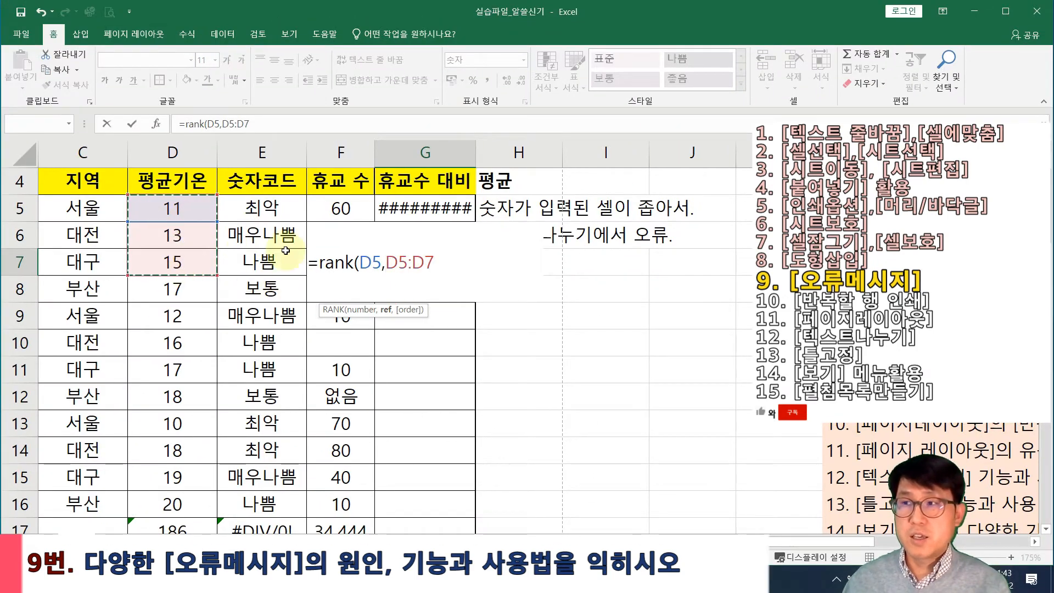
key("BackSpace")
key("BackSpace")
key("BackSpace")
key("BackSpace")
key("BackSpace")
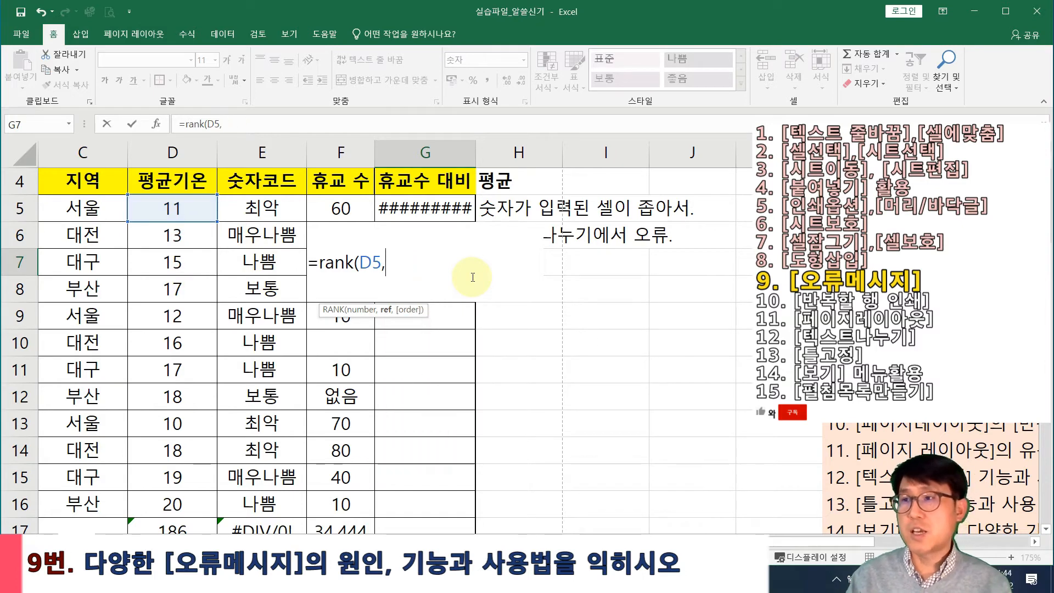
left_click_drag(603, 310, 597, 428)
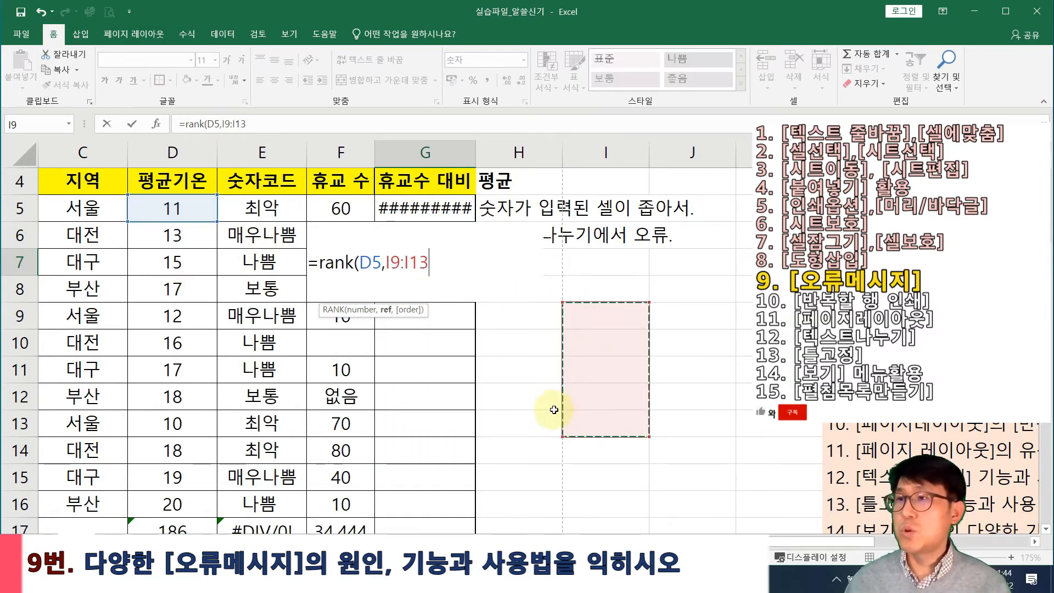
type(",0)")
key("Return")
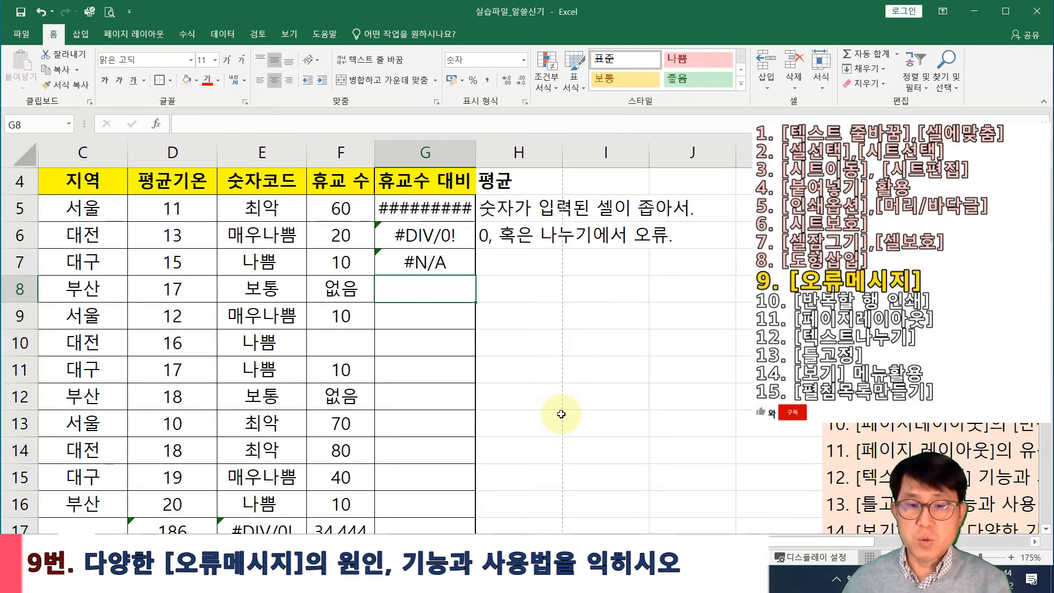
Enter the note '참조범위오류' in H7
left_click(527, 264)
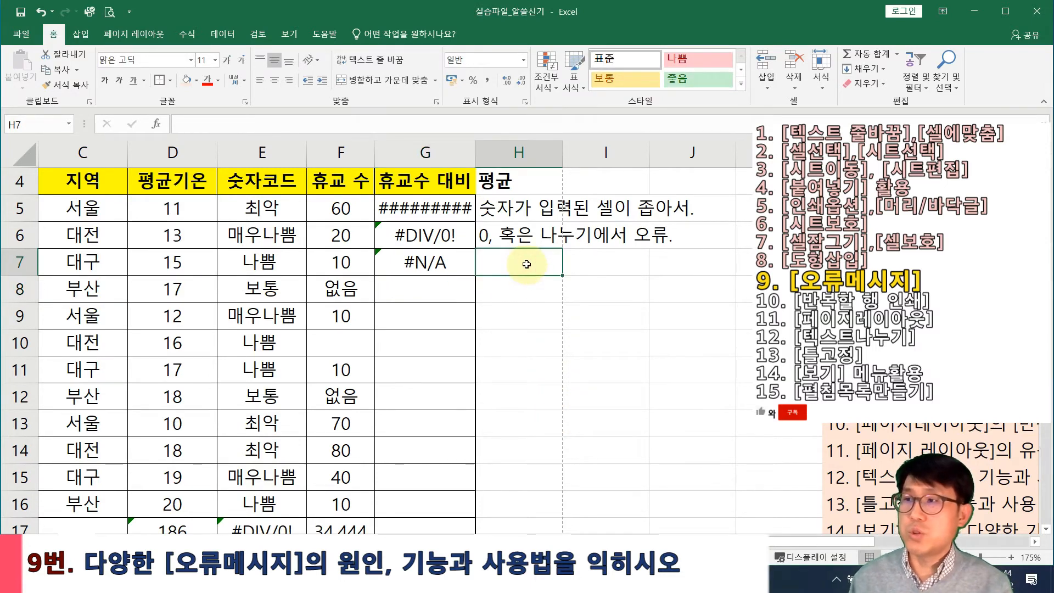
type("cka")
key("BackSpace")
key("BackSpace")
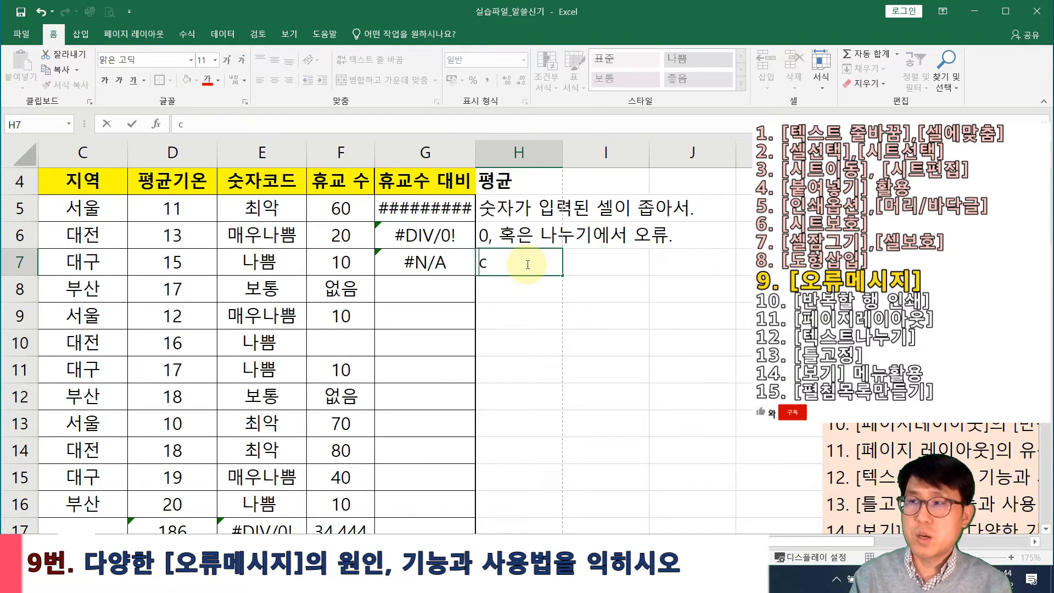
type("참ㅈ")
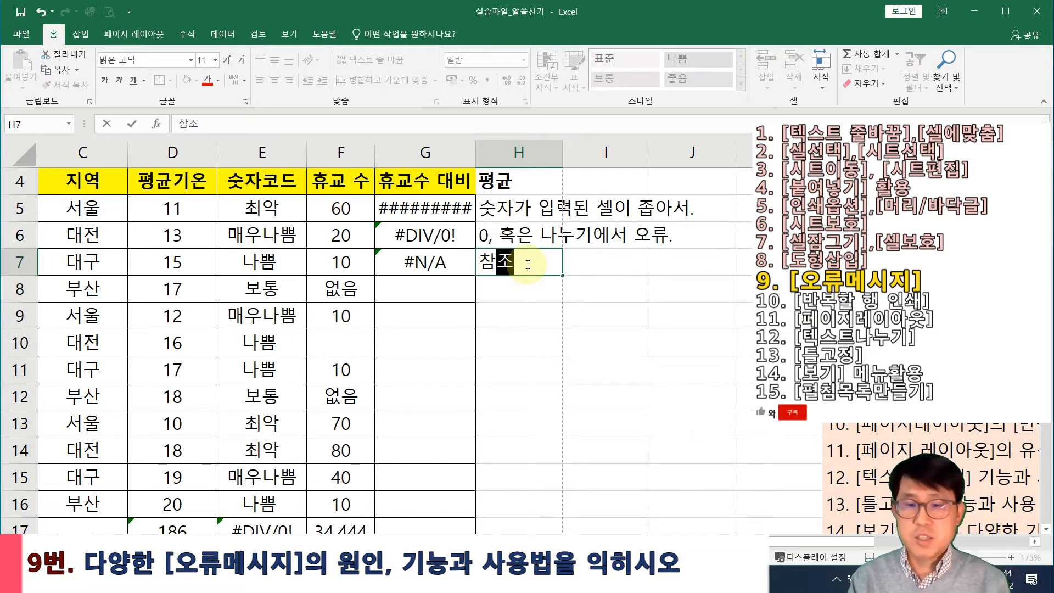
type("ㅗㅂ범우")
type("오류")
key("Return")
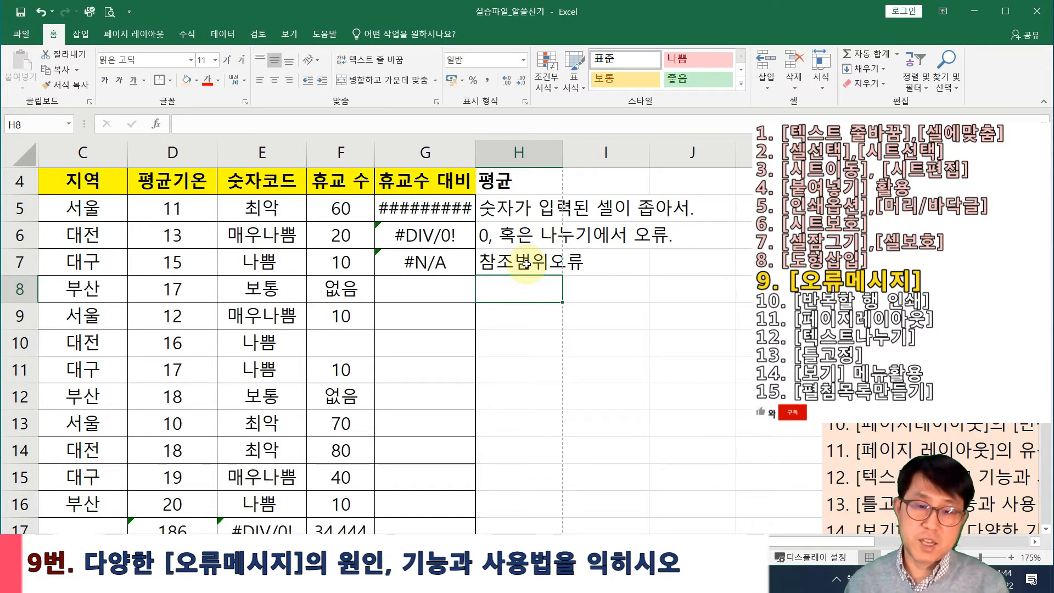
key("Left")
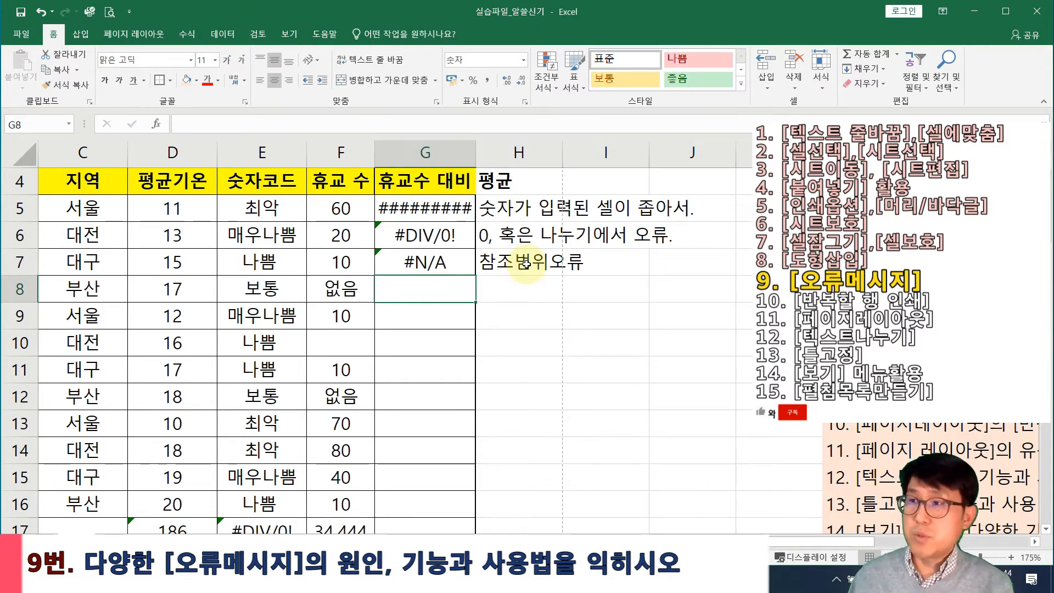
Enter the misspelled formula =ranp(D5,D5:D8,0) in G8 so it returns #NAME?
type("=")
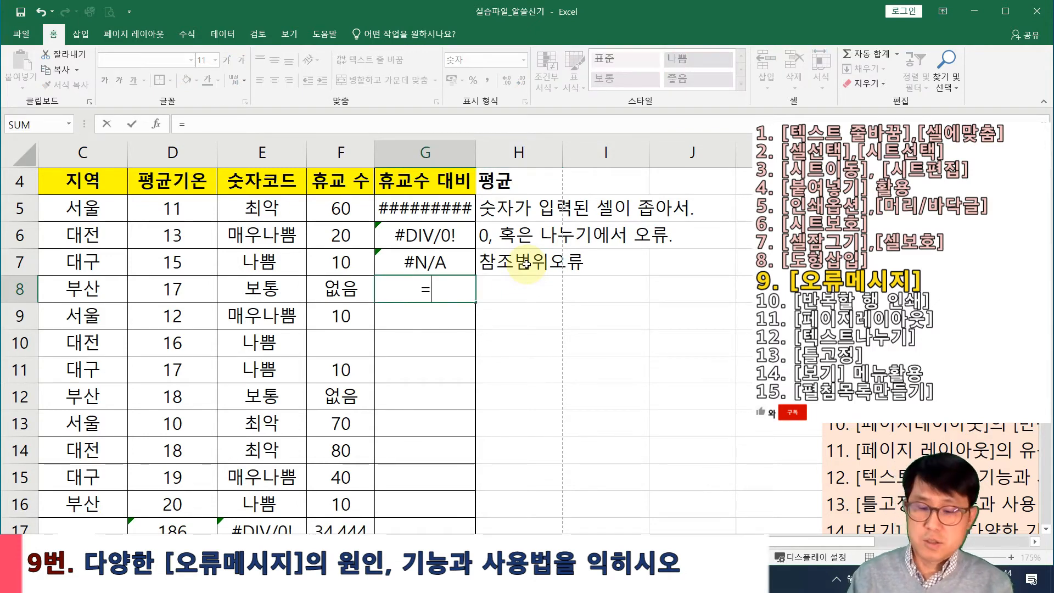
type("ran")
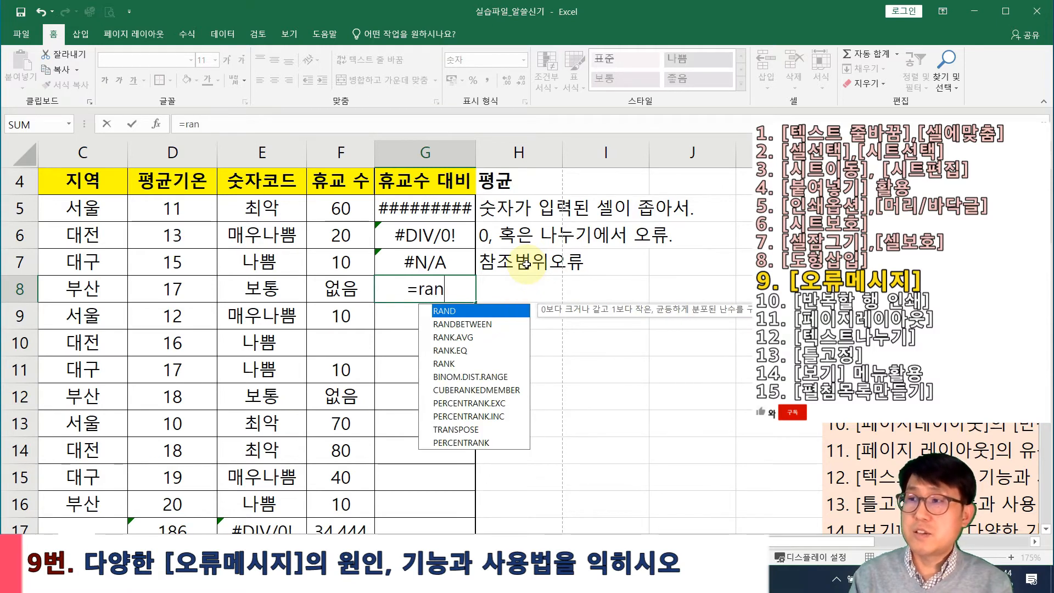
type("p(")
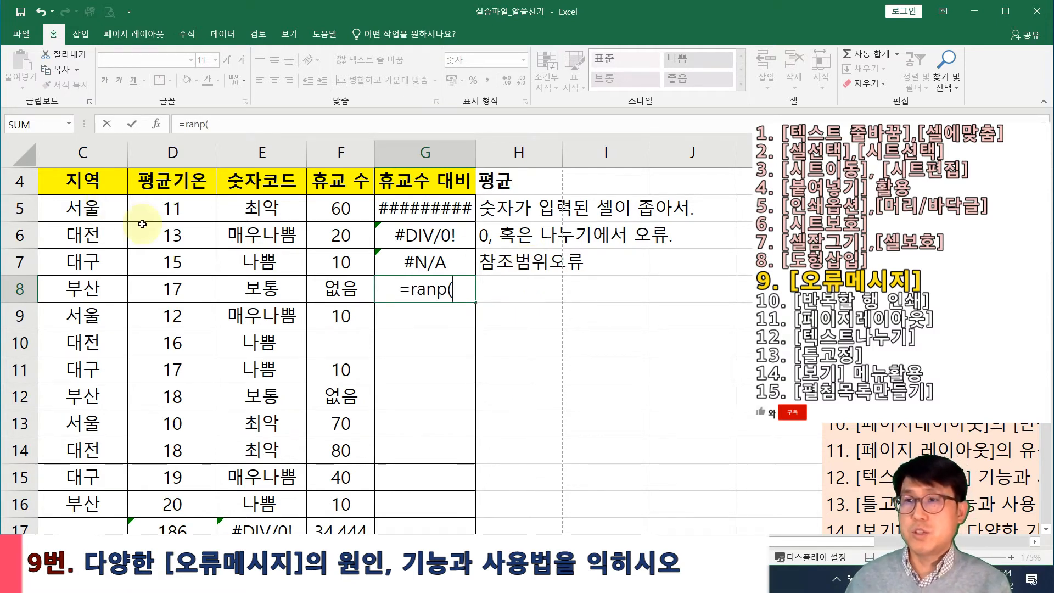
left_click(189, 213)
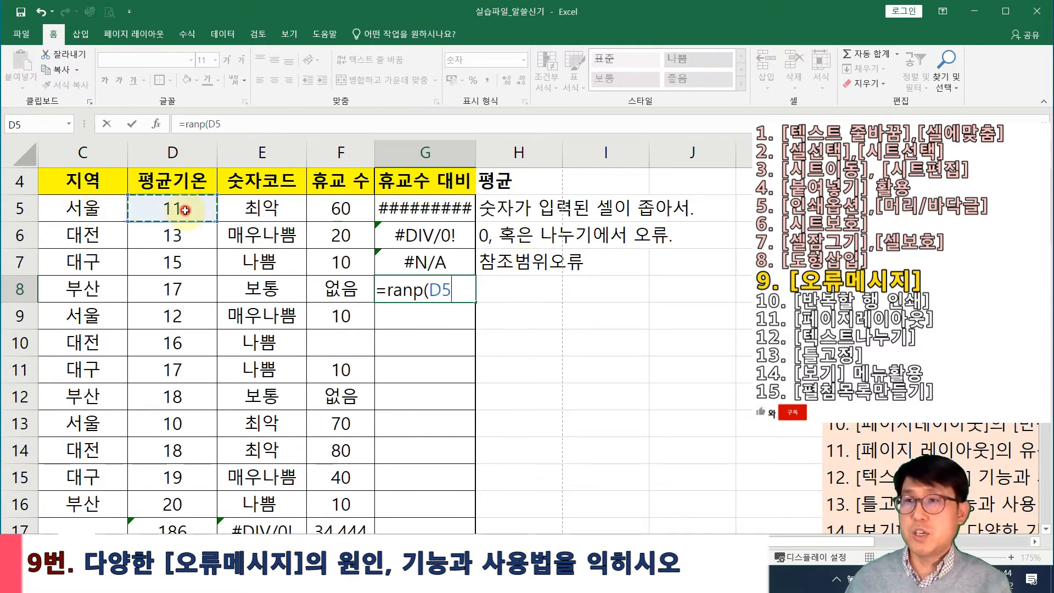
type(",")
left_click_drag(193, 214, 186, 289)
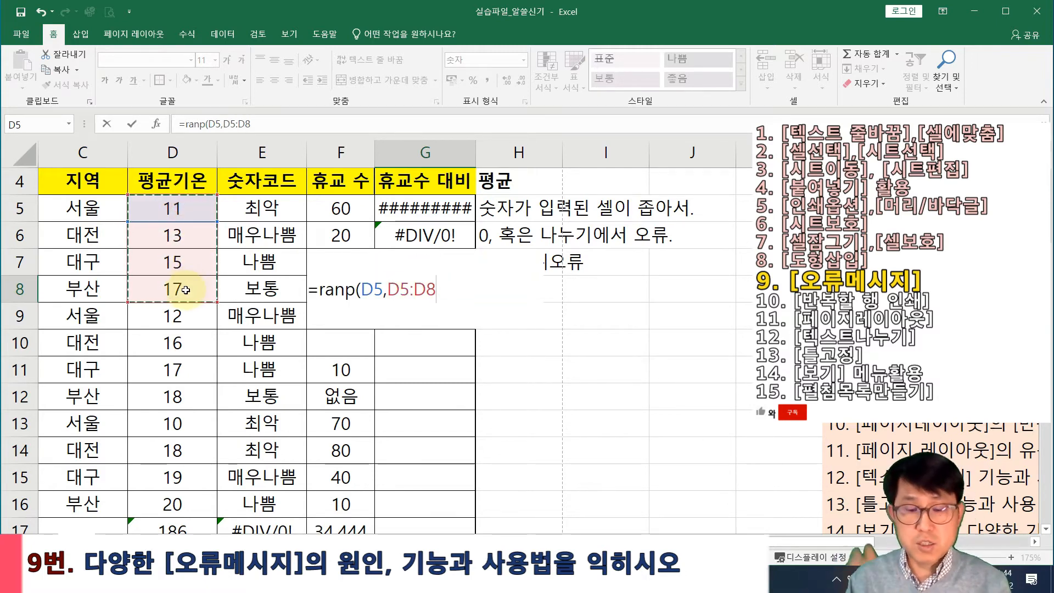
type(",")
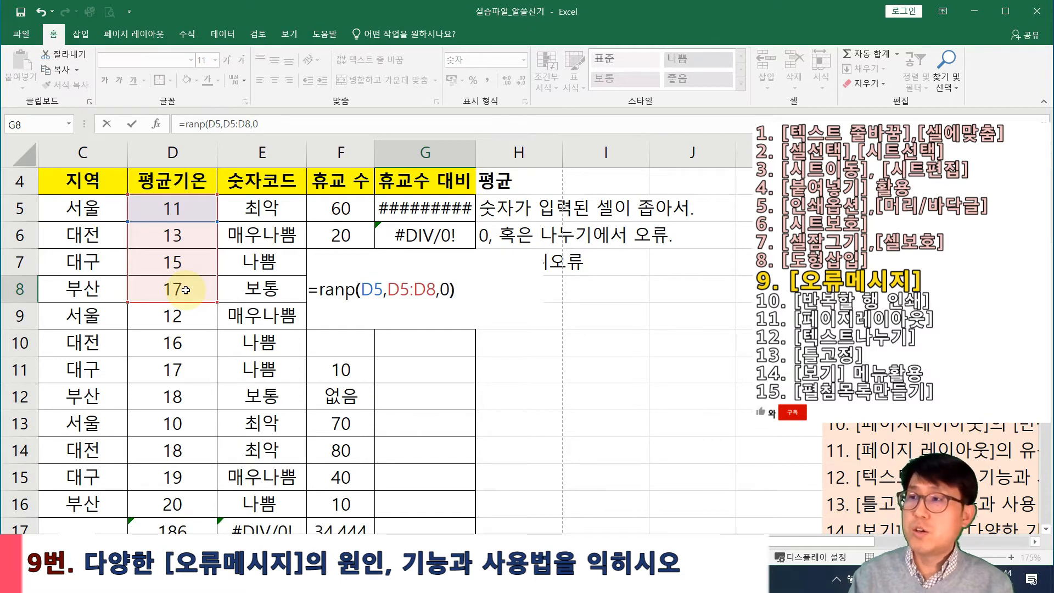
type("0)")
key("Return")
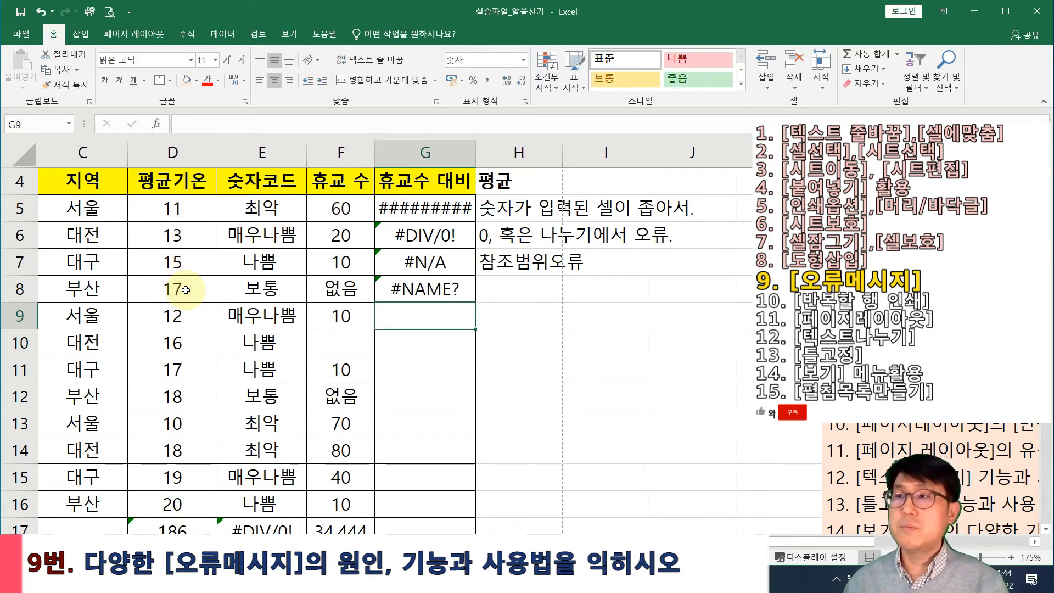
key("Up")
Write the left-aligned note 찾을 수 없는 함수 (함수명 오류) in H8, then start a SUM formula in G9
key("Right")
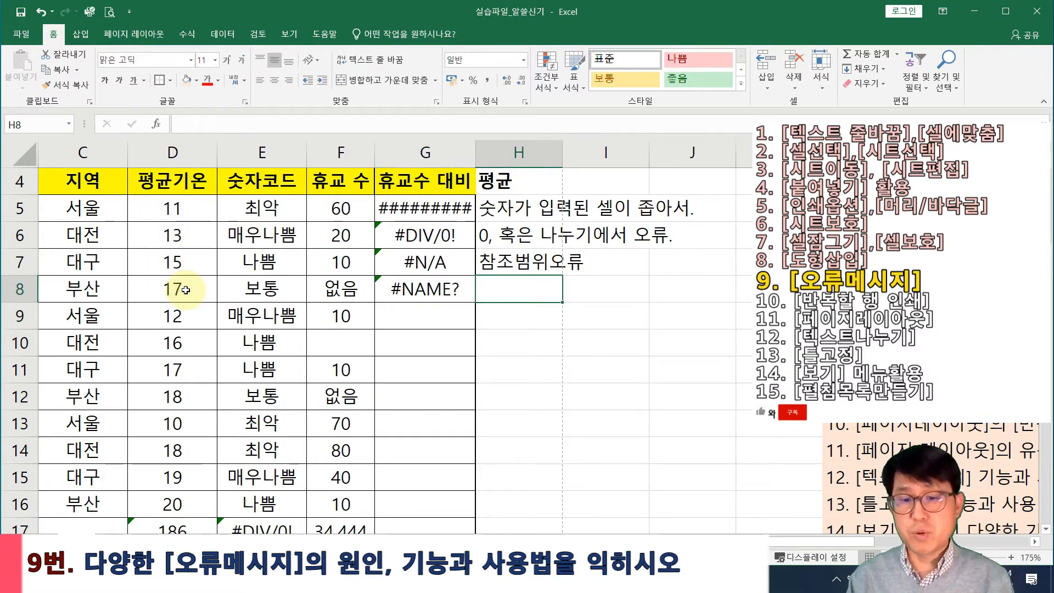
type("c")
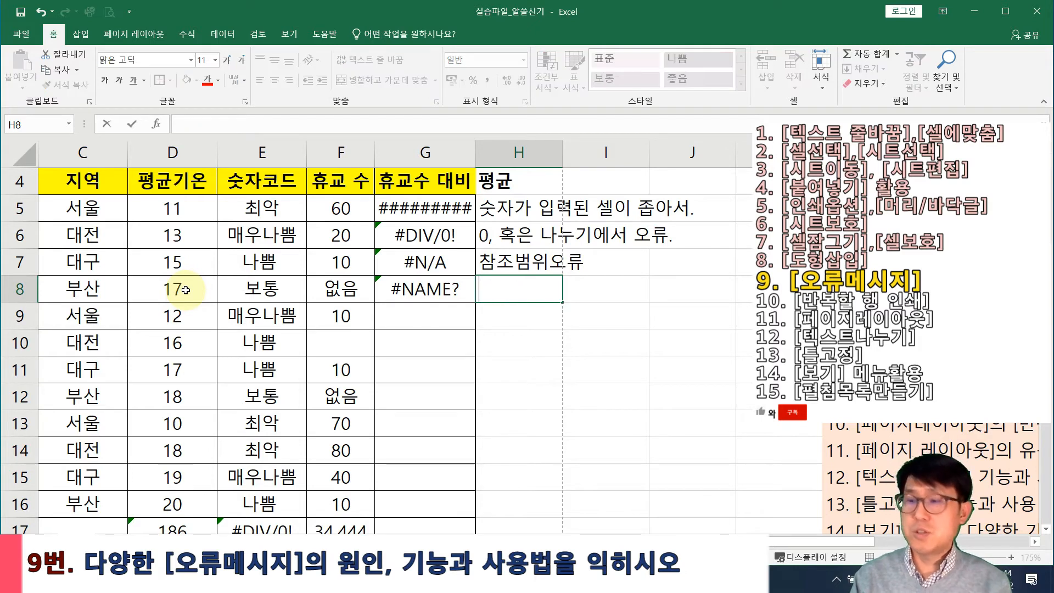
type("찾을 수 없는 함수 ")
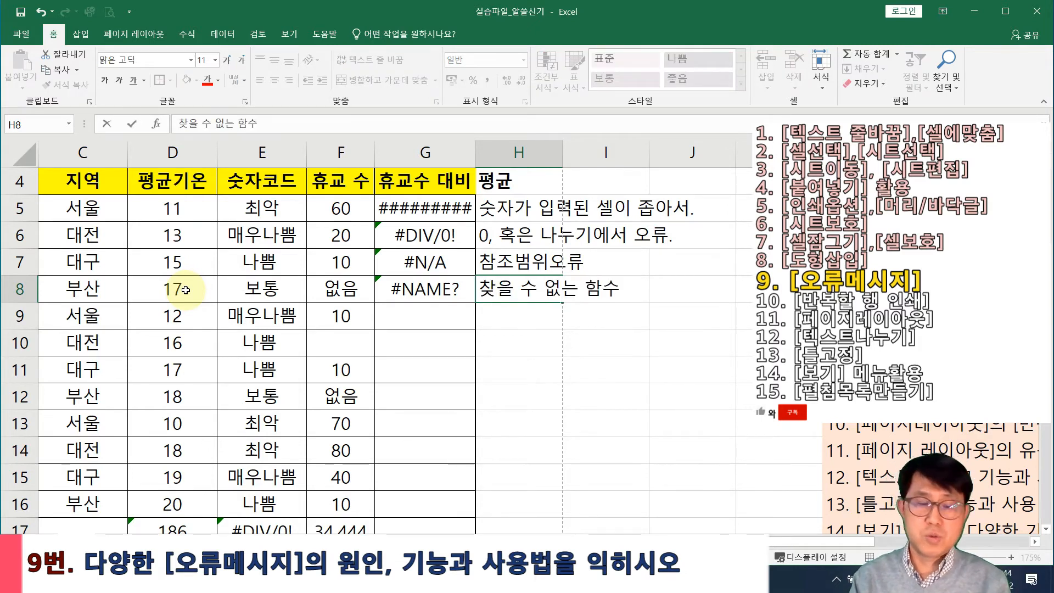
type("(함수명 오류")
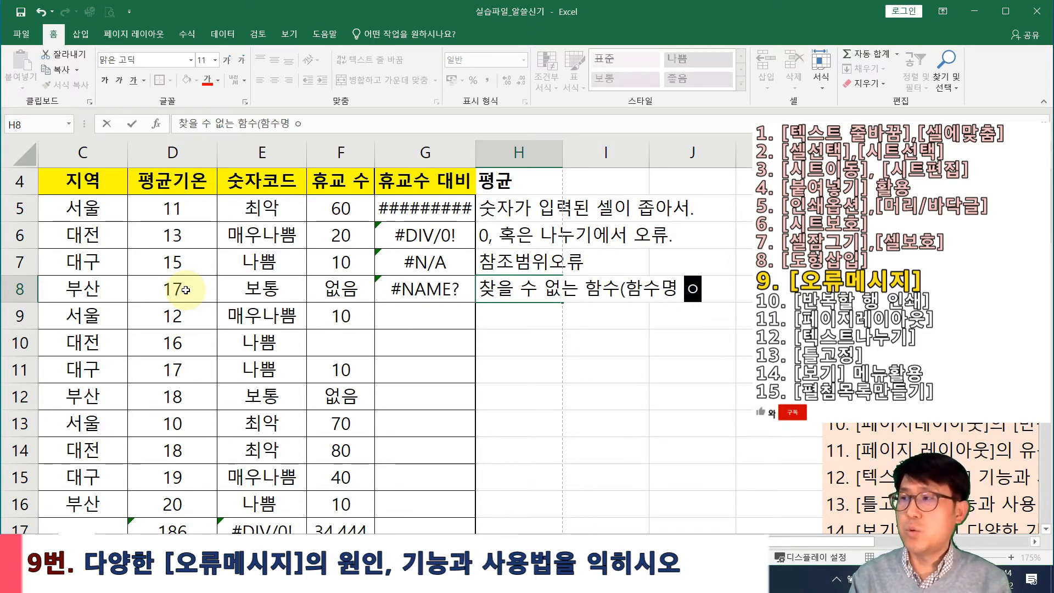
type(")")
key("Return")
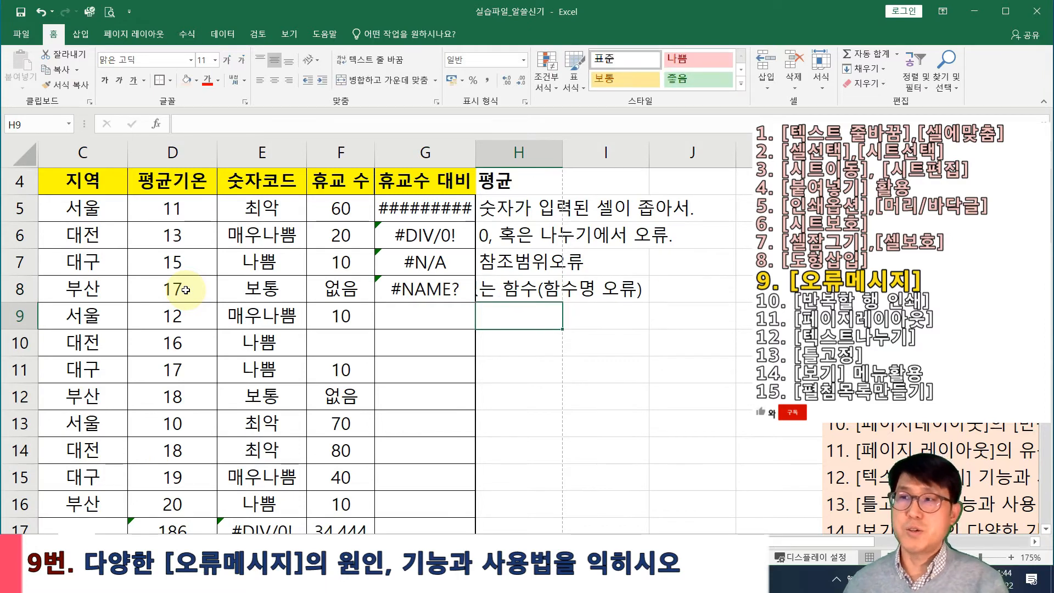
left_click(497, 294)
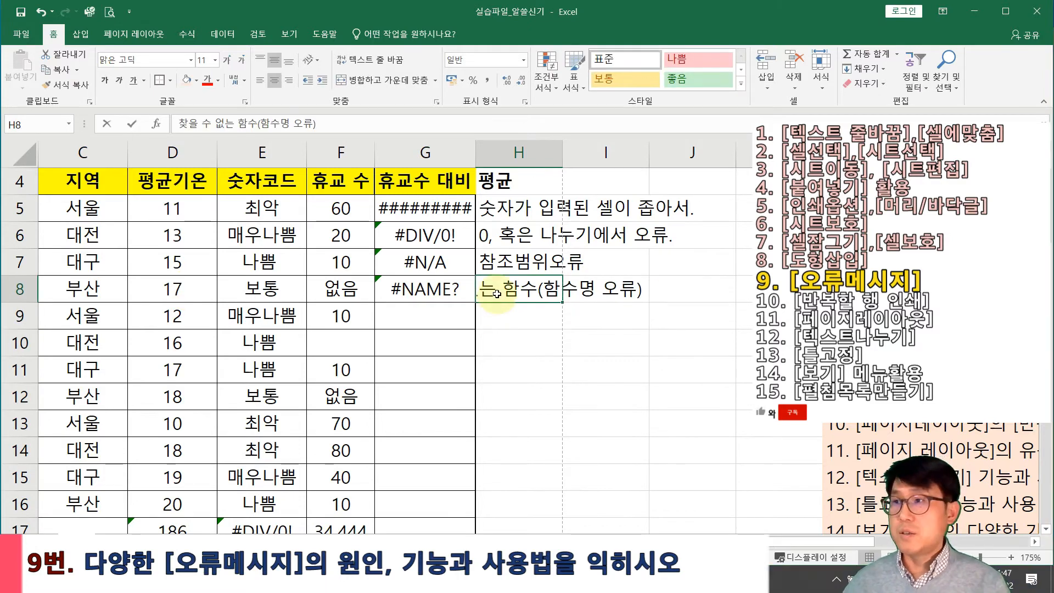
left_click(259, 81)
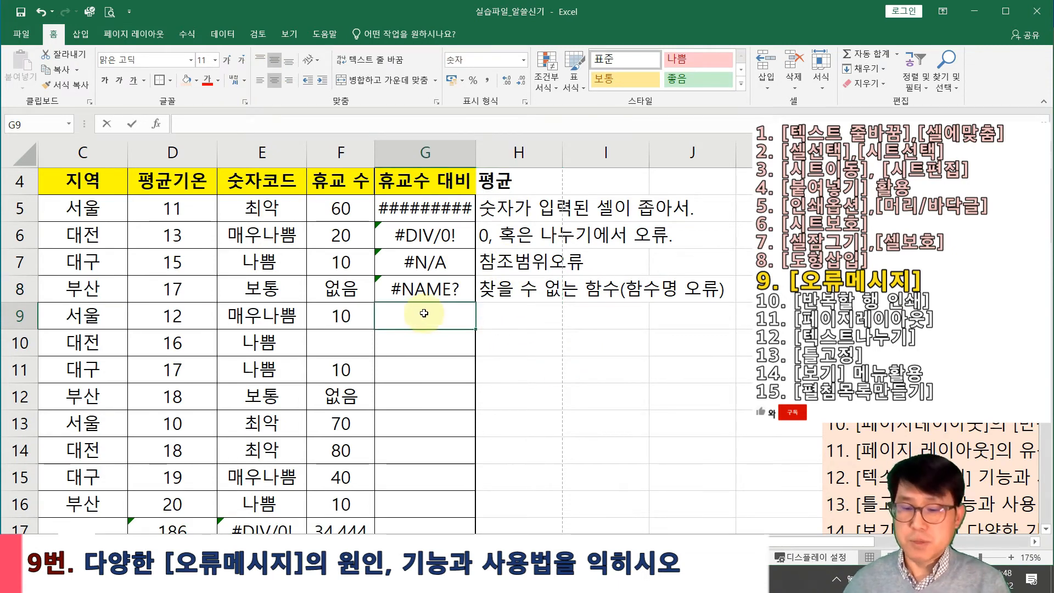
type("=녀ㅡ")
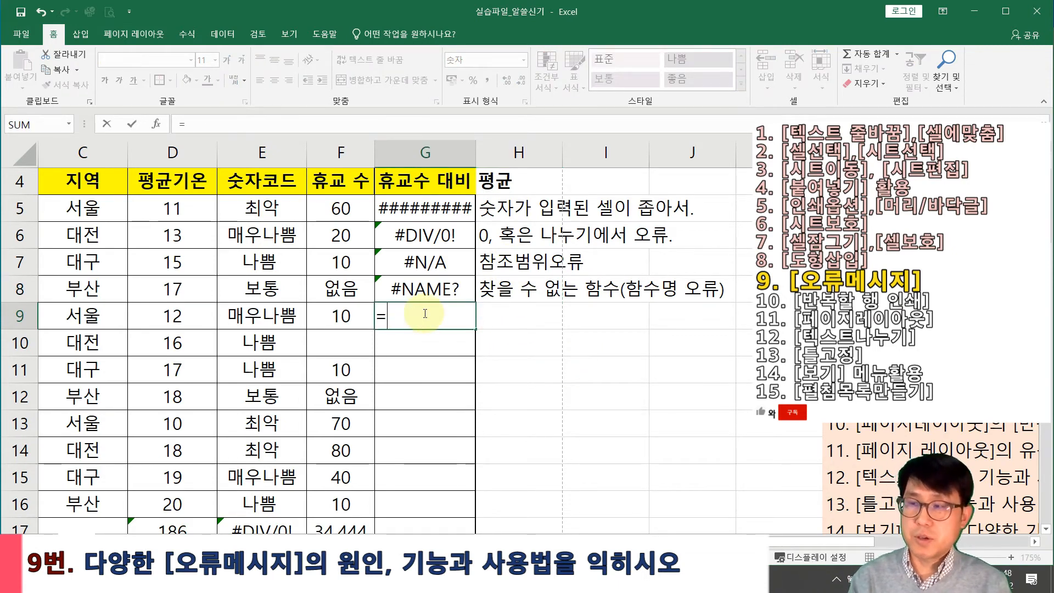
type("sum")
Finish G9 as =SUM(F5:F6 F13:F14), using a space between the ranges, to produce #NULL!
type("(")
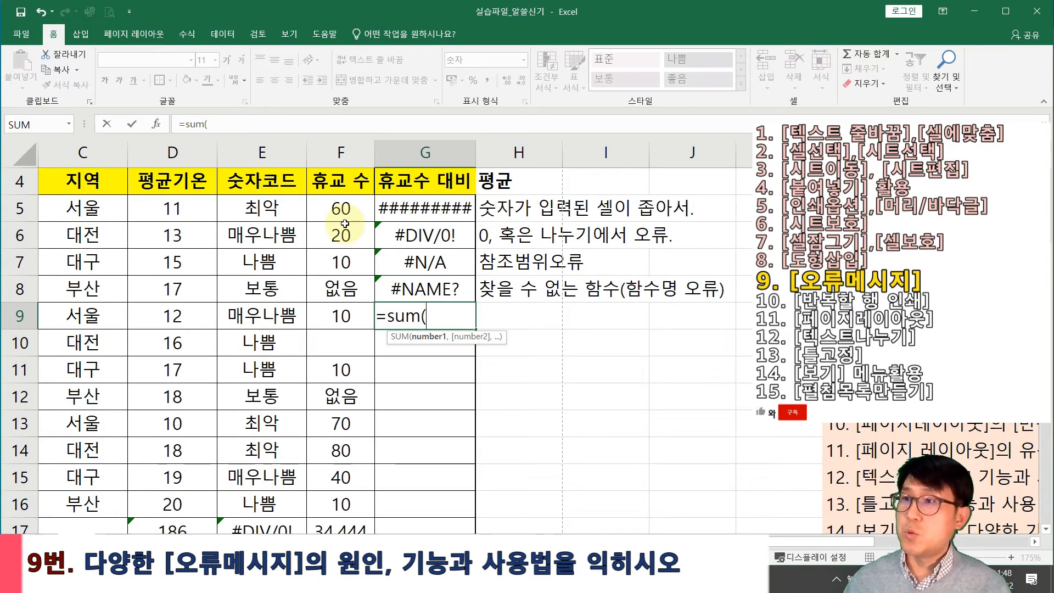
left_click(261, 107)
left_click_drag(342, 229, 344, 246)
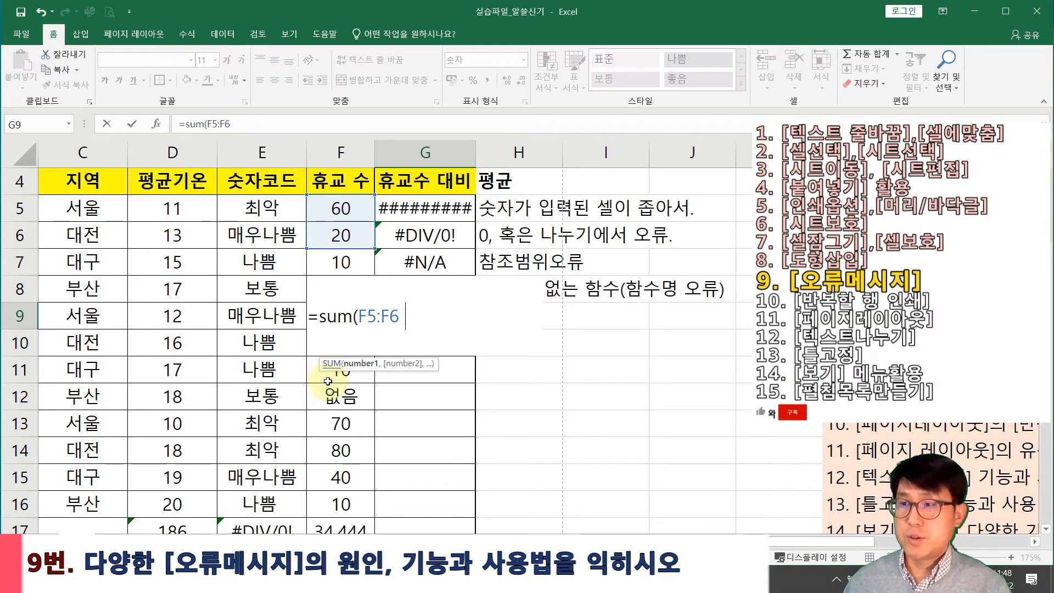
left_click_drag(341, 423, 341, 452)
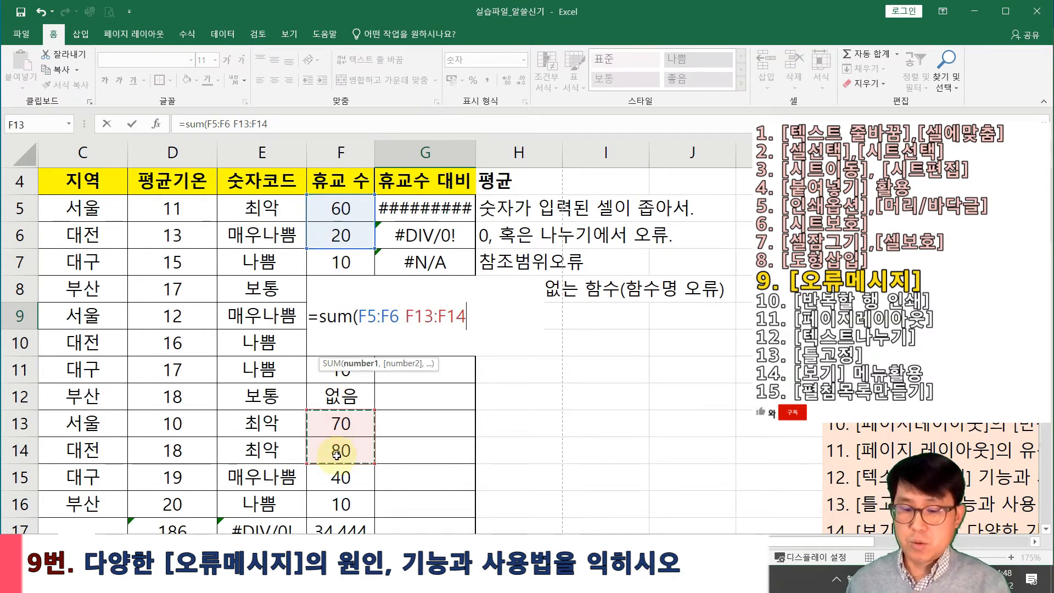
type(")")
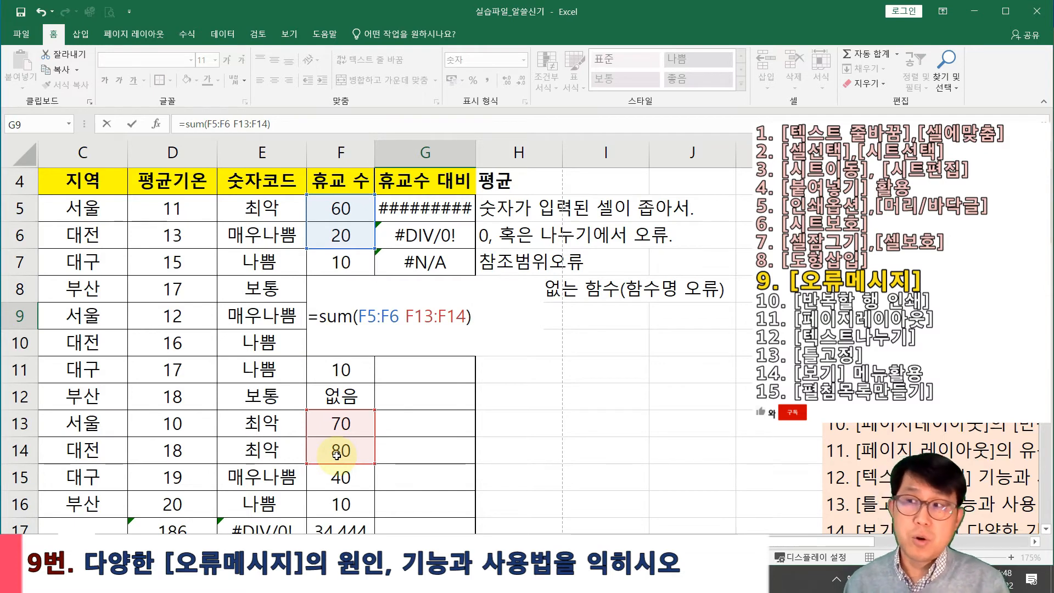
key("Return")
key("Up")
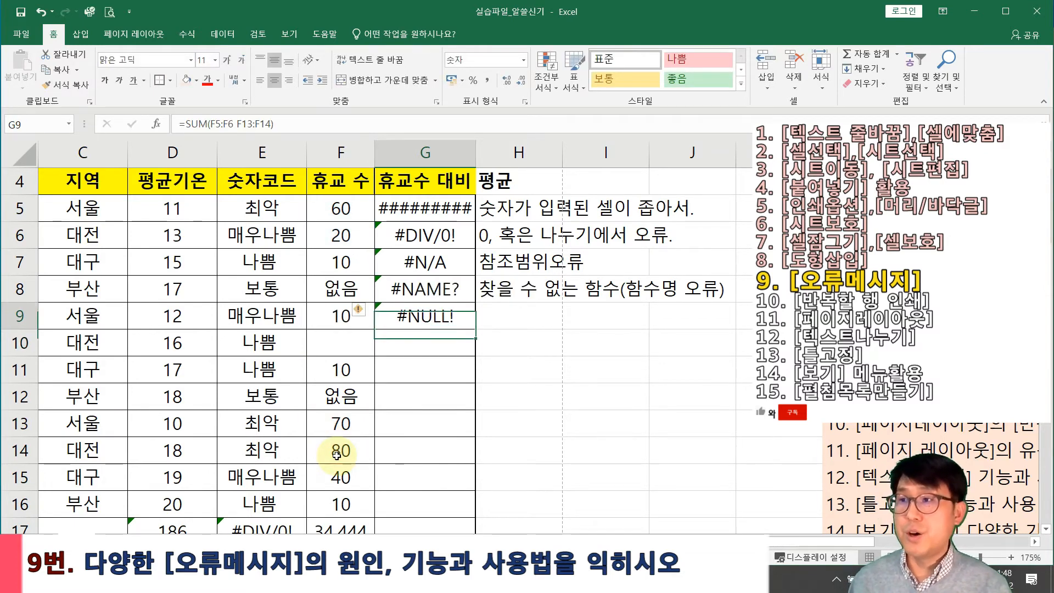
key("Right")
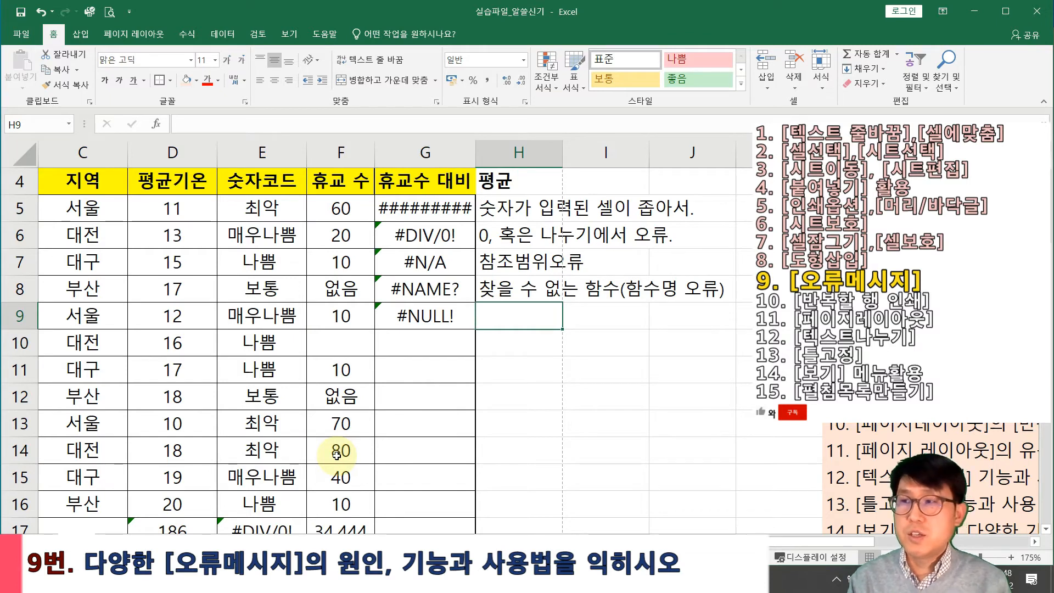
Type the note 잘못된 범위를 연산할 때 in H9, fixing a typo before committing
type("wkf잘")
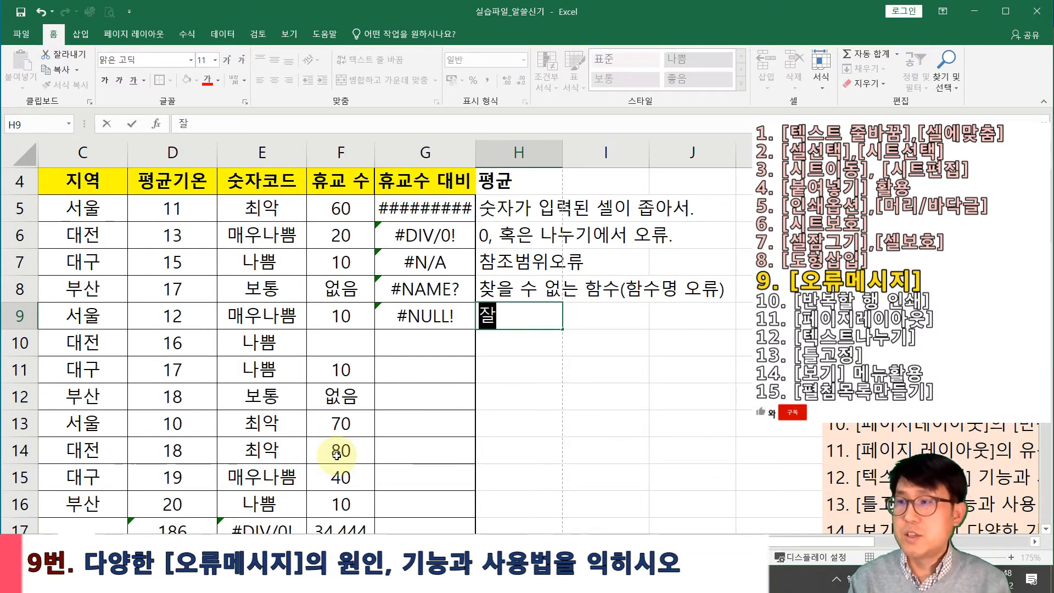
type("모ㅅ된 범우")
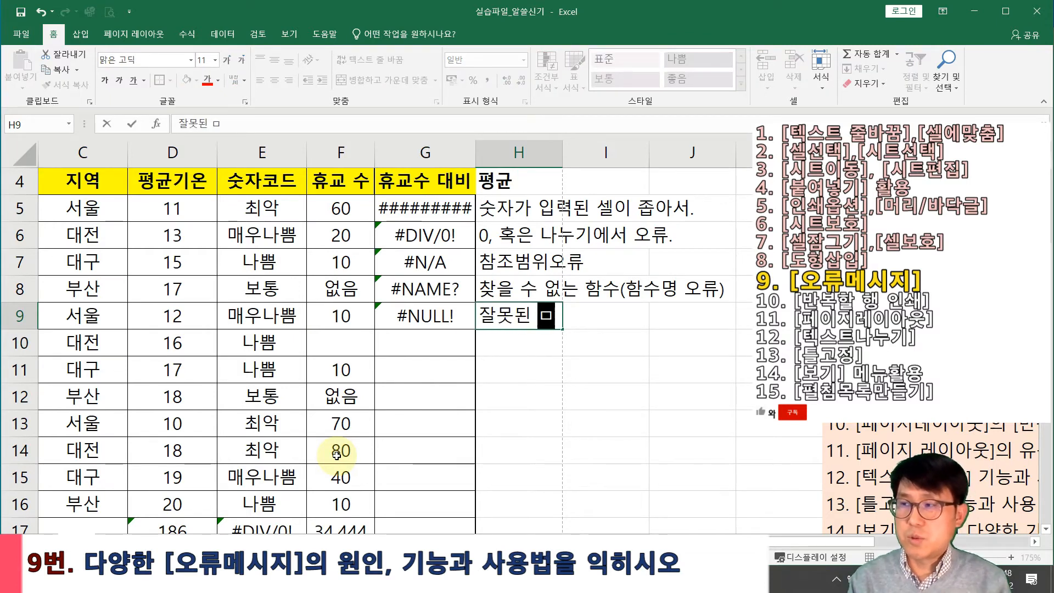
type("ㅣ를")
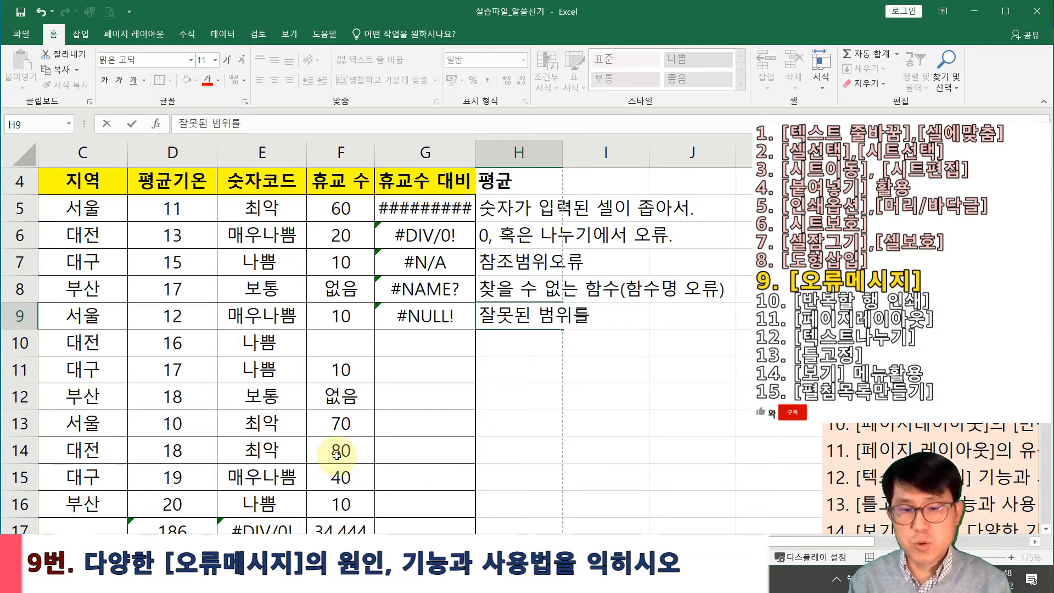
type(" 연사")
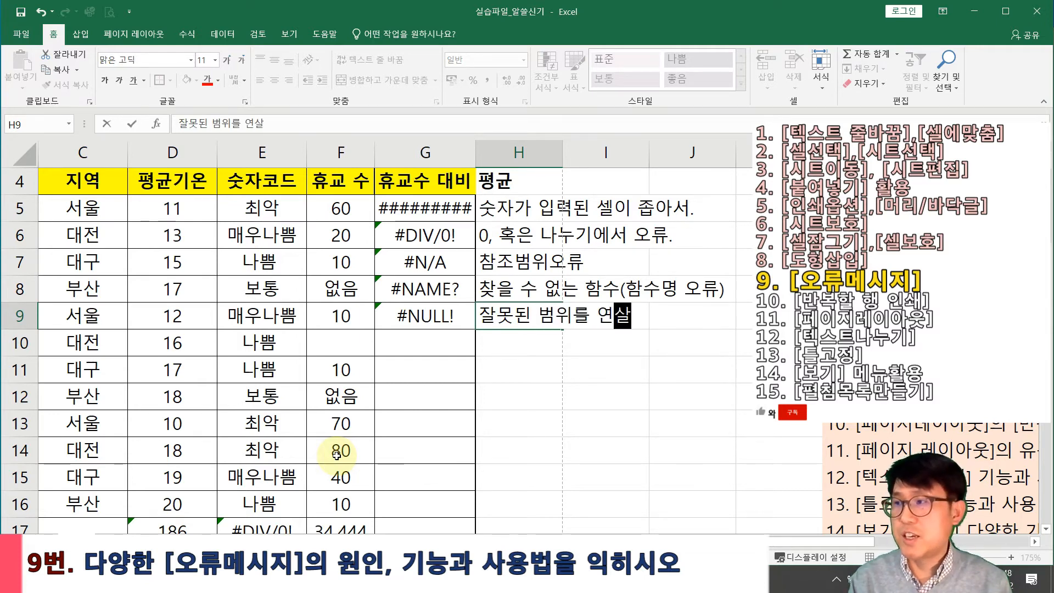
key("BackSpace")
key("BackSpace")
type("산할 때")
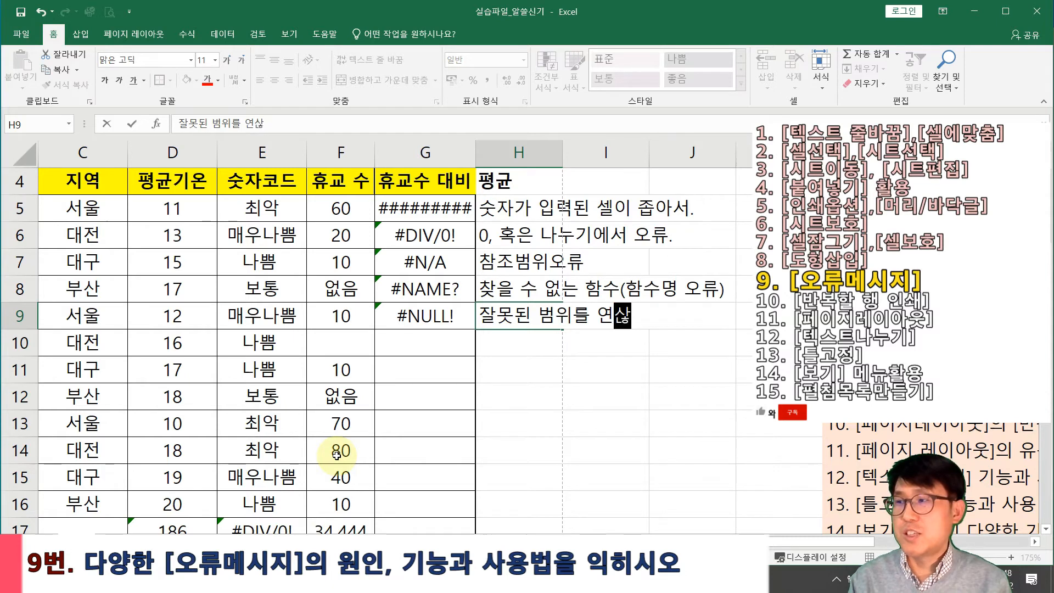
key("Return")
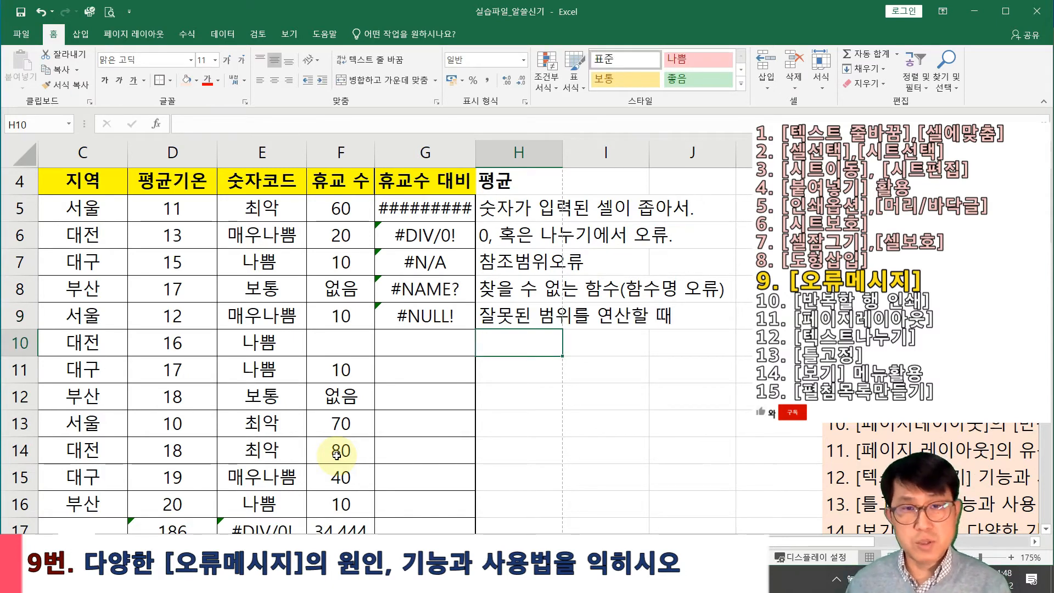
key("Left")
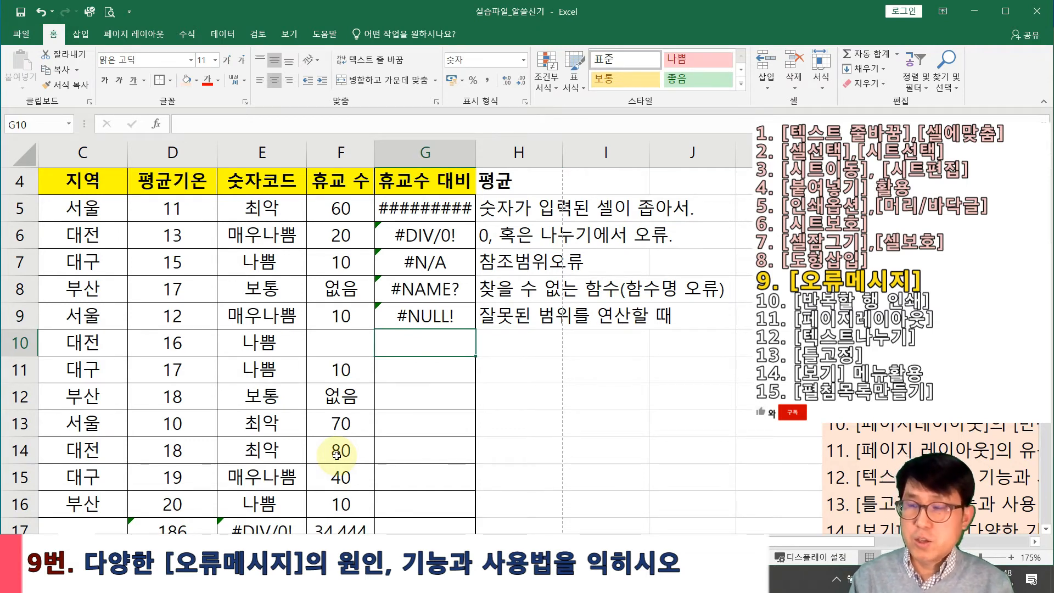
type("=")
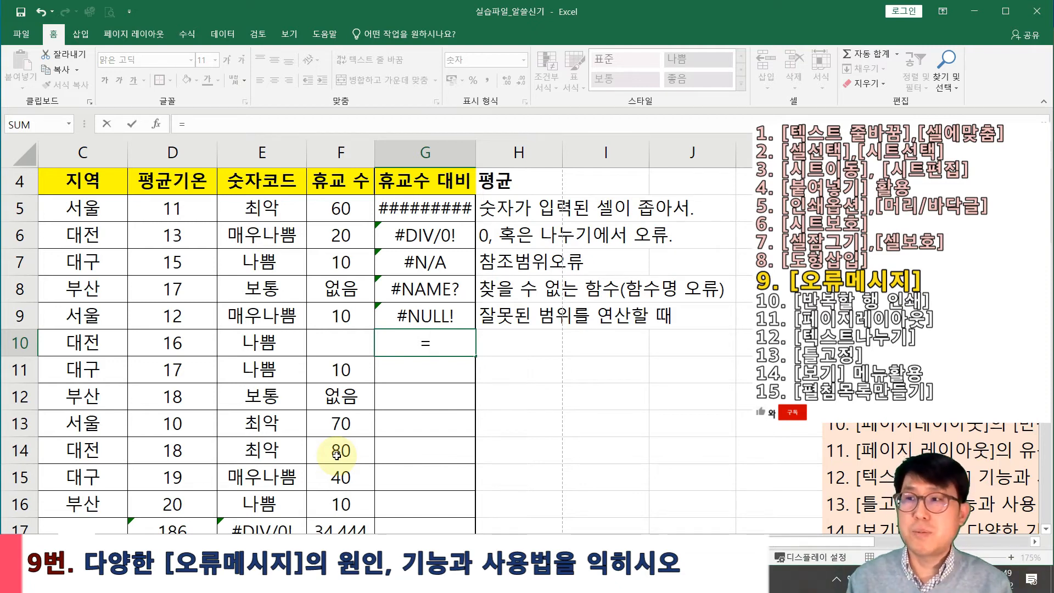
left_click(175, 347)
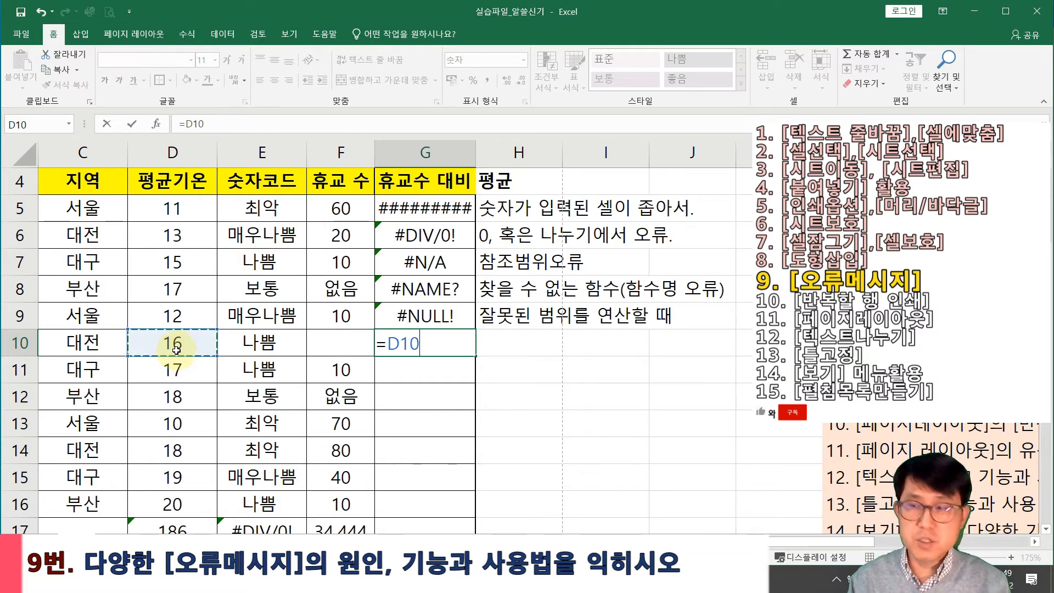
type("ㄱ")
key("Hangul_Hanja")
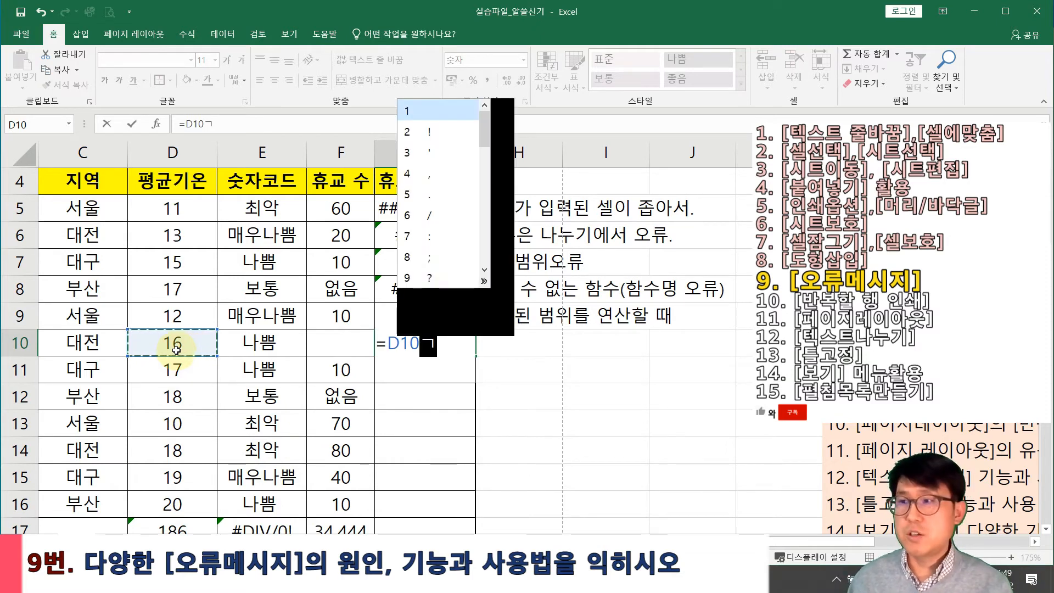
key("Down")
key("Down")
key("Down")
key("Down")
key("Down")
key("Down")
key("Down")
key("Down")
key("Down")
key("Down")
key("Down")
key("Down")
key("Down")
key("Up")
key("Up")
key("Up")
key("Up")
key("Return")
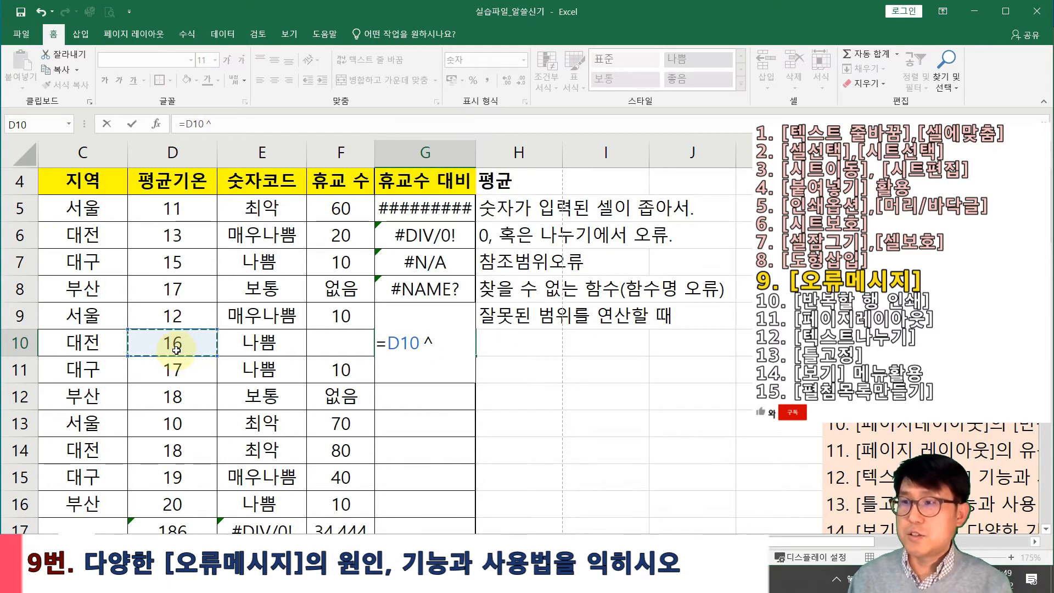
type("100")
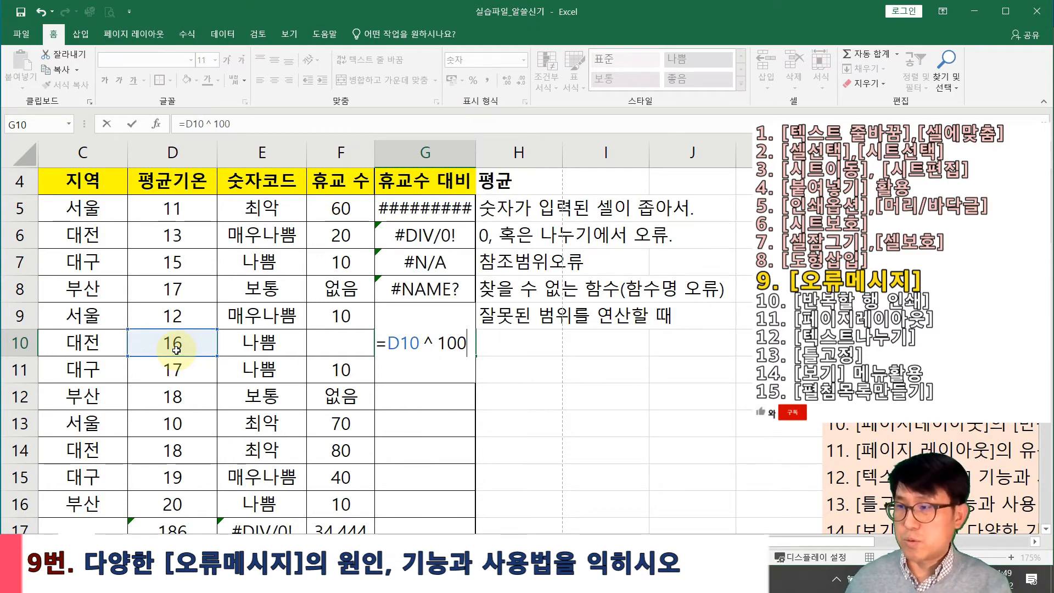
type("00000000")
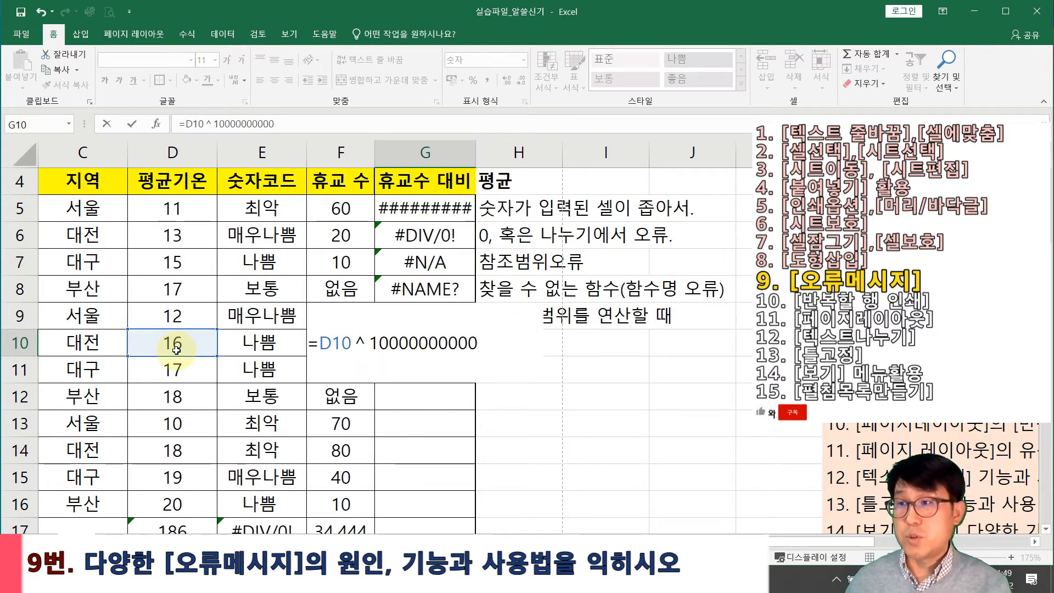
key("Return")
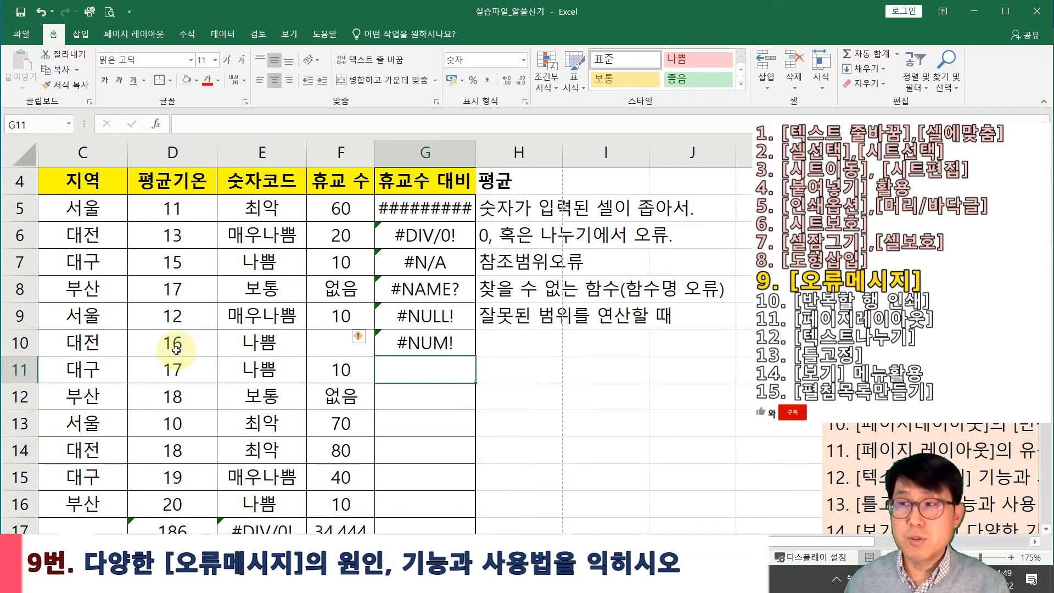
key("Up")
key("Right")
Enter the note 너!무 숫자가 크거나, 작을때. in H10
type("너!무")
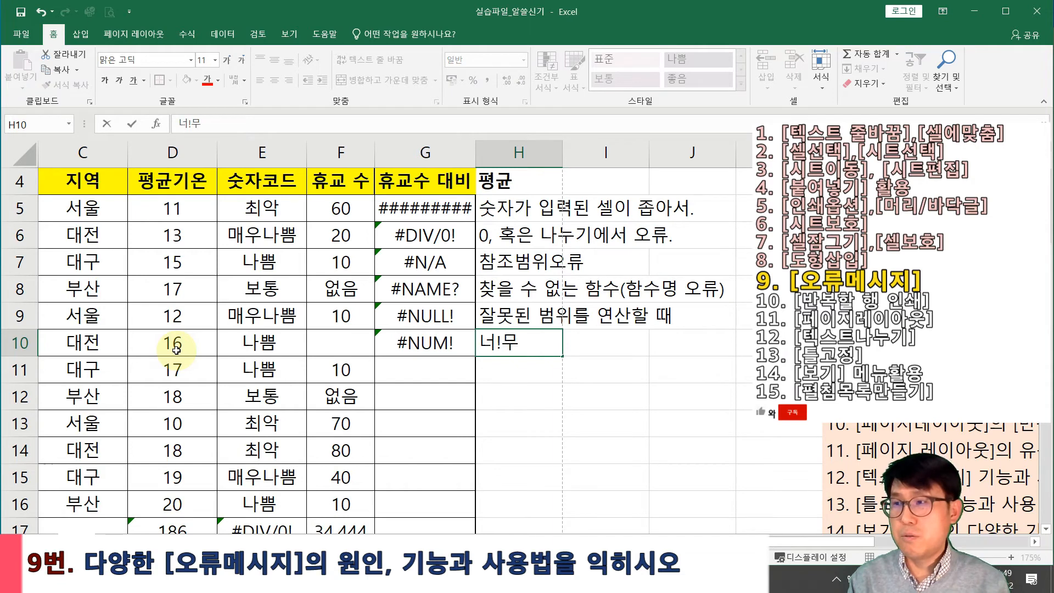
key("BackSpace")
type("ㅜ 숫자가 ㄷ")
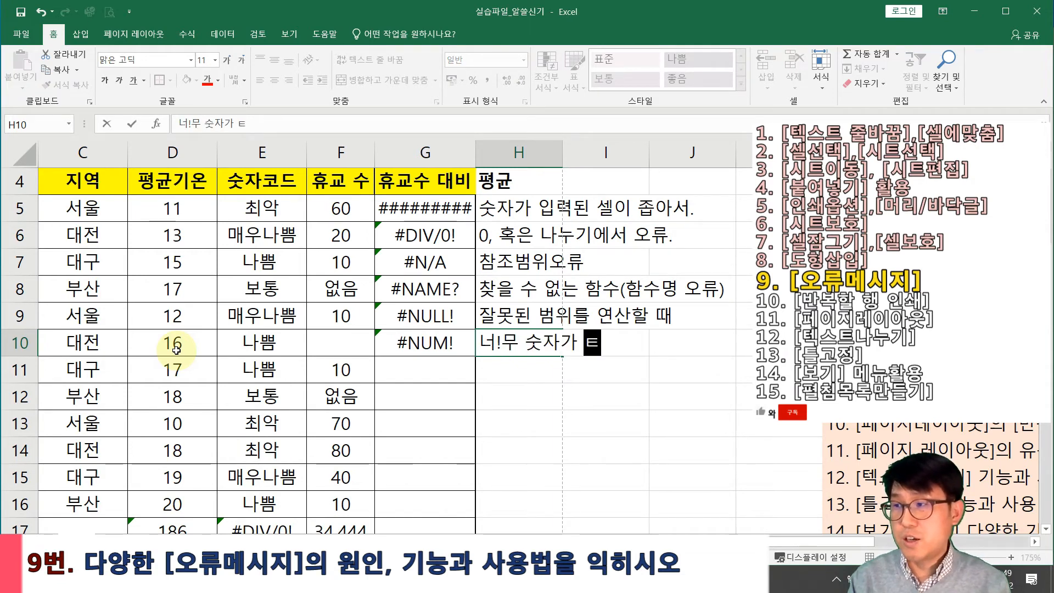
type("거나")
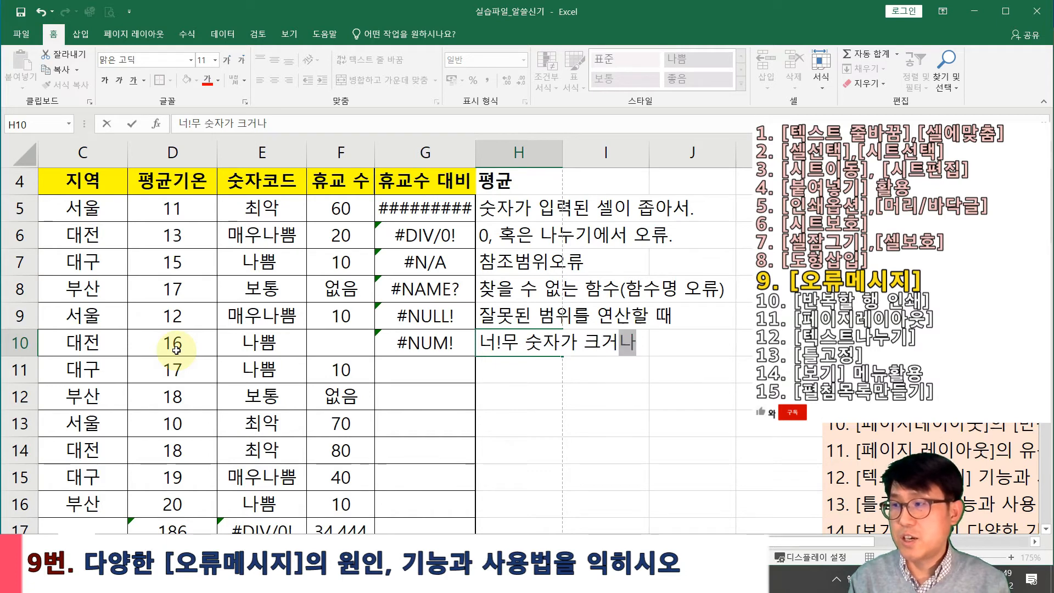
type(", ㅈㅏㄱ을때.")
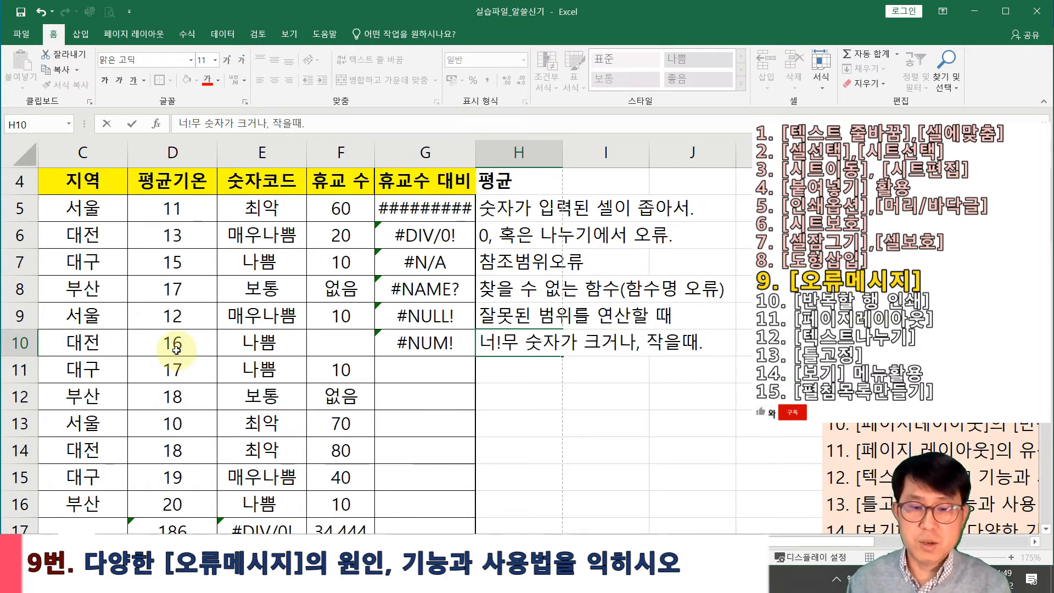
key("Return")
key("Left")
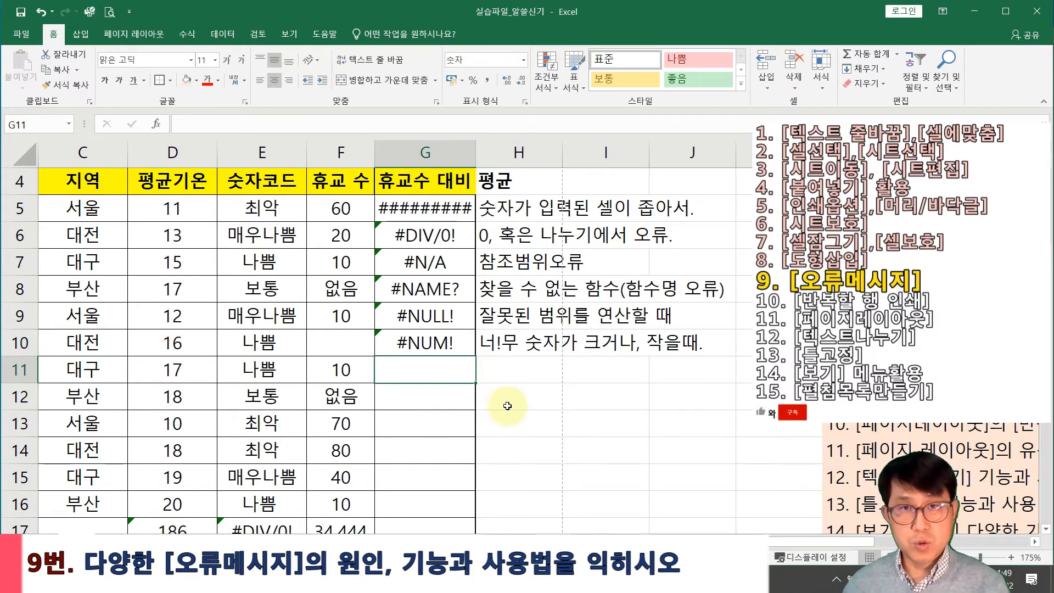
Enter sample values 3 in H13 and 4 in H14
left_click(514, 421)
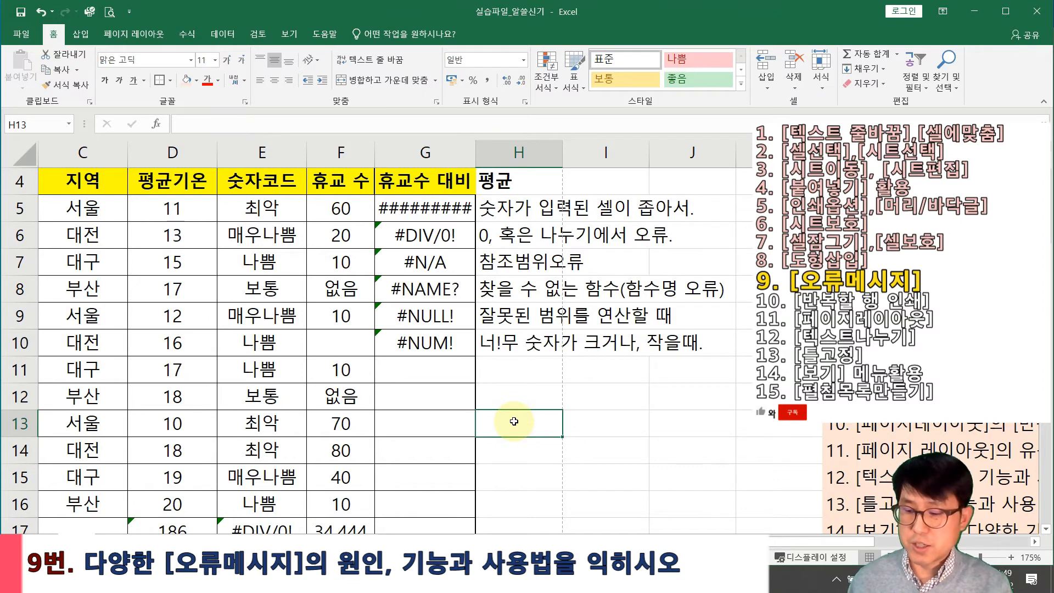
type("3")
key("Return")
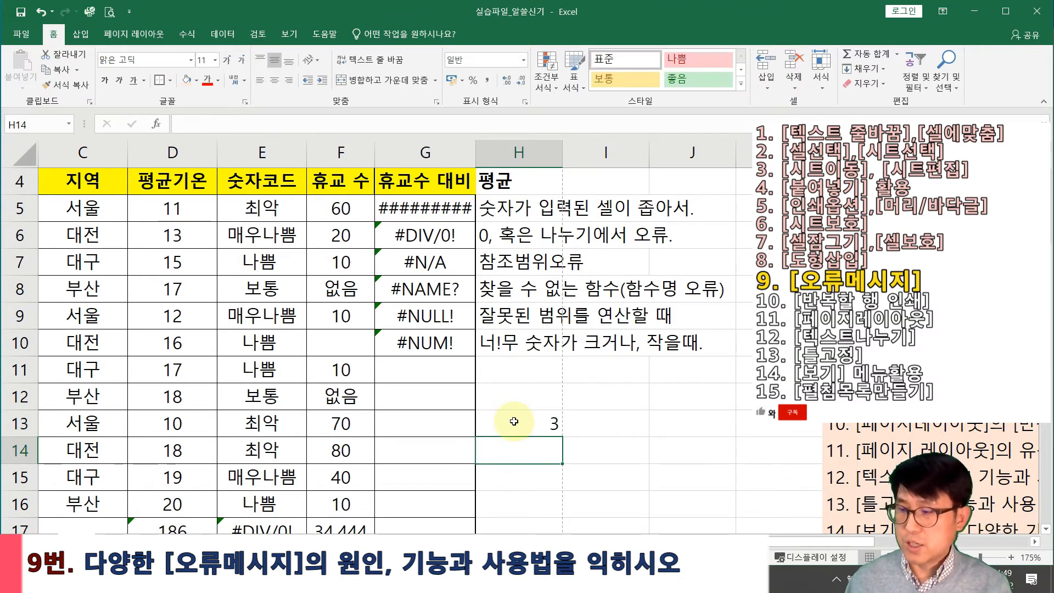
type("4")
key("Return")
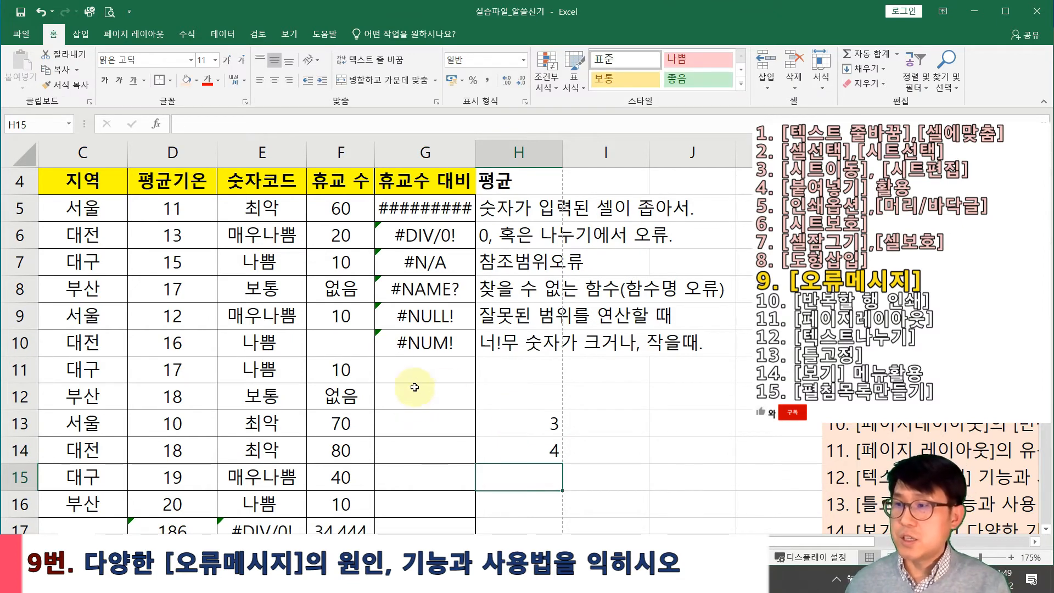
Put the formula =H13*H14 in G11
left_click(417, 365)
type("=")
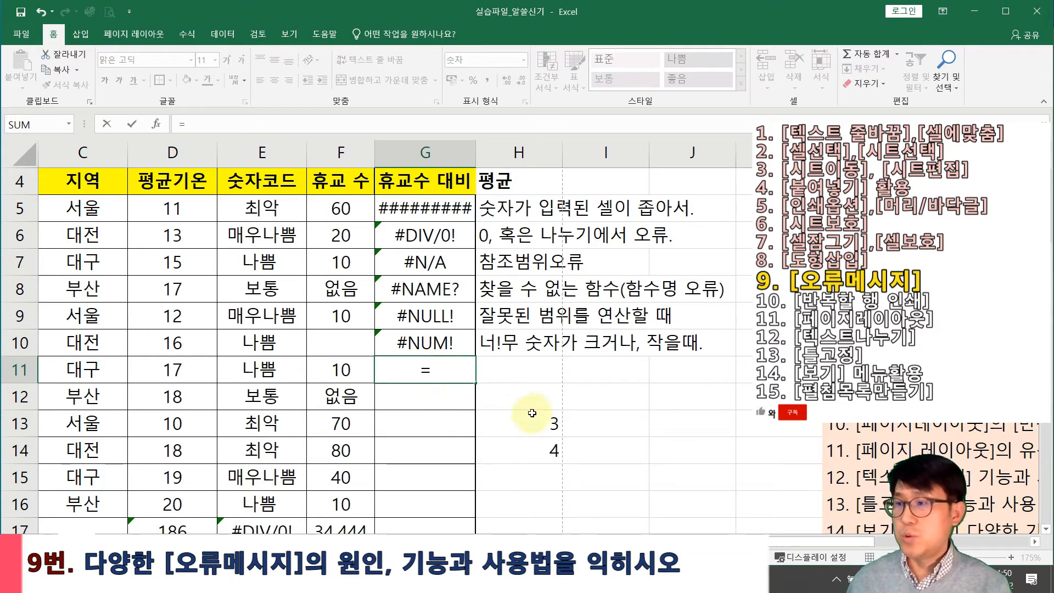
left_click(540, 430)
type("*")
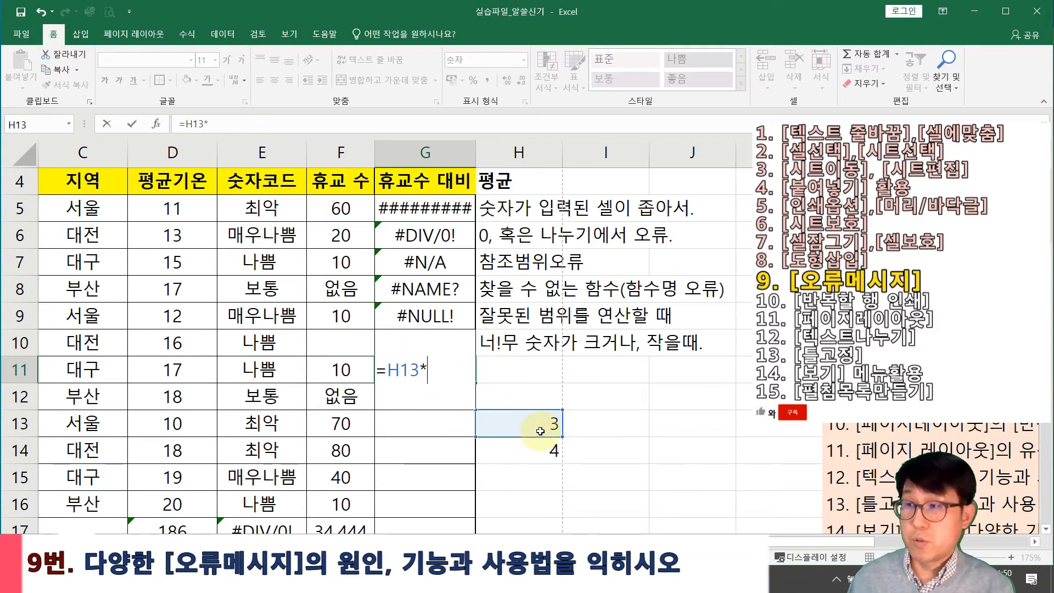
left_click(533, 454)
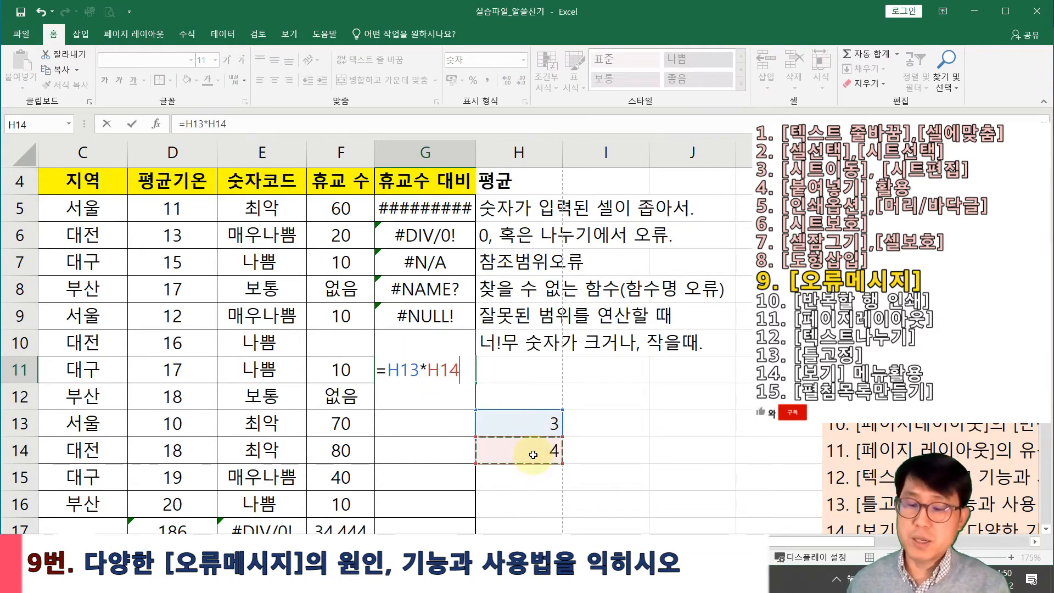
key("Return")
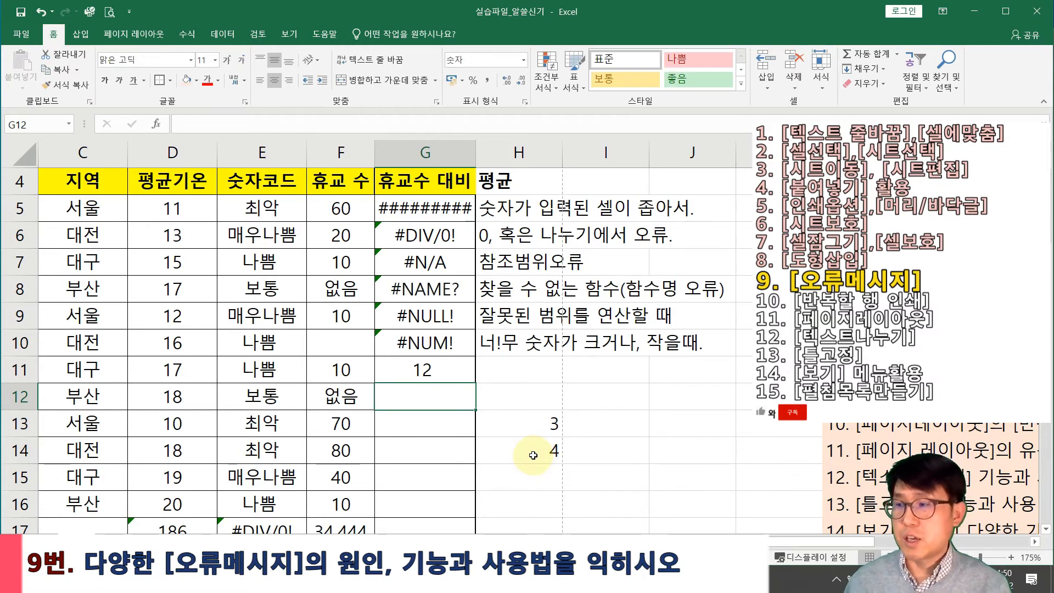
Delete cell H14, shifting cells left
left_click(533, 455)
right_click(533, 454)
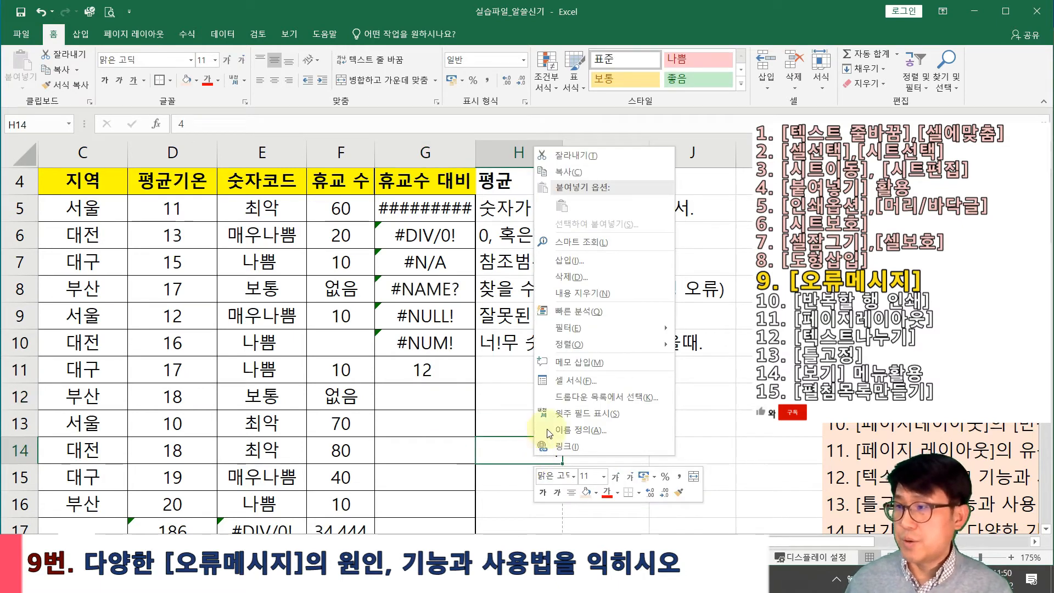
mouse_move(579, 340)
left_click(570, 276)
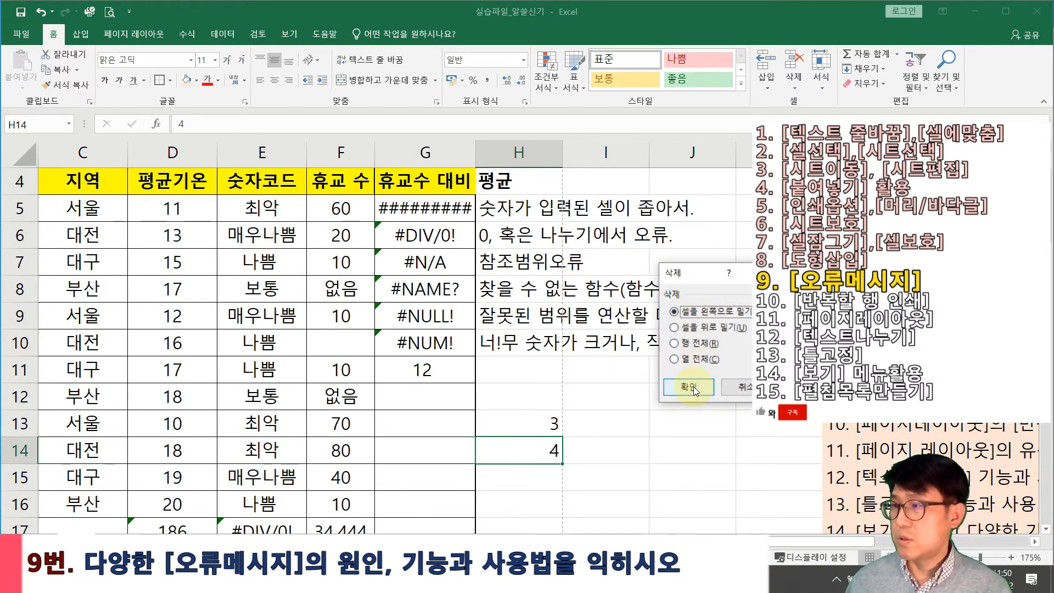
left_click(689, 386)
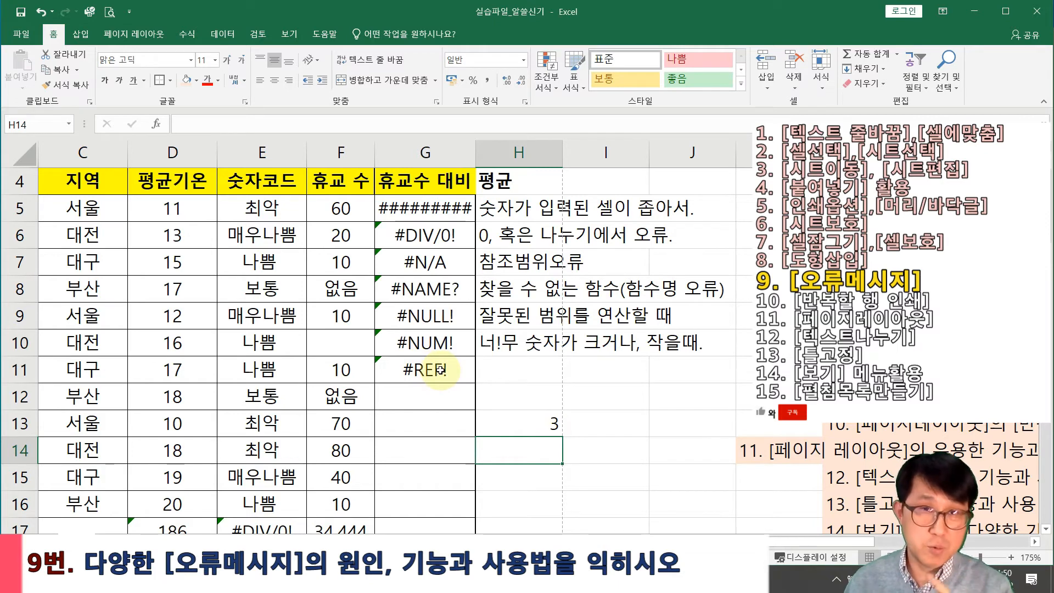
Write 셀 참조가 더 이상 유효하지 않을때 in H11 as the #REF! cause, then return to G5
left_click(503, 366)
type("셀 참조")
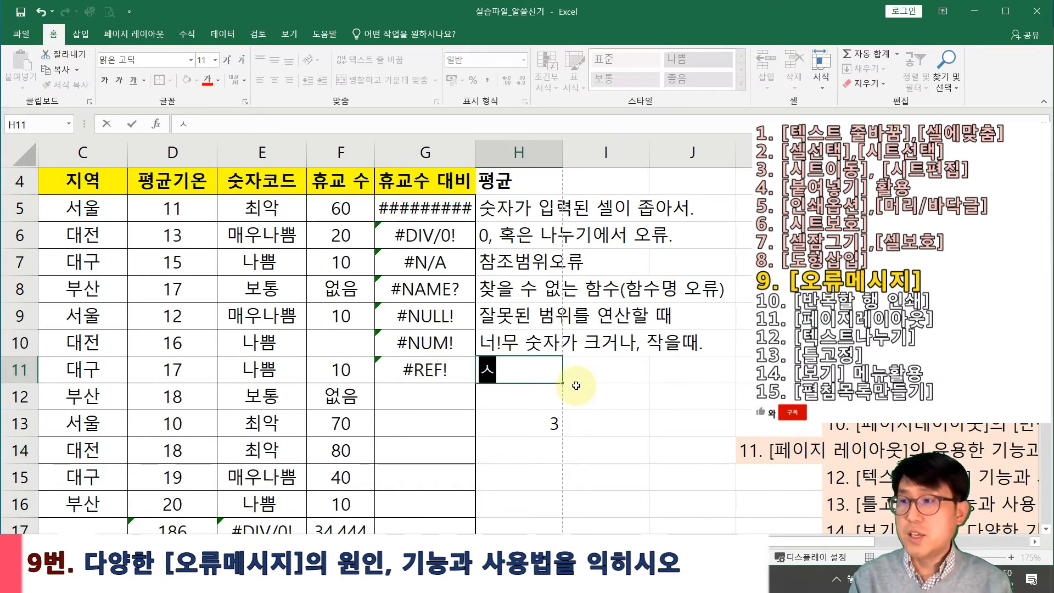
type("가")
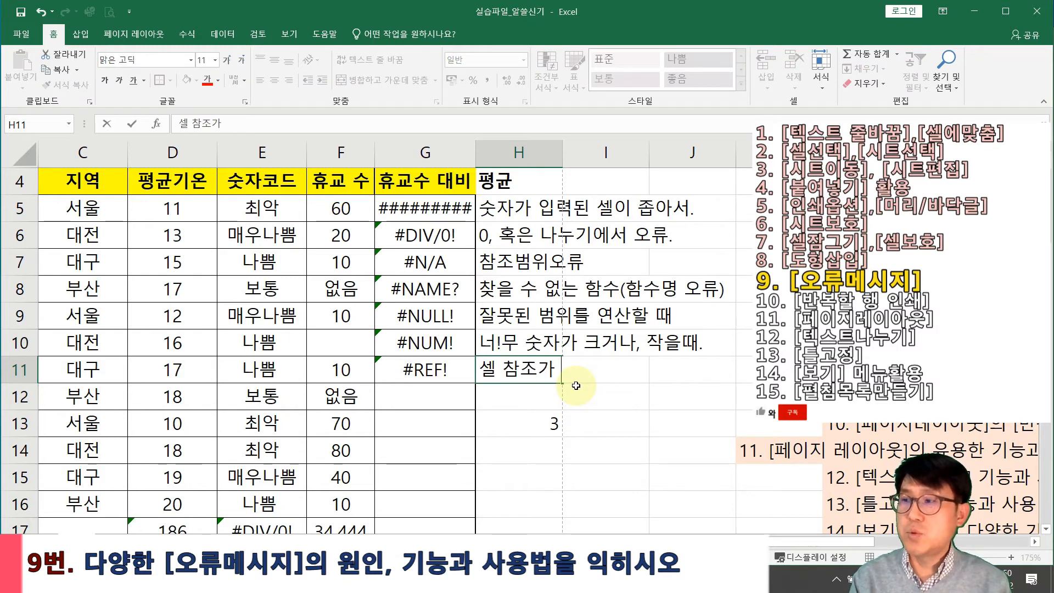
type(" 더 이상 유효하지")
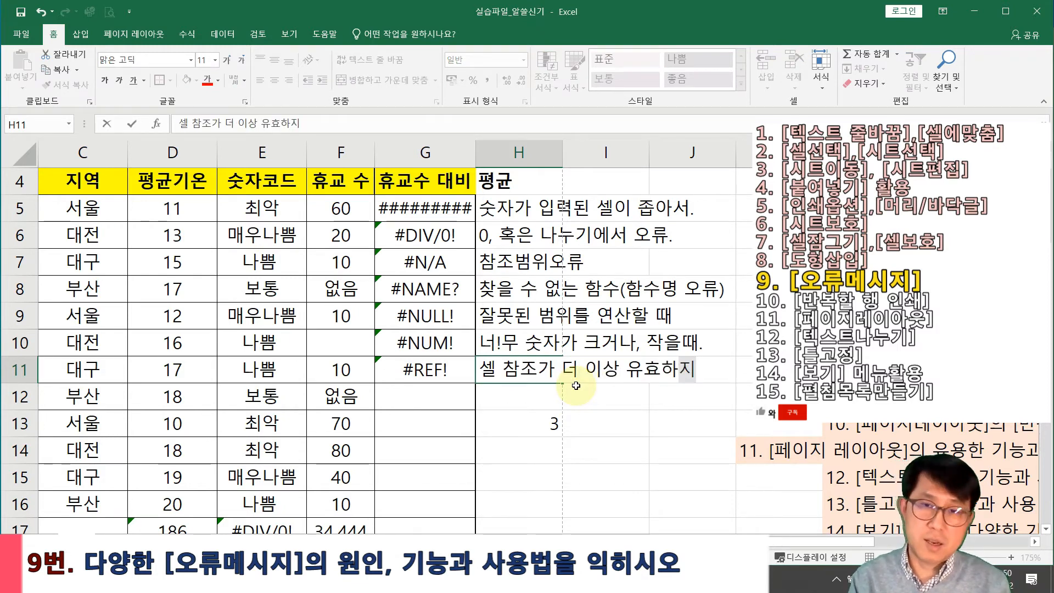
type(" 않")
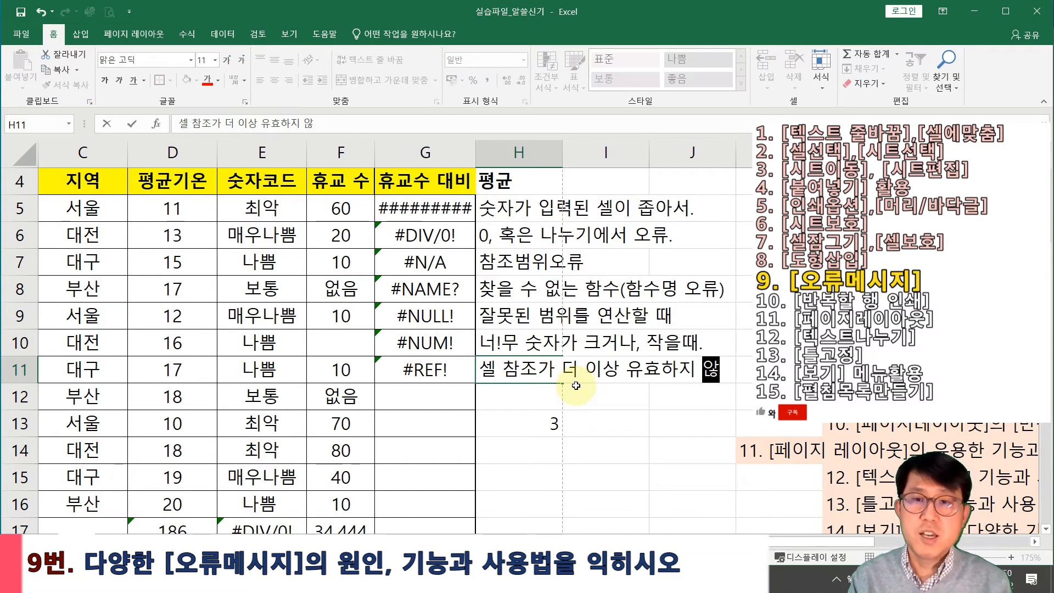
type("을ㄸ")
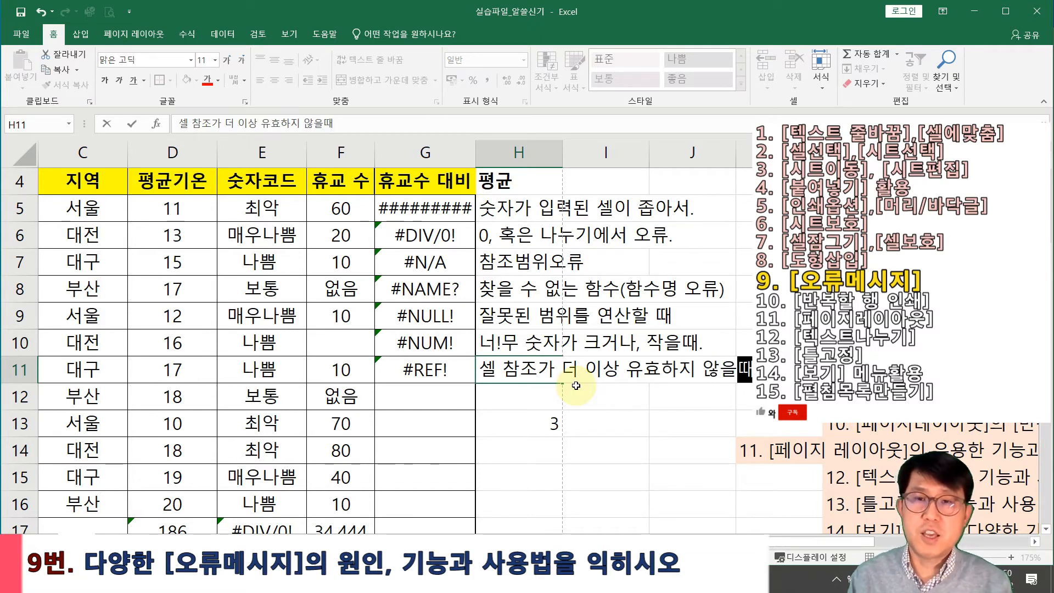
key("Left")
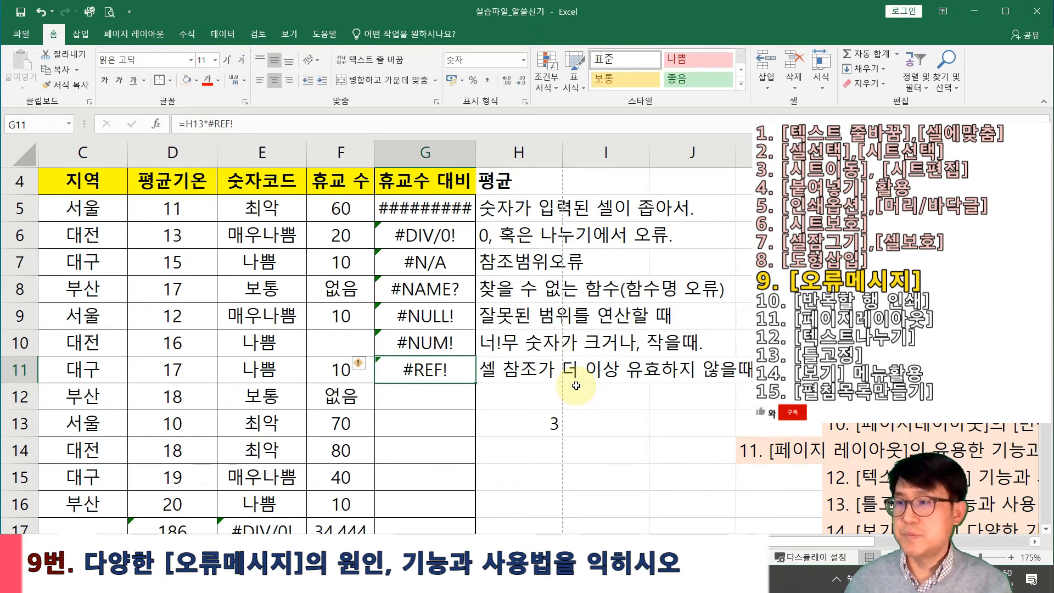
left_click(433, 216)
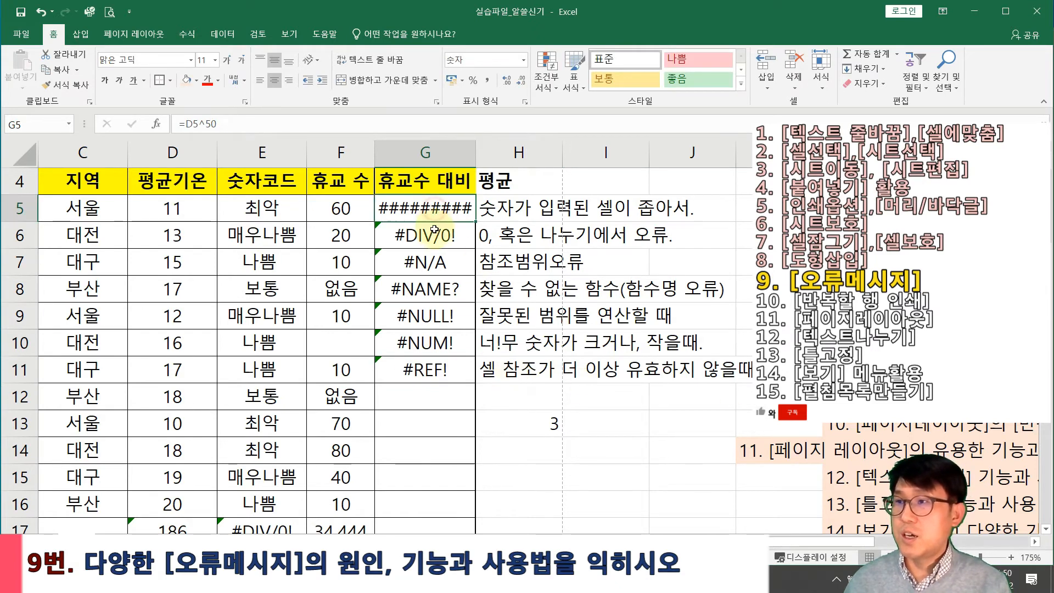
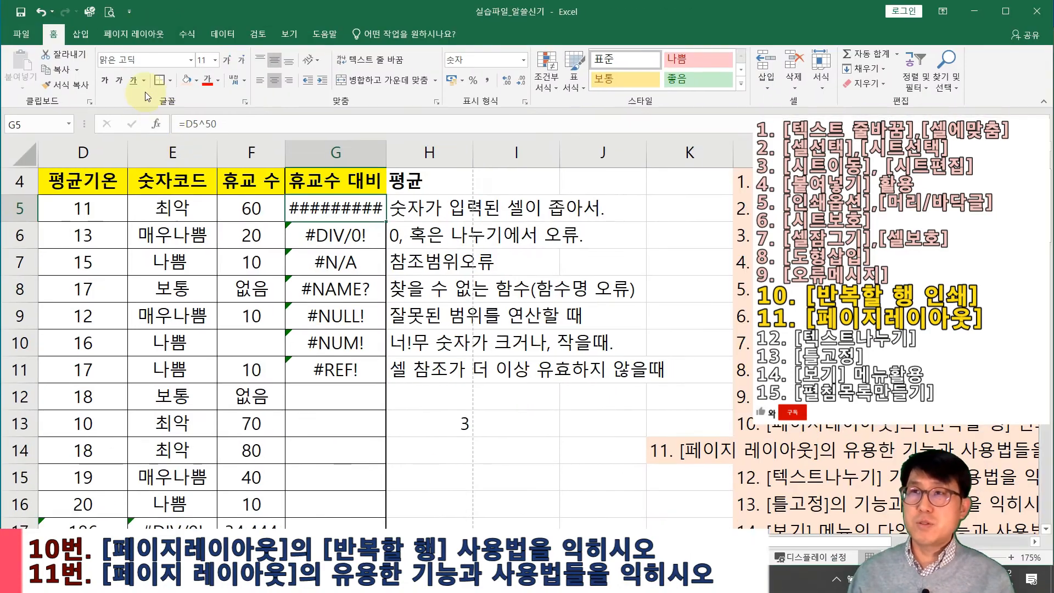
Scroll the temperature sheet so the table shows from column A, and bring up the Page Layout ribbon
scroll(406, 286, "down", 3)
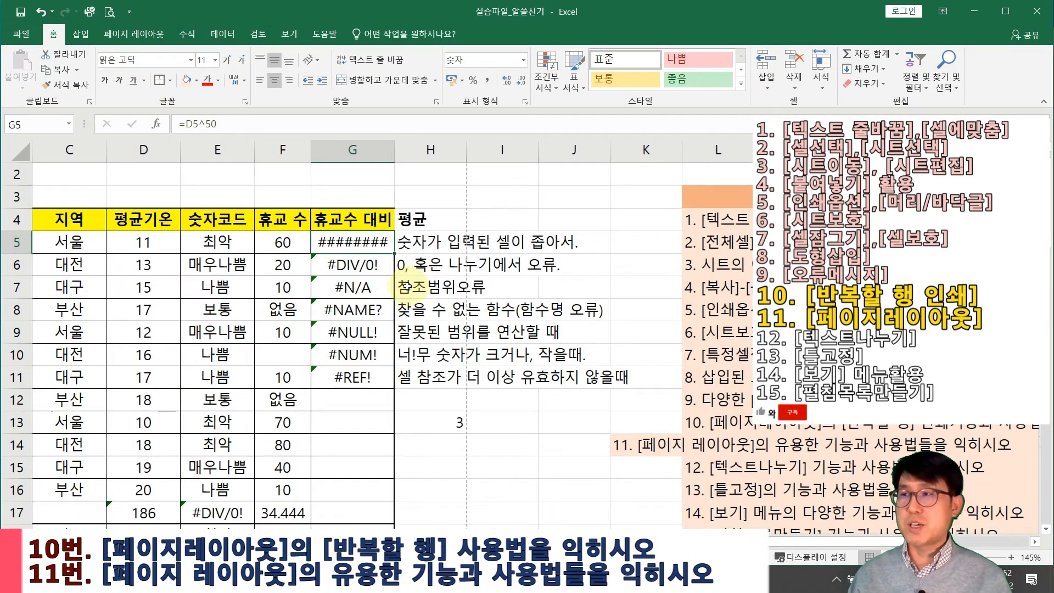
scroll(404, 285, "down", 1)
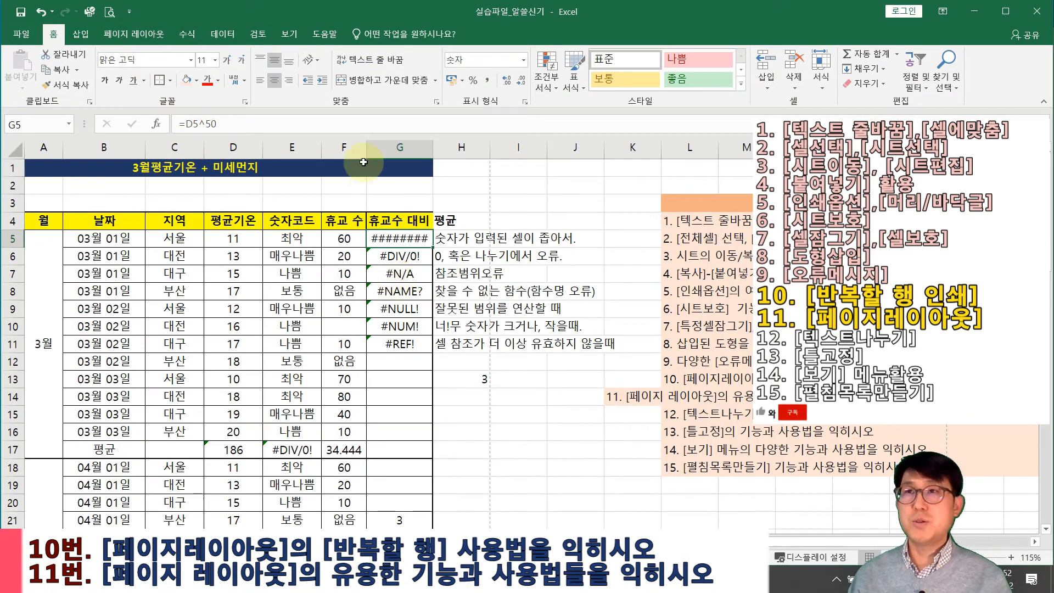
left_click(137, 37)
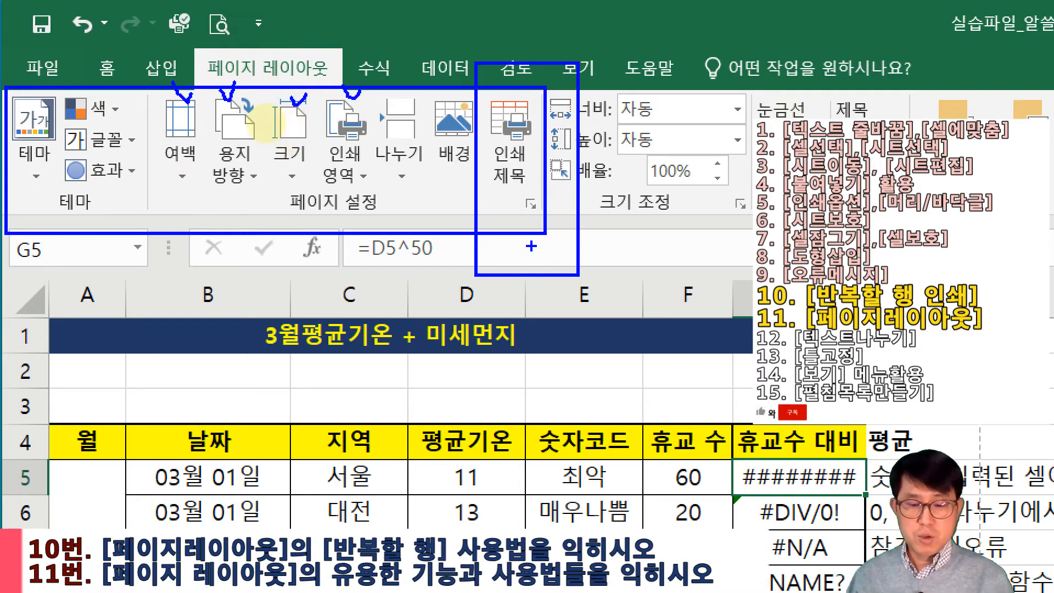
Try the 슬라이스 workbook theme, then switch to the 추억 theme instead
left_click_drag(461, 13, 582, 287)
mouse_move(504, 85)
left_mouse_down()
mouse_move(523, 126)
mouse_move(537, 105)
left_mouse_up()
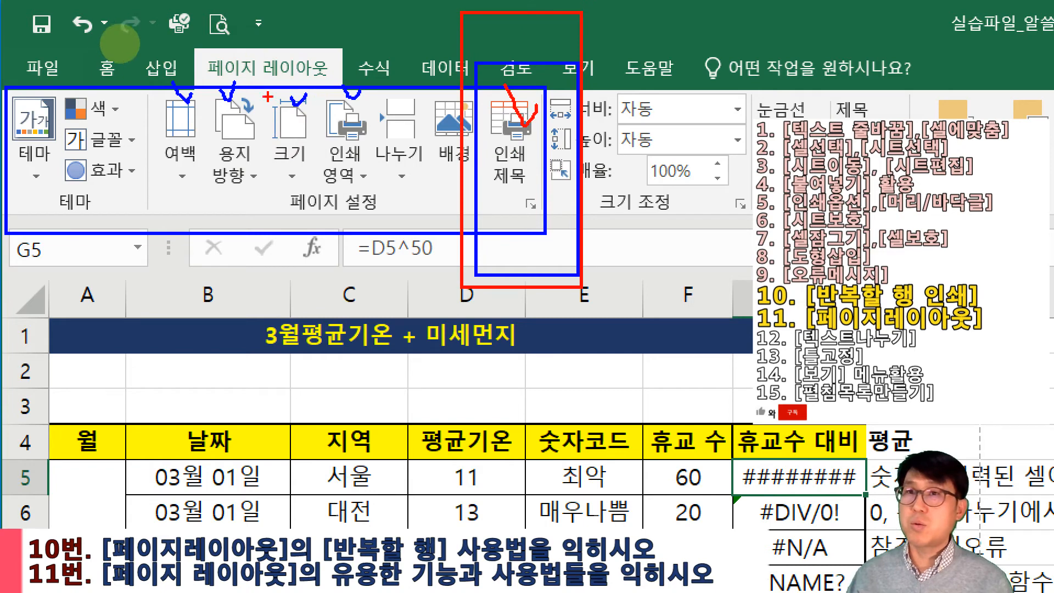
mouse_move(8, 77)
left_mouse_down()
mouse_move(44, 132)
mouse_move(62, 248)
left_mouse_up()
mouse_move(33, 102)
left_mouse_down()
mouse_move(46, 122)
mouse_move(60, 100)
left_mouse_up()
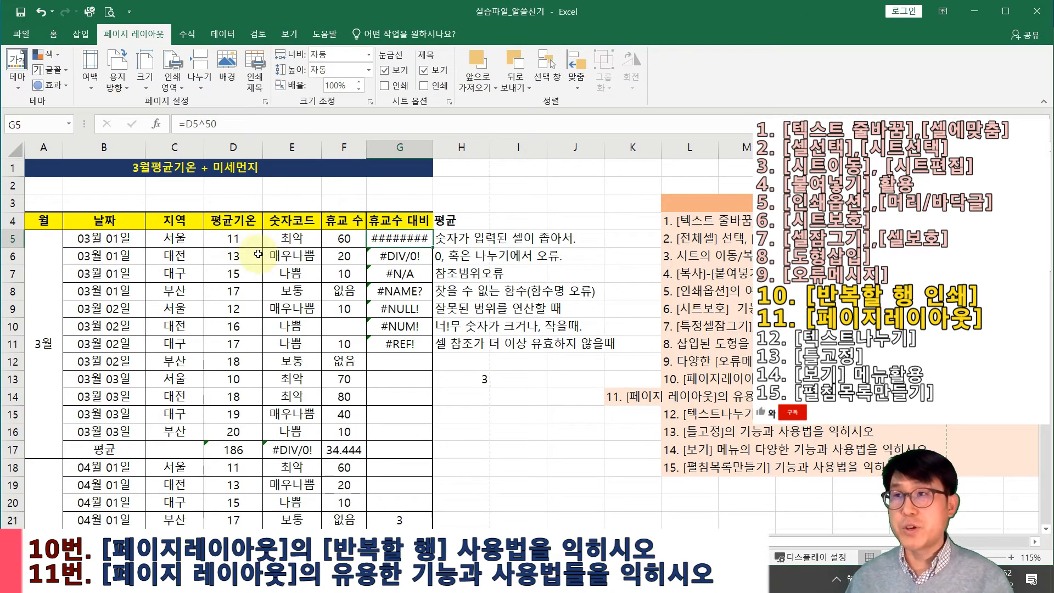
left_click(17, 83)
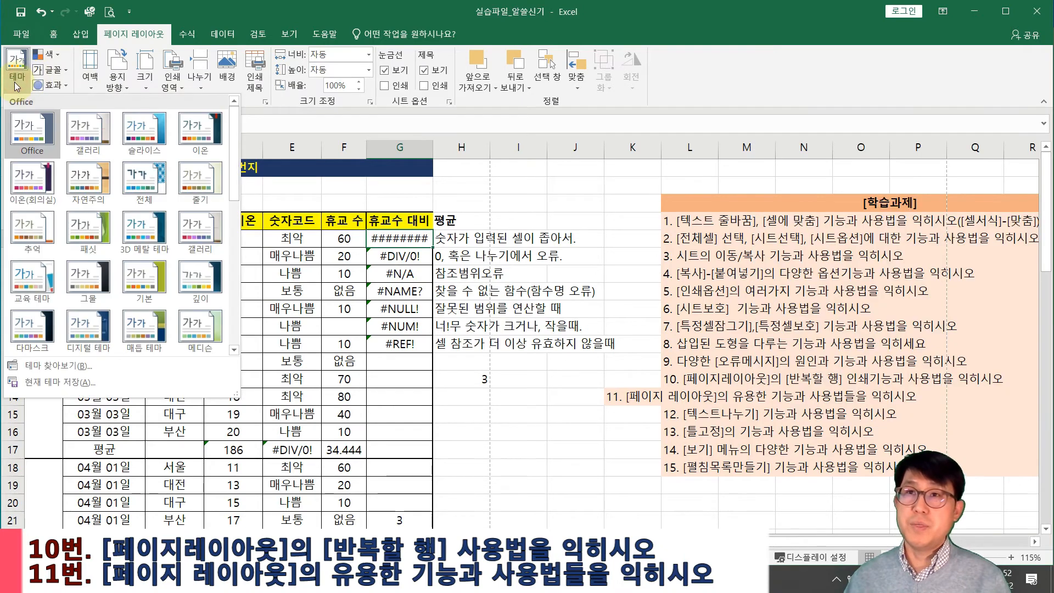
left_click(142, 137)
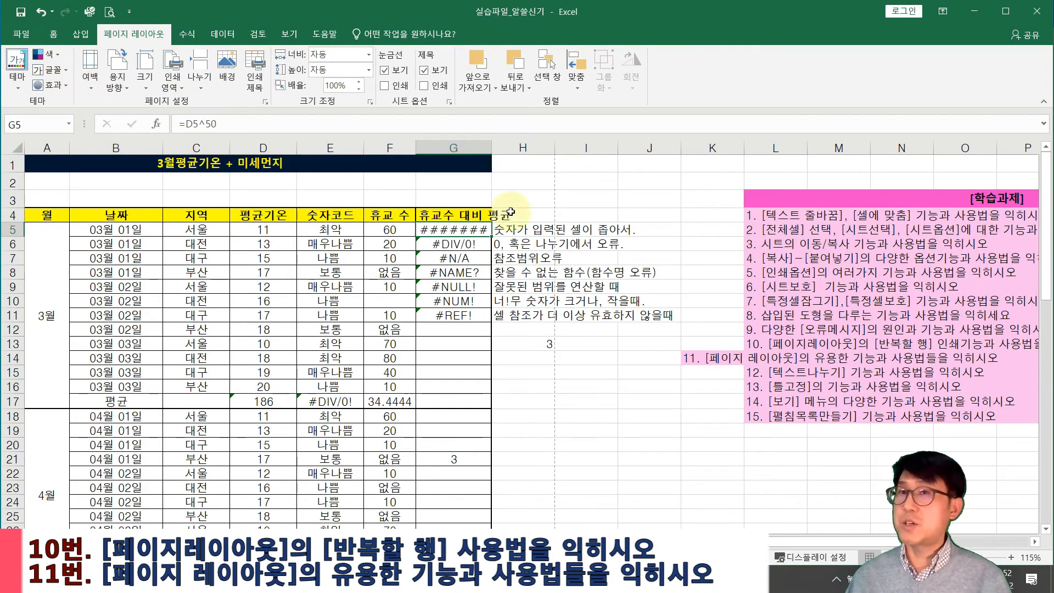
left_click(17, 72)
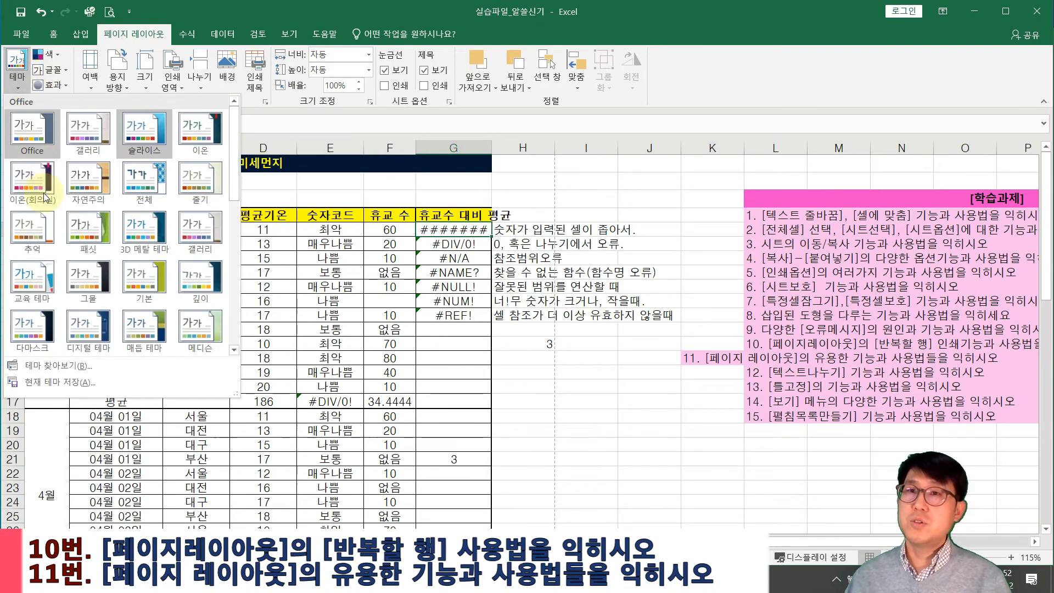
left_click(37, 228)
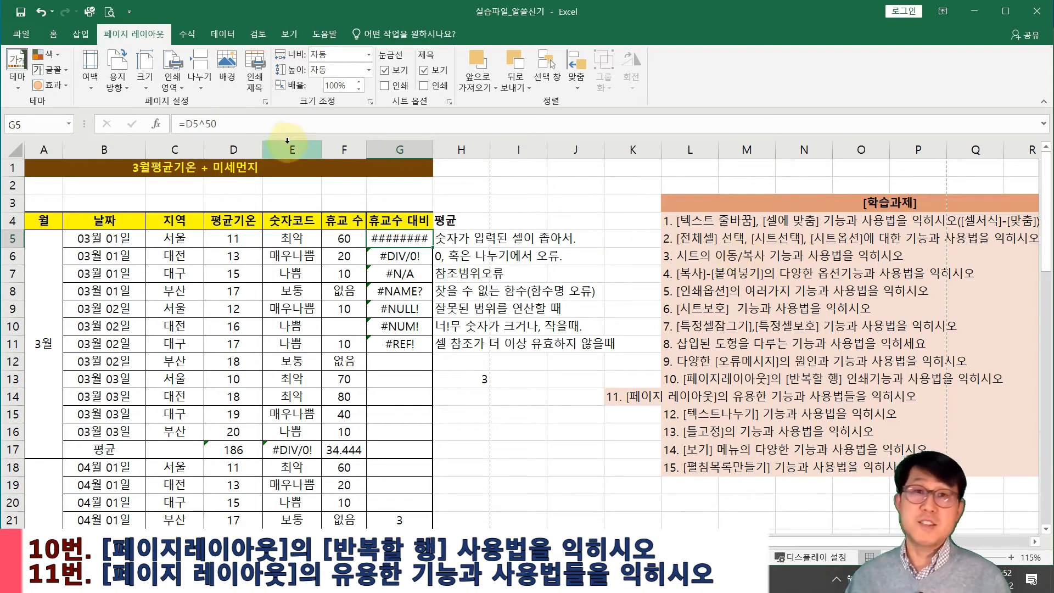
In Print Titles, set the rows to repeat at the top of each page to $1:$4
left_click(253, 74)
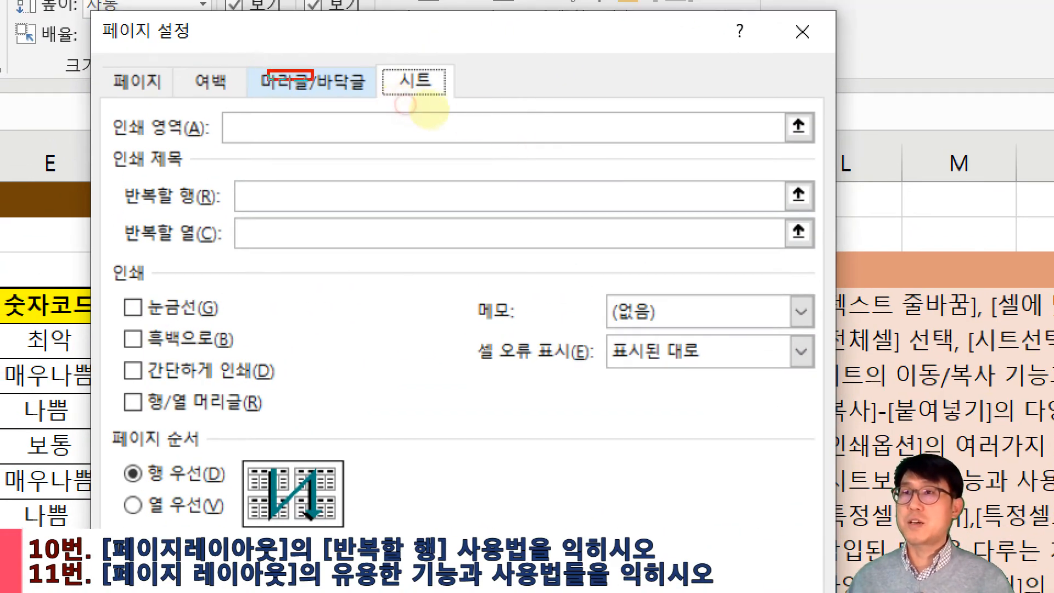
left_click_drag(189, 66, 236, 90)
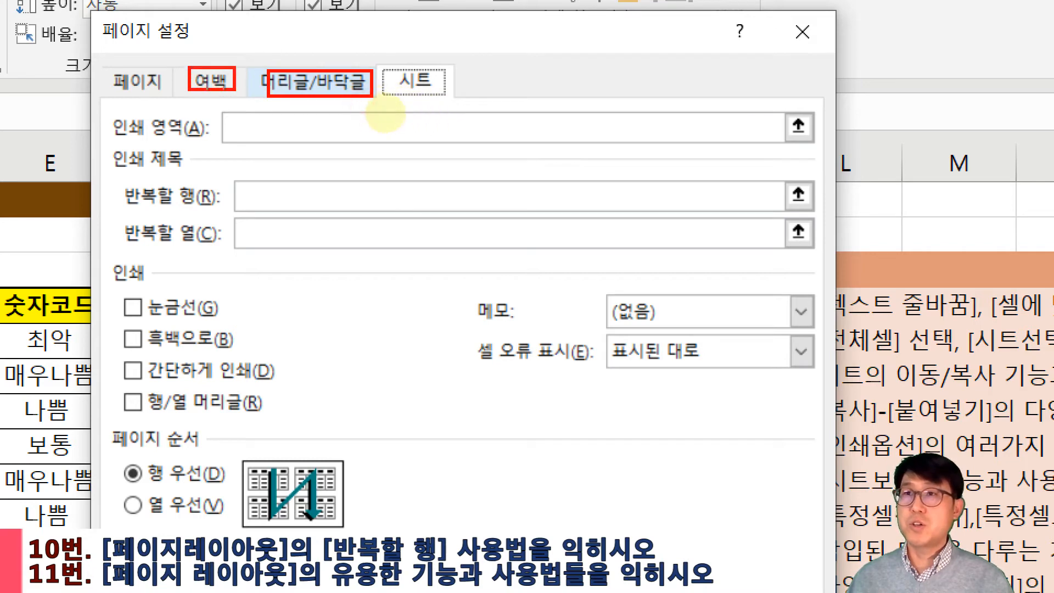
mouse_move(94, 146)
left_mouse_down()
mouse_move(543, 216)
mouse_move(744, 226)
mouse_move(815, 214)
left_mouse_up()
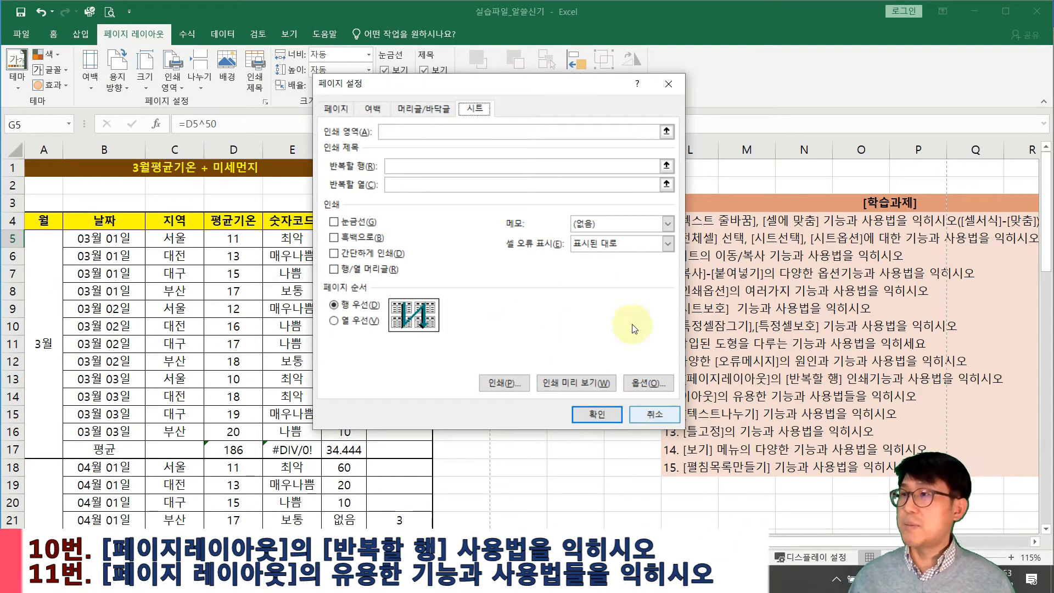
left_click(408, 166)
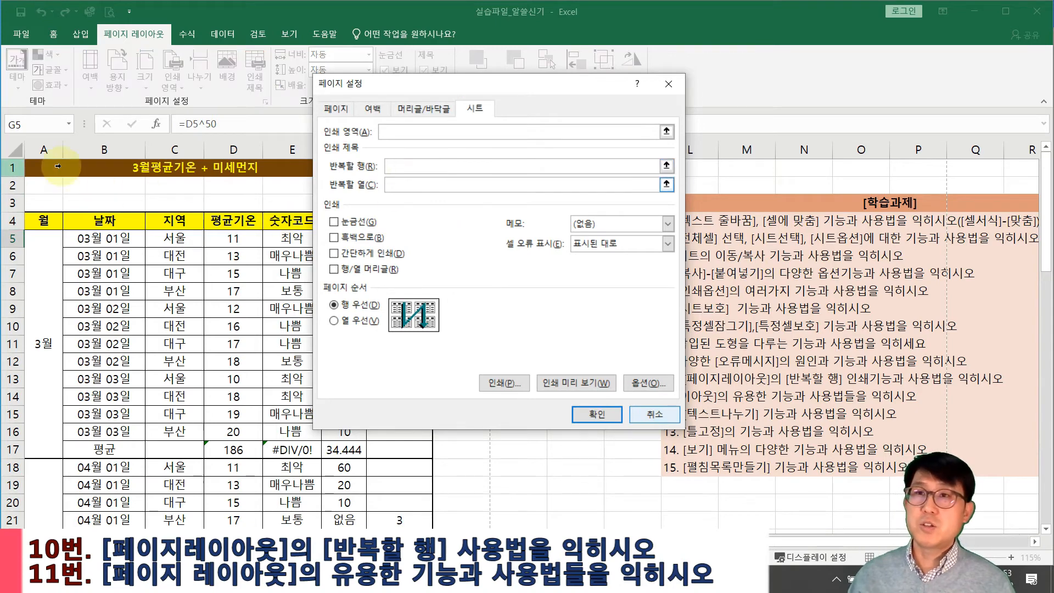
left_click_drag(13, 168, 2, 224)
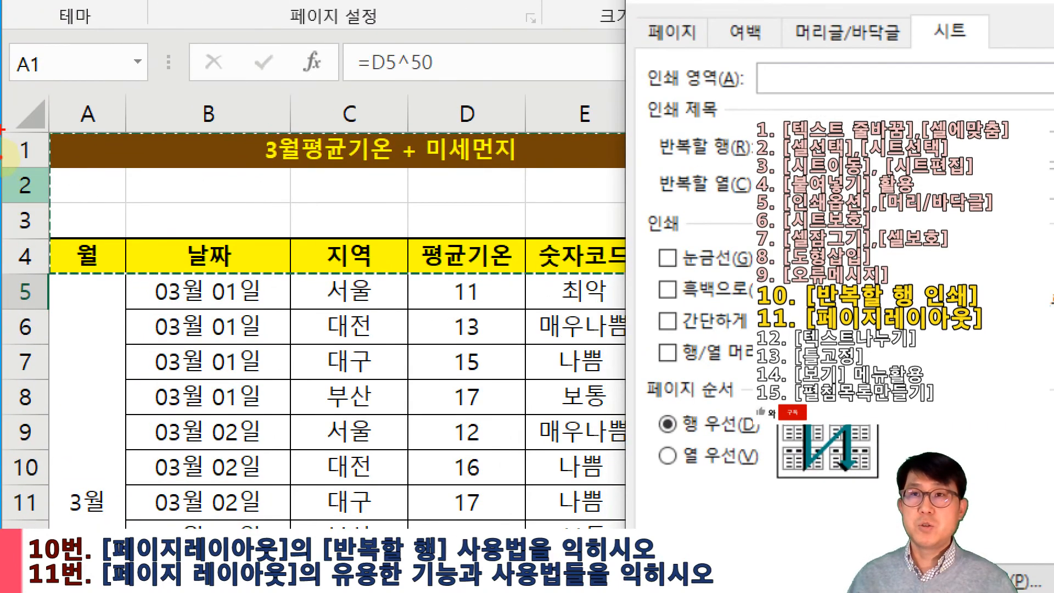
mouse_move(2, 158)
left_mouse_down()
mouse_move(46, 168)
mouse_move(57, 265)
left_mouse_up()
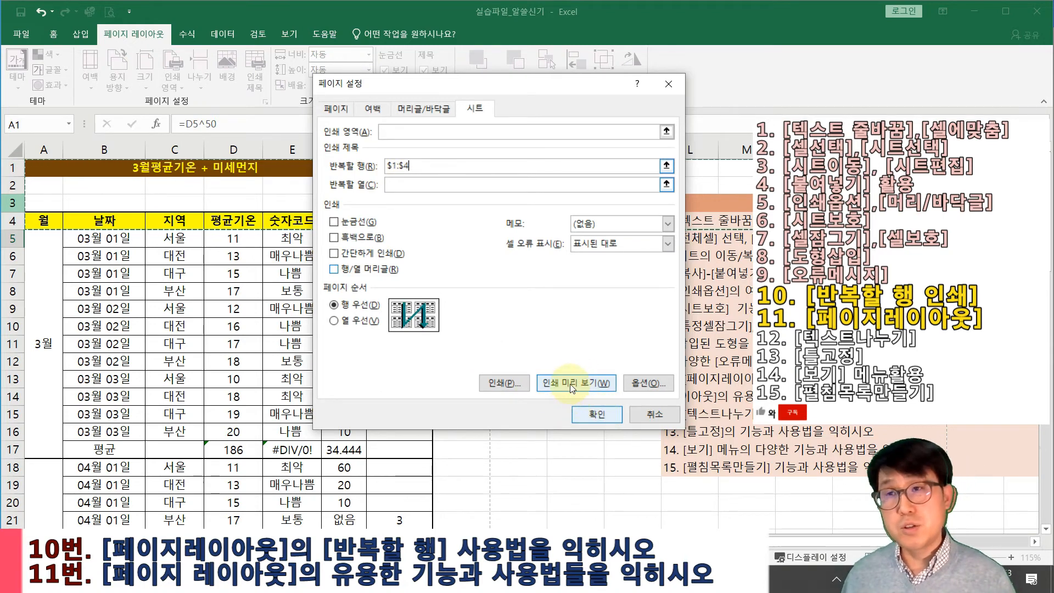
Preview the printout, confirm page 2 repeats header rows 1–4, then go back to the sheet
left_click(570, 387)
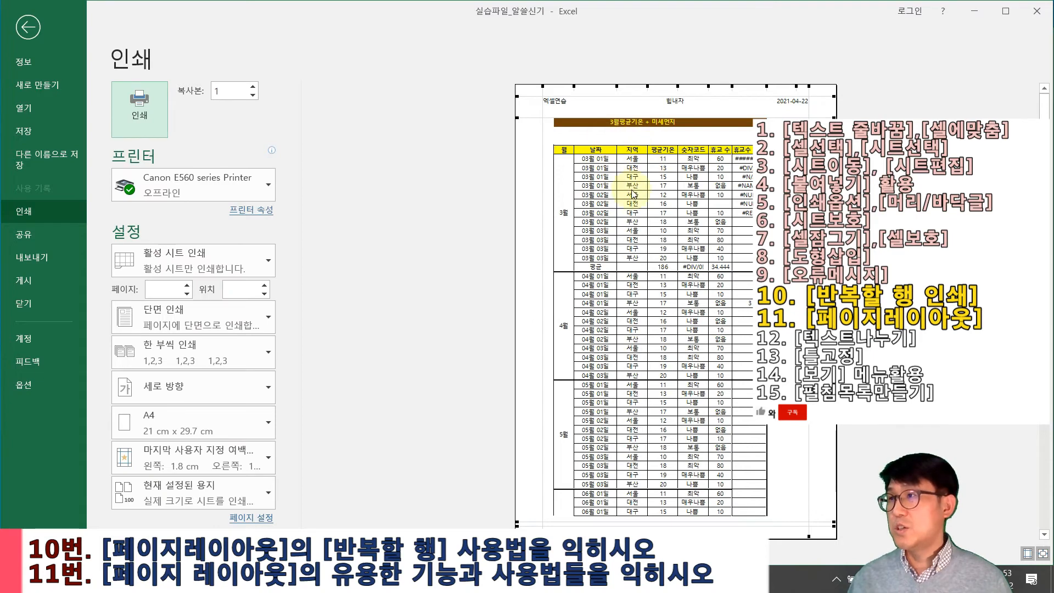
scroll(634, 194, "down", 1)
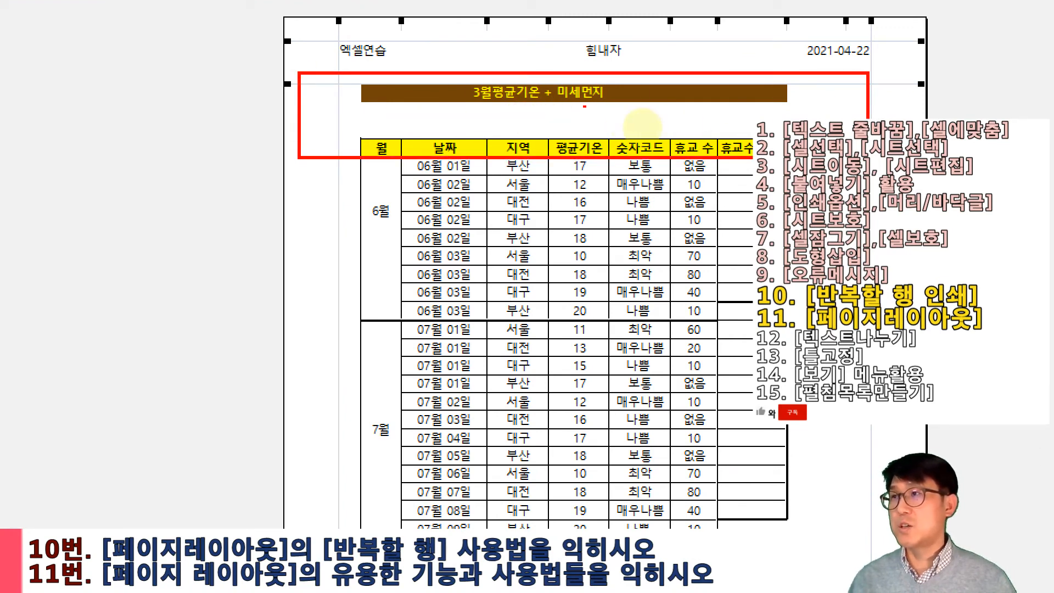
mouse_move(621, 117)
left_mouse_down()
mouse_move(621, 132)
mouse_move(642, 119)
left_mouse_up()
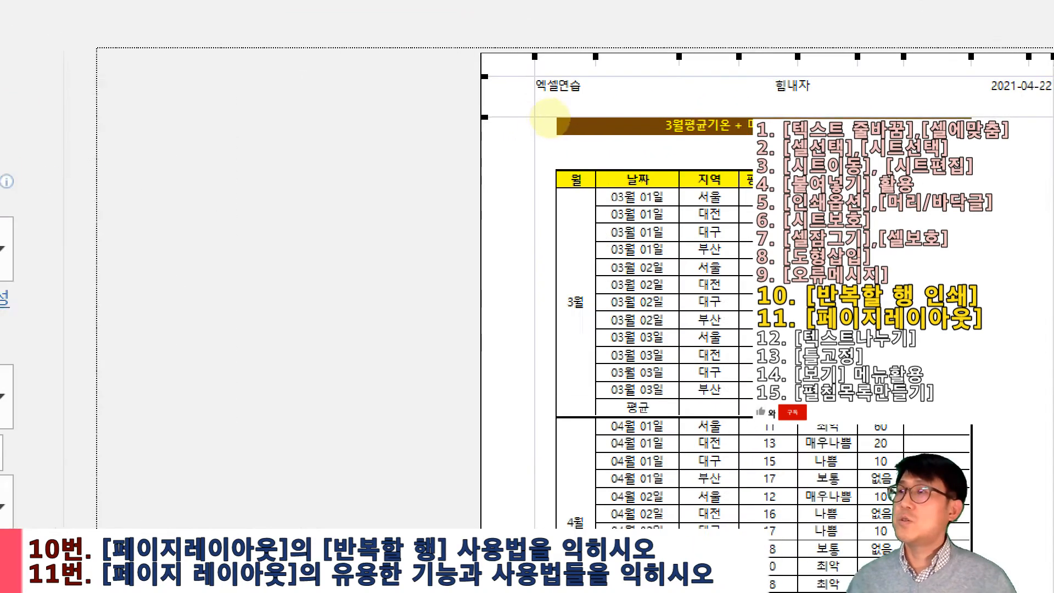
left_click_drag(474, 114, 988, 183)
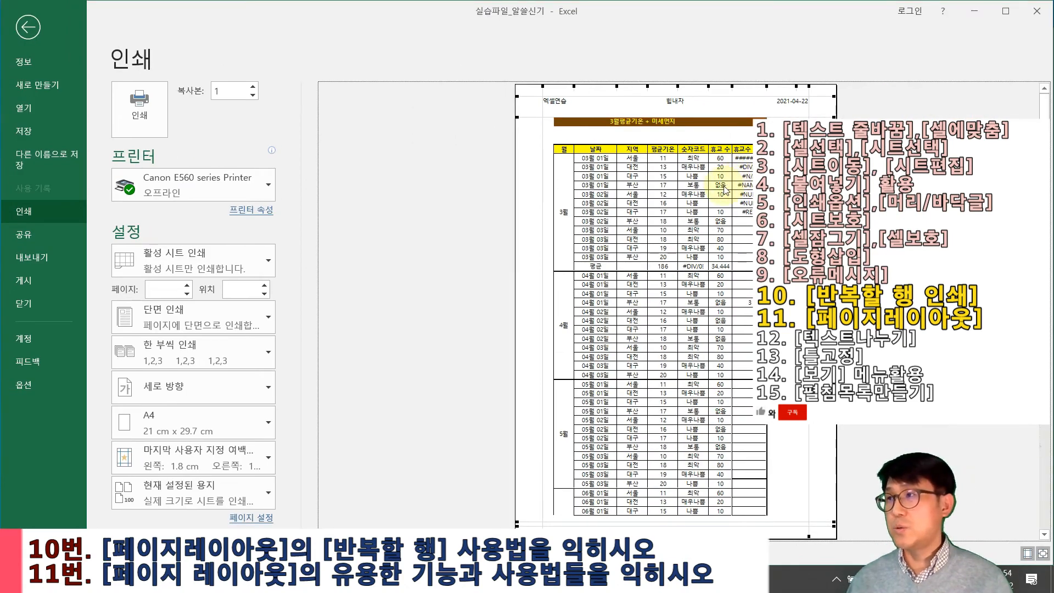
scroll(724, 190, "down", 1)
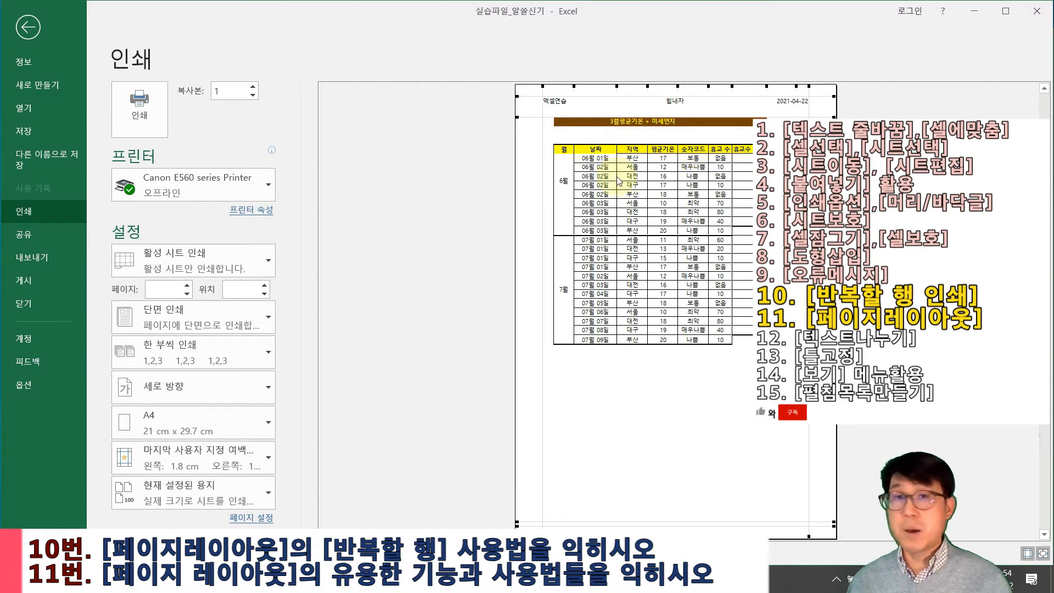
key("Escape")
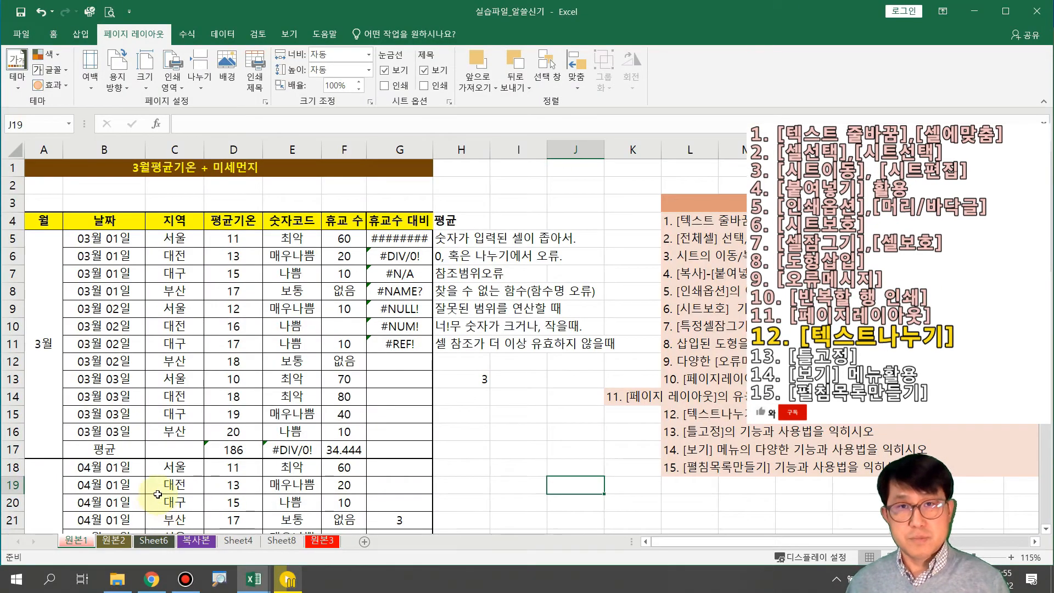
Switch to the 원본2 KBO team sheet and inspect the entries starting in A3
left_click(115, 540)
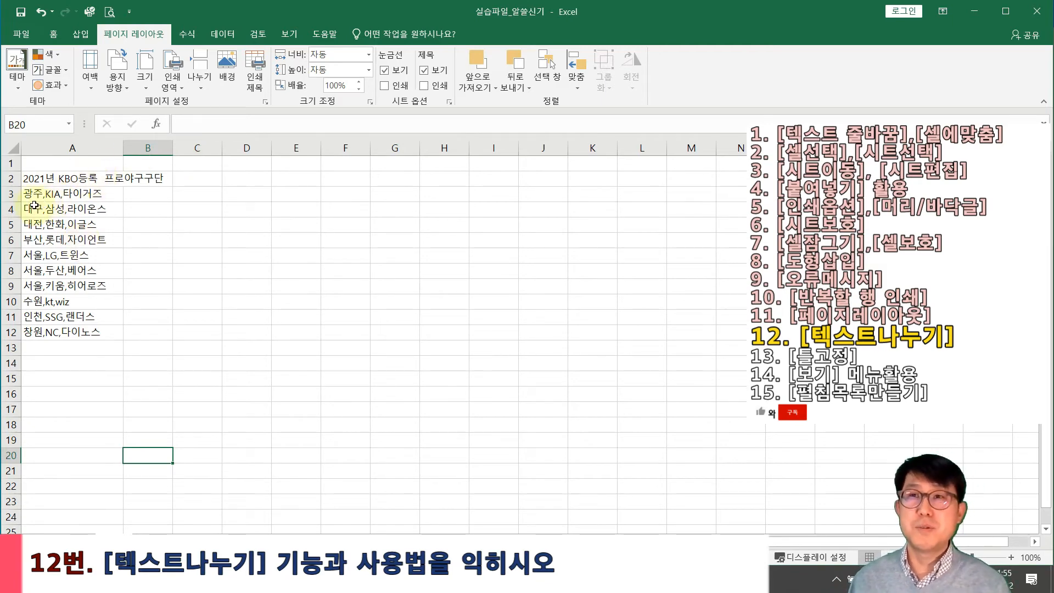
left_click_drag(34, 197, 33, 342)
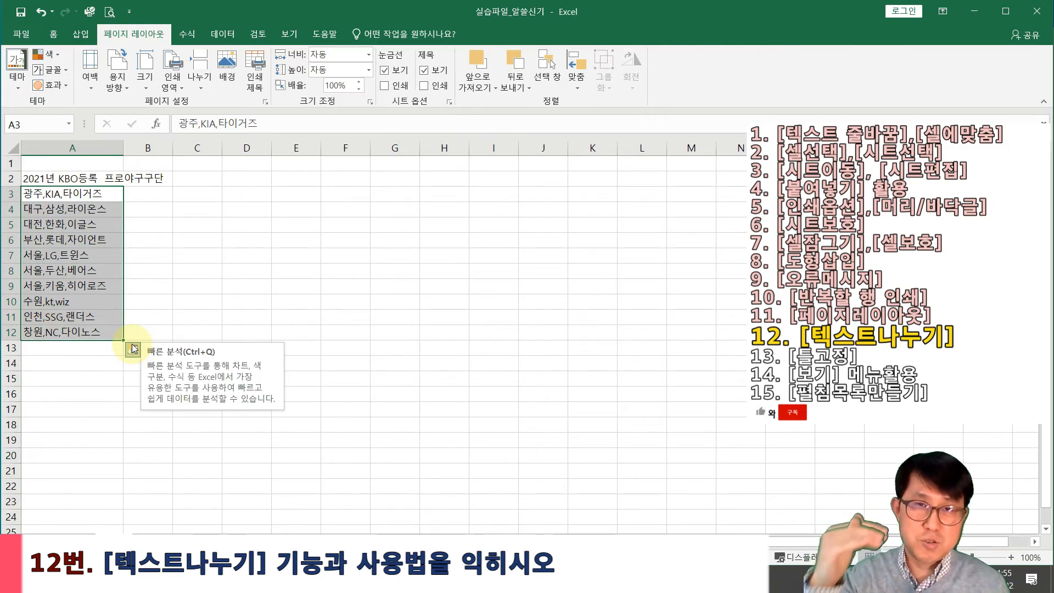
left_click(242, 286)
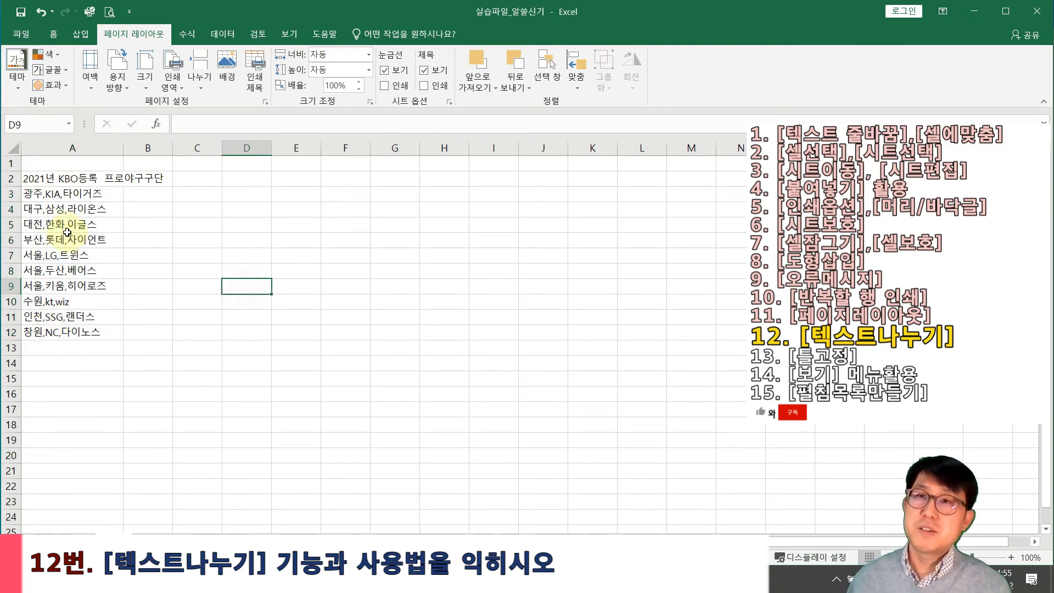
left_click(33, 198)
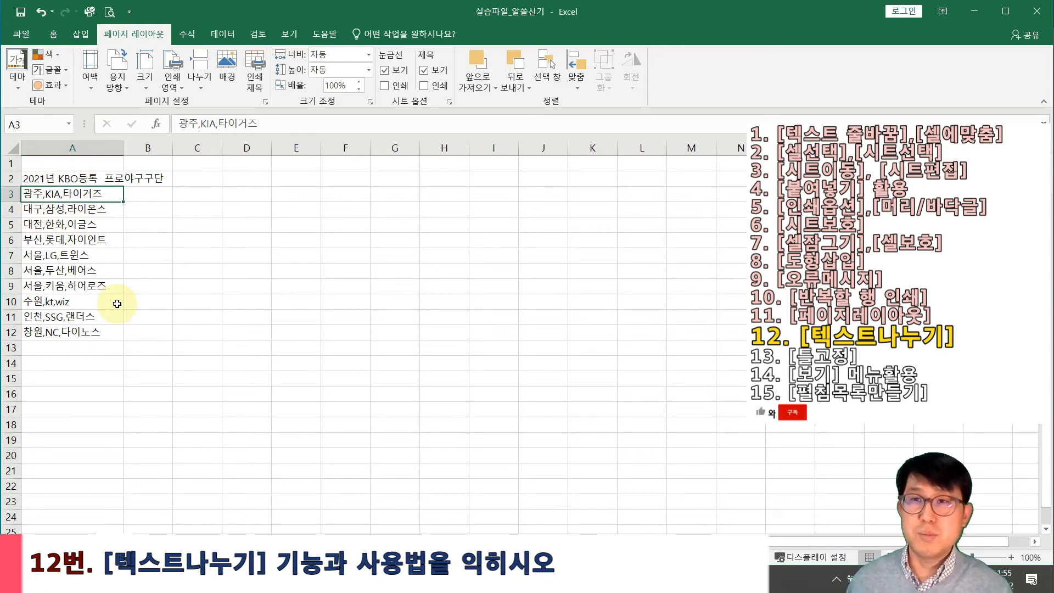
left_click(178, 283)
Select the team entries A3:A12 and bring up the Data ribbon
left_click_drag(80, 200, 86, 332)
left_click(214, 351)
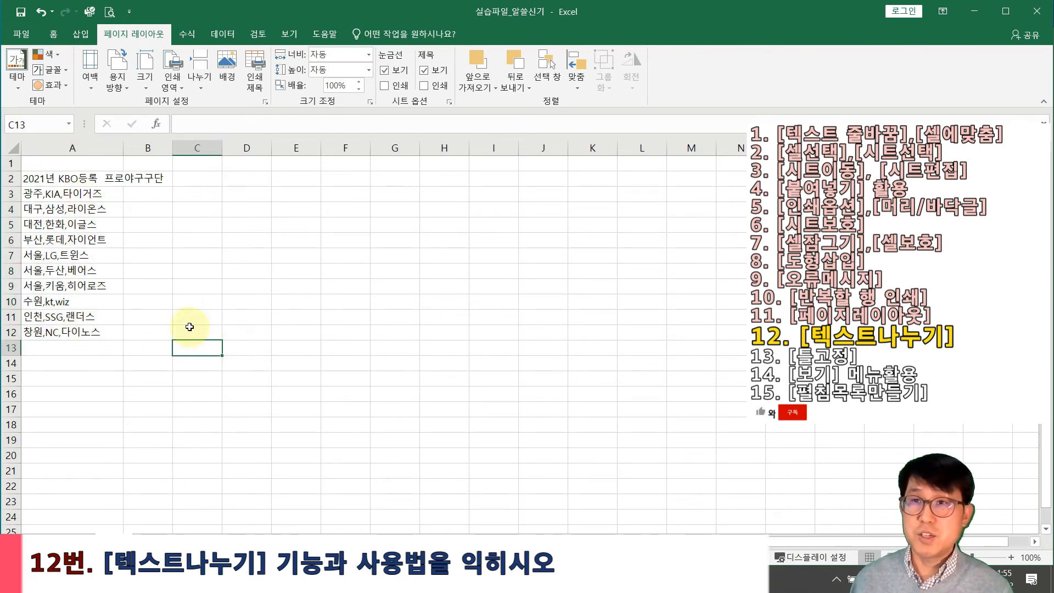
left_click_drag(48, 194, 58, 332)
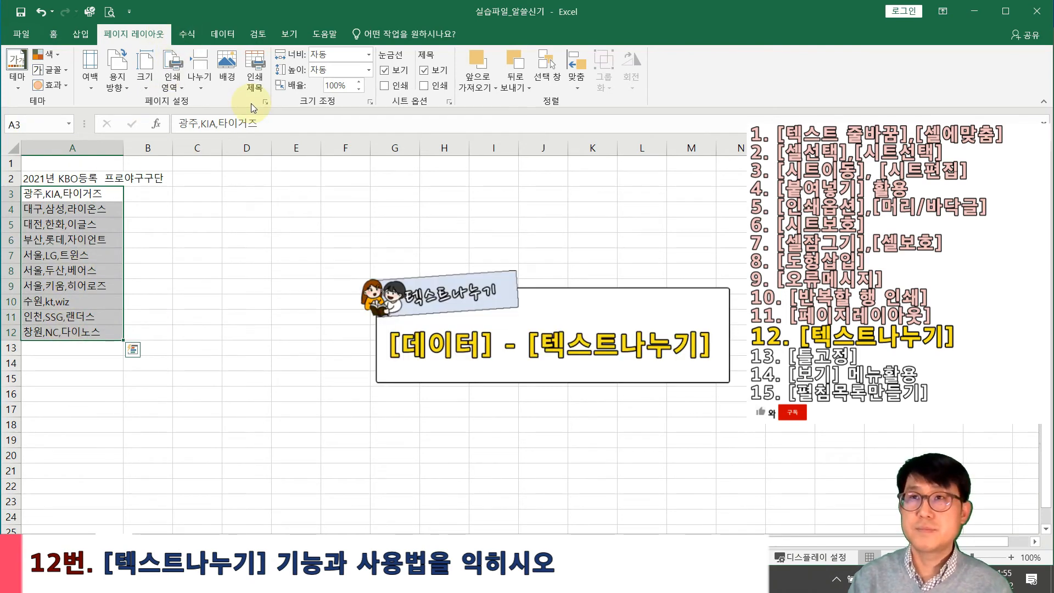
left_click(256, 33)
left_click(222, 35)
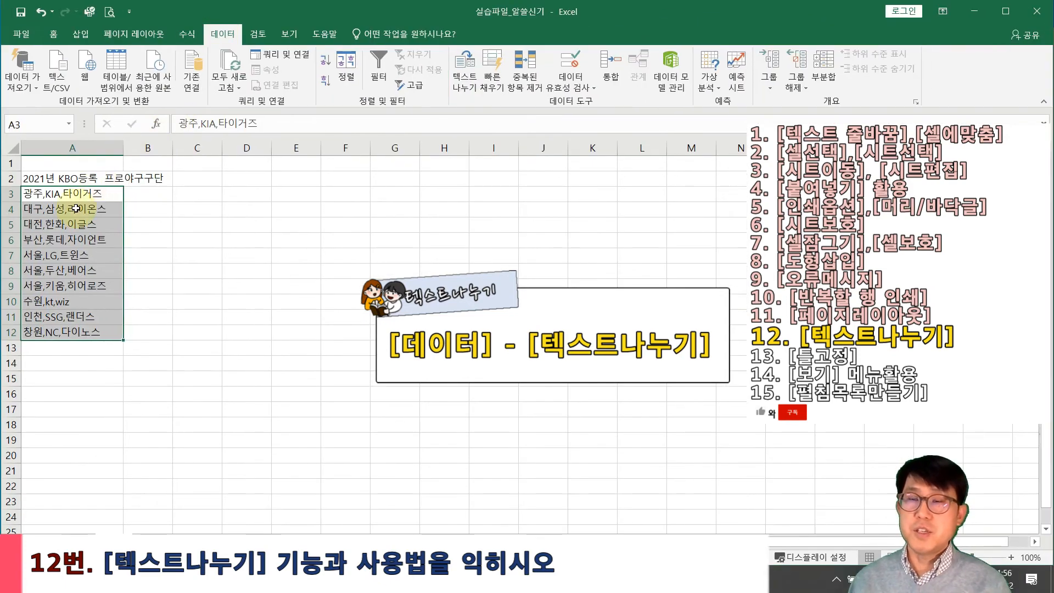
Split the team entries into columns with Text to Columns, using Comma instead of Tab as delimiter
left_click(464, 76)
left_click_drag(464, 102, 258, 93)
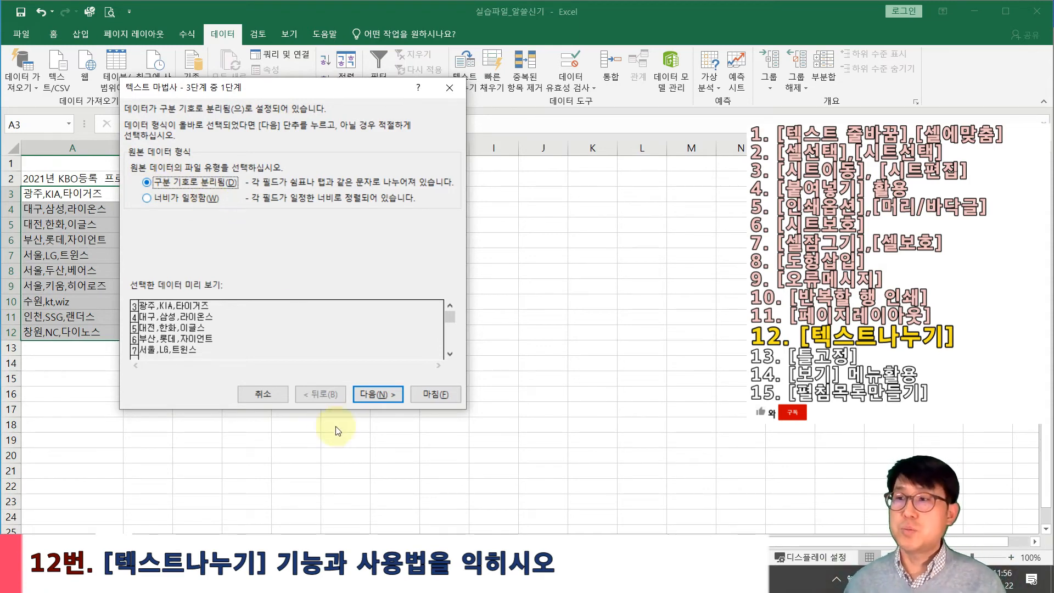
left_click(370, 391)
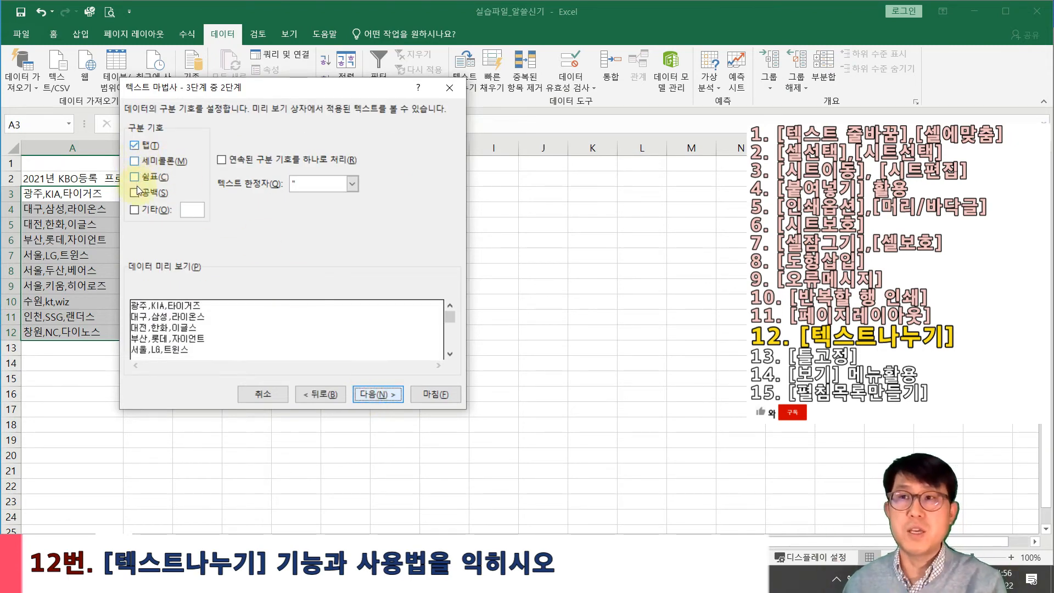
left_click(138, 146)
left_click(134, 177)
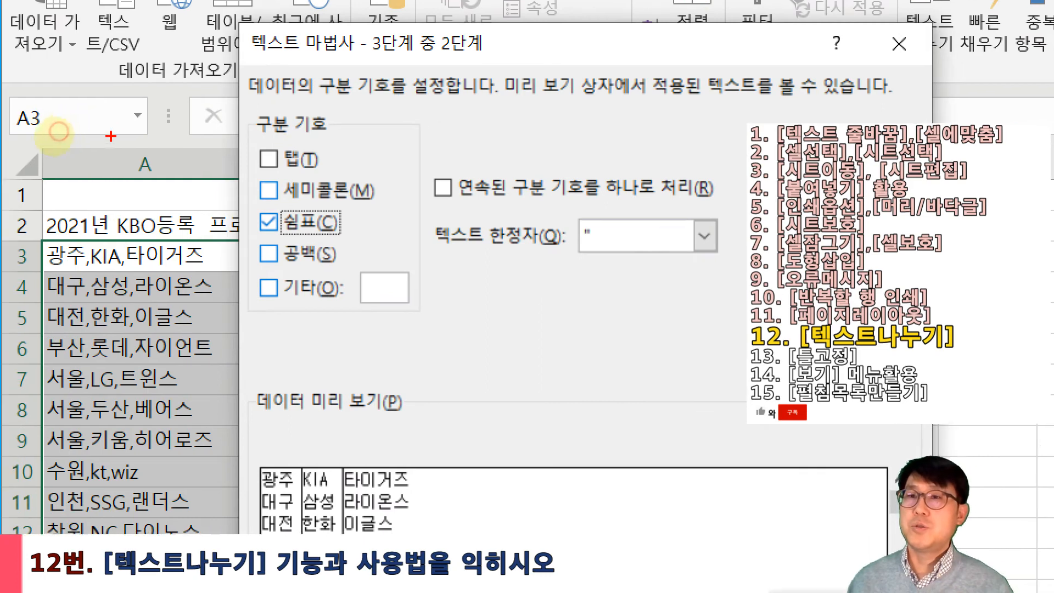
mouse_move(81, 267)
left_mouse_down()
mouse_move(133, 270)
mouse_move(98, 300)
left_mouse_up()
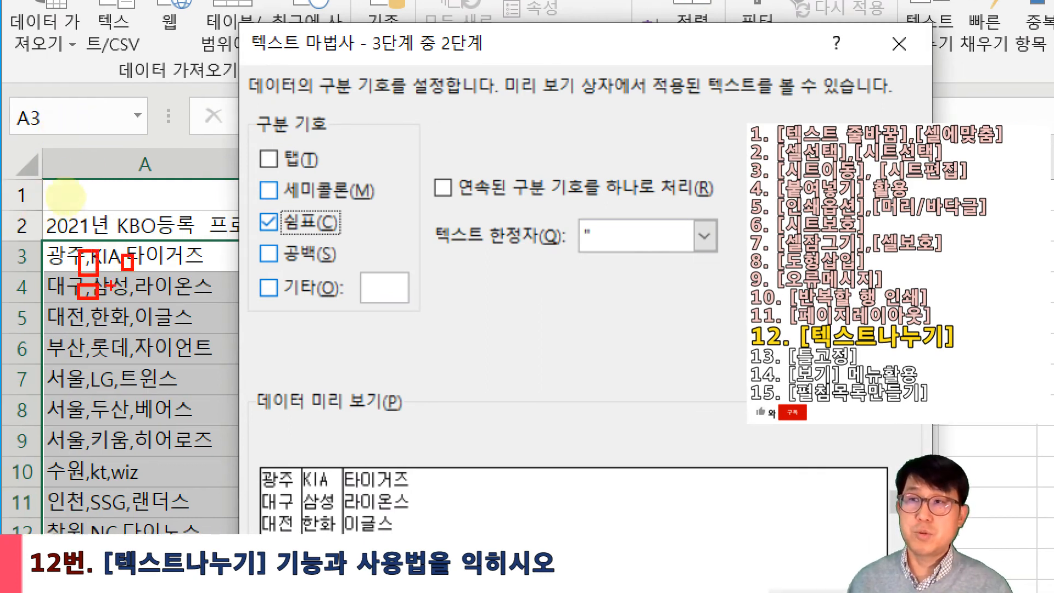
left_click_drag(254, 212, 337, 245)
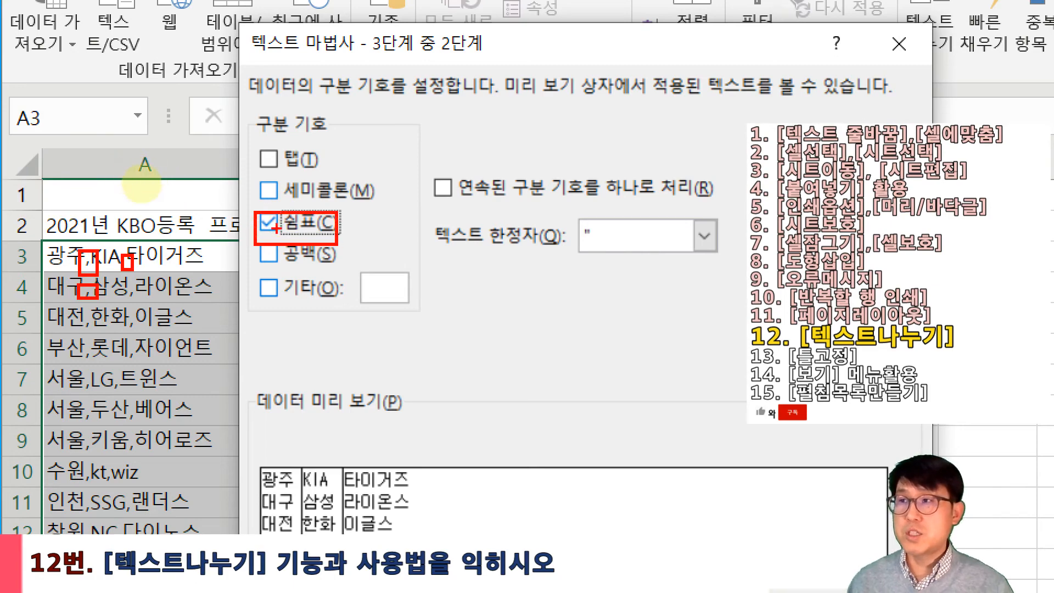
key("Escape")
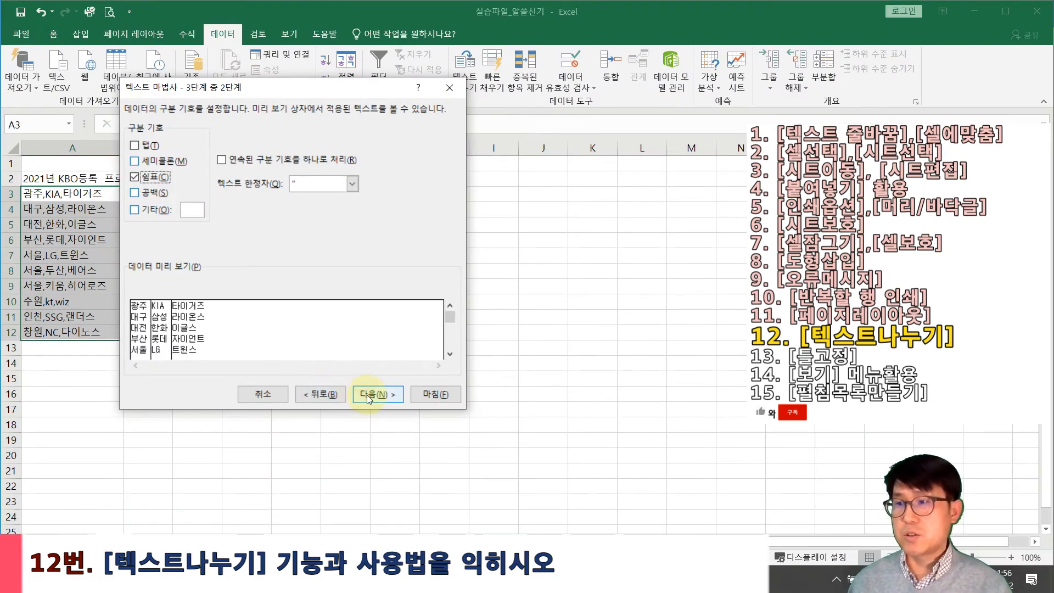
left_click(378, 395)
left_click(429, 400)
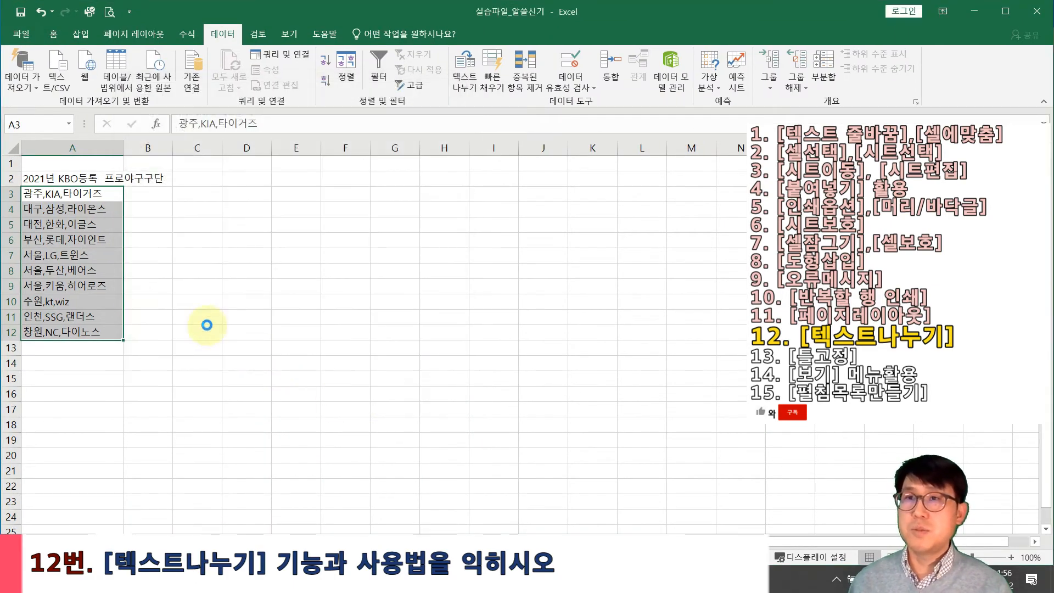
Select the split team data A3:C11, then go to the 3월평균기온 sheet
left_click(291, 357)
left_click_drag(88, 193, 212, 329)
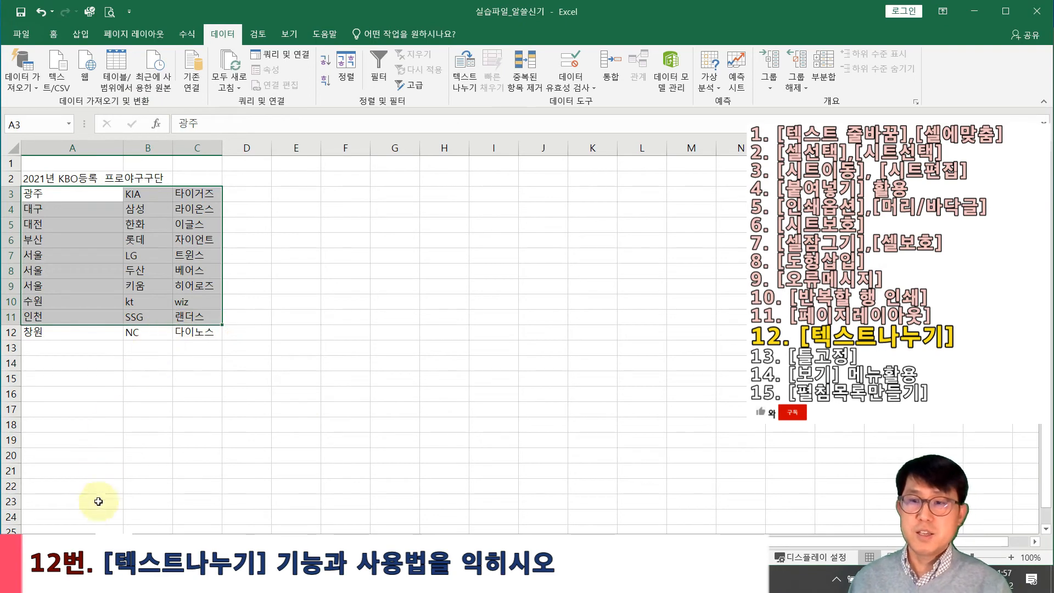
left_click(77, 542)
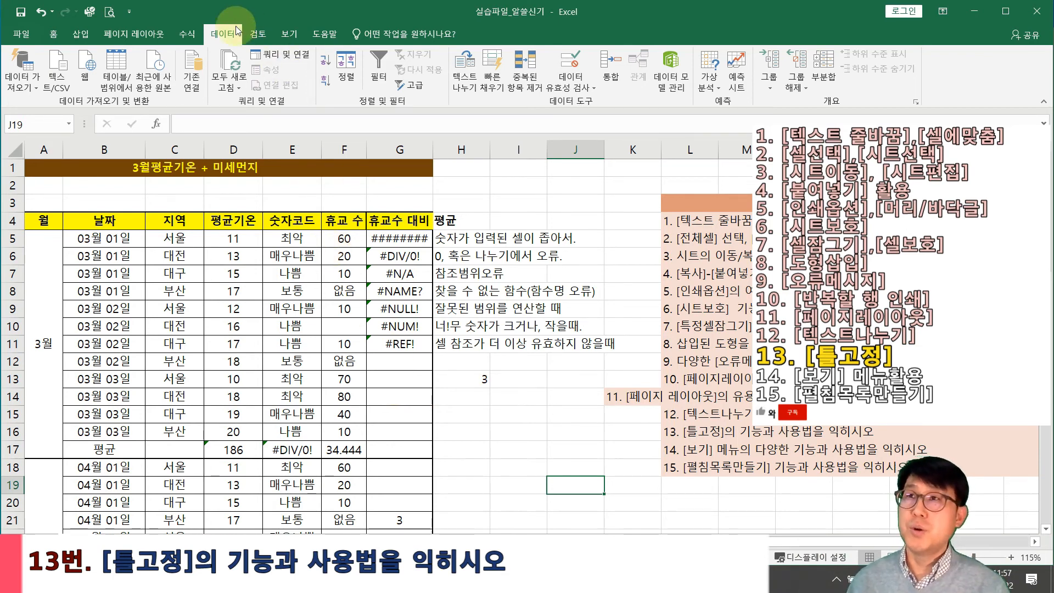
Freeze the top row of the temperature sheet and scroll to check it stays put
left_click(290, 35)
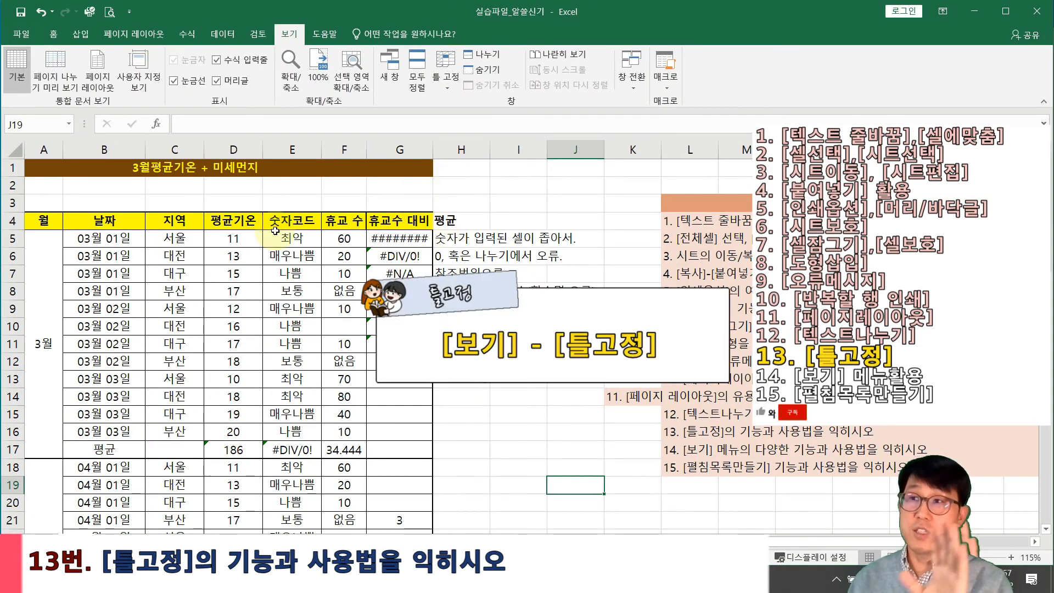
left_click(34, 455)
left_click(389, 276)
left_click(461, 344)
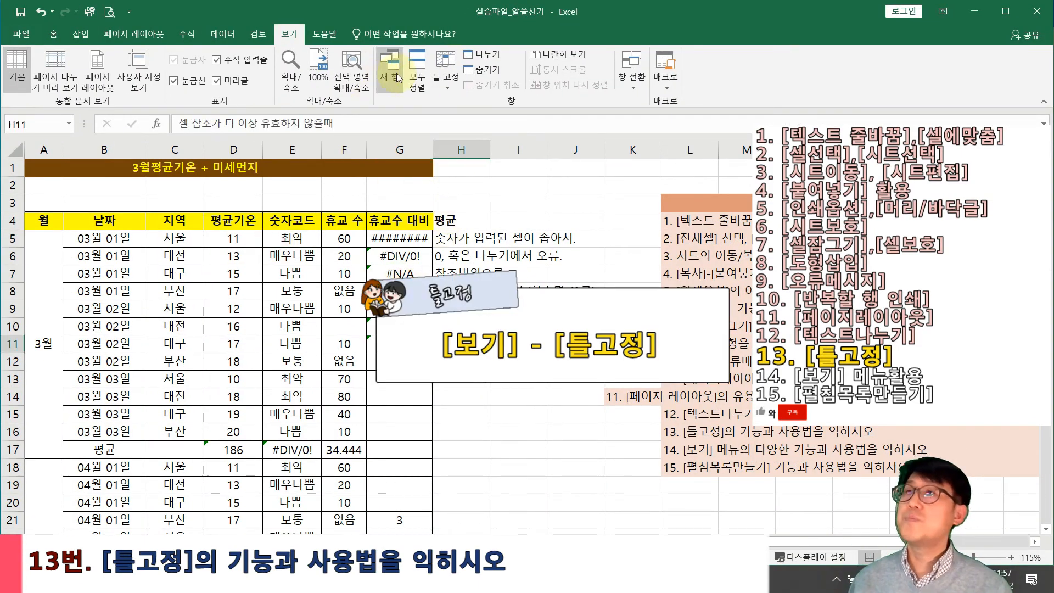
left_click(440, 82)
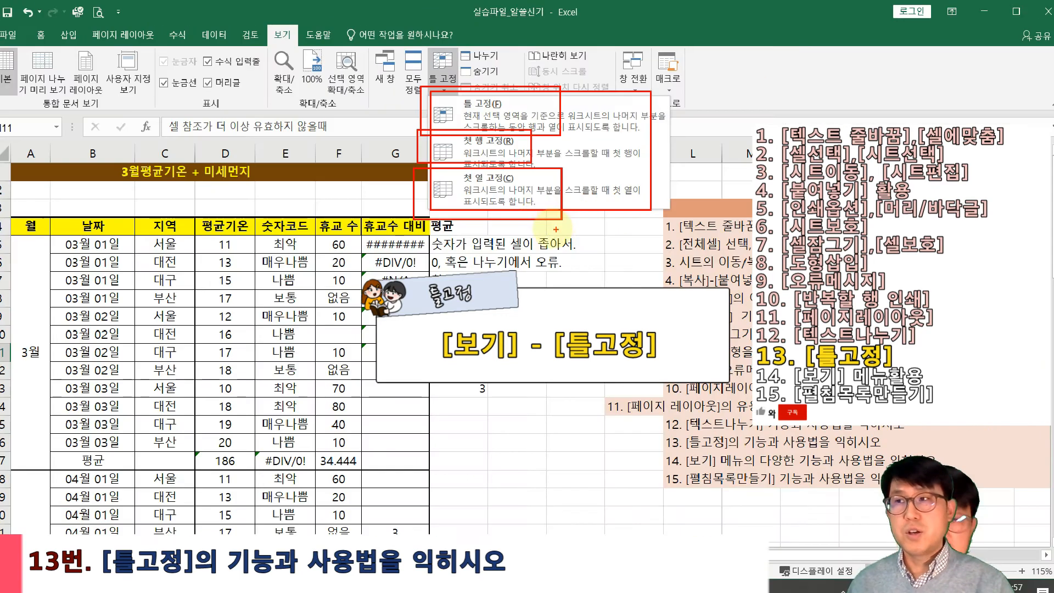
left_click(459, 370)
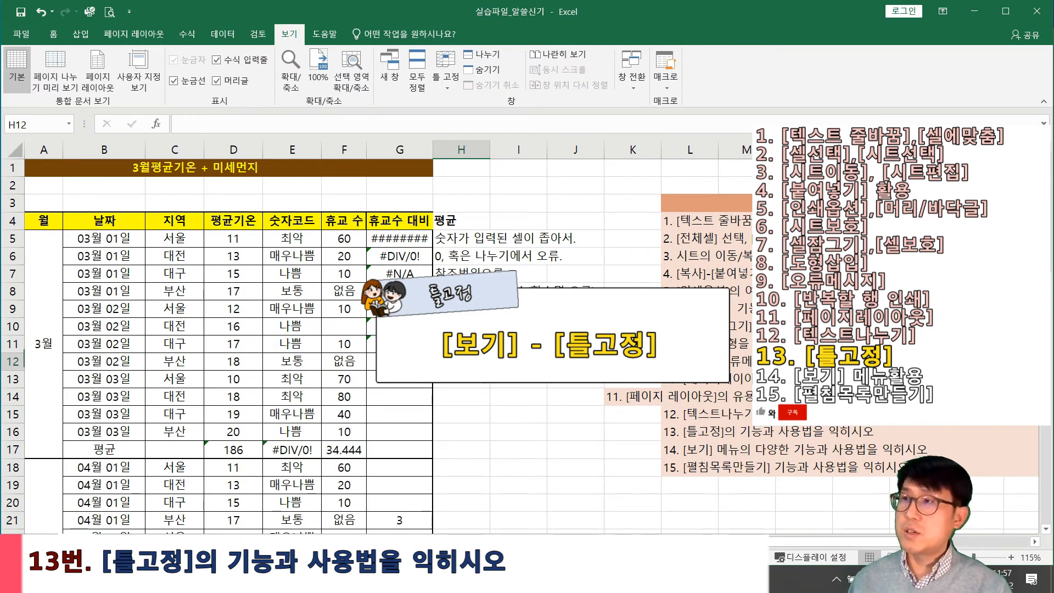
left_click(450, 85)
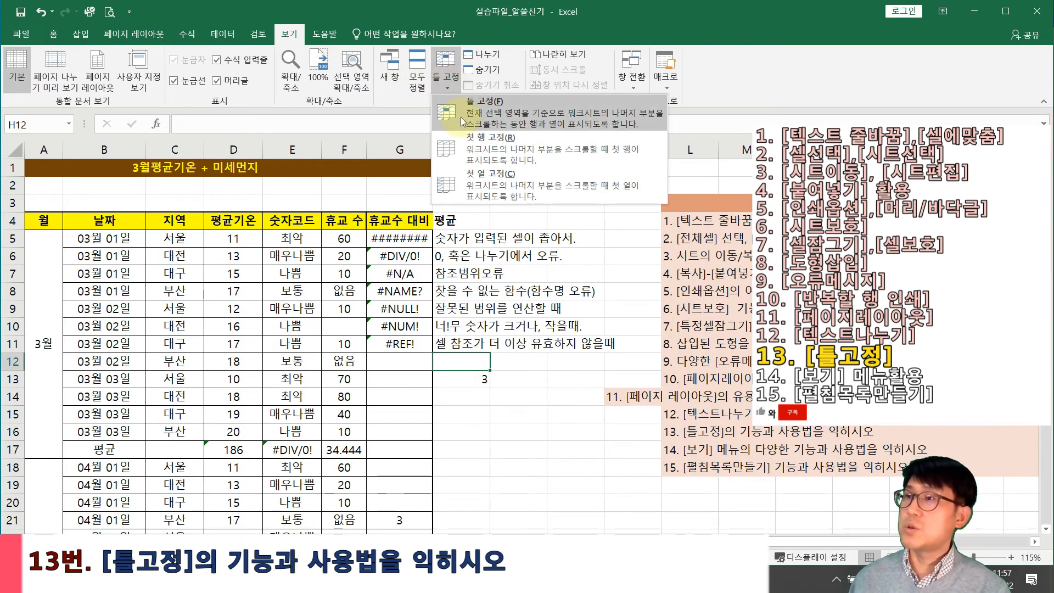
left_click(486, 152)
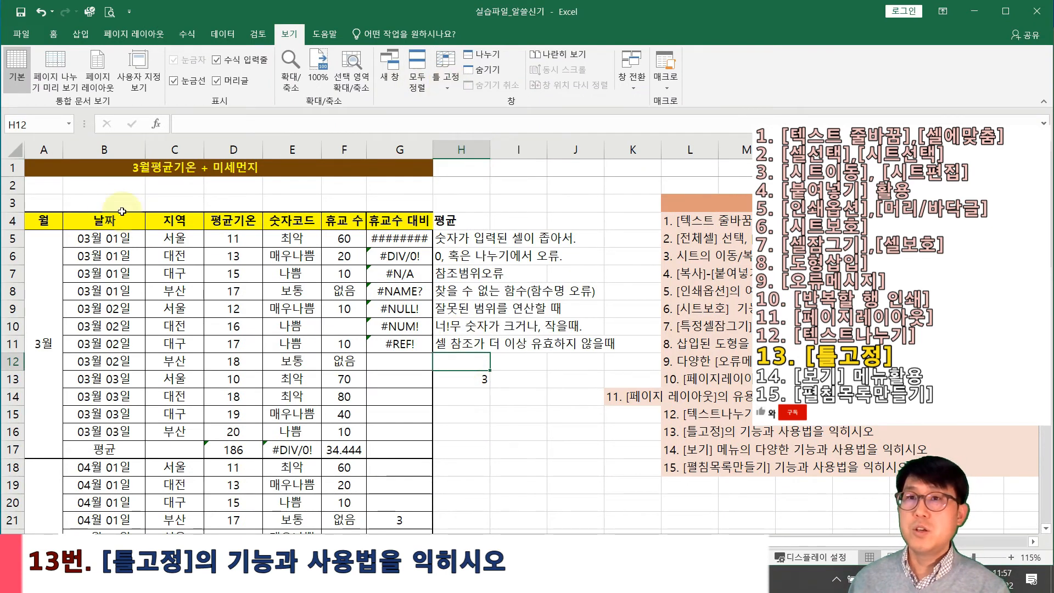
scroll(55, 206, "down", 7)
scroll(54, 206, "down", 11)
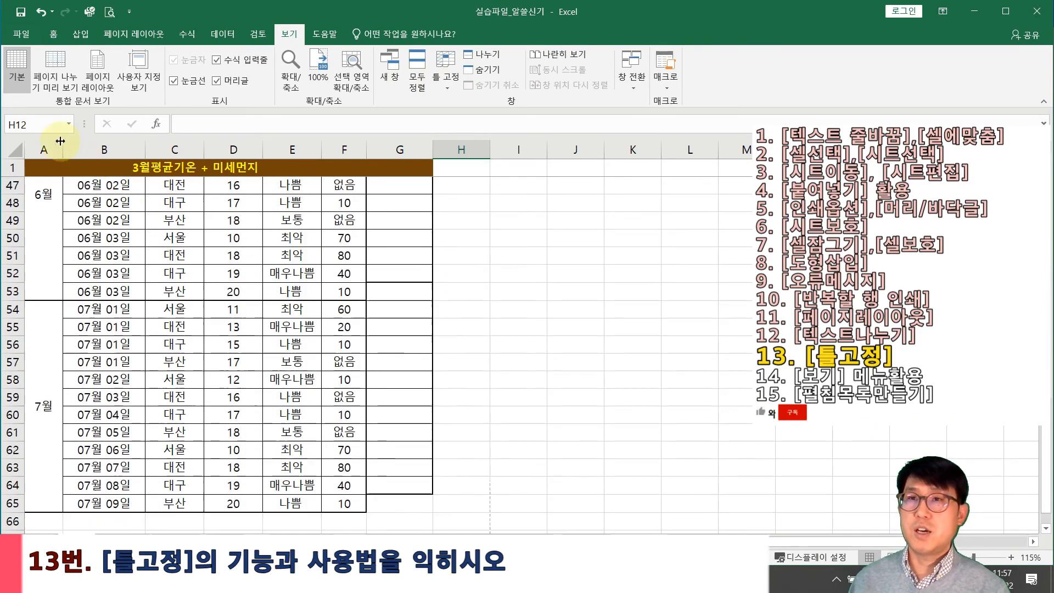
scroll(12, 165, "up", 3)
scroll(228, 261, "up", 15)
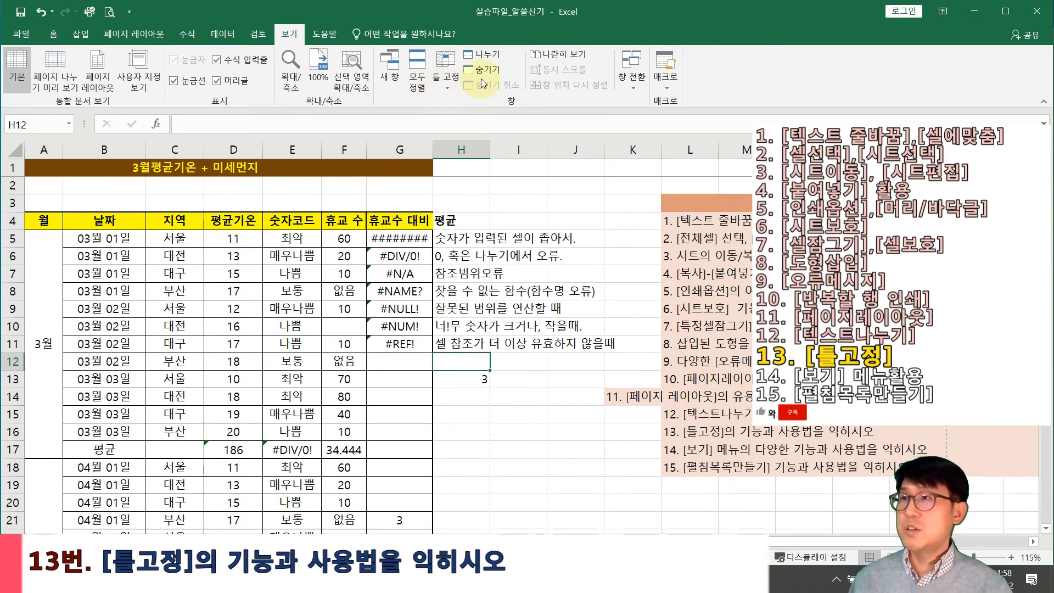
Unfreeze the top row and freeze the first column instead, checking with a sideways scroll
left_click(443, 81)
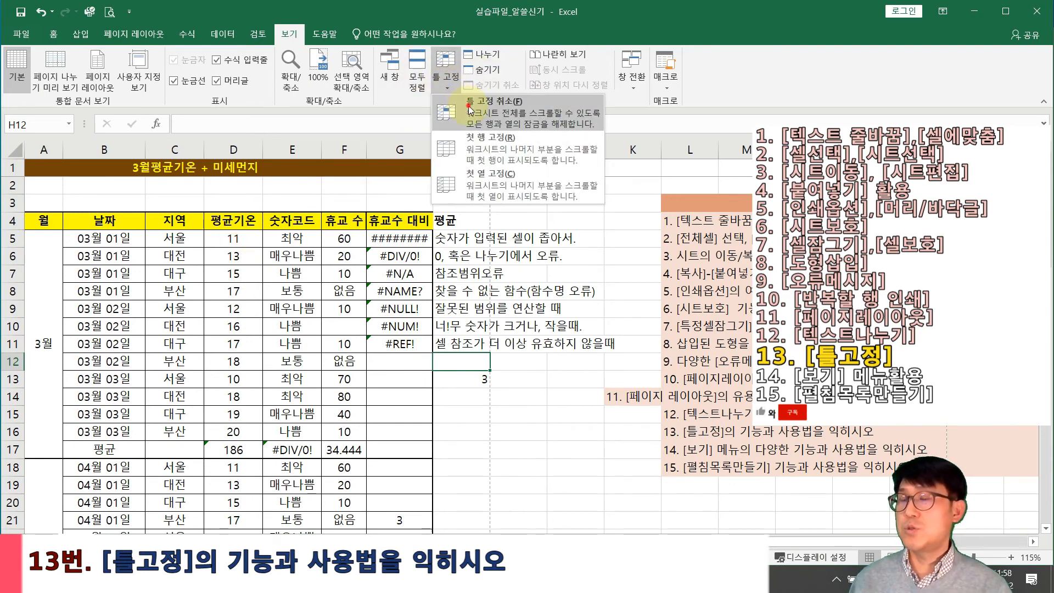
left_click(469, 110)
left_click(453, 87)
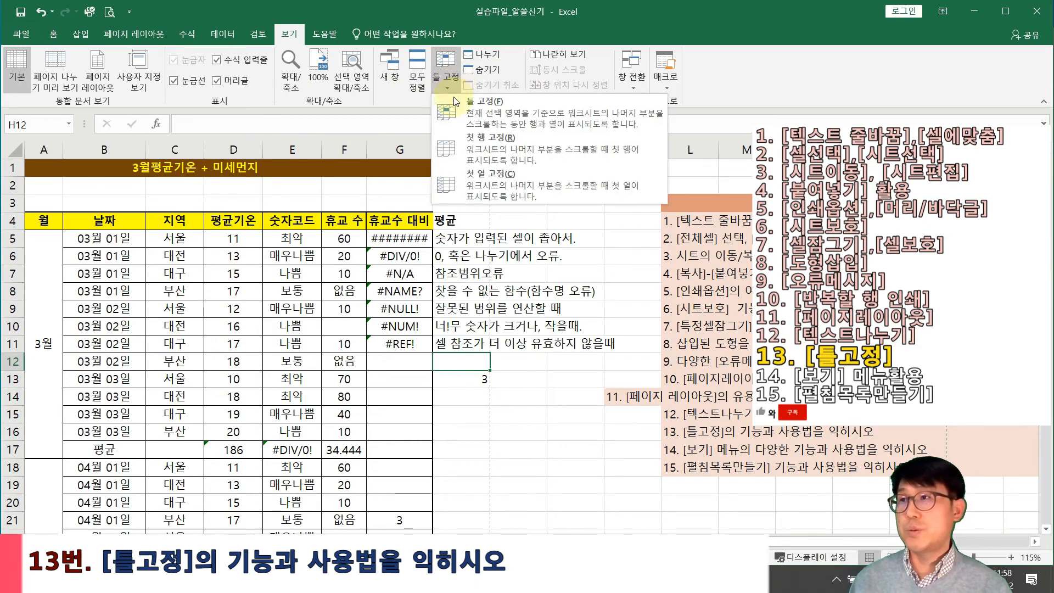
left_click(486, 183)
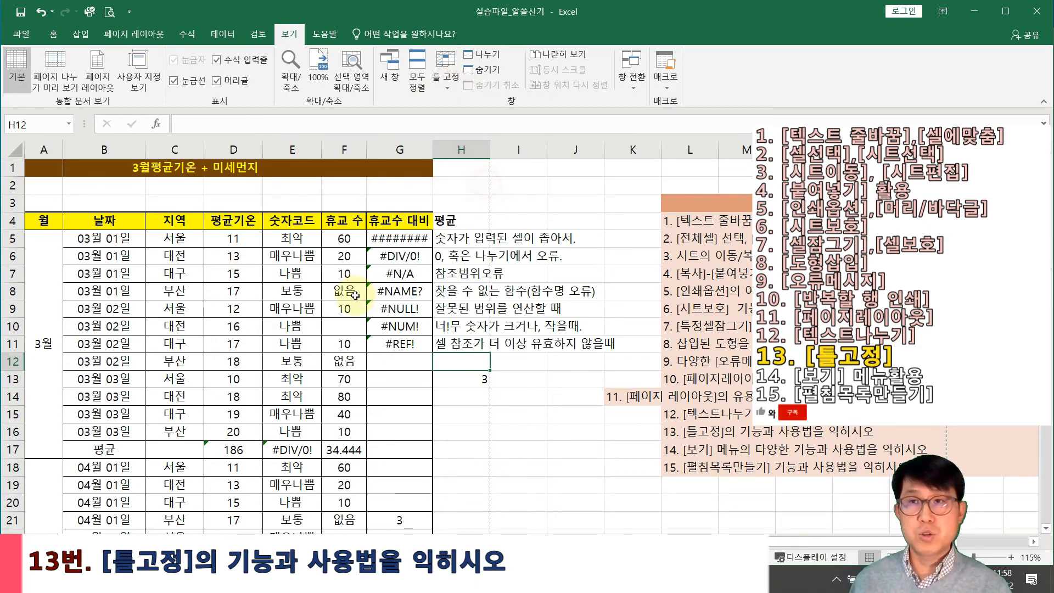
scroll(204, 248, "right", 5)
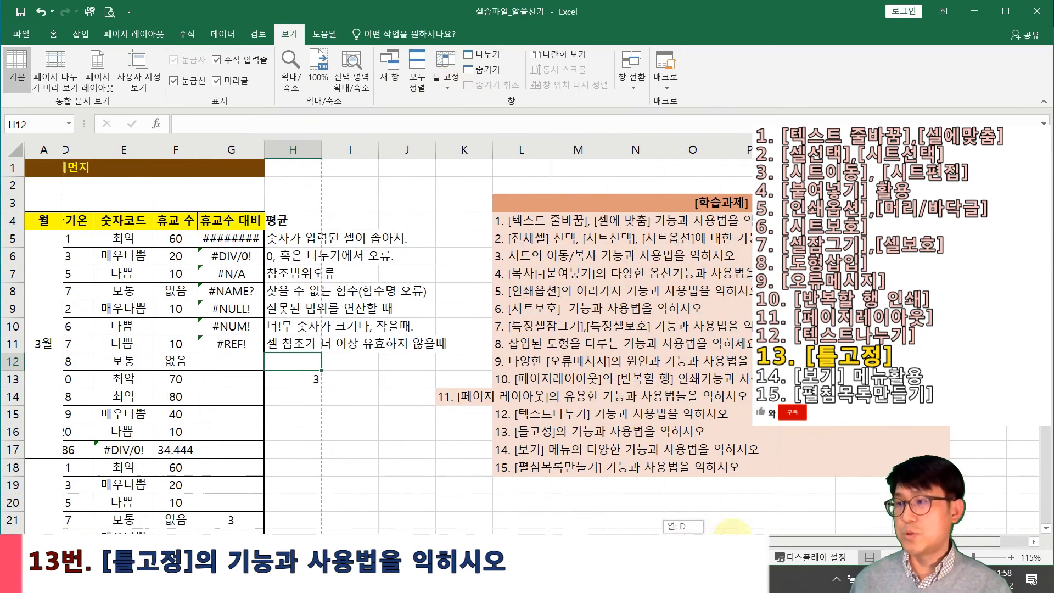
scroll(204, 248, "left", 5)
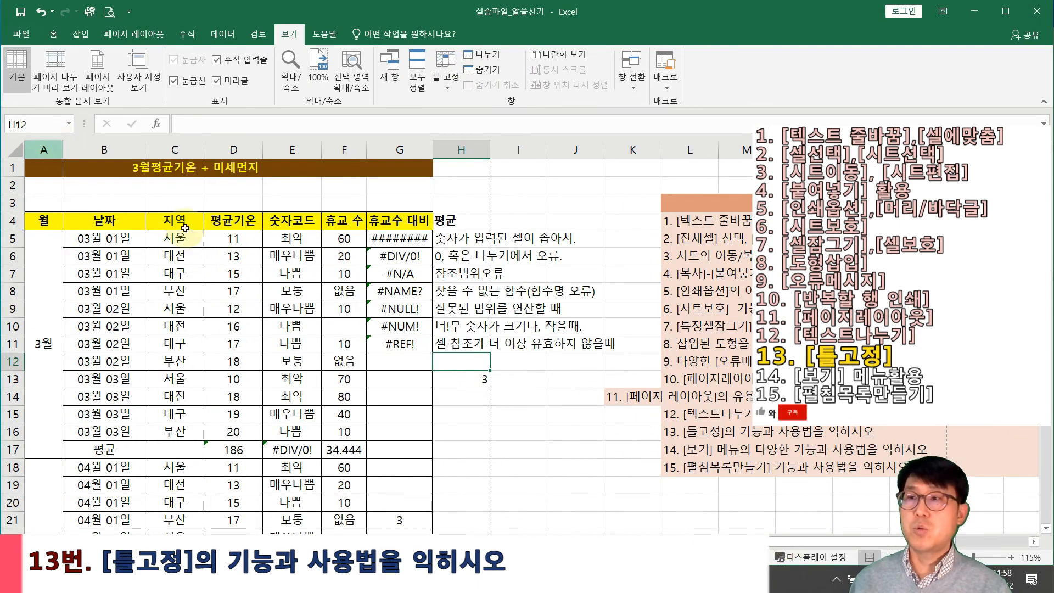
mouse_move(676, 541)
left_mouse_down()
mouse_move(783, 541)
mouse_move(672, 544)
left_mouse_up()
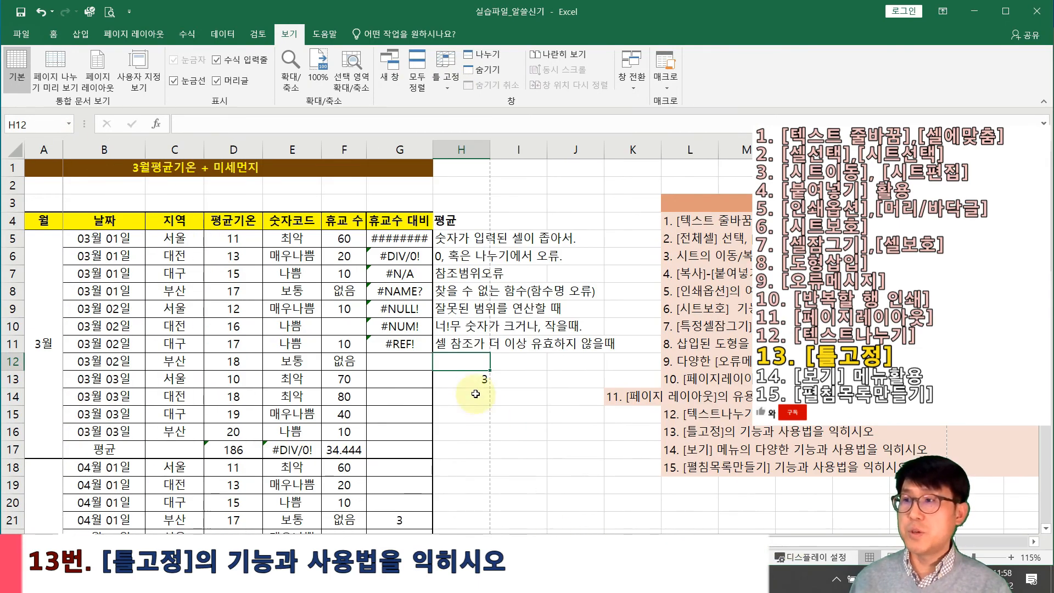
Unfreeze the panes and freeze at B5 so rows 1–4 and column A stay visible
left_click(86, 237)
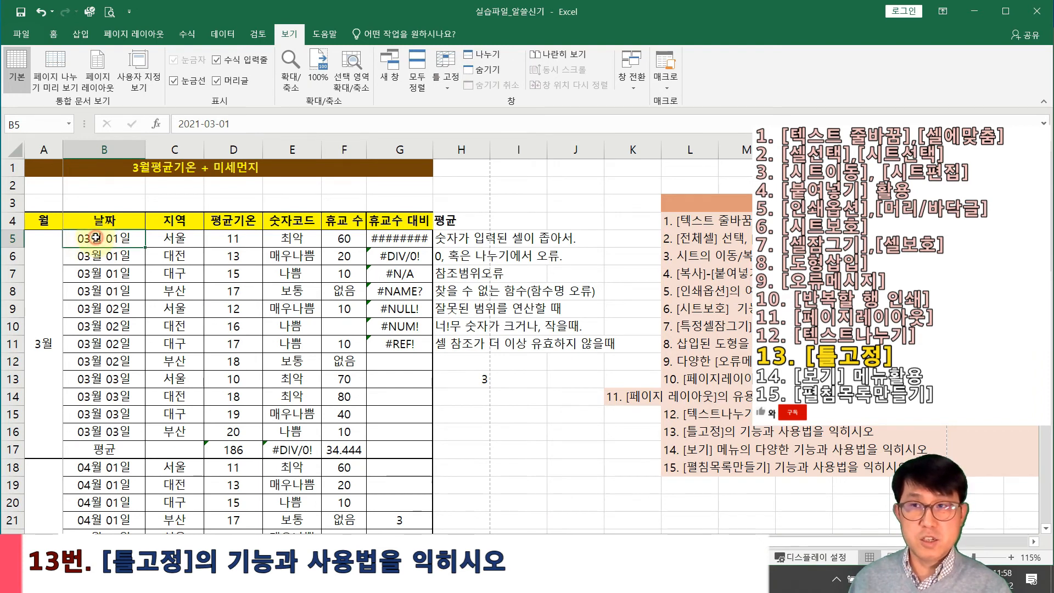
left_click(436, 86)
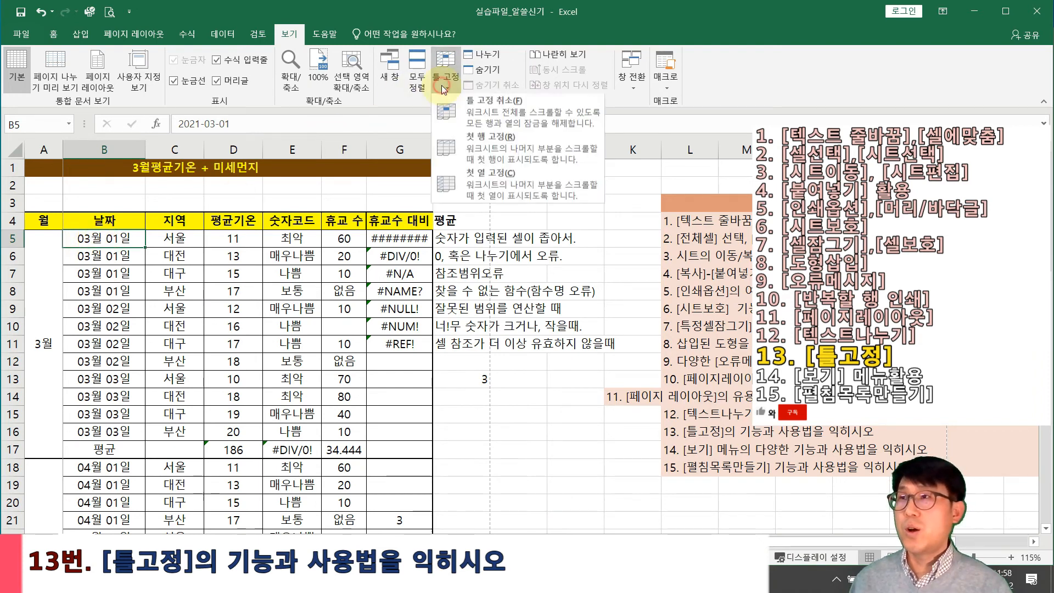
left_click(455, 111)
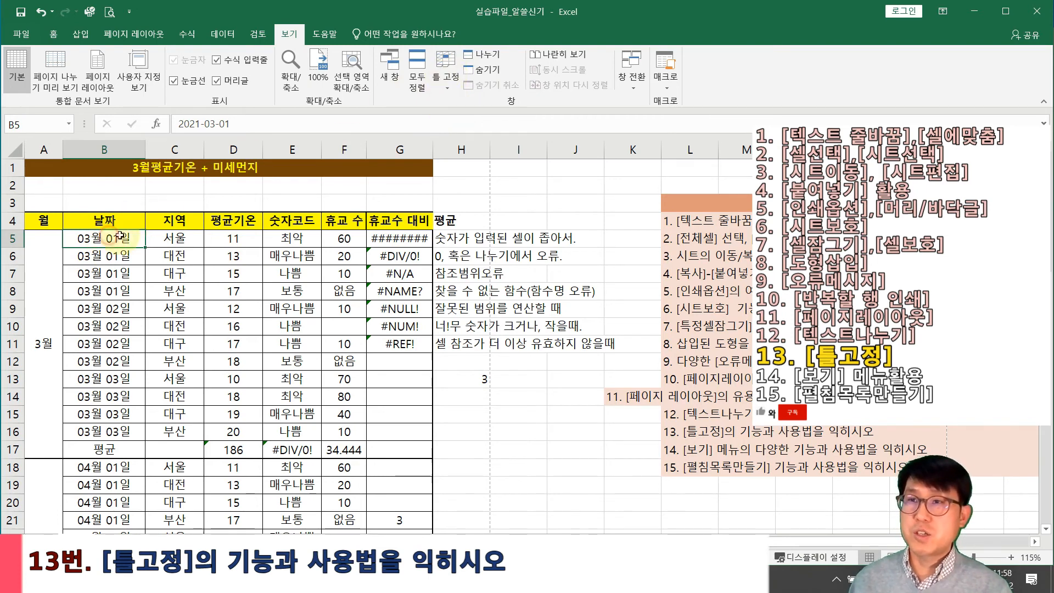
left_click(446, 81)
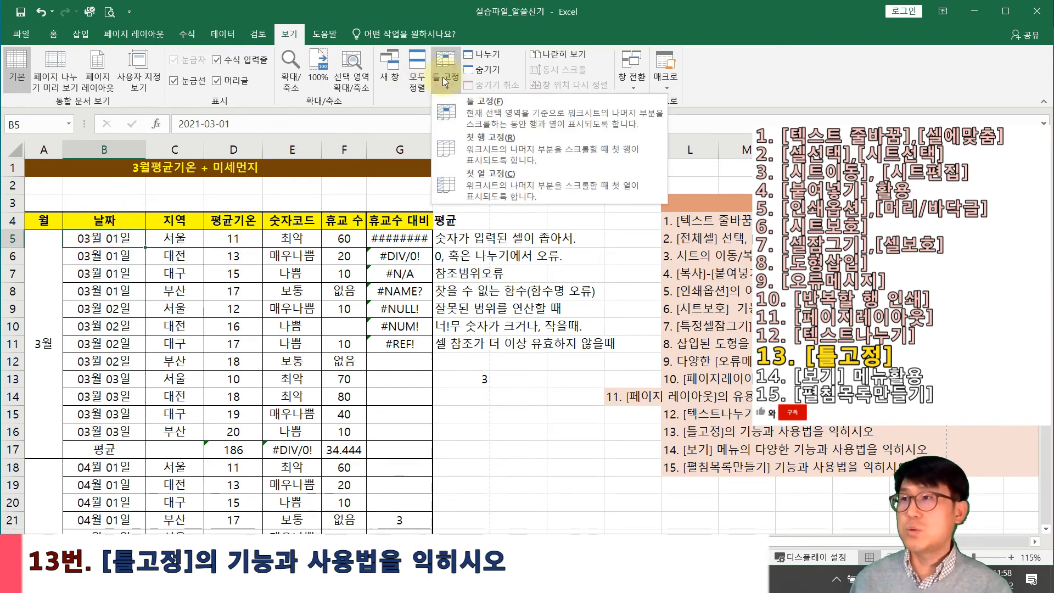
left_click(493, 110)
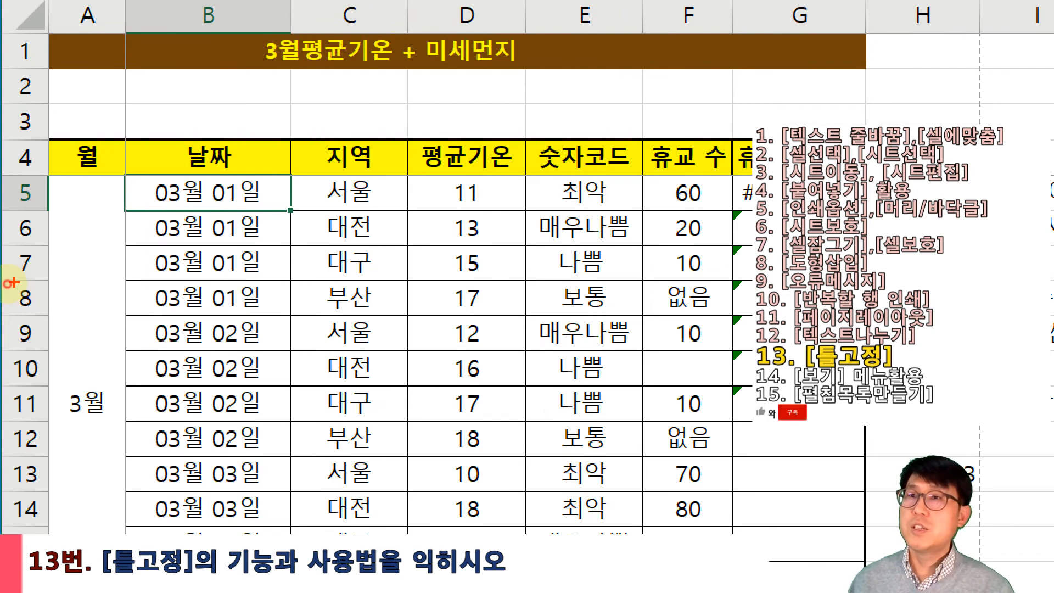
left_click_drag(126, 175, 287, 210)
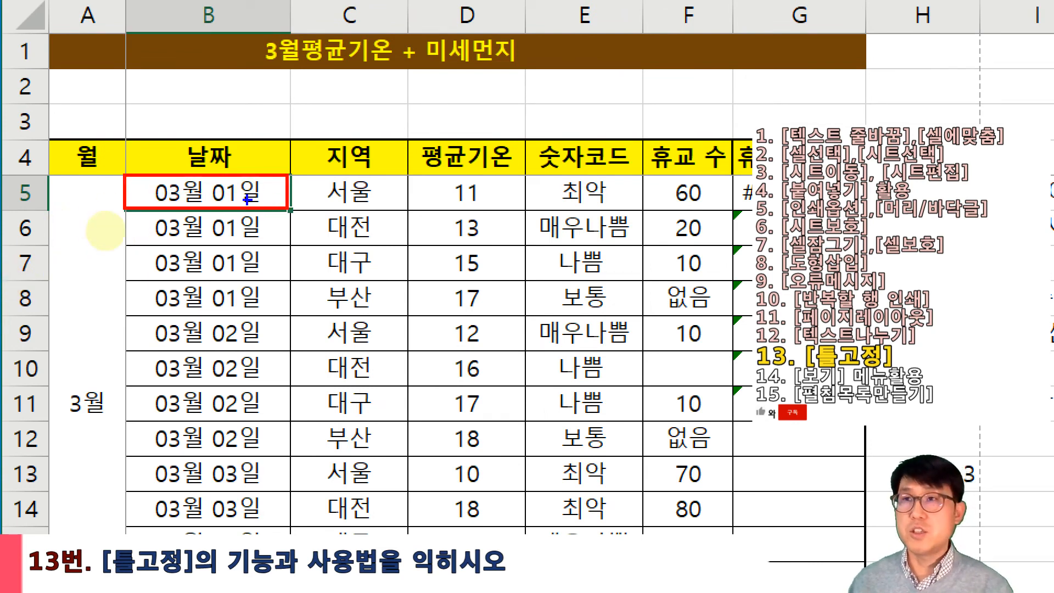
mouse_move(52, 175)
left_mouse_down()
mouse_move(310, 153)
mouse_move(671, 63)
left_mouse_up()
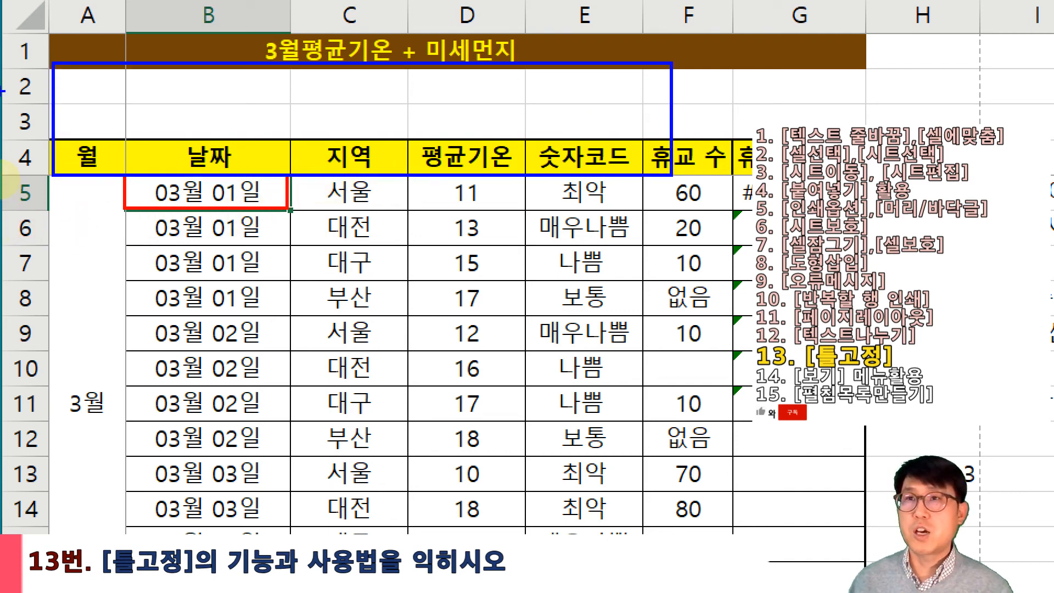
mouse_move(50, 39)
left_mouse_down()
mouse_move(106, 70)
mouse_move(121, 513)
left_mouse_up()
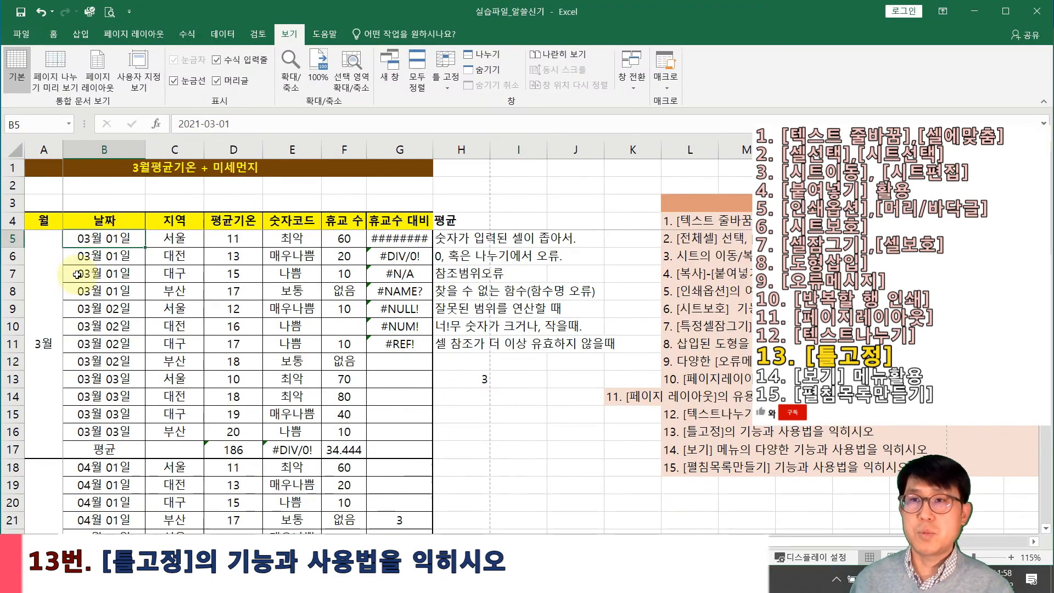
scroll(79, 273, "down", 1)
scroll(80, 273, "down", 20)
scroll(81, 270, "up", 17)
mouse_move(773, 541)
left_mouse_down()
mouse_move(860, 536)
mouse_move(769, 540)
left_mouse_up()
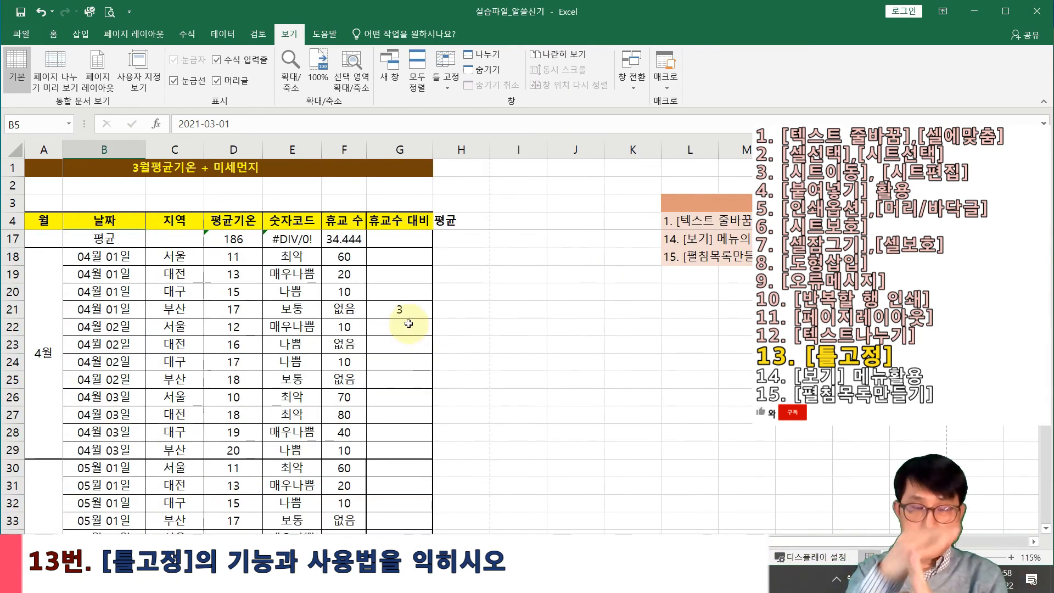
scroll(511, 361, "up", 4)
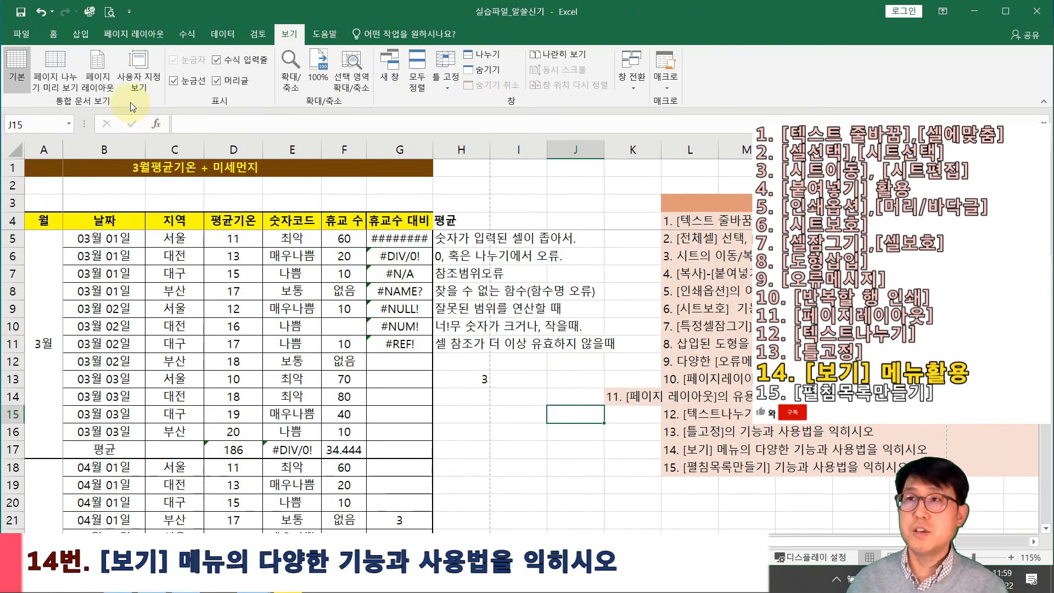
Look over the sheet in Page Break Preview, then switch back to Normal view
left_click(59, 77)
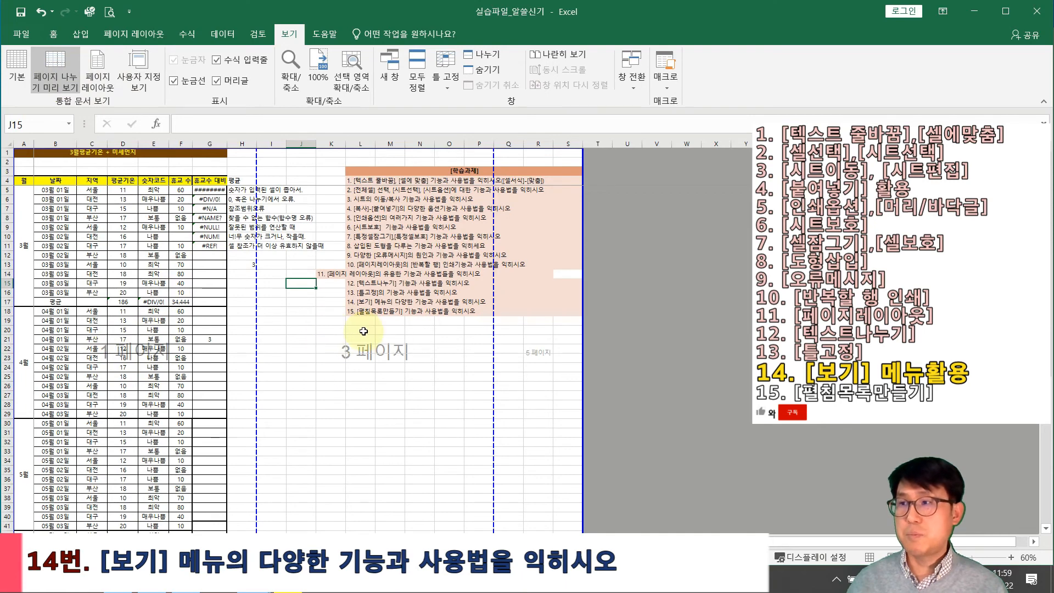
scroll(233, 395, "down", 7)
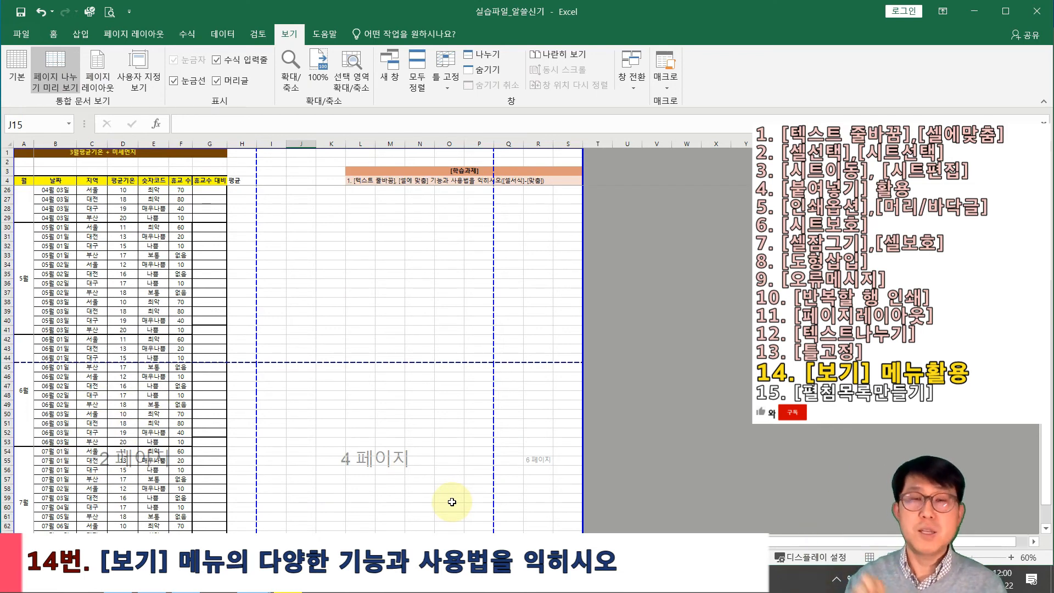
scroll(456, 480, "up", 8)
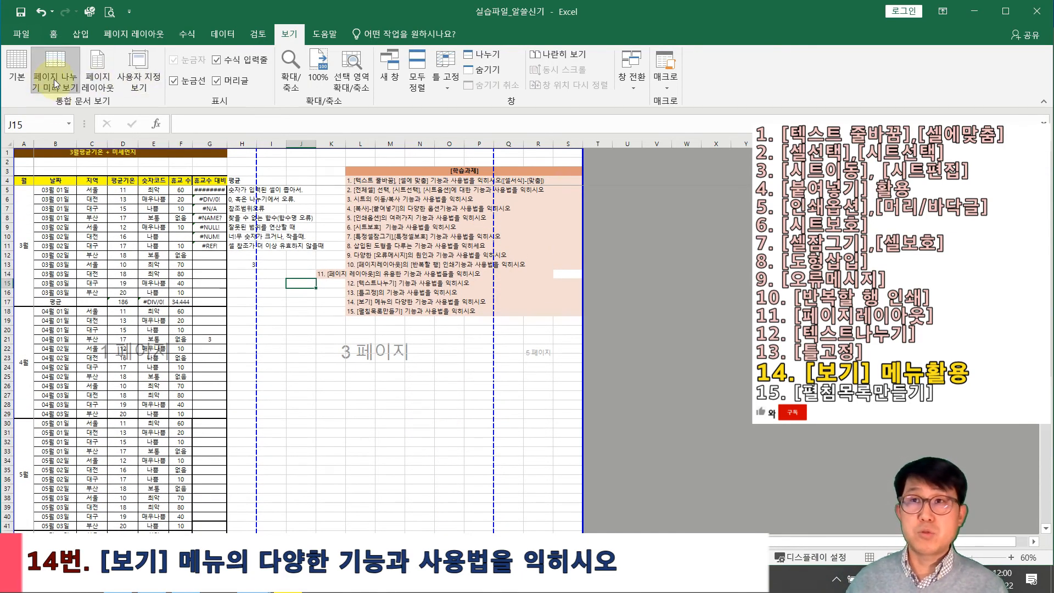
left_click(20, 80)
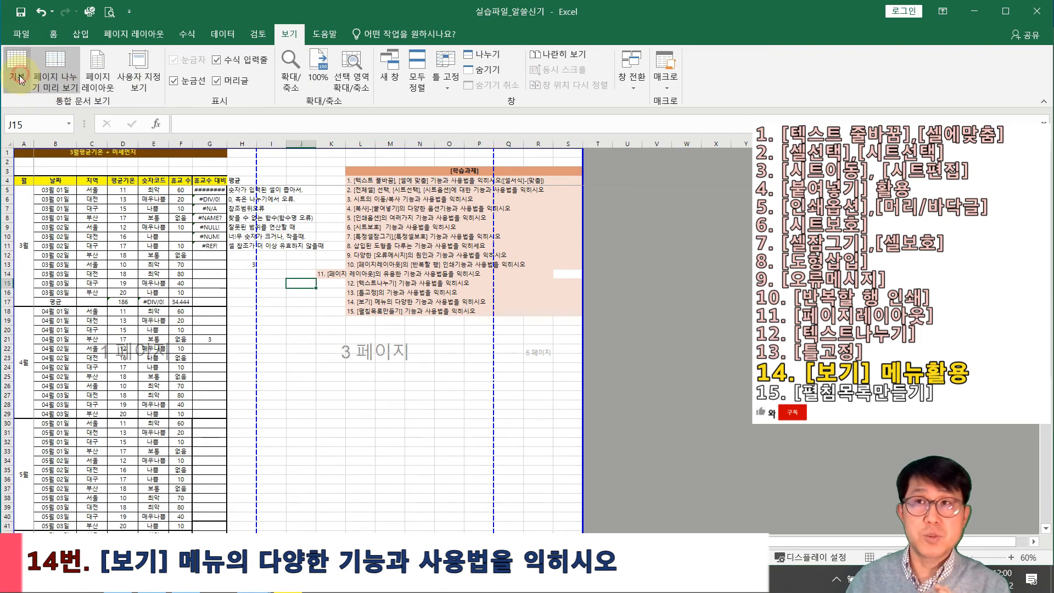
Switch to Page Layout view, accept cancelling the frozen panes, and scroll through the printed pages
left_click(102, 77)
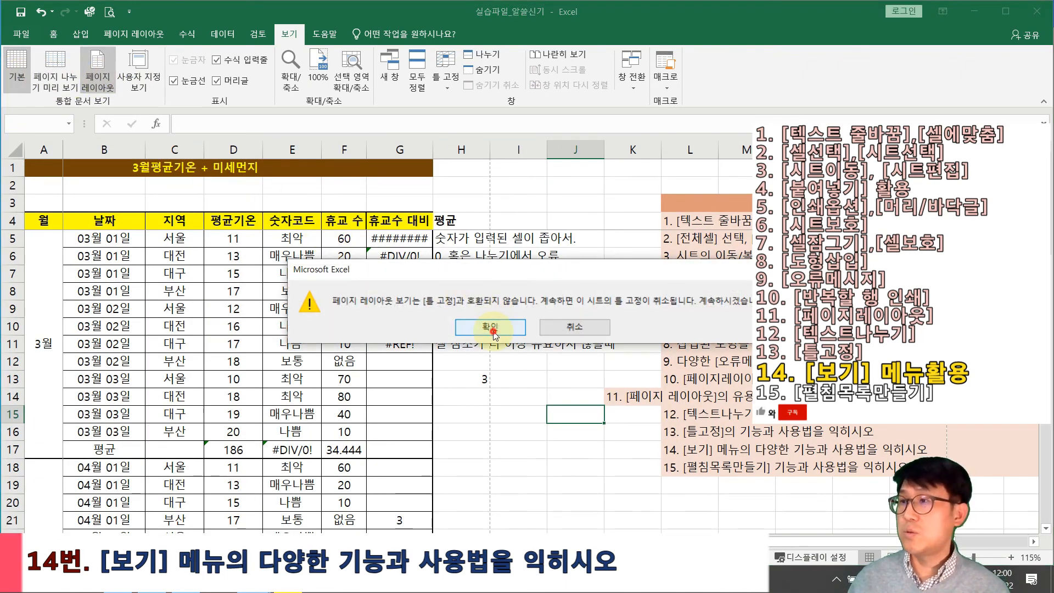
left_click(490, 327)
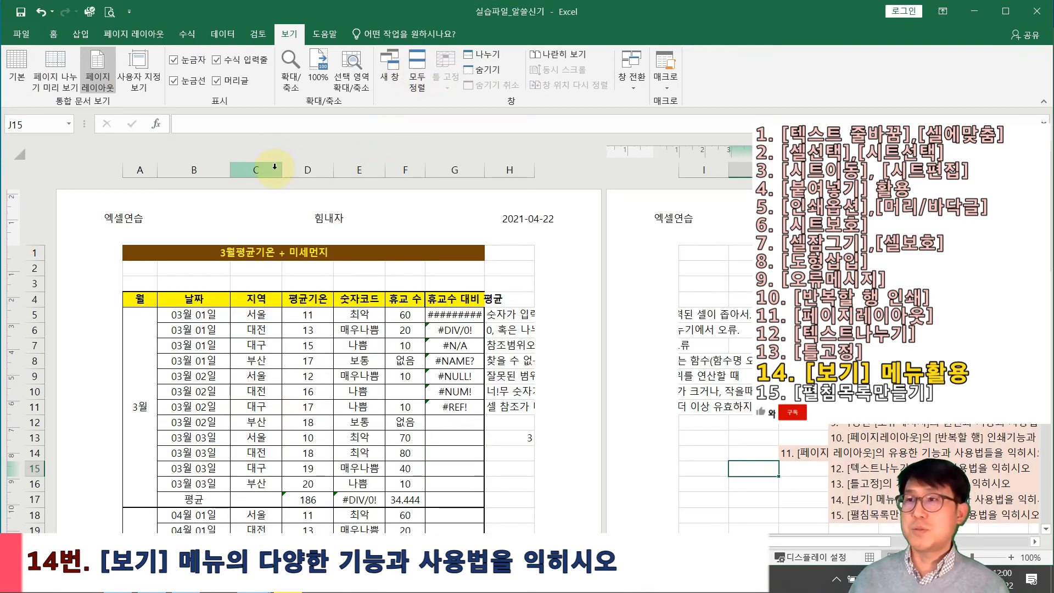
scroll(366, 225, "down", 1)
scroll(366, 224, "up", 1)
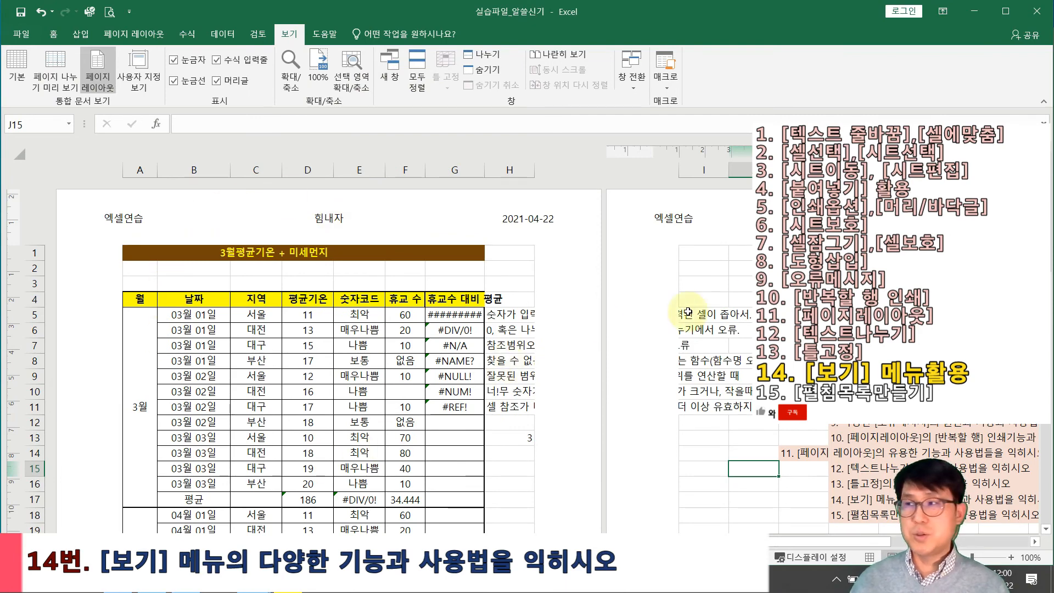
scroll(731, 315, "down", 7)
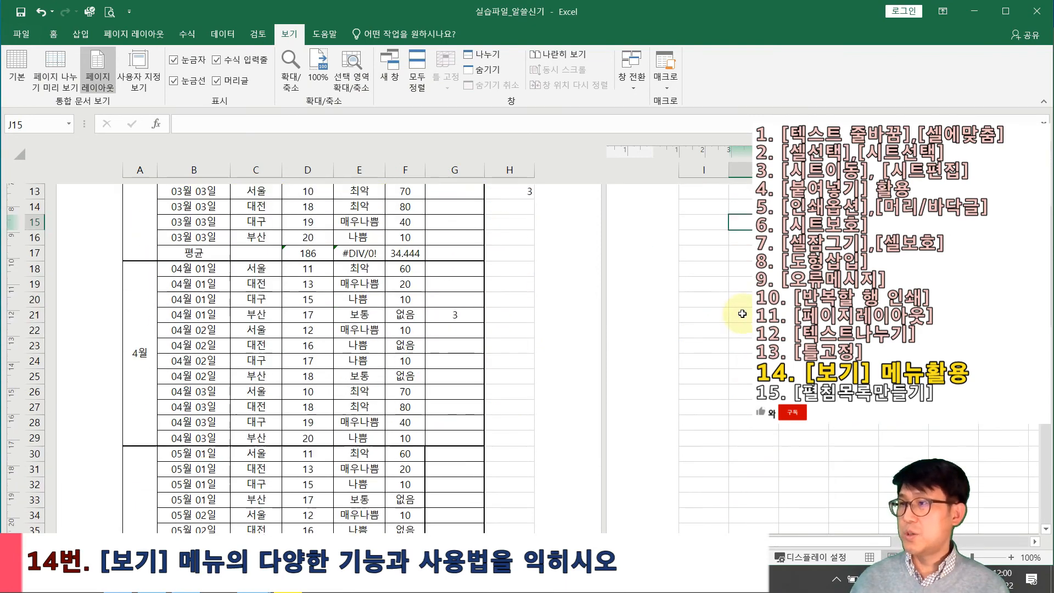
scroll(731, 314, "down", 11)
scroll(635, 376, "up", 3)
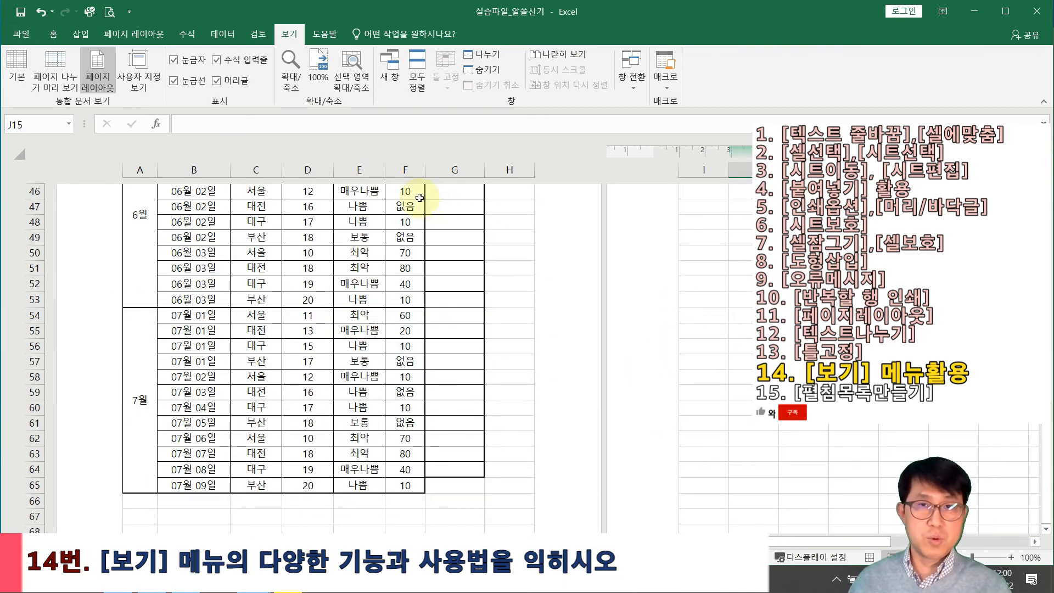
scroll(424, 179, "up", 10)
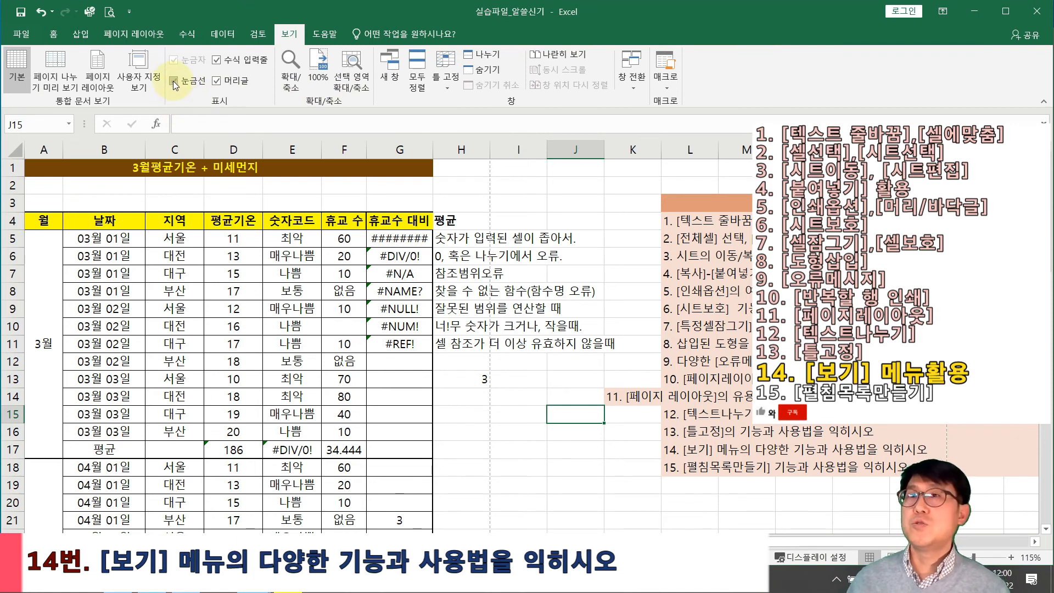
left_click(174, 81)
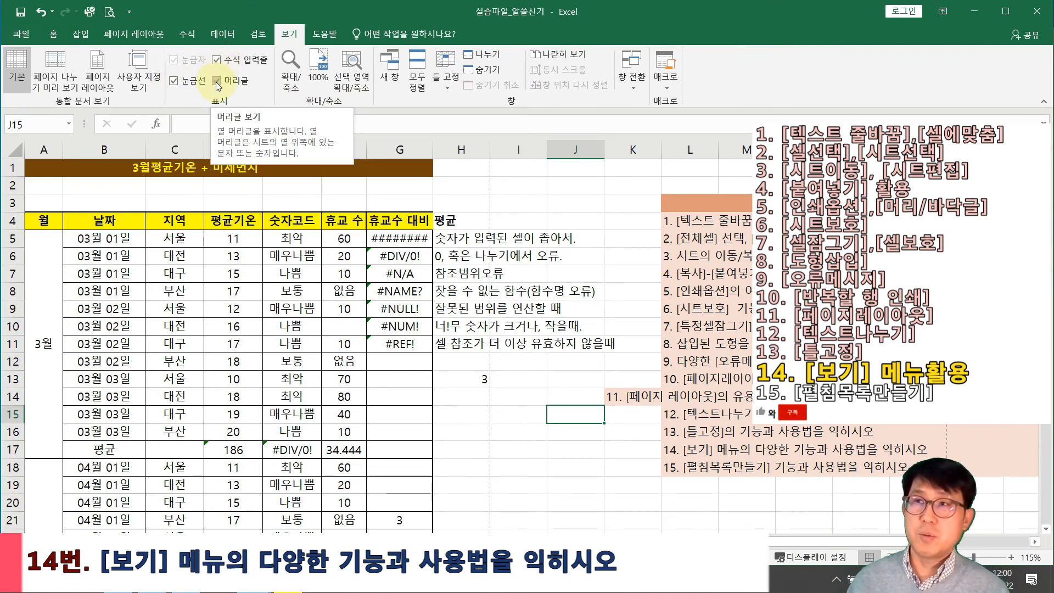
left_click(217, 81)
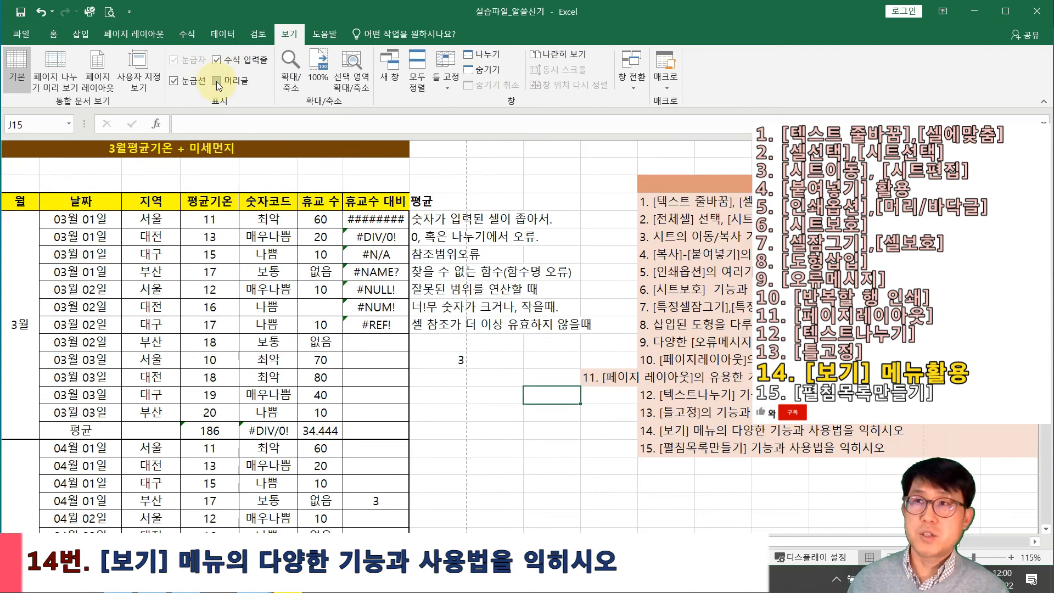
left_click(216, 82)
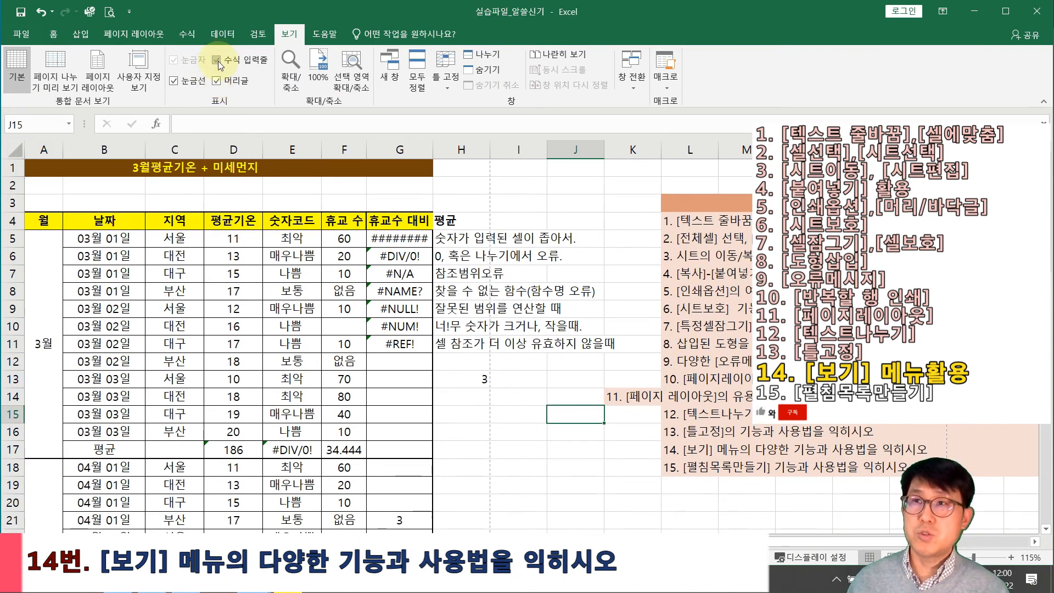
left_click(218, 61)
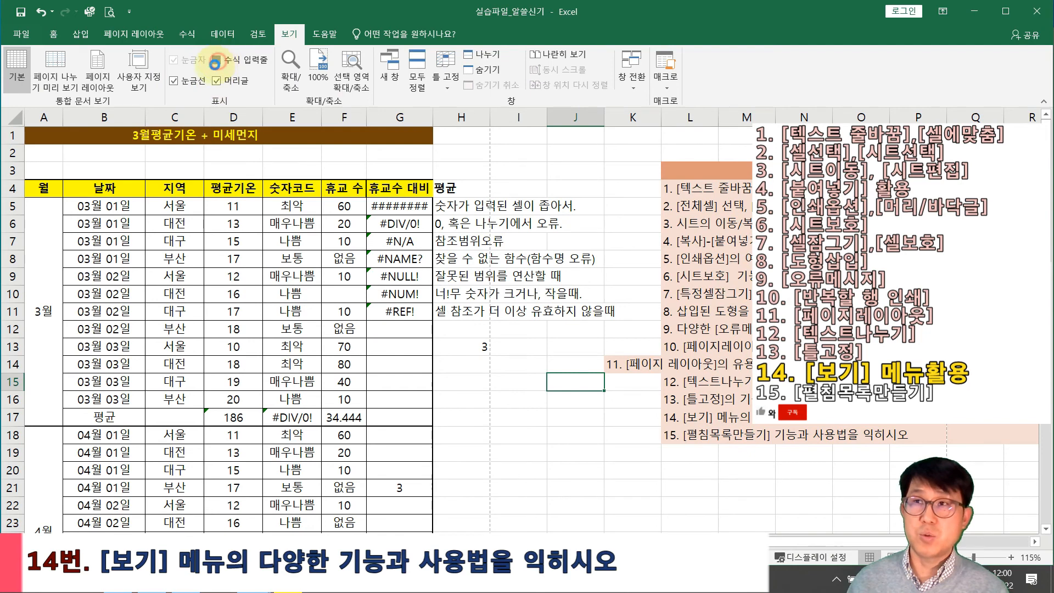
left_click(219, 61)
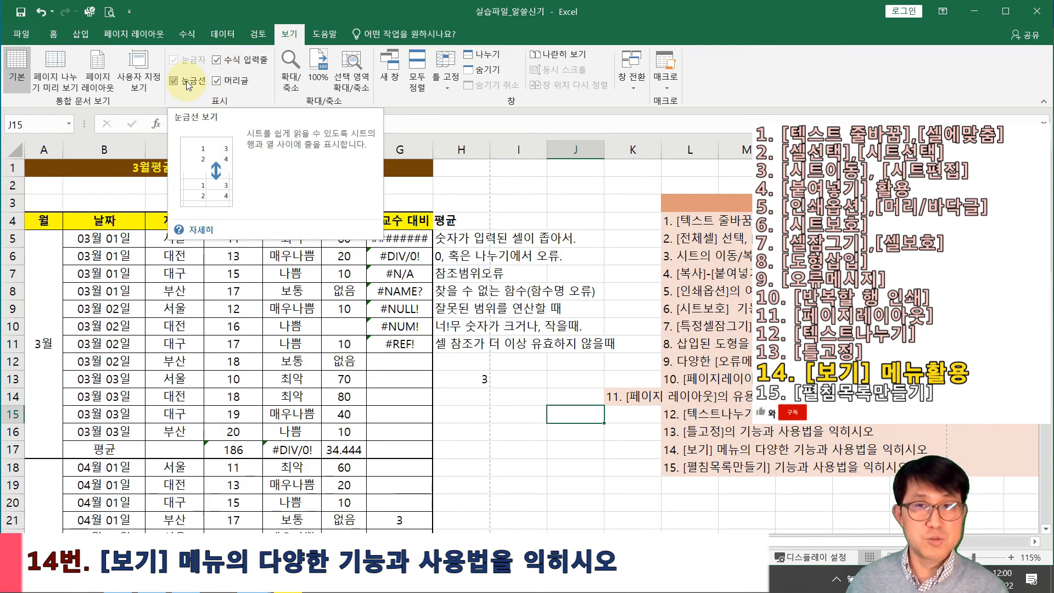
left_click(175, 80)
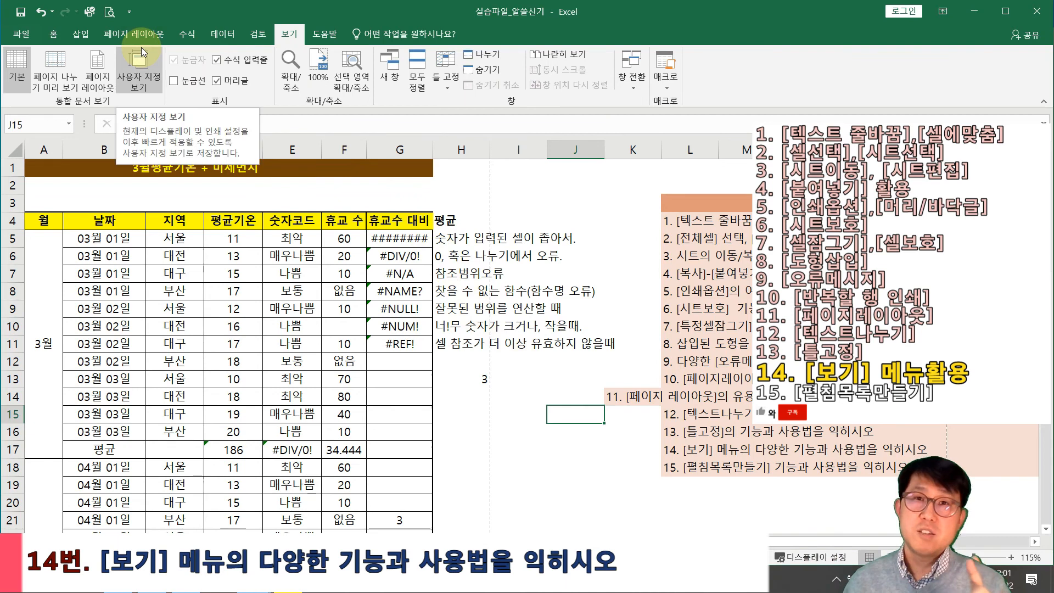
left_click(173, 81)
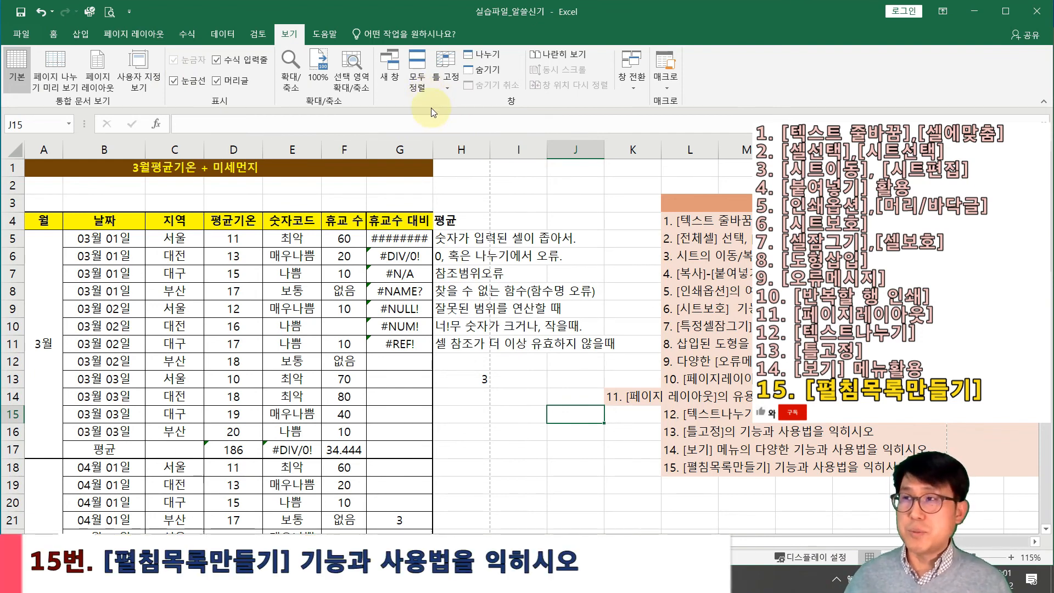
Select H14 and restrict its entries to a List in Data Validation
left_click(227, 34)
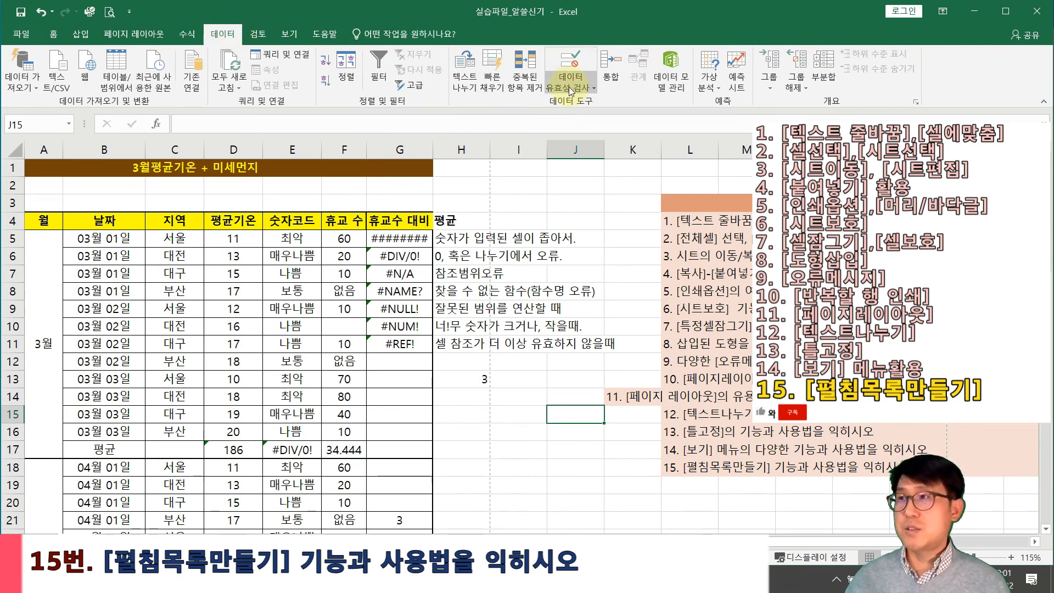
left_click(568, 87)
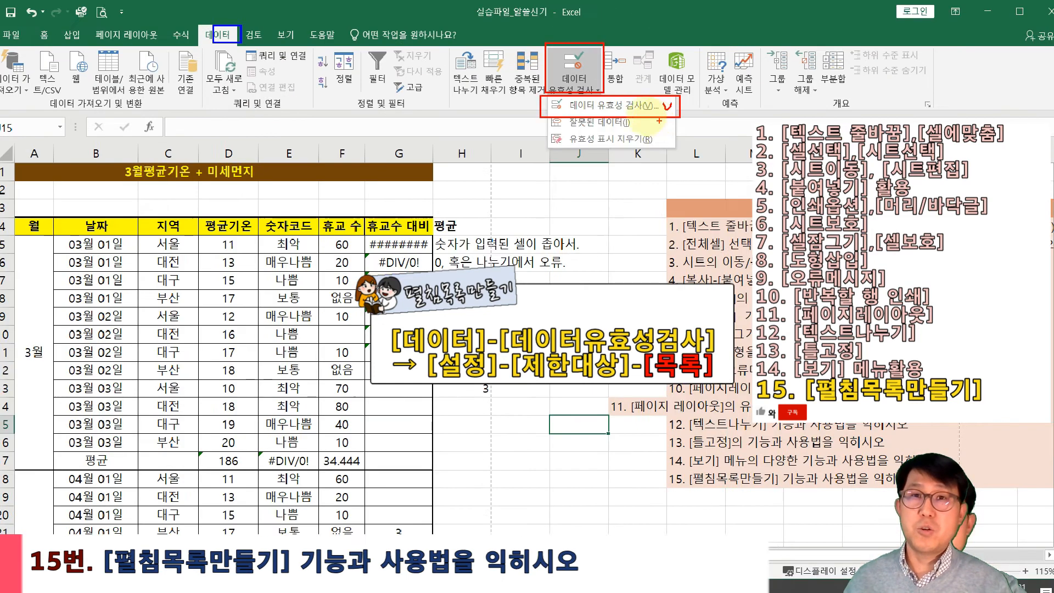
key("Escape")
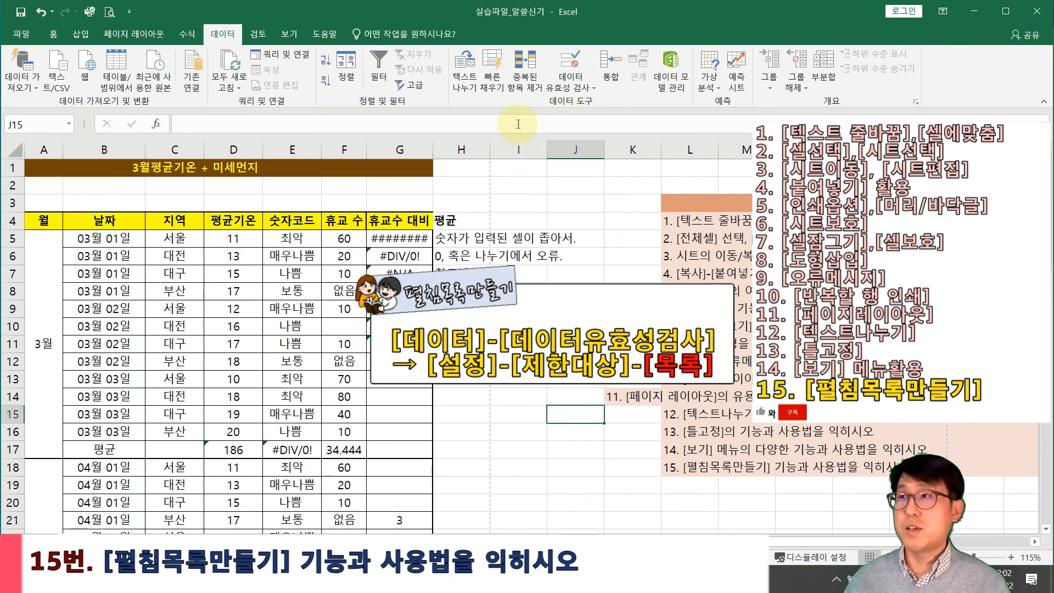
left_click(559, 87)
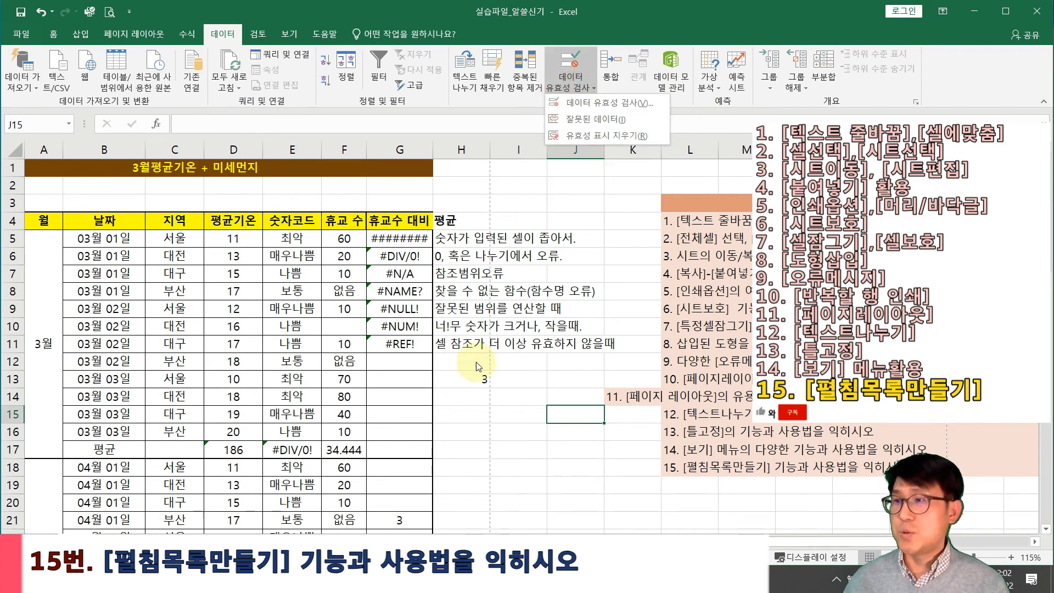
left_click(455, 397)
left_click(455, 397)
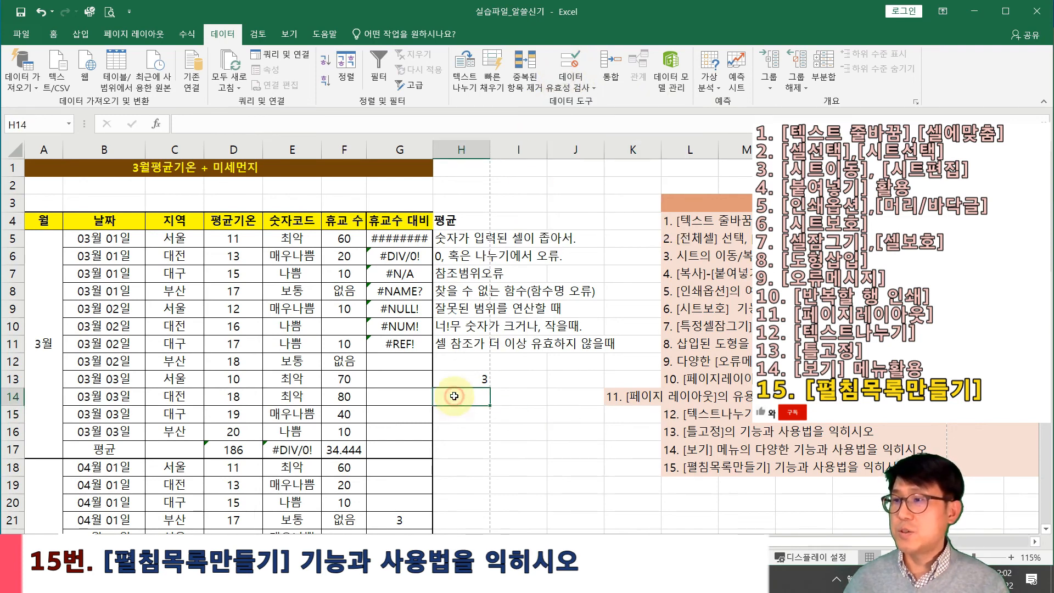
left_click(570, 81)
left_click(577, 103)
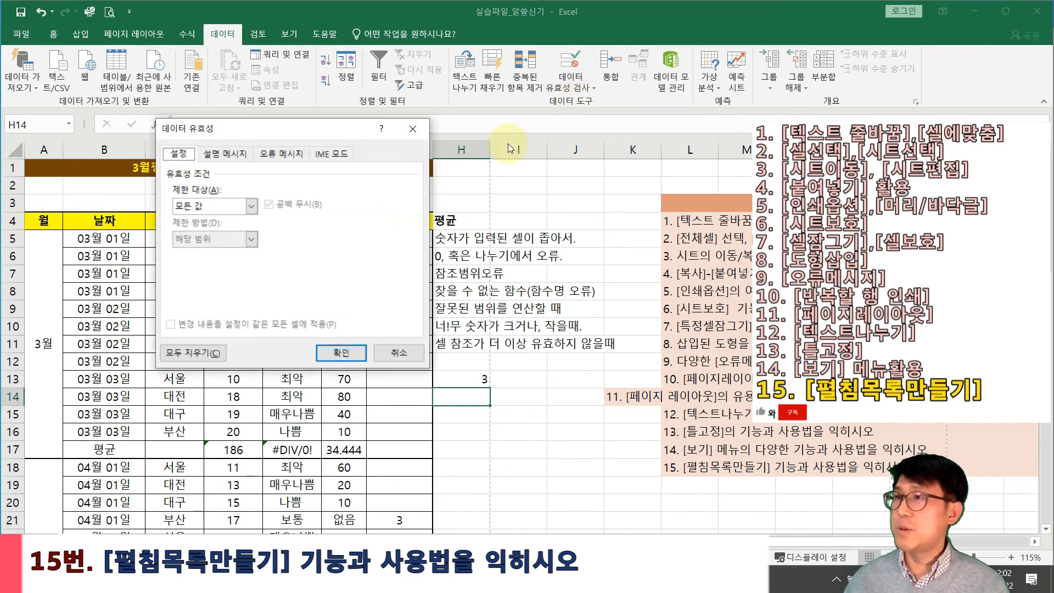
left_click_drag(321, 122, 318, 161)
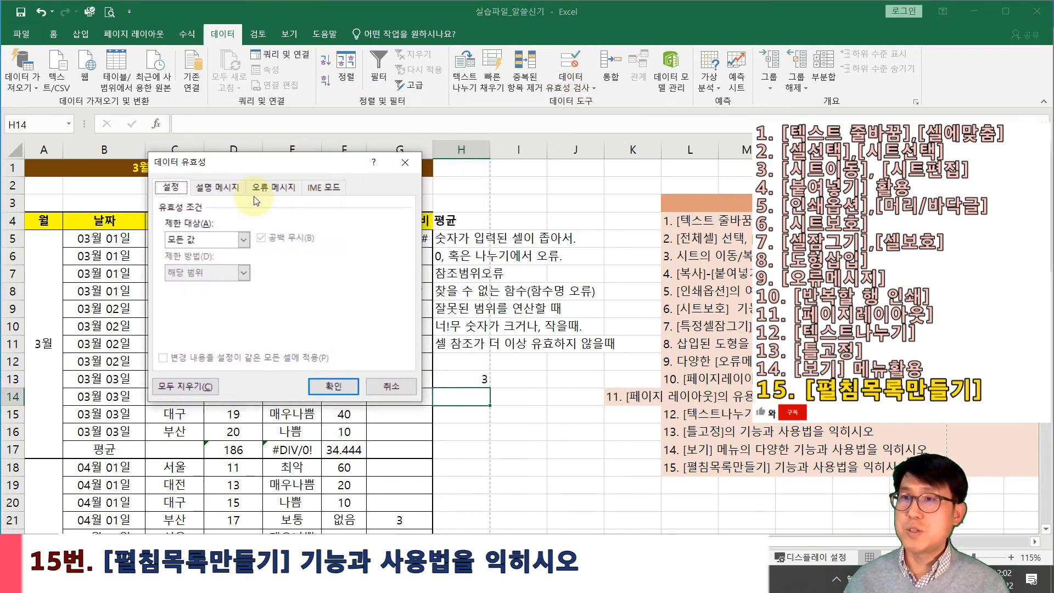
left_click(244, 240)
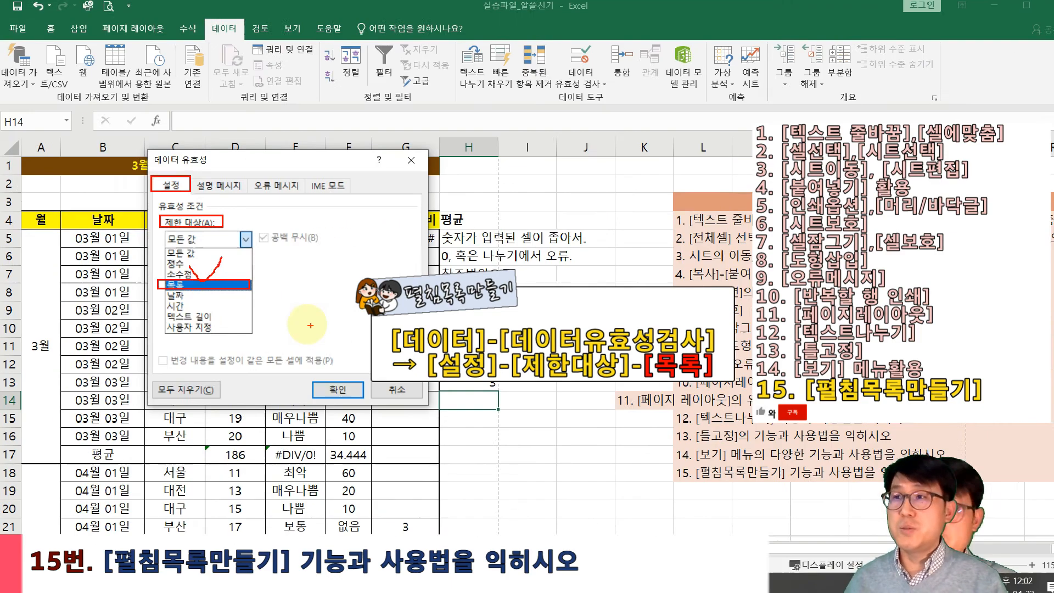
left_click(263, 315)
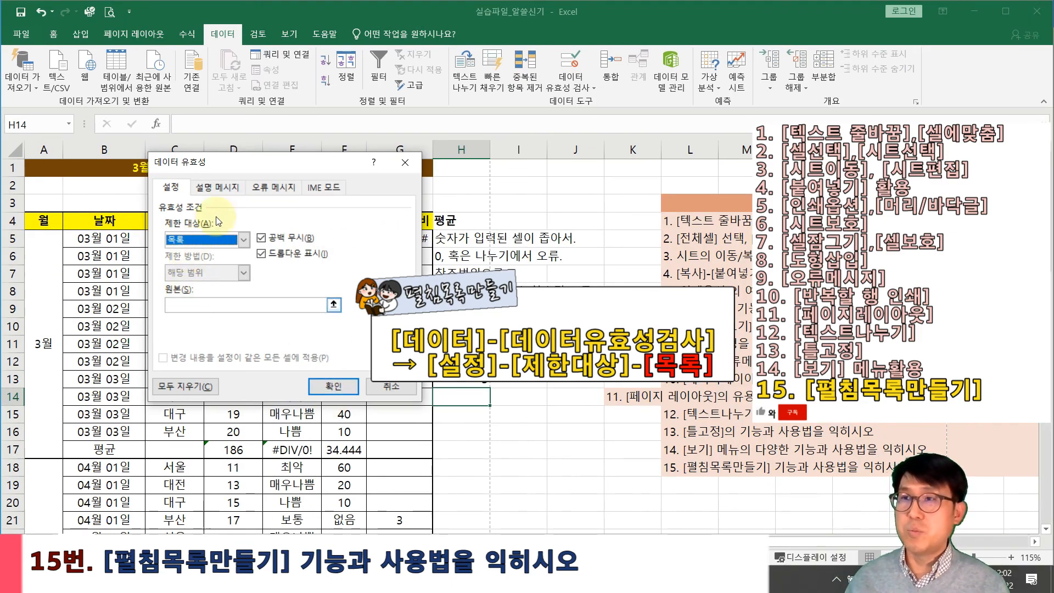
Set the list source to the region cells C5:C8 and confirm
left_click_drag(249, 168, 413, 107)
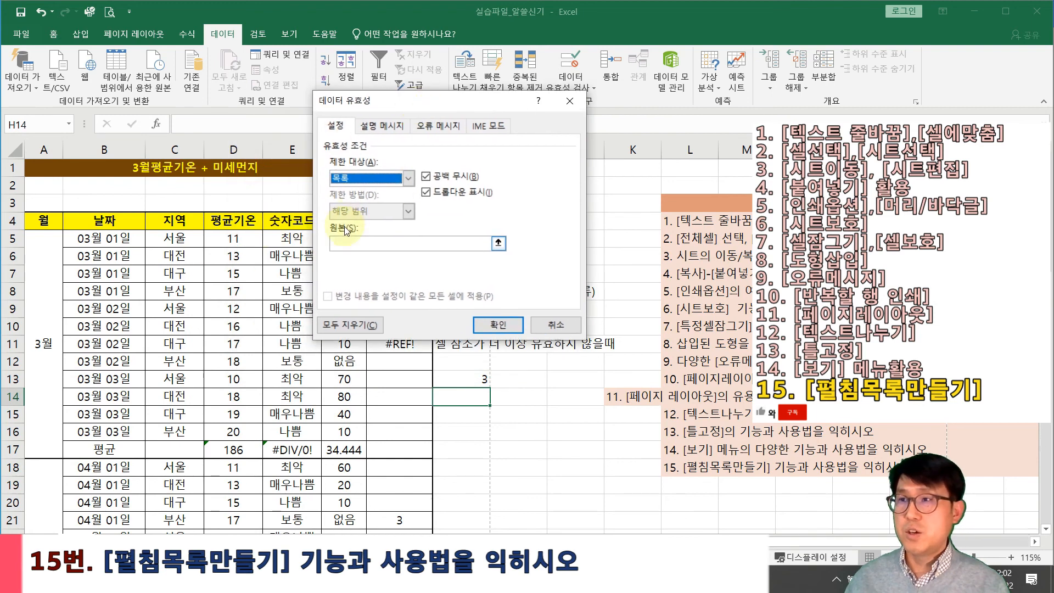
left_click(338, 242)
left_click_drag(175, 239, 182, 289)
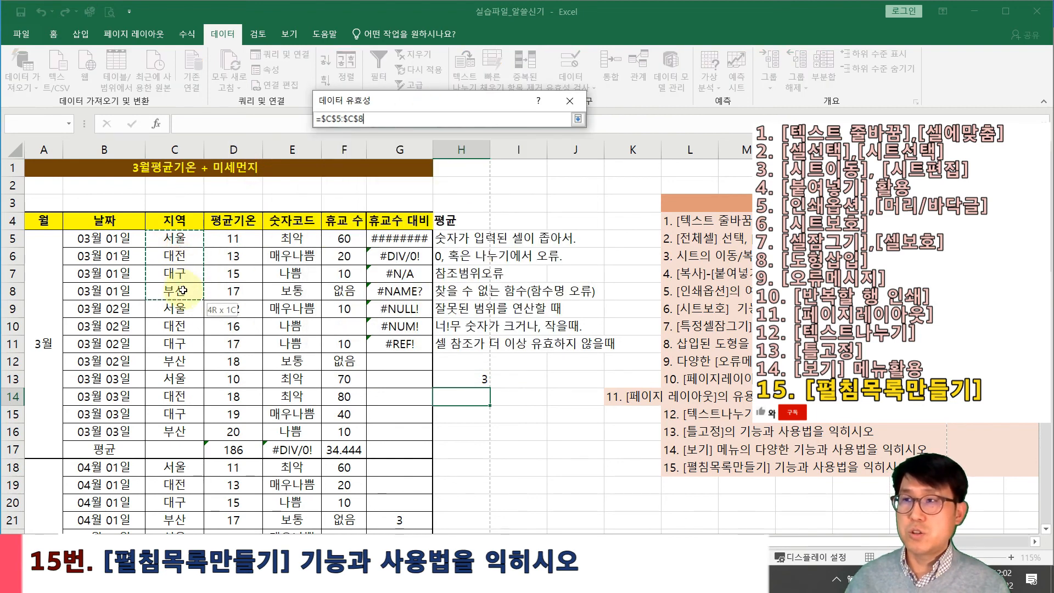
left_click(498, 325)
Test H14's new dropdown by choosing 대전, then settle on 대구
left_click(529, 473)
left_click(457, 398)
left_click(495, 399)
left_click(477, 422)
left_click(495, 399)
left_click(467, 435)
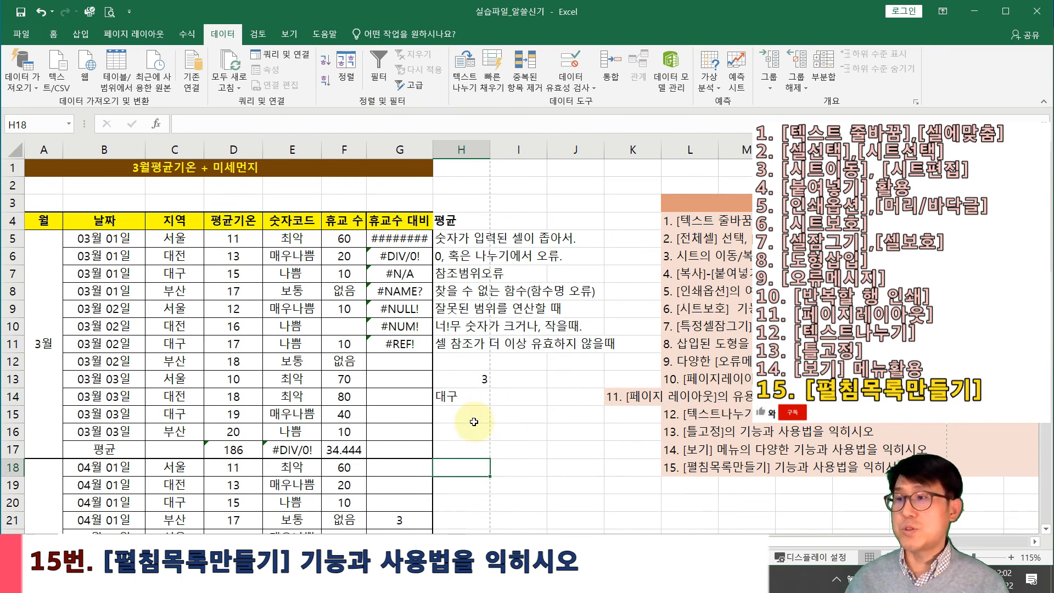
left_click(517, 391)
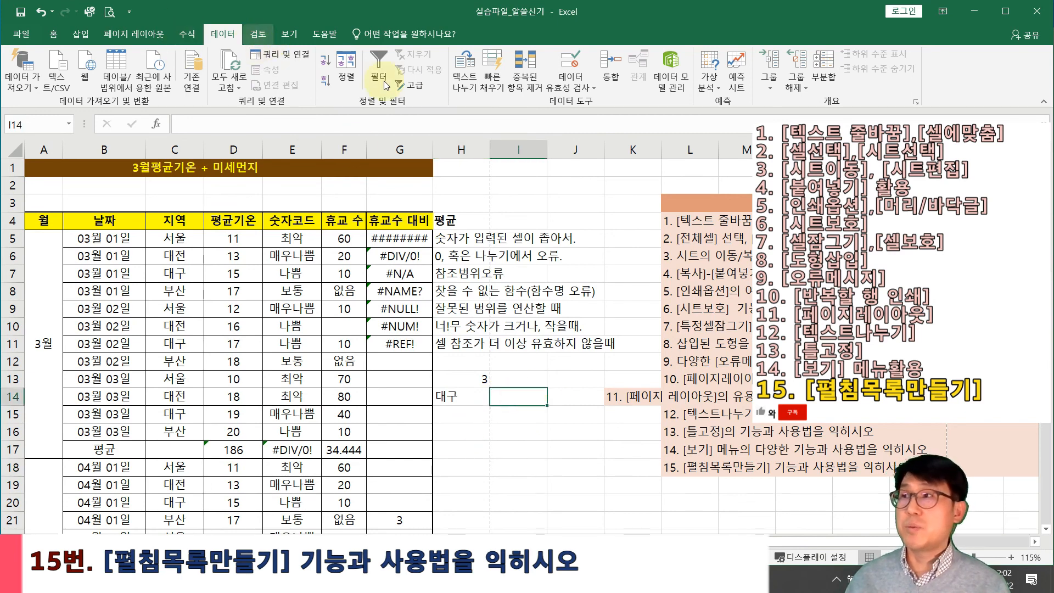
Give I14 List validation with typed source values 서울, 부산, 광주, 제주
left_click(561, 83)
left_click(601, 103)
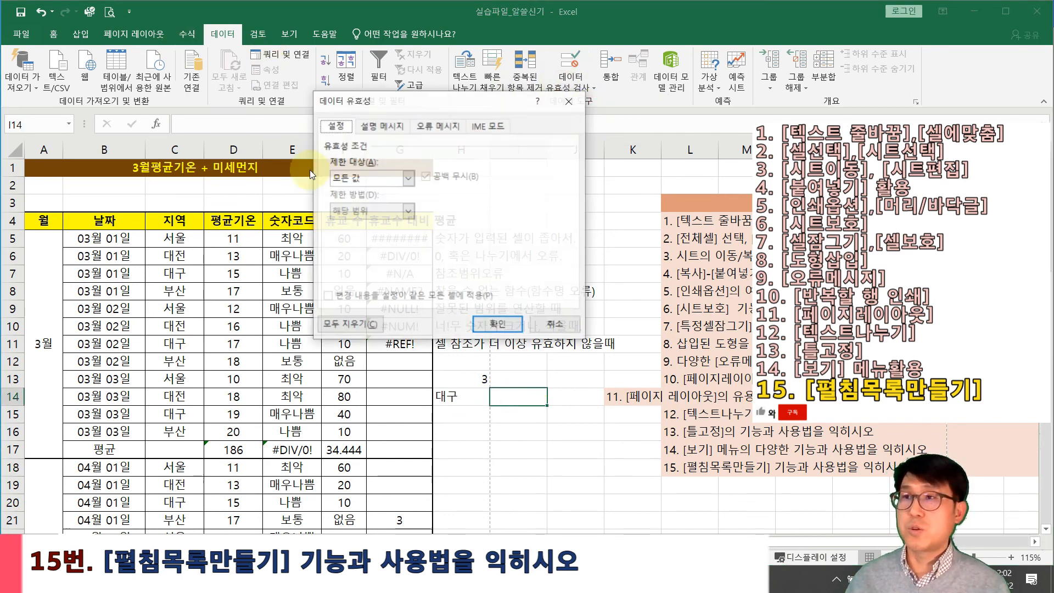
left_click(376, 180)
left_click(354, 222)
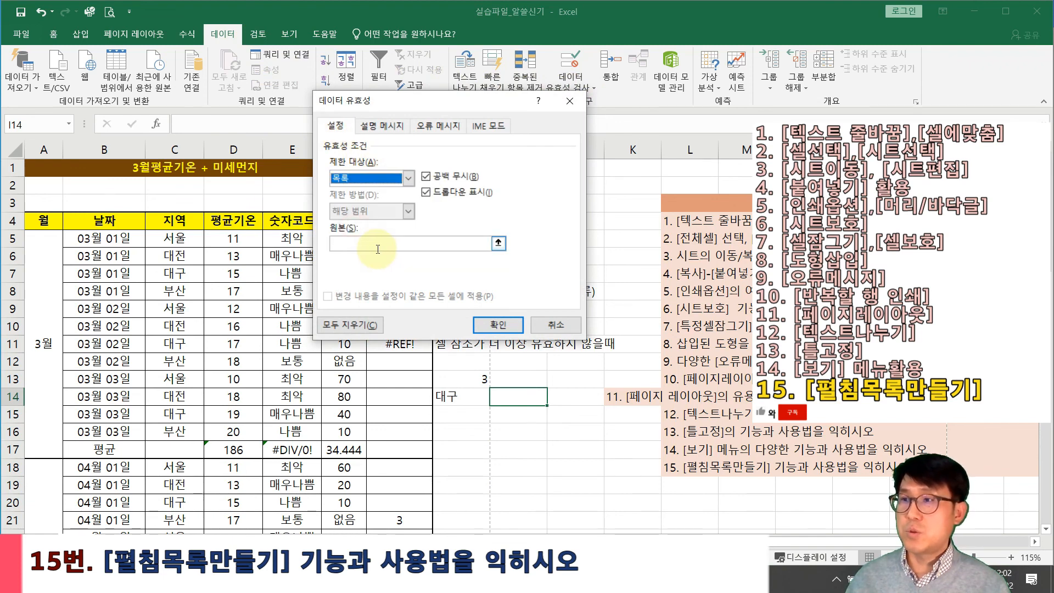
left_click(377, 245)
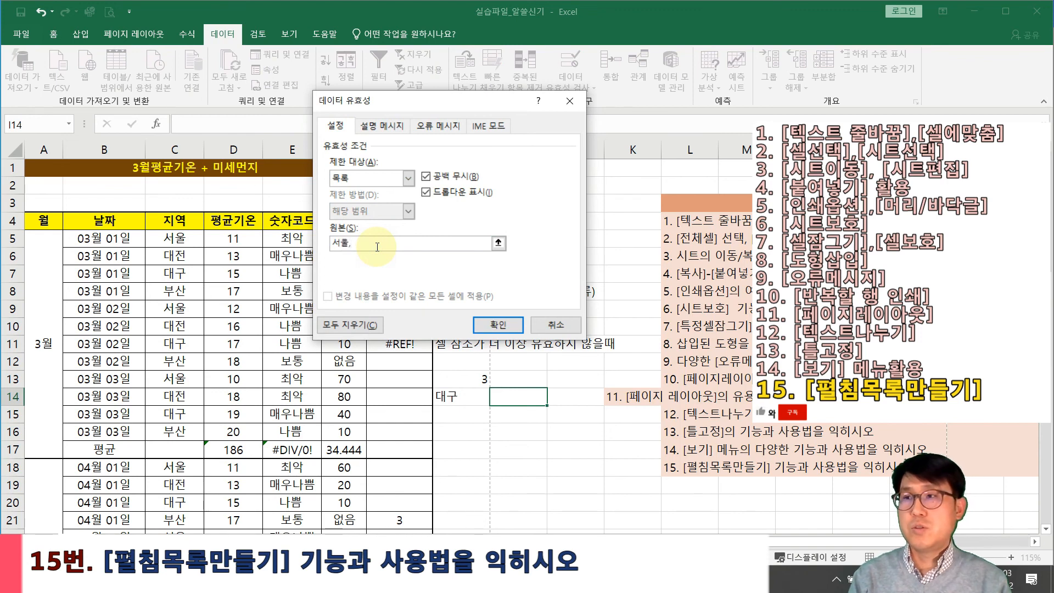
type("서울,부산,대")
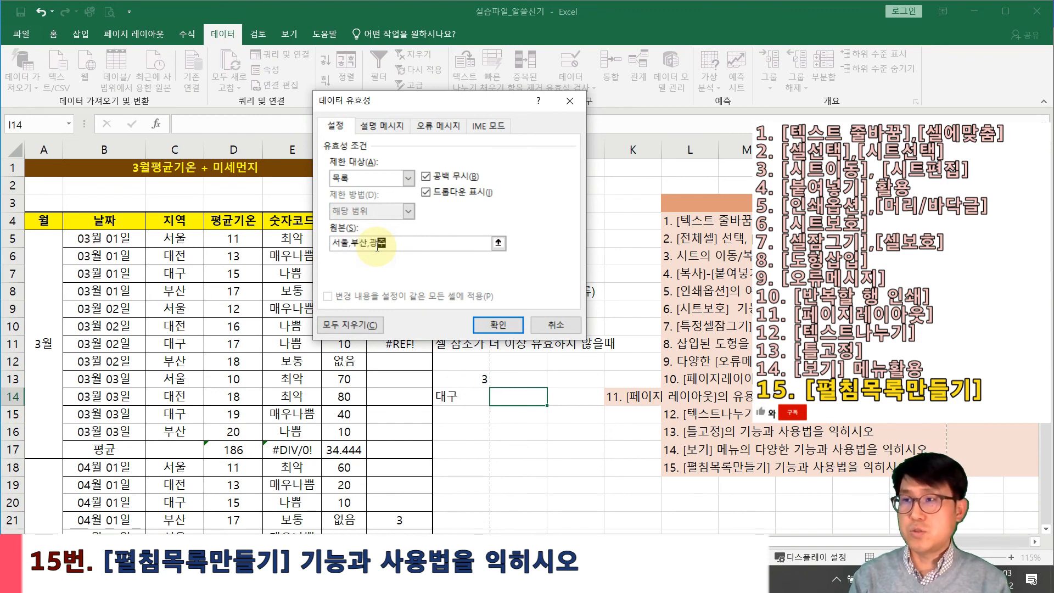
type("주,제주")
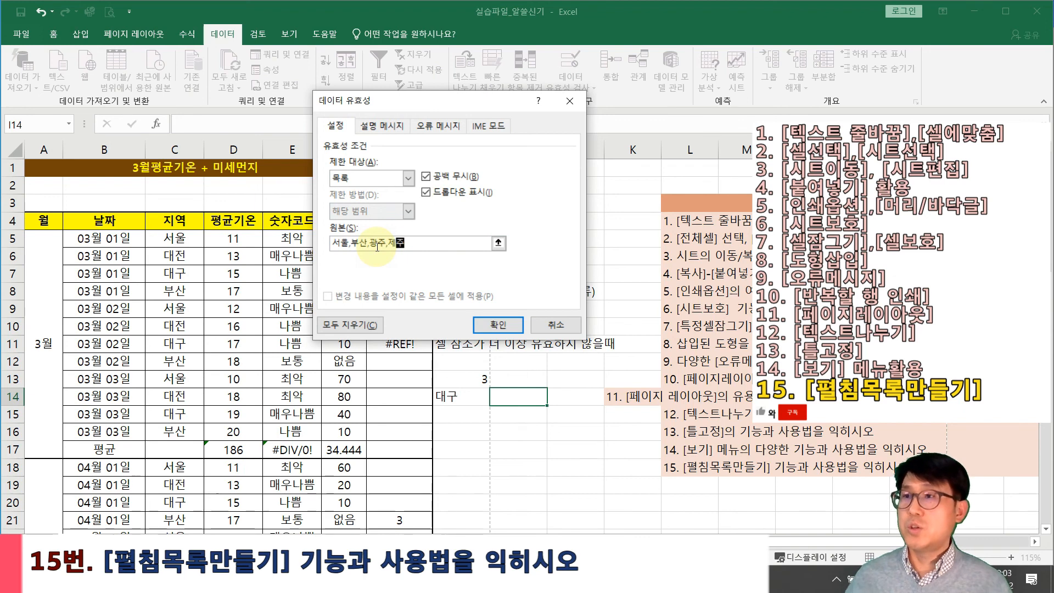
left_click(482, 324)
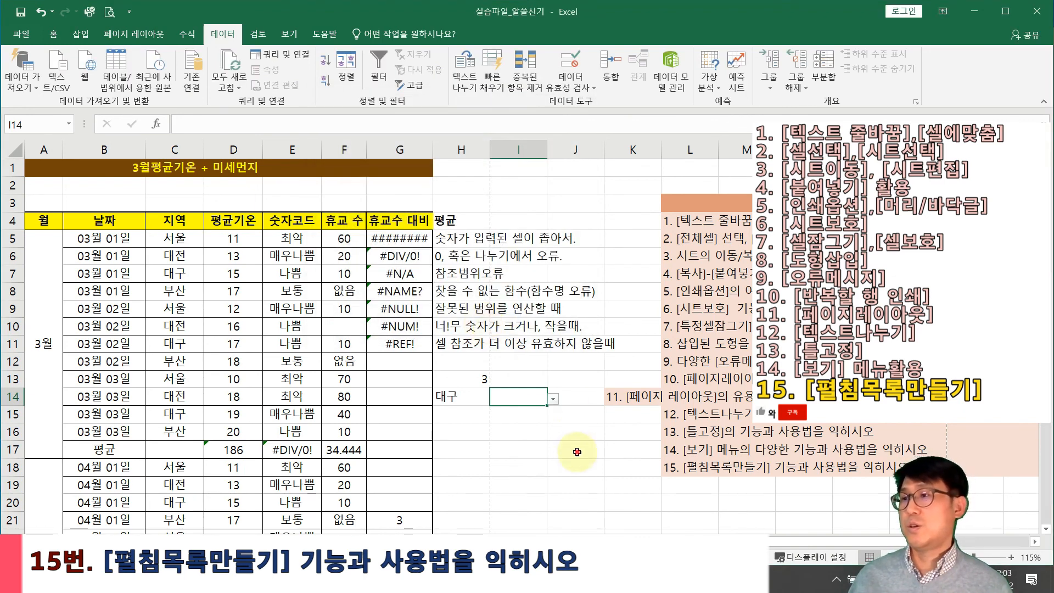
Open I14's dropdown to check its entries, then close it without choosing
left_click(556, 404)
left_click(542, 397)
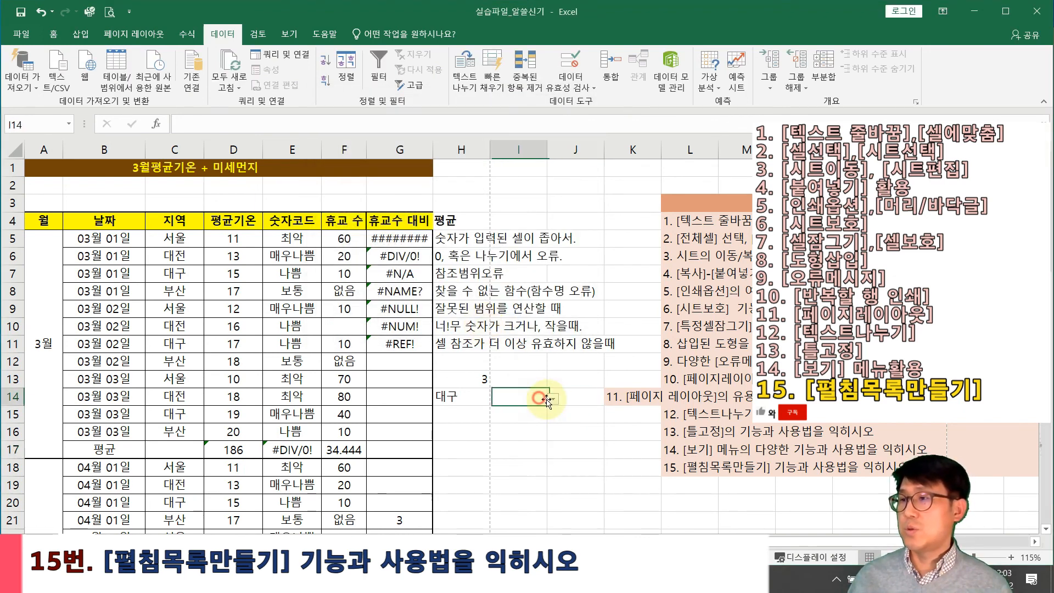
left_click(552, 398)
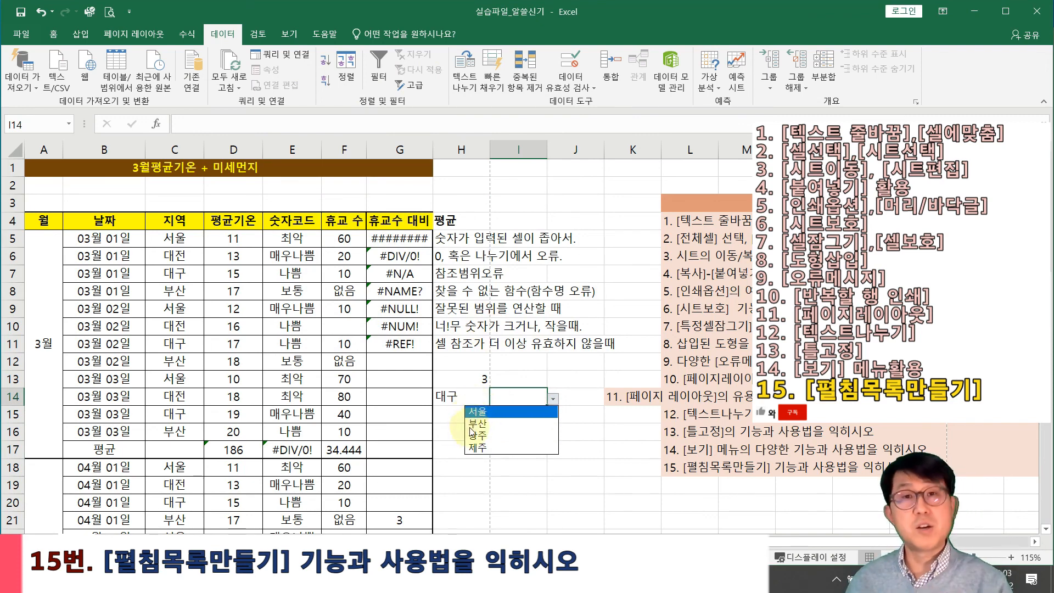
left_click(484, 463)
left_click(455, 398)
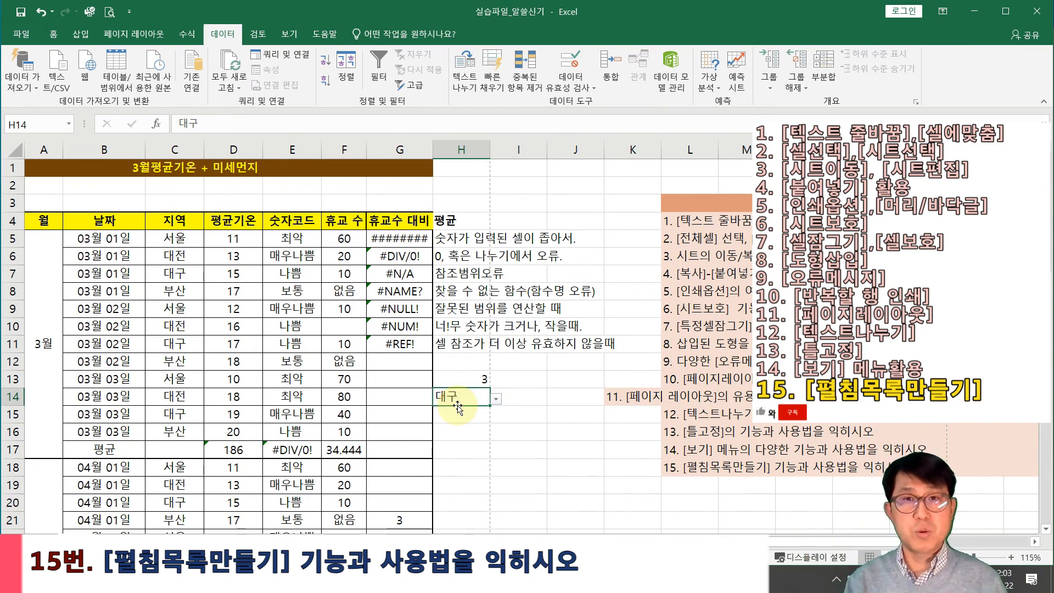
Enter =INDEX(D5:D8,MATCH(H14,C5:C8,0),) in H15, returning 15 for 대구
left_click(457, 408)
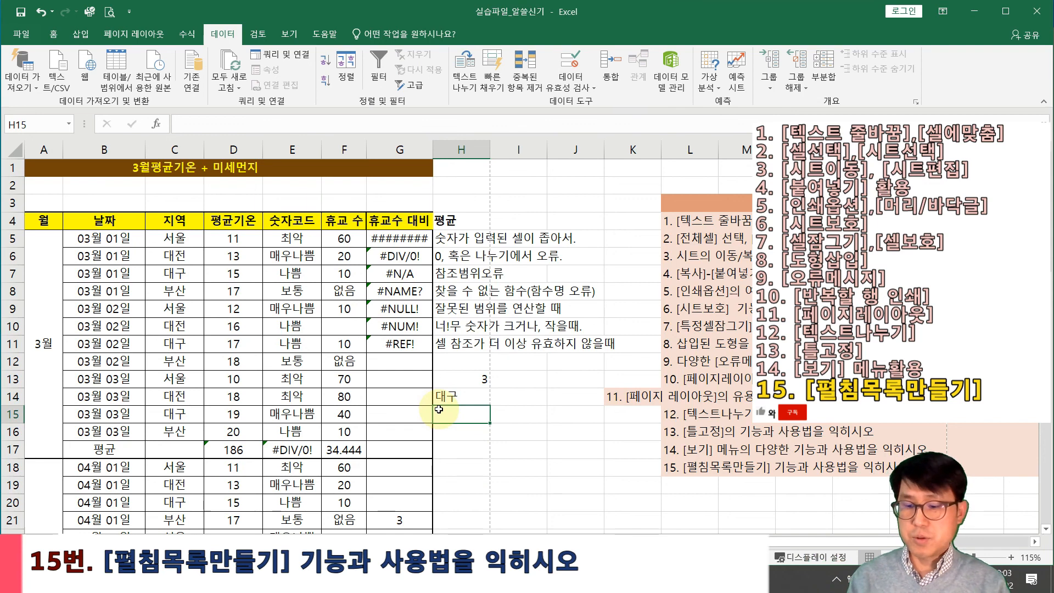
type("=")
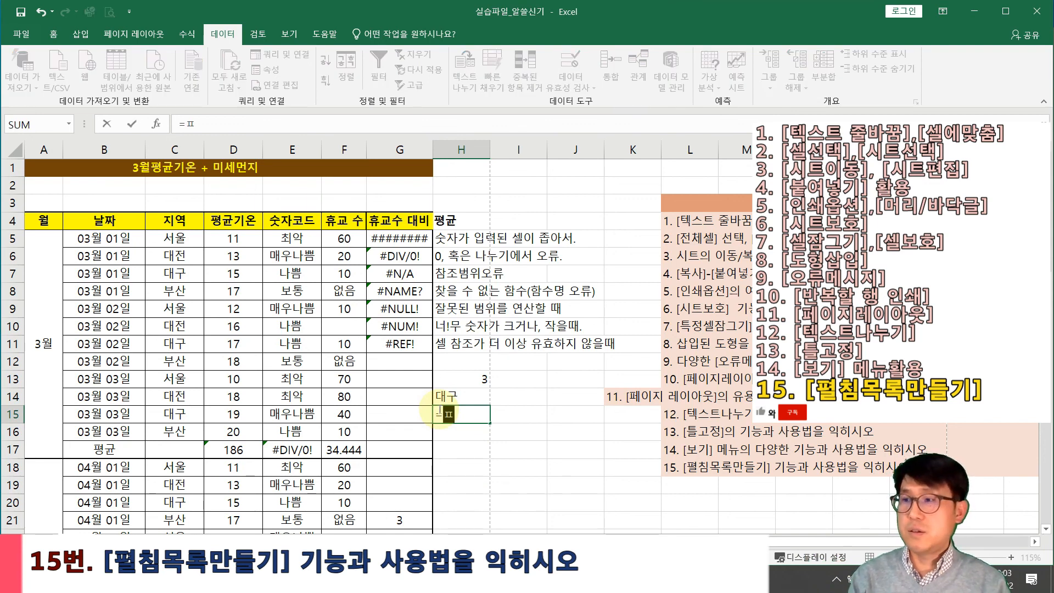
type("ind")
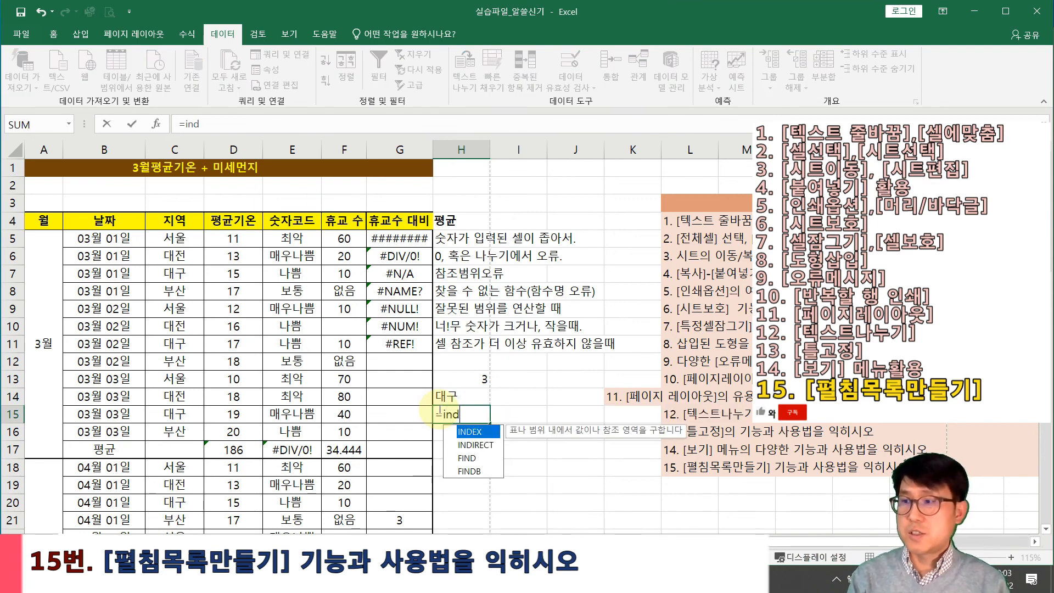
type("ex(")
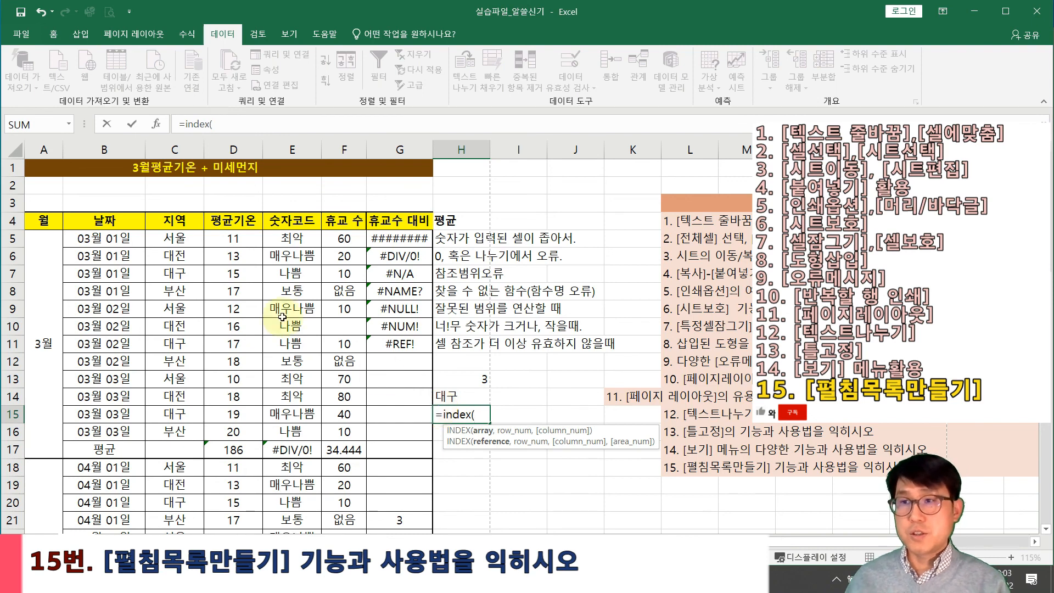
left_click_drag(237, 239, 240, 291)
type(",")
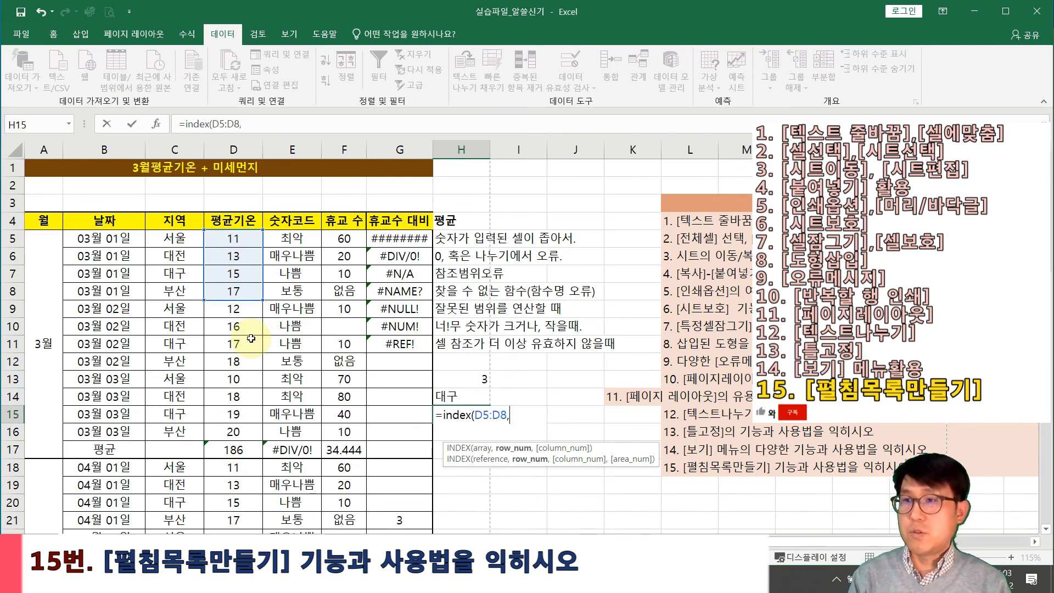
type("m")
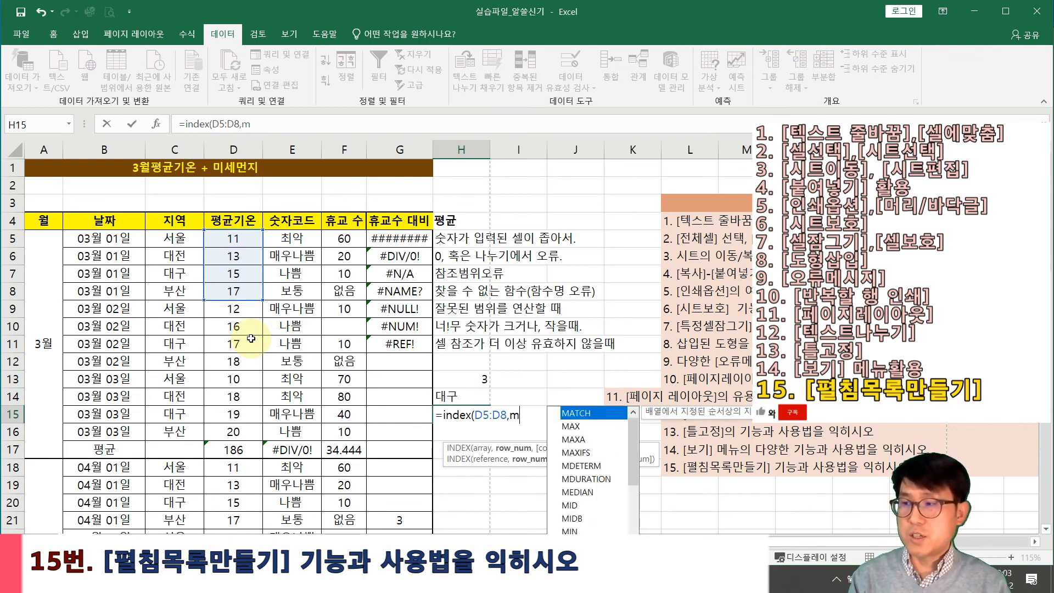
type("atch(")
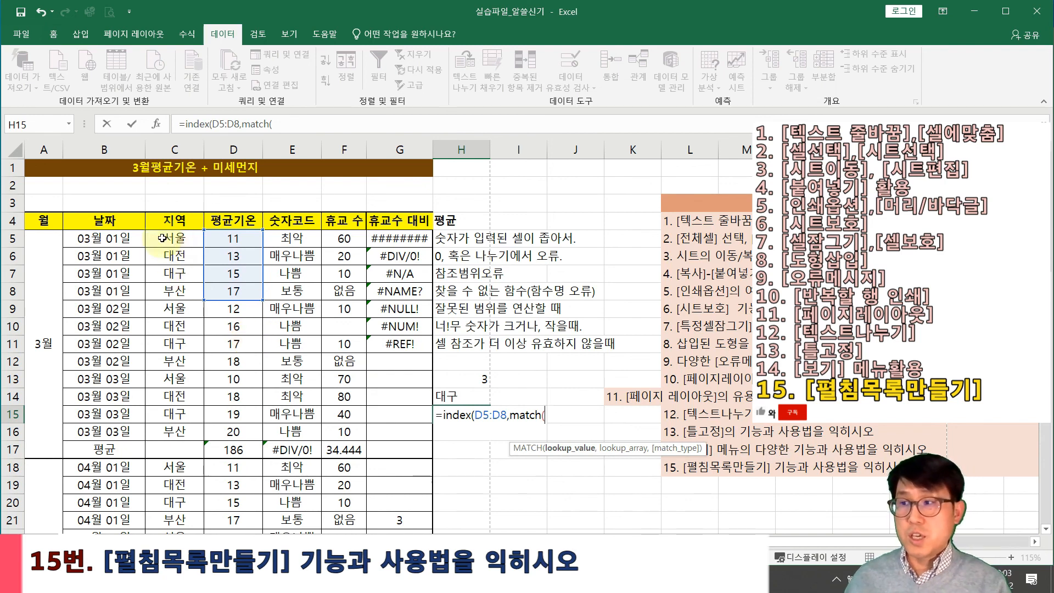
left_click(451, 396)
type(",")
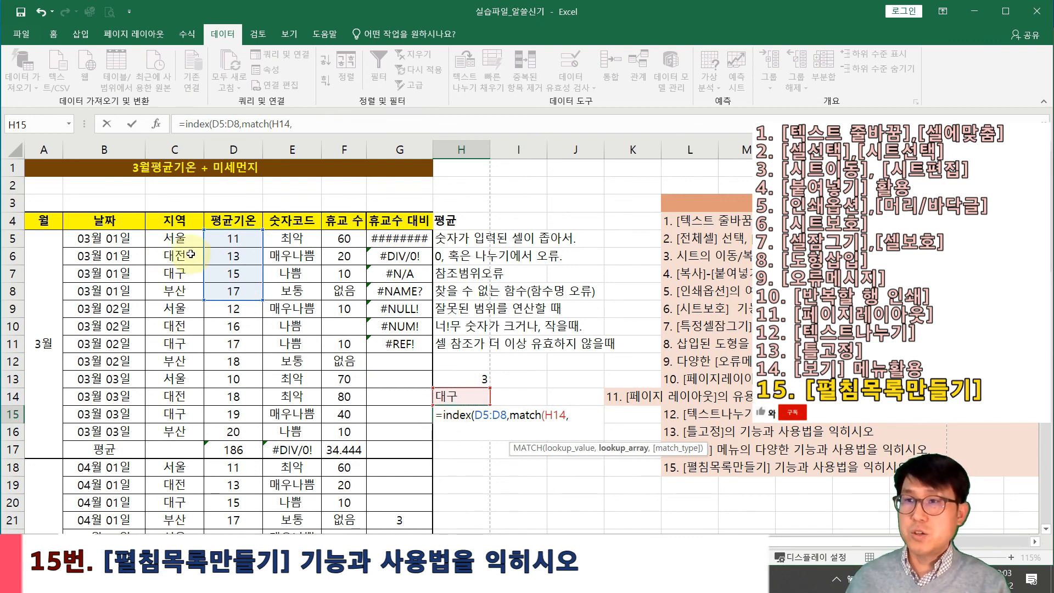
left_click_drag(177, 238, 175, 291)
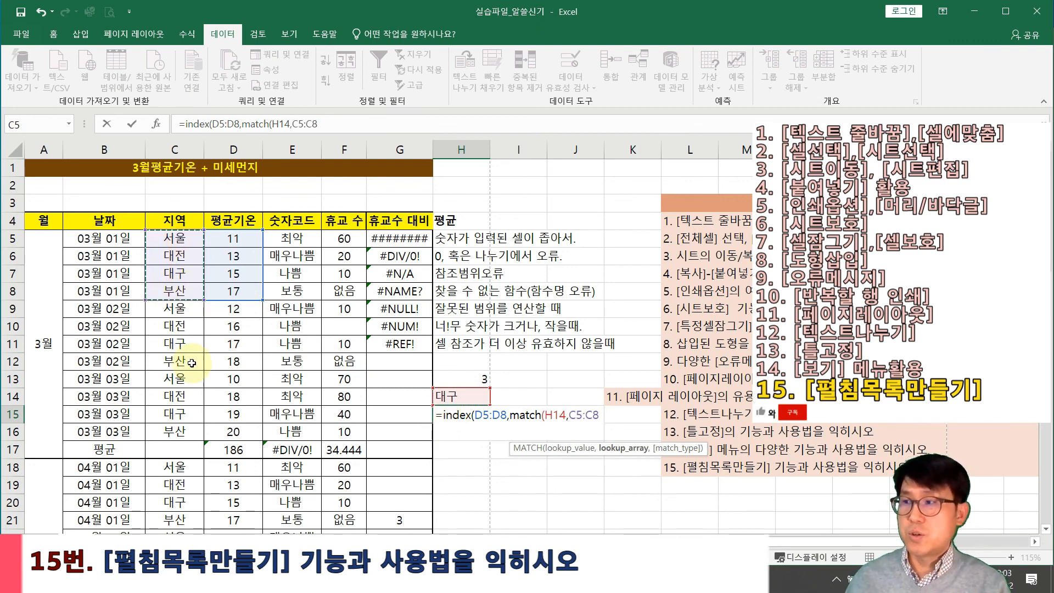
type(",")
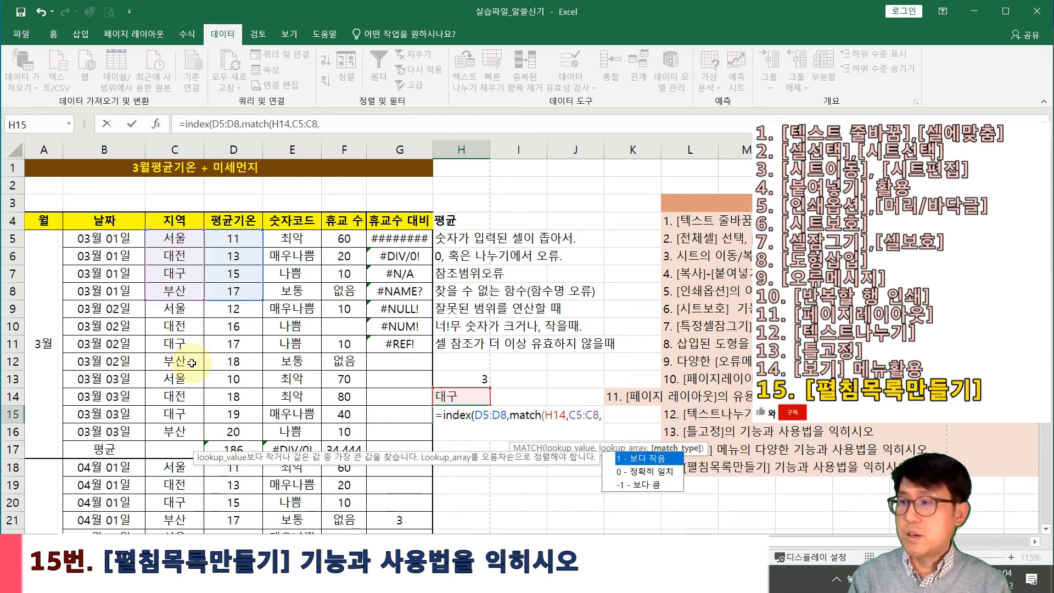
type("0),")
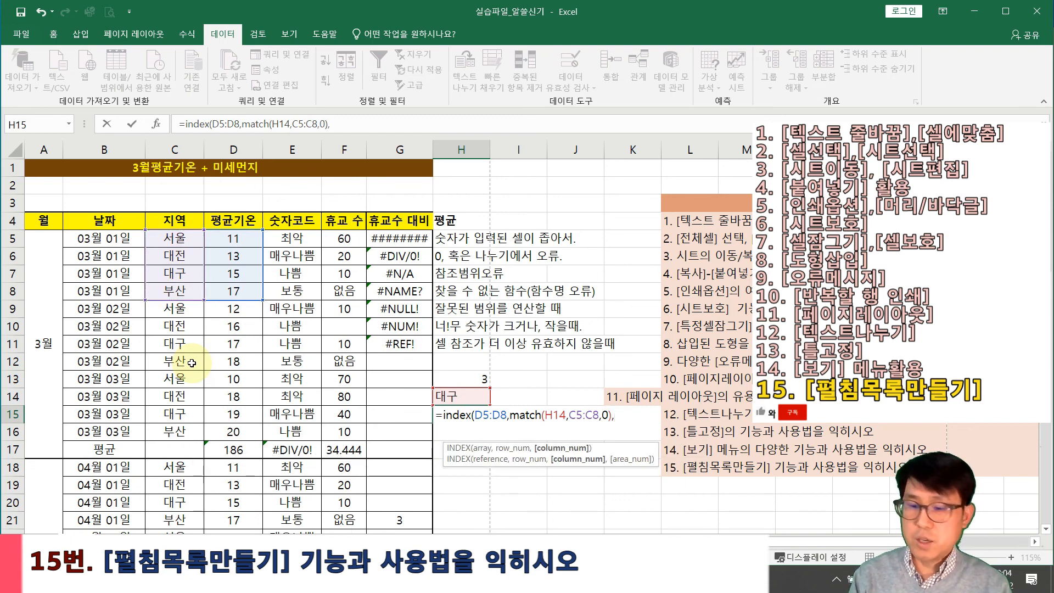
type(")")
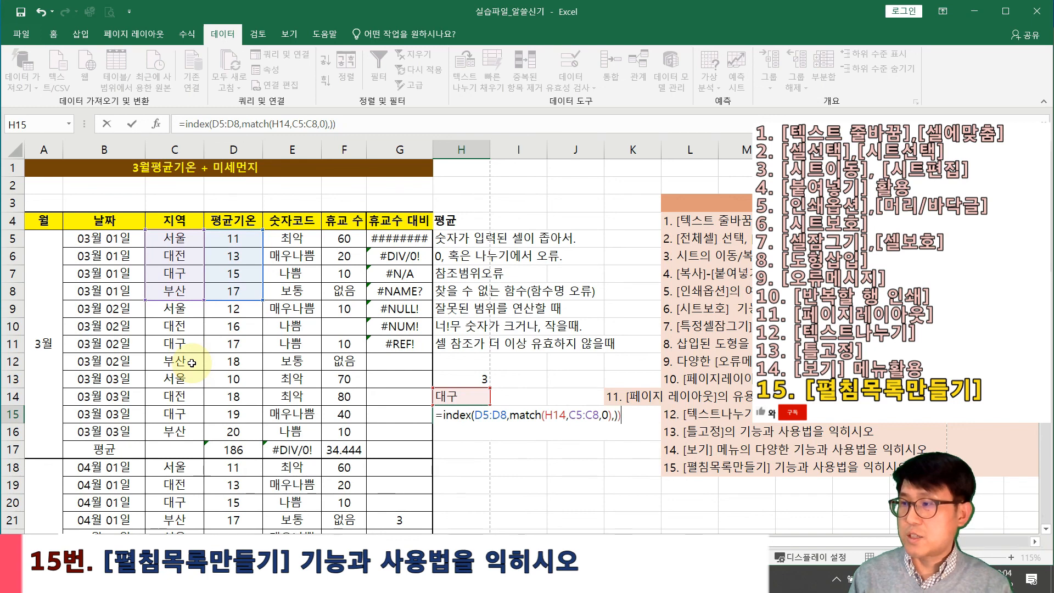
key("Return")
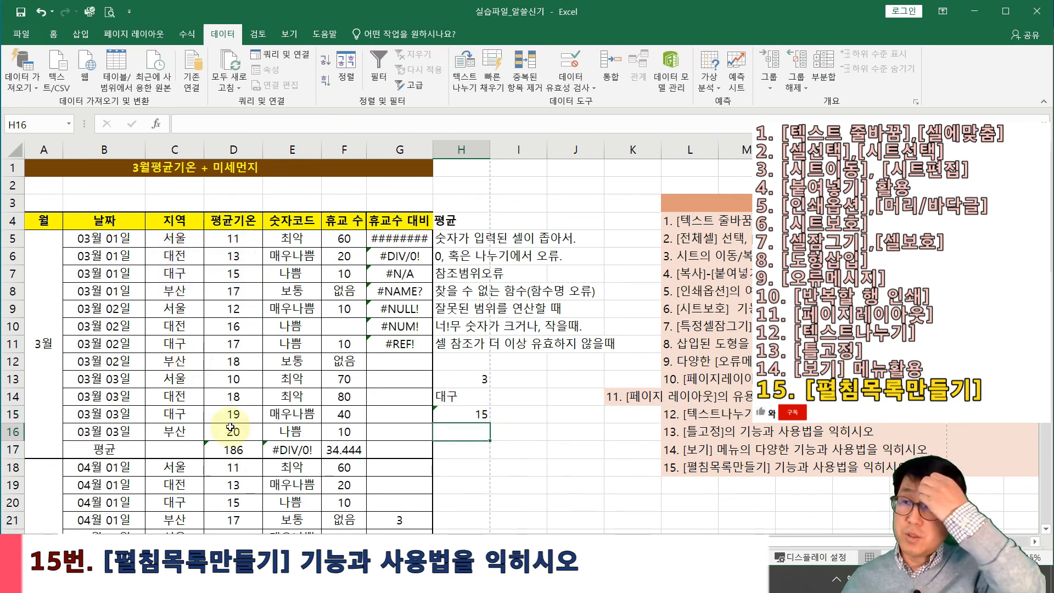
Apply All Borders to H14:H15 and switch the region in H14 to 서울
left_click_drag(452, 395, 464, 414)
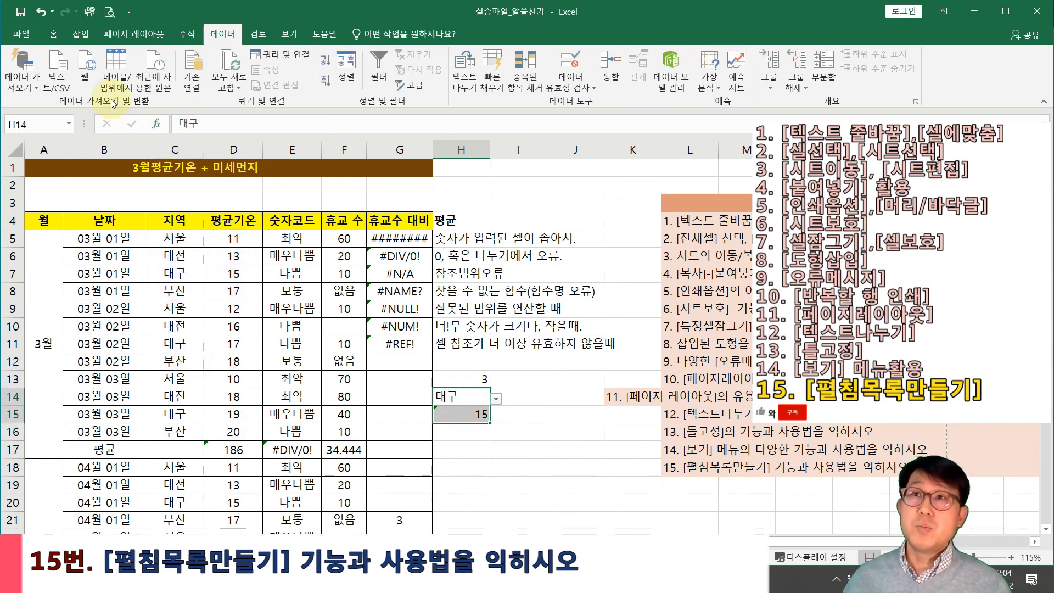
left_click(53, 35)
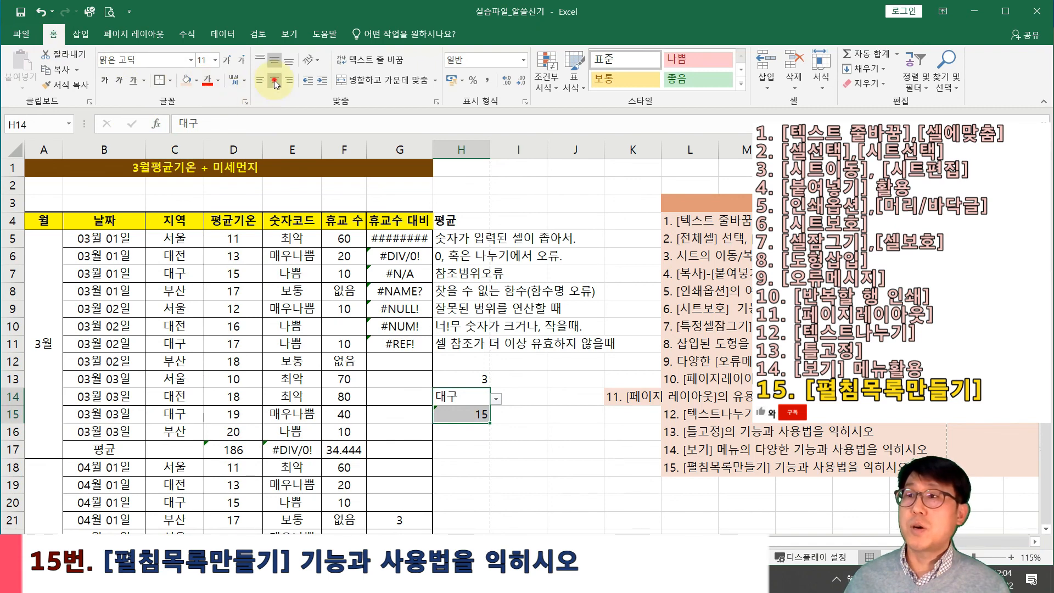
left_click(171, 80)
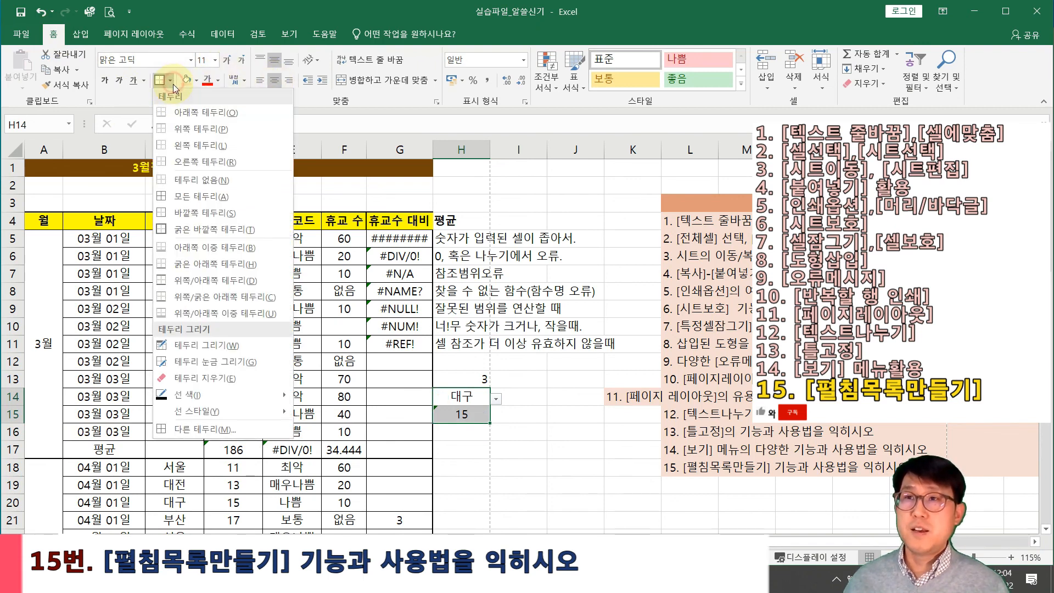
left_click(190, 196)
left_click(540, 479)
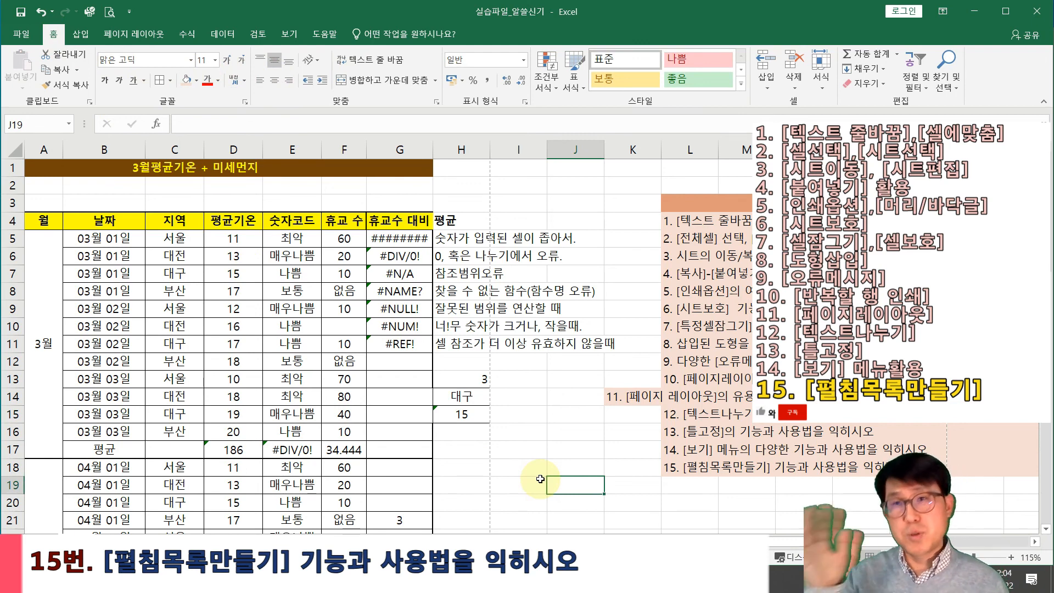
left_click(473, 397)
left_click(497, 399)
left_click(469, 412)
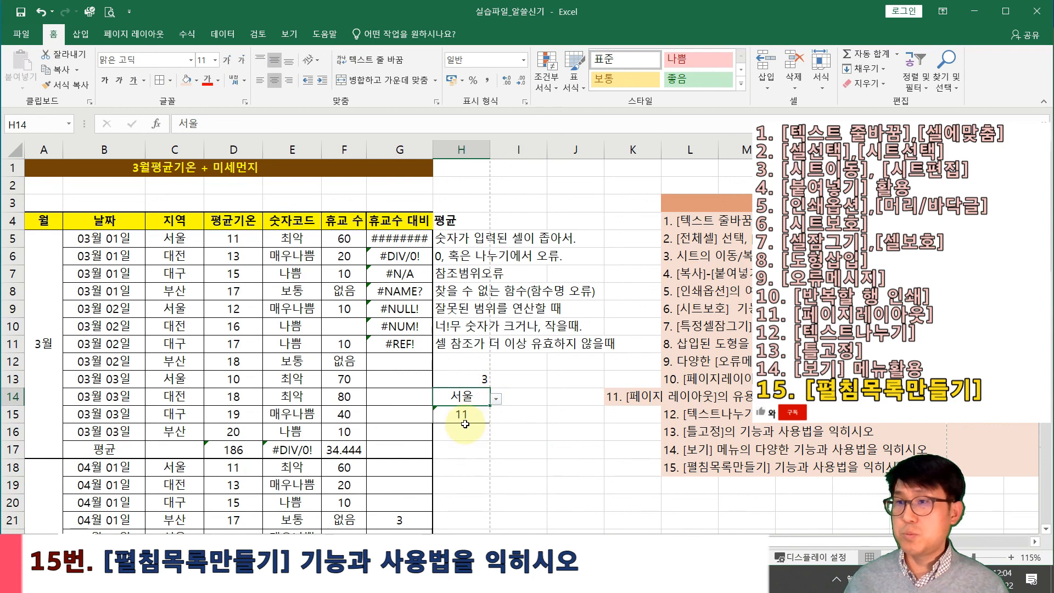
Give C5:D8 a thick outside border and a peach fill
left_click_drag(184, 235, 222, 290)
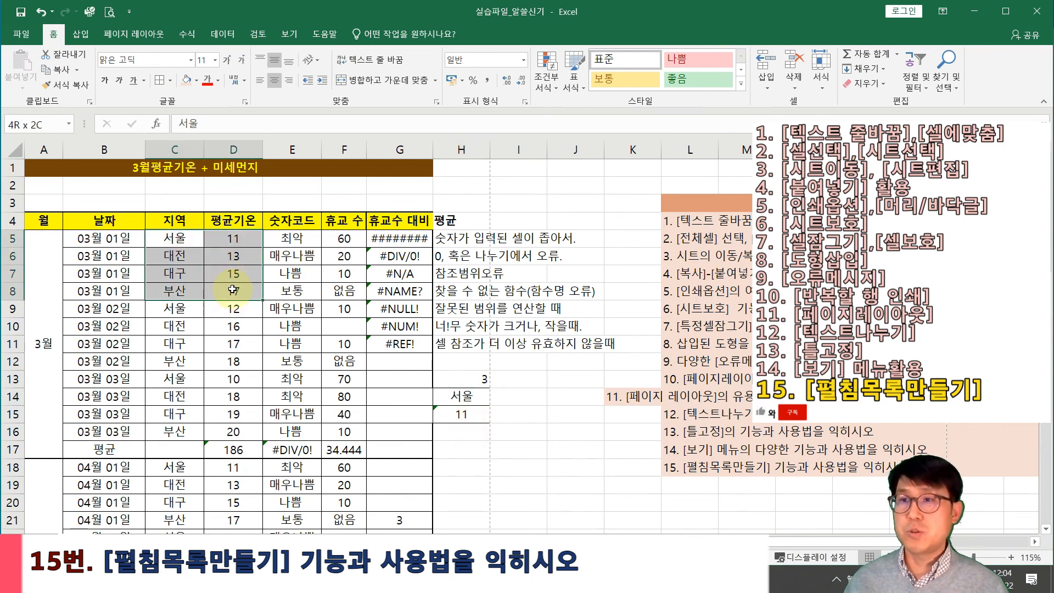
left_click(170, 82)
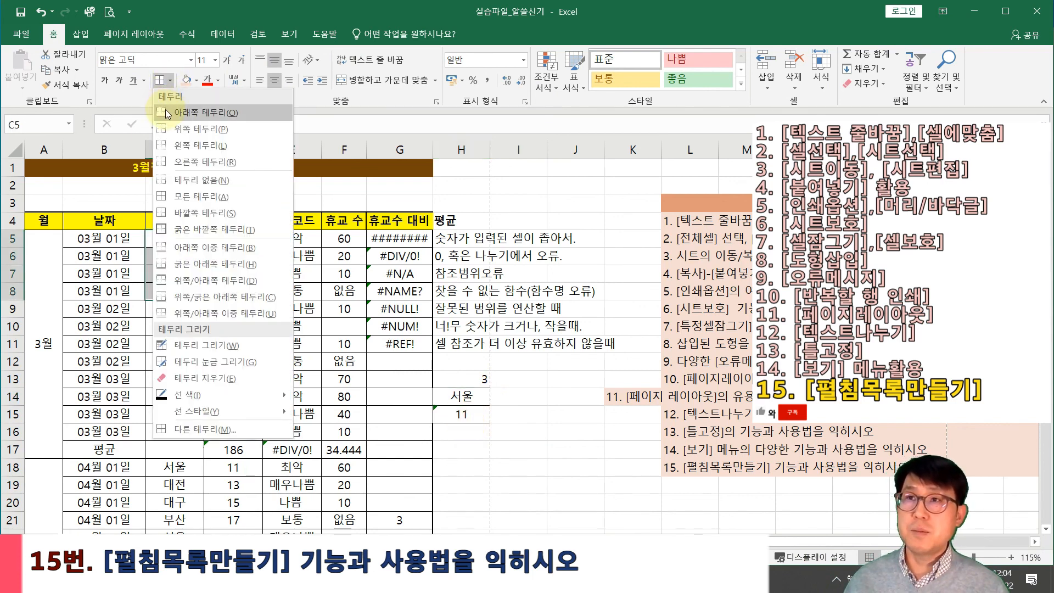
left_click(182, 229)
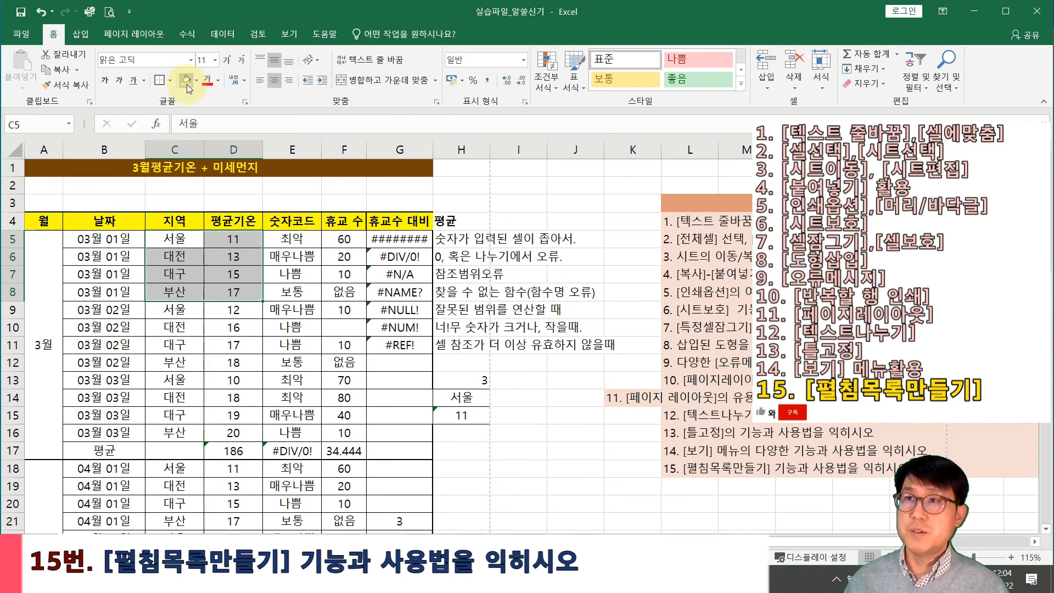
left_click(187, 81)
left_click(291, 447)
Switch H14 to 대전, then 부산, so H15 shows 17
left_click(457, 401)
left_click(494, 400)
left_click(456, 424)
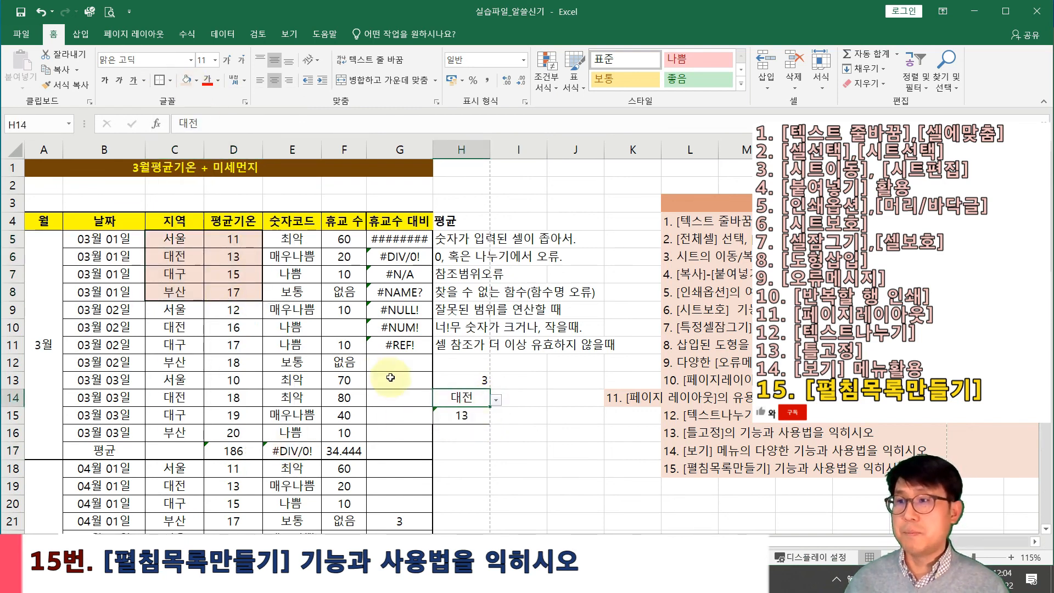
left_click(496, 400)
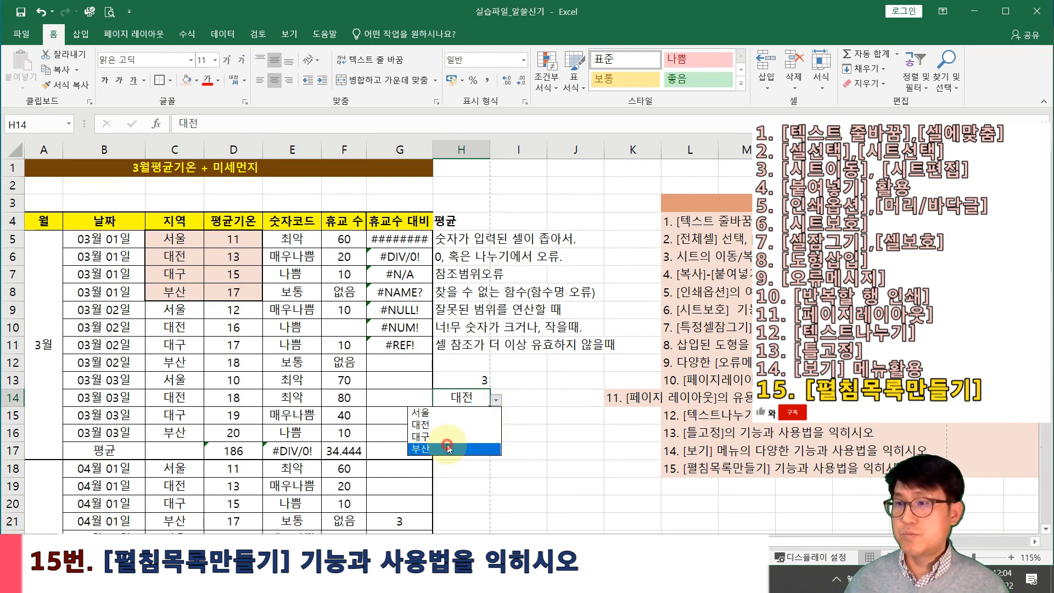
left_click(449, 448)
left_click(471, 415)
left_click_drag(464, 399, 471, 418)
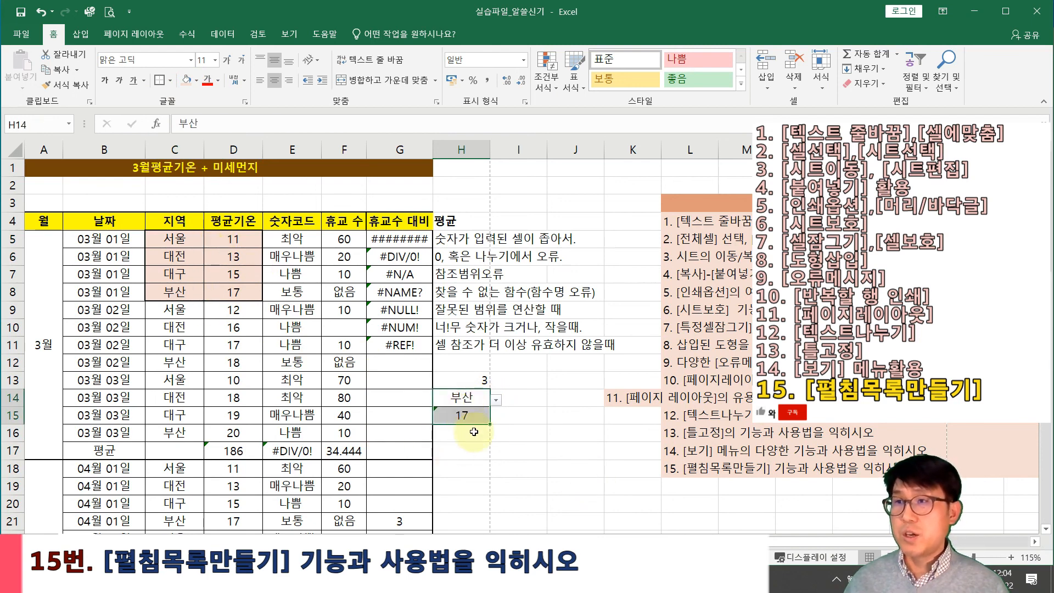